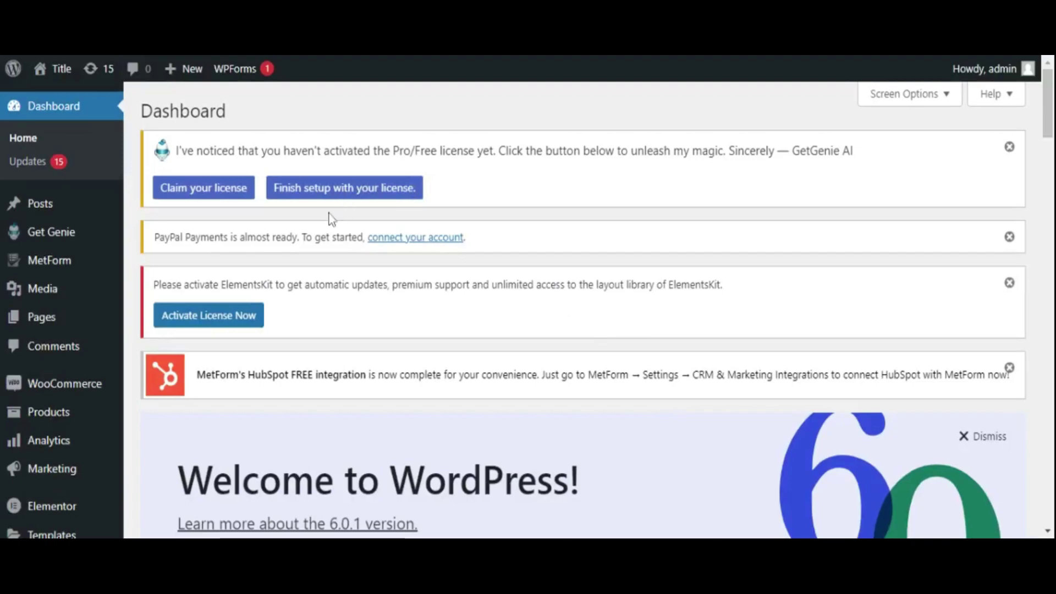
# Step: Open the list of all pages and add a new page
pyautogui.scroll(-2, 330, 219)
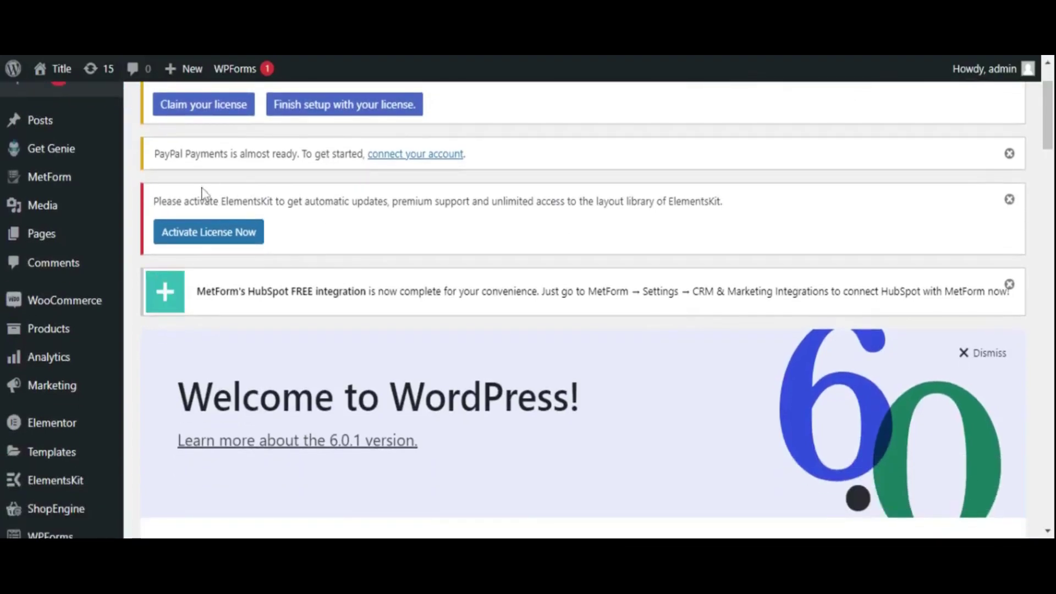
pyautogui.moveTo(45, 214)
pyautogui.moveTo(44, 235)
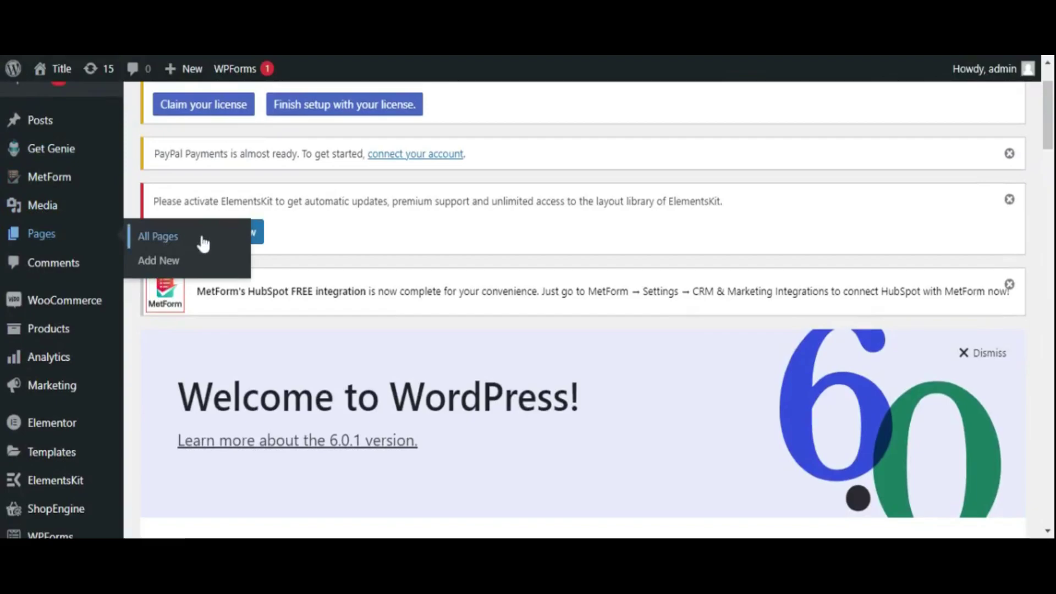
pyautogui.click(158, 235)
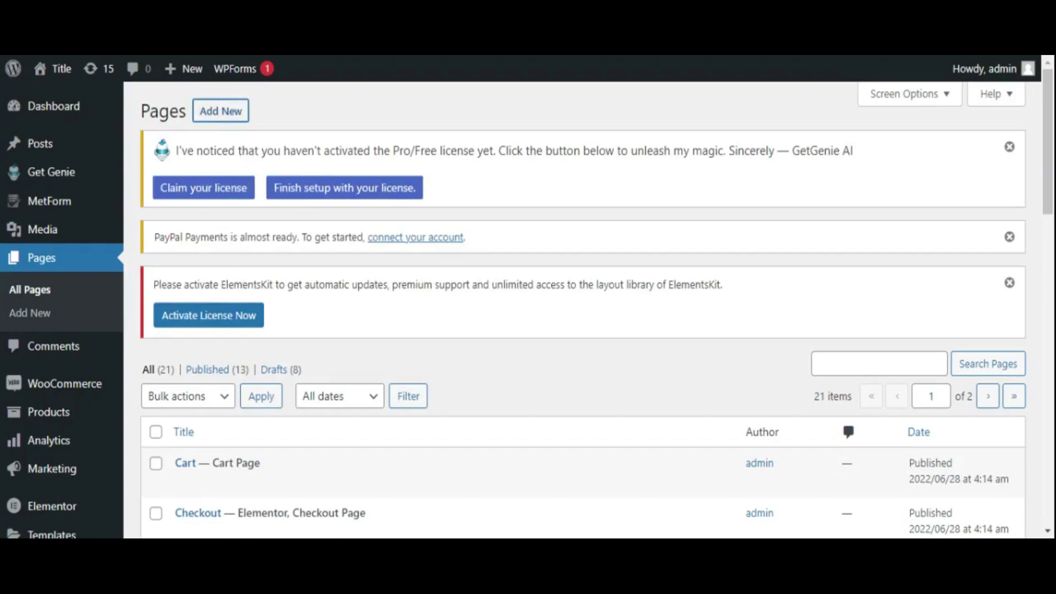
pyautogui.click(221, 110)
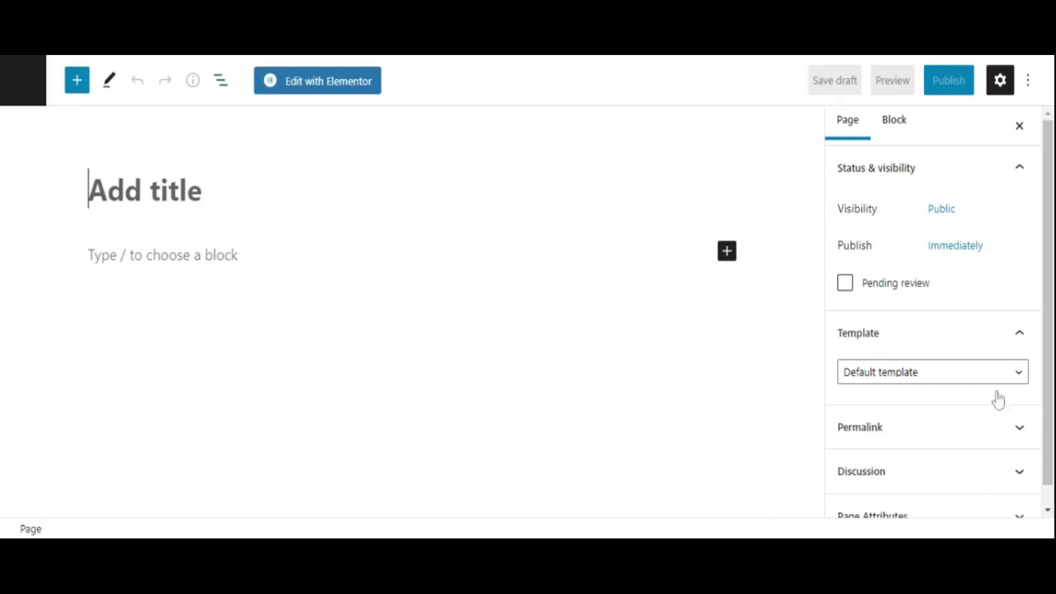
# Step: Set the new page's template to Elementor Canvas and open the page for editing with Elementor
pyautogui.click(945, 376)
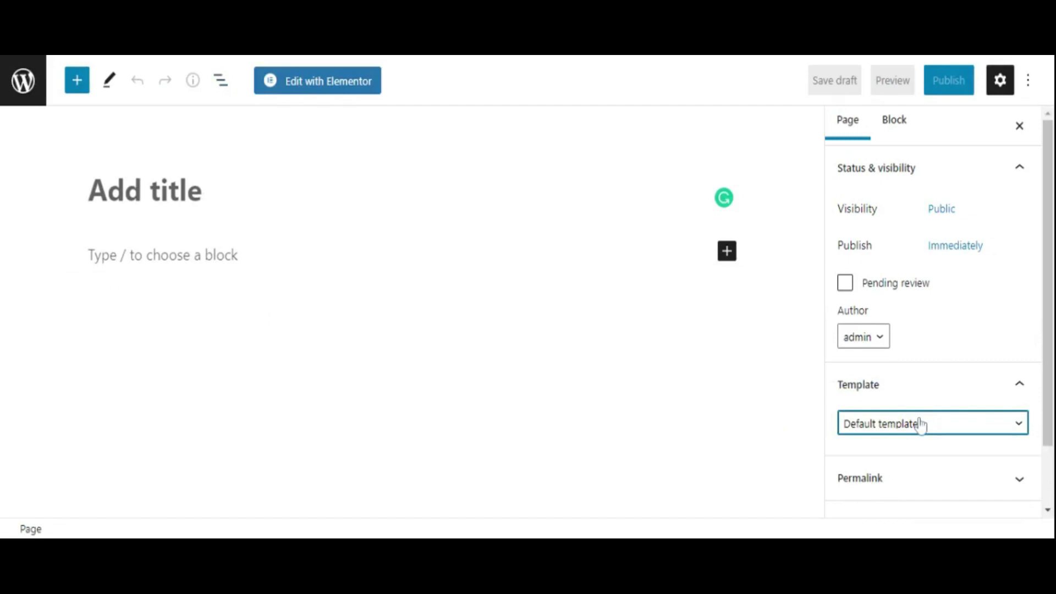
pyautogui.click(919, 445)
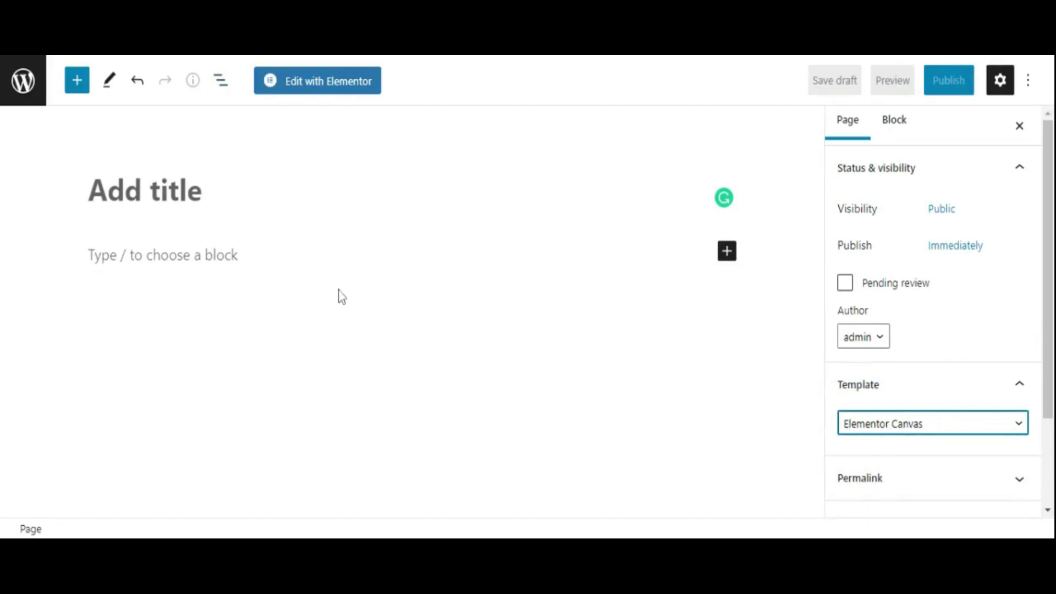
pyautogui.click(321, 82)
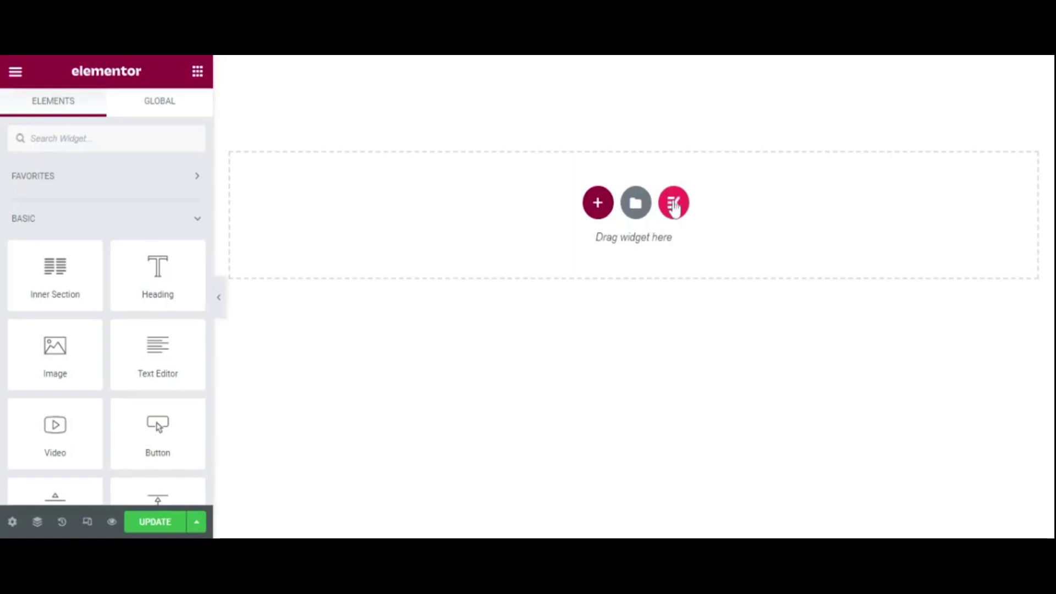
# Step: Insert the ElementsKit library section "Header – Section 5" into the empty page
pyautogui.click(673, 203)
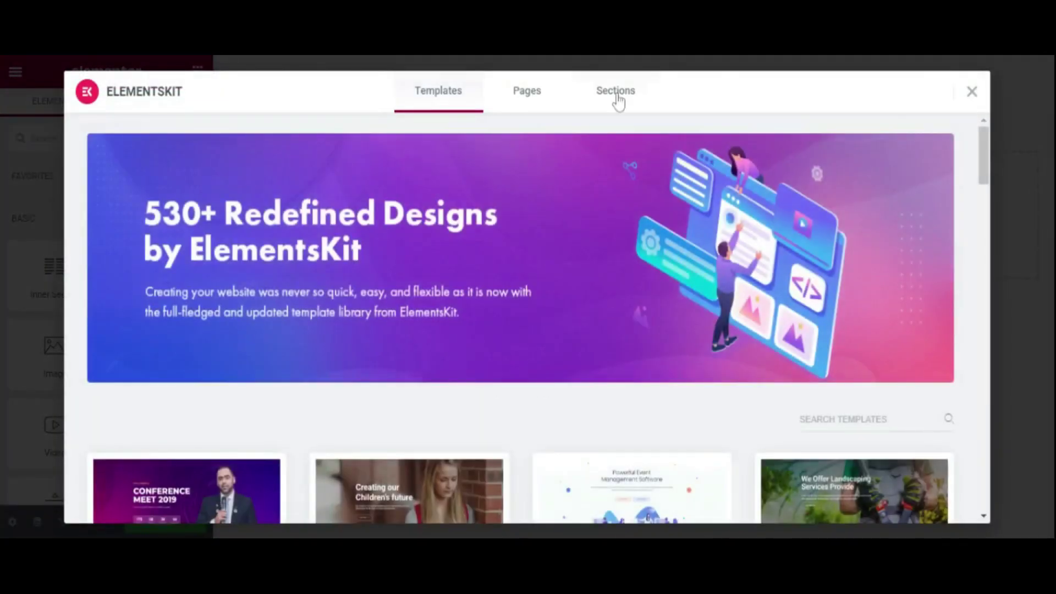
pyautogui.click(616, 93)
pyautogui.scroll(-5, 582, 229)
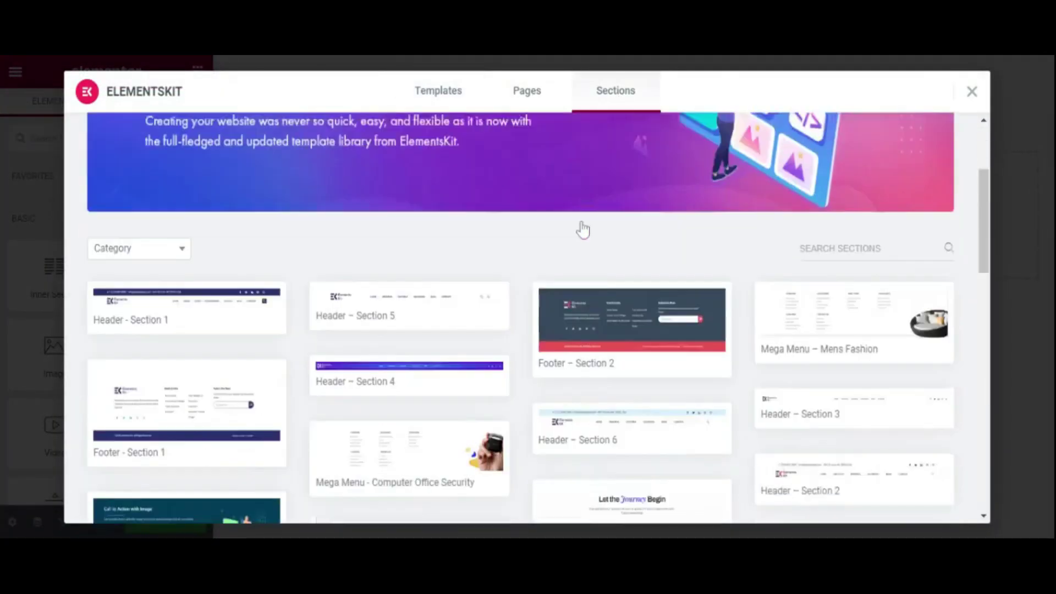
pyautogui.scroll(-2, 523, 278)
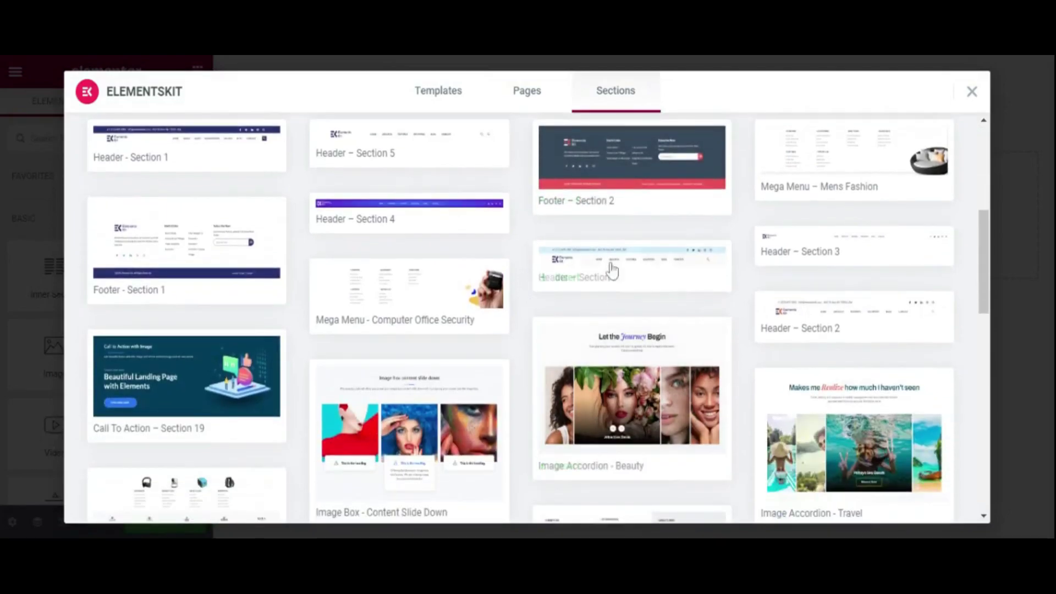
pyautogui.moveTo(399, 148)
pyautogui.click(354, 155)
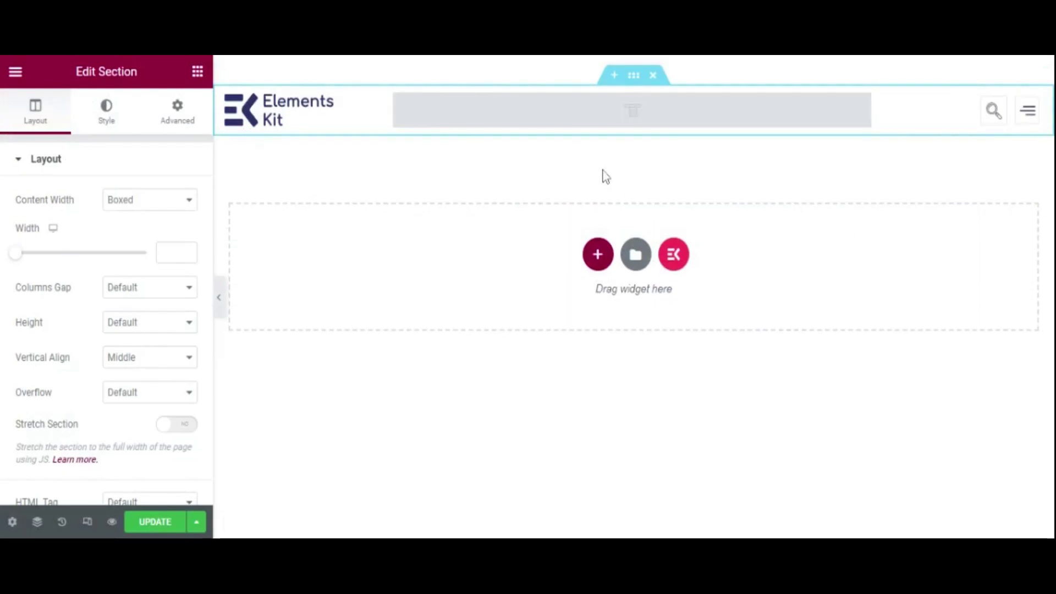
# Step: Replace the header's Elements Kit logo with the maroon square TYROO logo from the media library
pyautogui.click(341, 117)
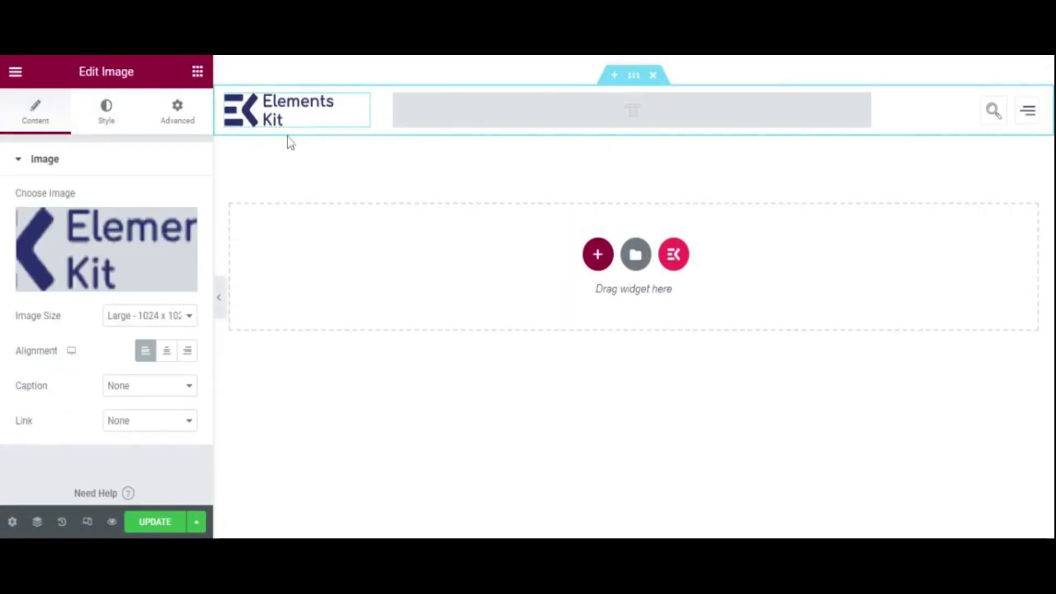
pyautogui.click(157, 281)
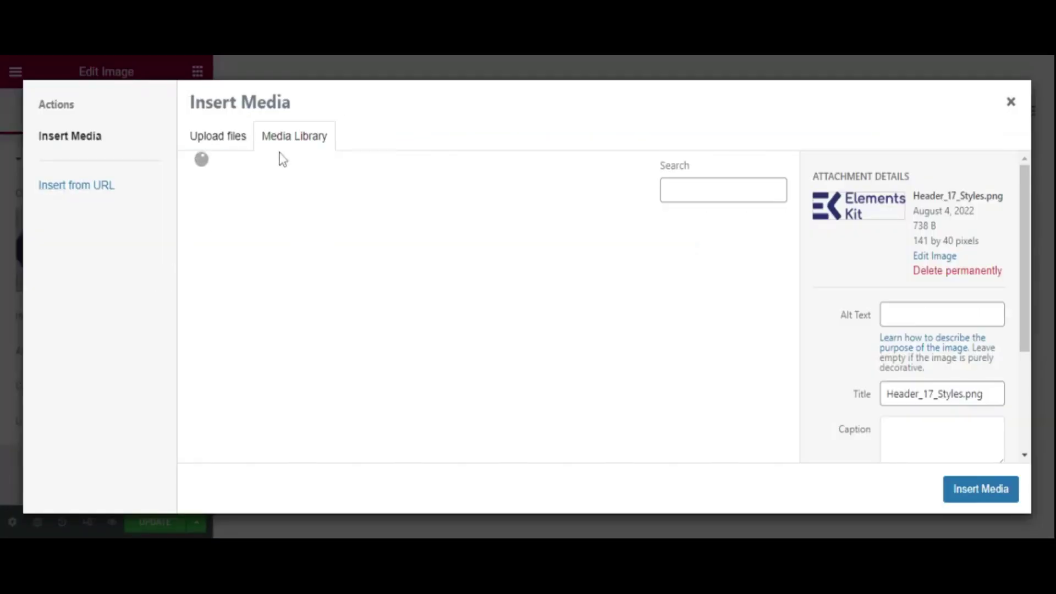
pyautogui.scroll(-2, 393, 324)
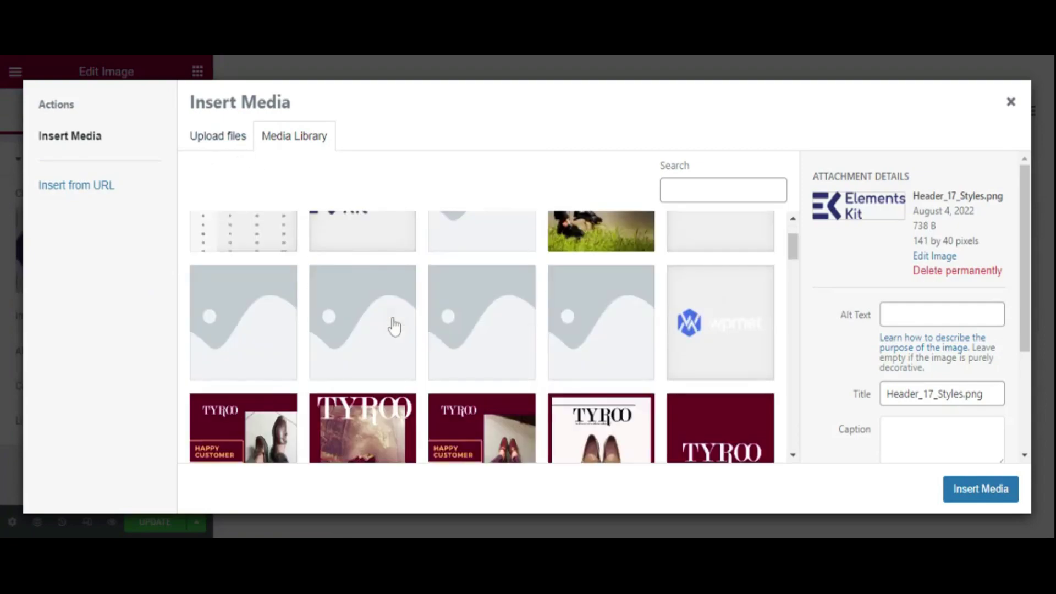
pyautogui.click(694, 422)
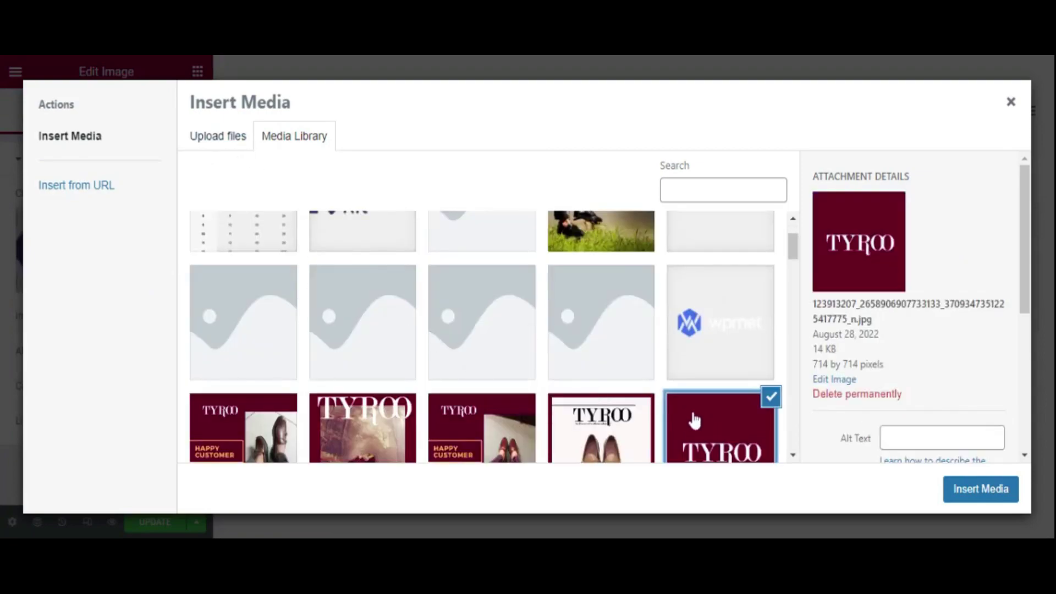
pyautogui.click(978, 491)
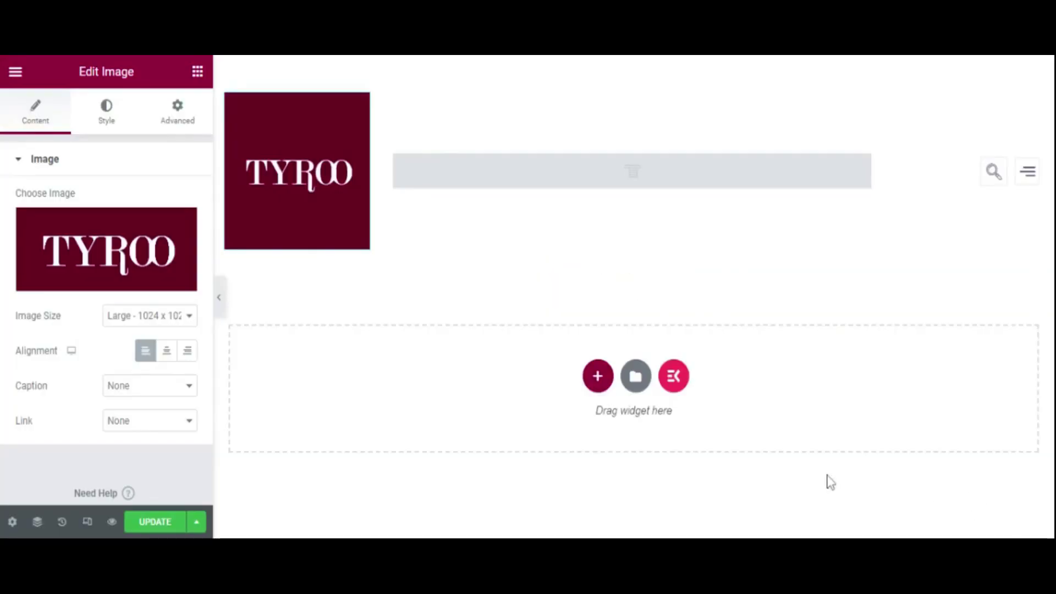
# Step: Delete the empty navigation menu widget from the header along with its middle column
pyautogui.click(664, 183)
pyautogui.press('Delete')
pyautogui.click(390, 104)
pyautogui.press('Delete')
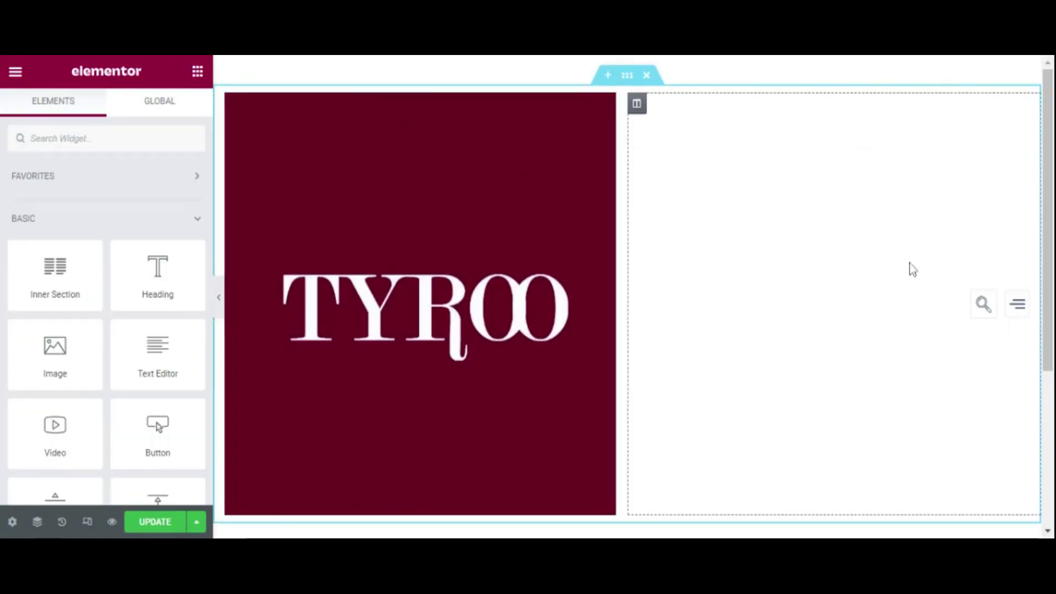
# Step: Set the image size of the TYROO header logo to the 150 px Thumbnail option
pyautogui.click(586, 191)
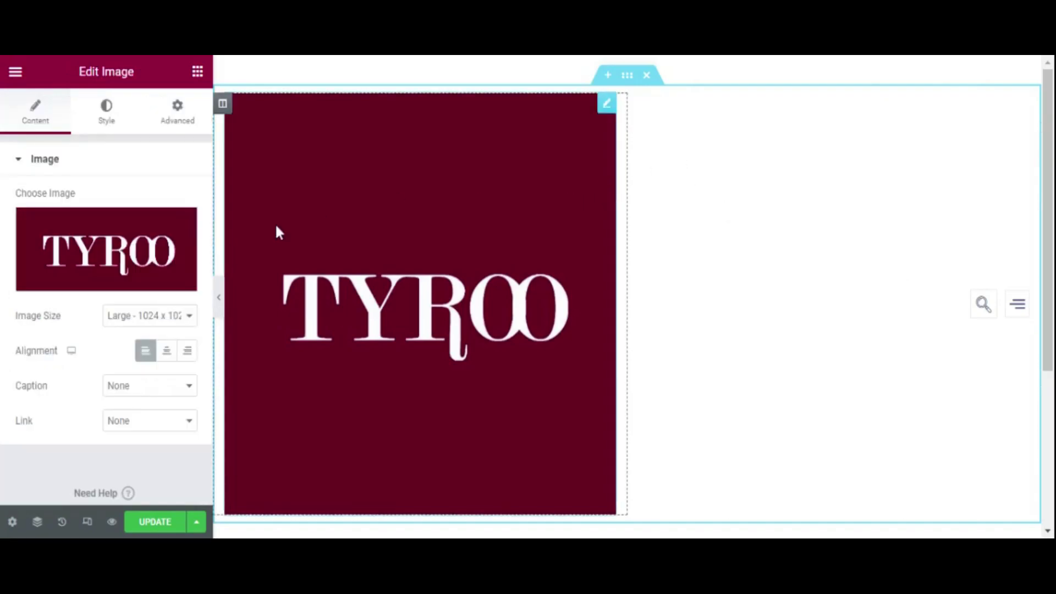
pyautogui.click(164, 342)
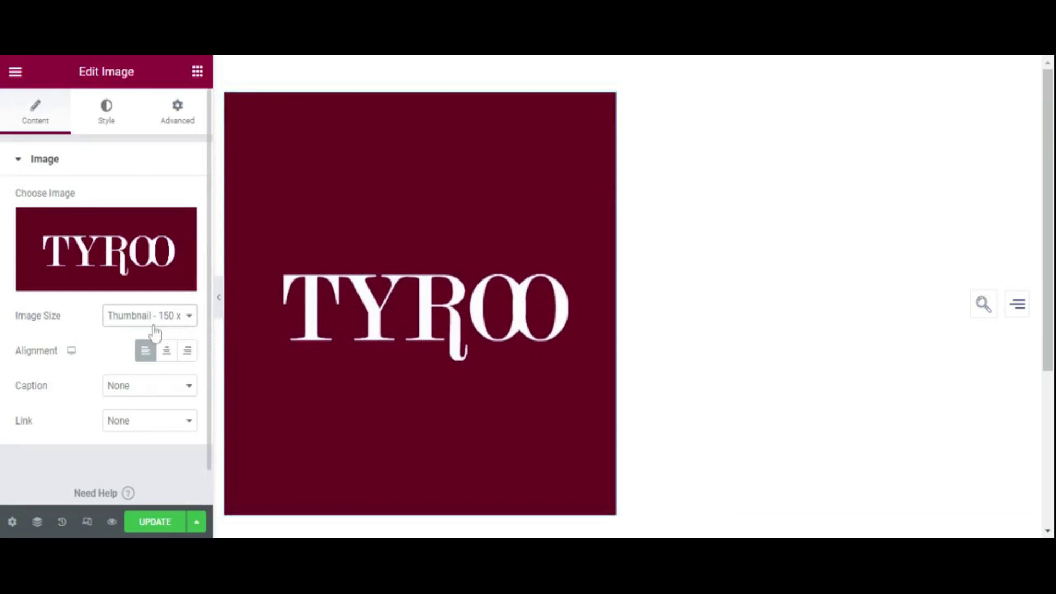
pyautogui.click(77, 115)
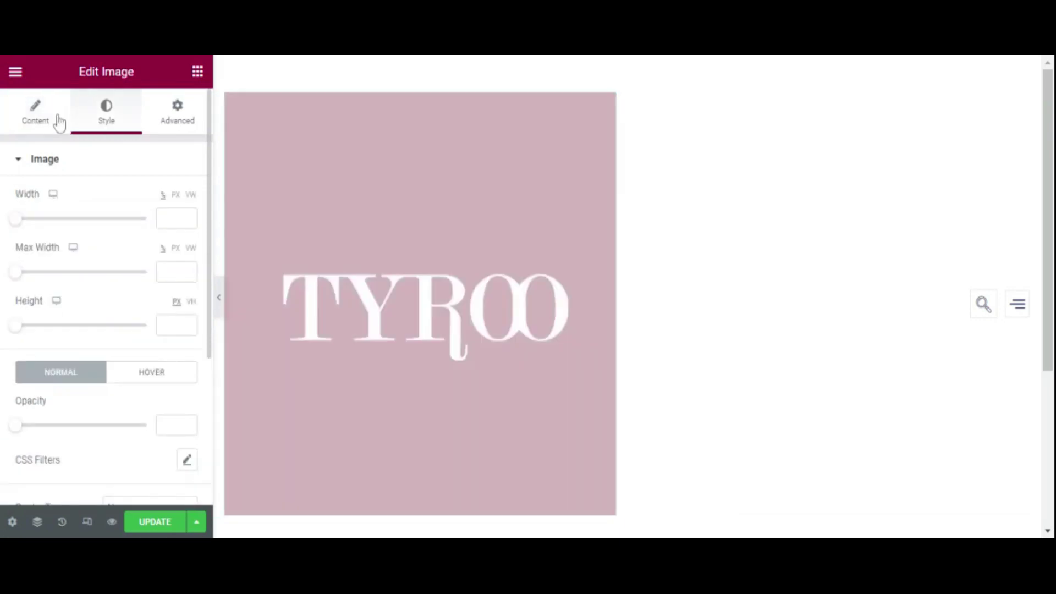
pyautogui.click(60, 122)
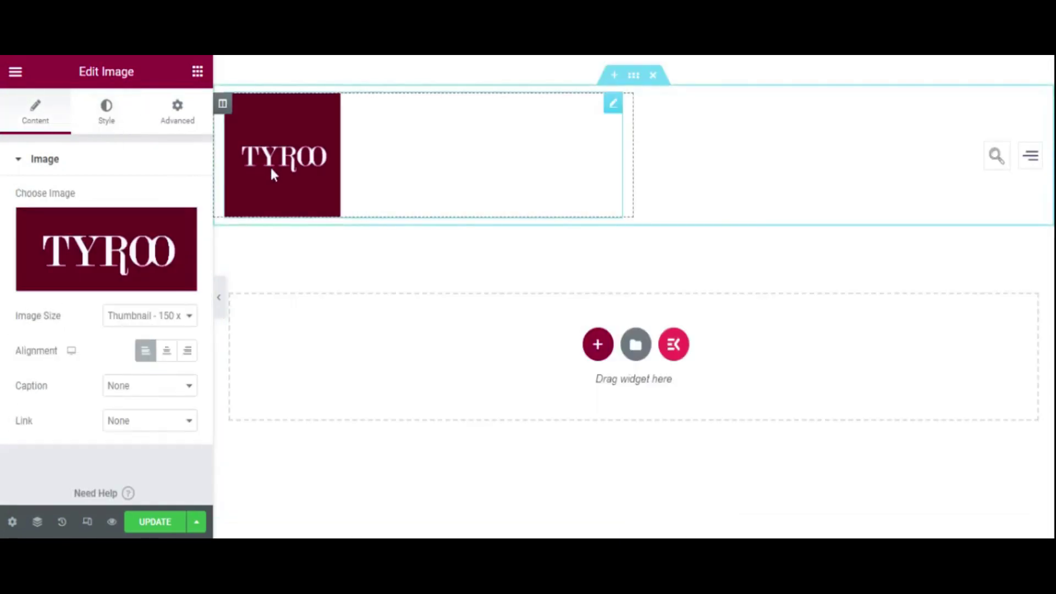
# Step: Widen the logo's column until it nearly reaches the search icon, and set the logo's alignment to center
pyautogui.click(163, 353)
pyautogui.click(188, 352)
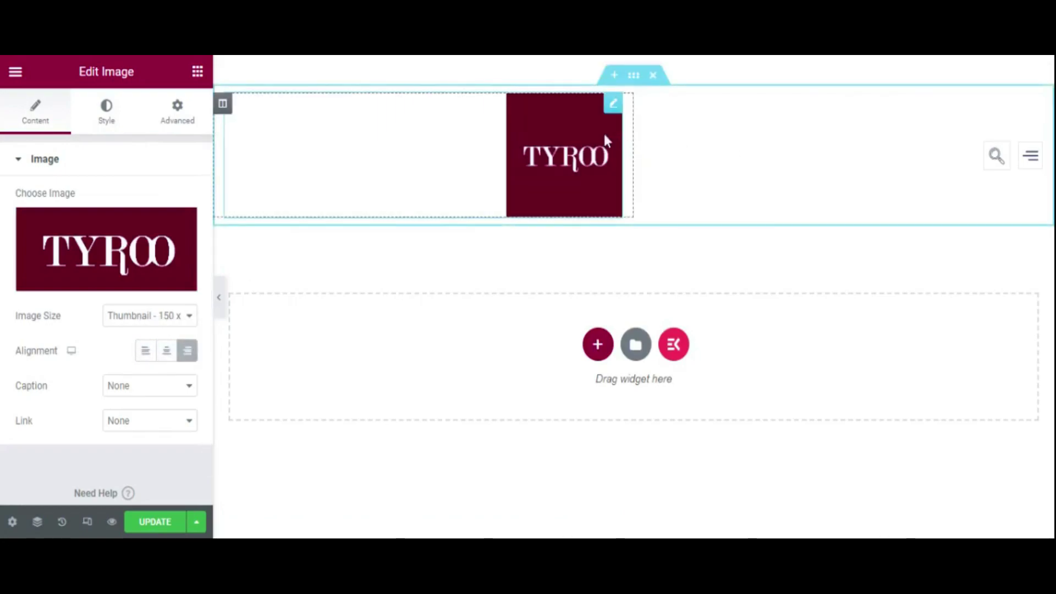
pyautogui.moveTo(633, 155); pyautogui.dragTo(931, 154)
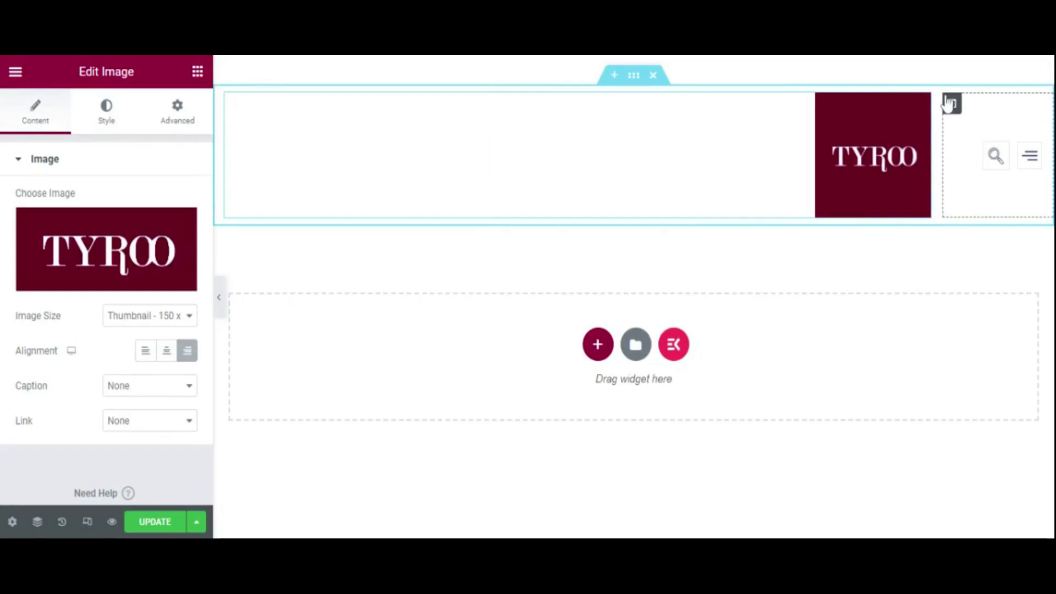
pyautogui.click(164, 352)
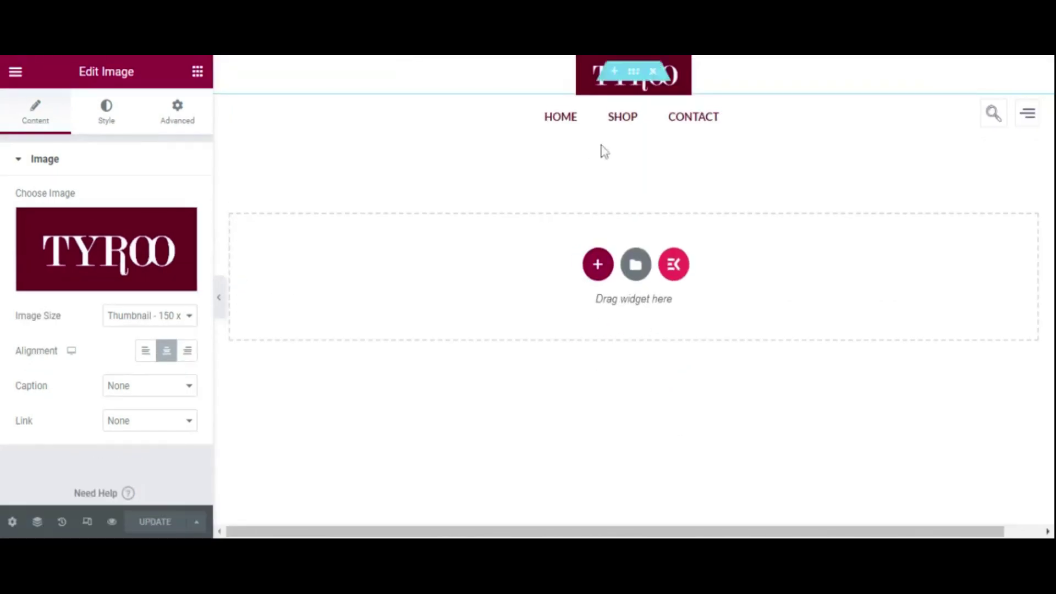
# Step: Add a single-column section below the header and place an Image Carousel widget in it
pyautogui.click(594, 275)
pyautogui.click(433, 320)
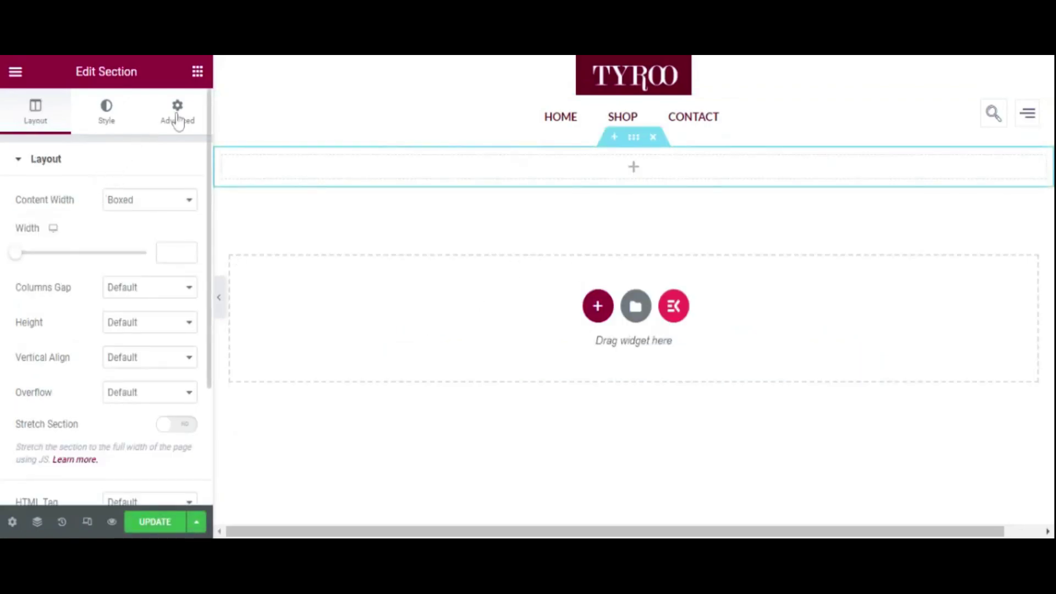
pyautogui.click(197, 73)
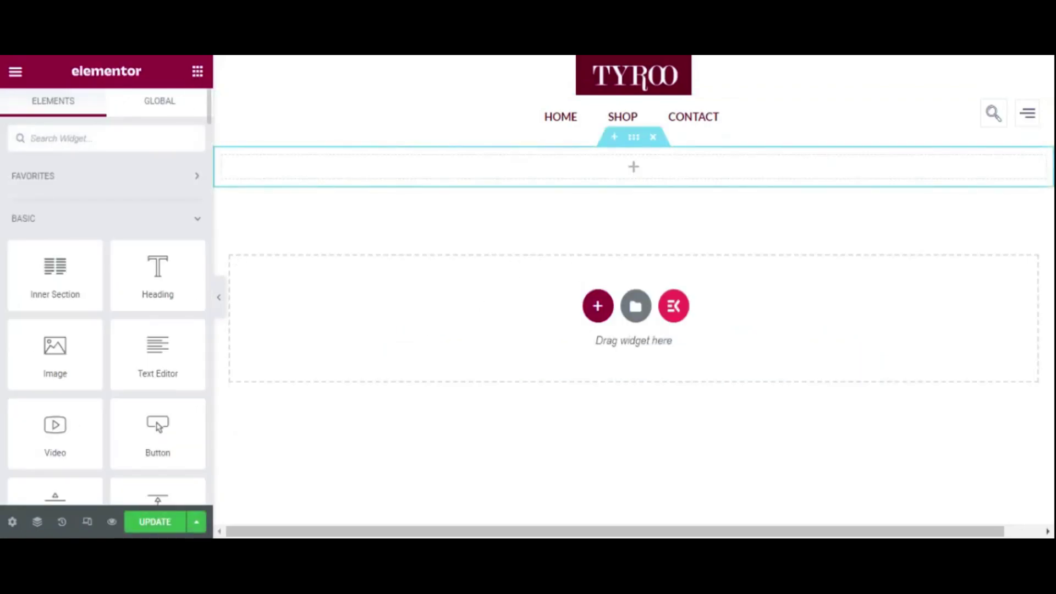
pyautogui.write('card')
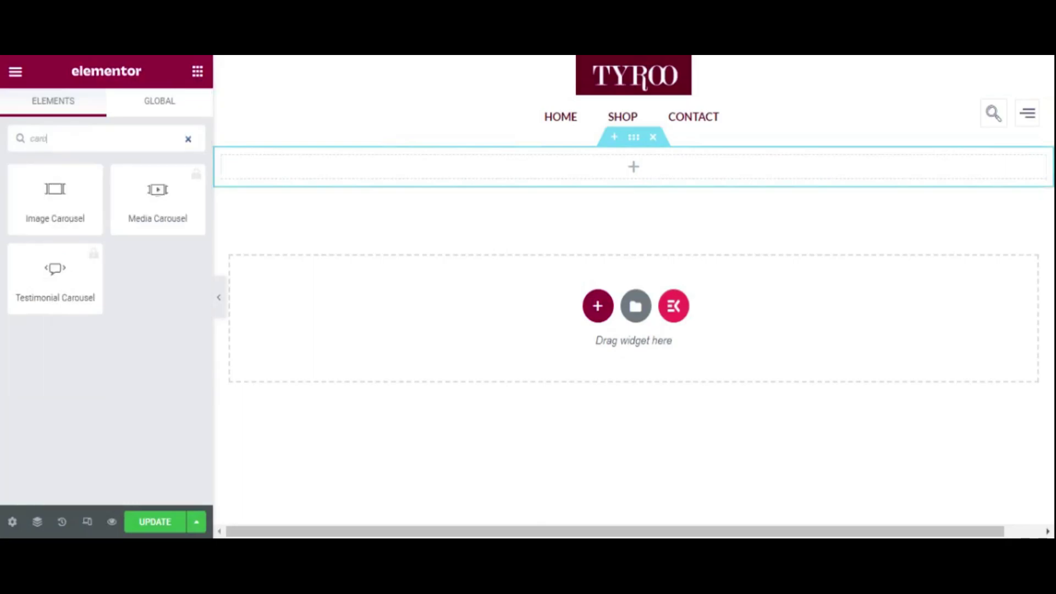
pyautogui.moveTo(77, 214); pyautogui.dragTo(615, 170)
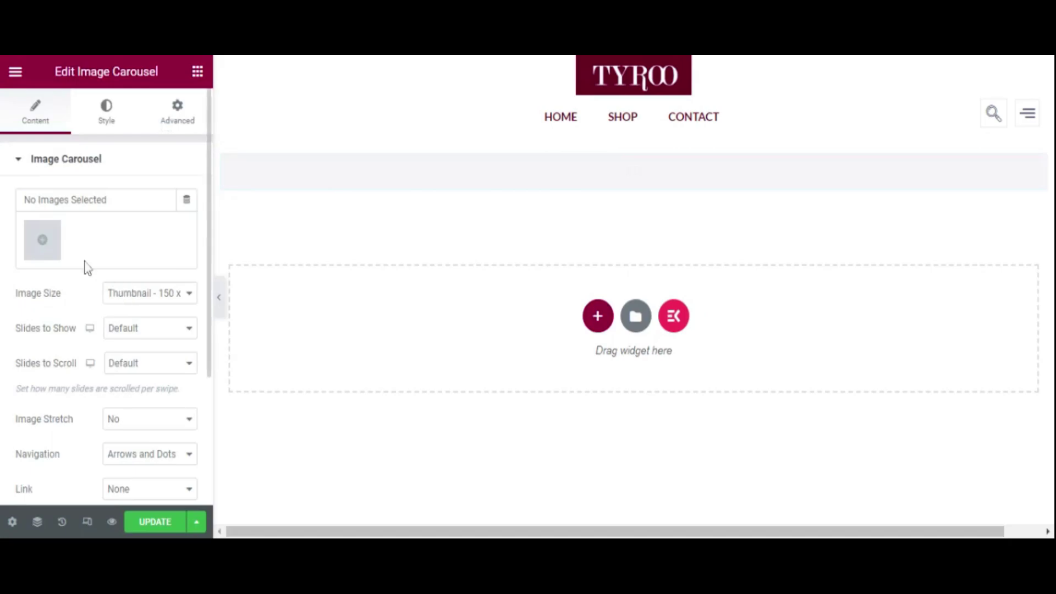
# Step: Fill the carousel with a gallery of two TYROO pictures: the black shoe in the autumn forest and the red shoe in the misty forest
pyautogui.click(53, 251)
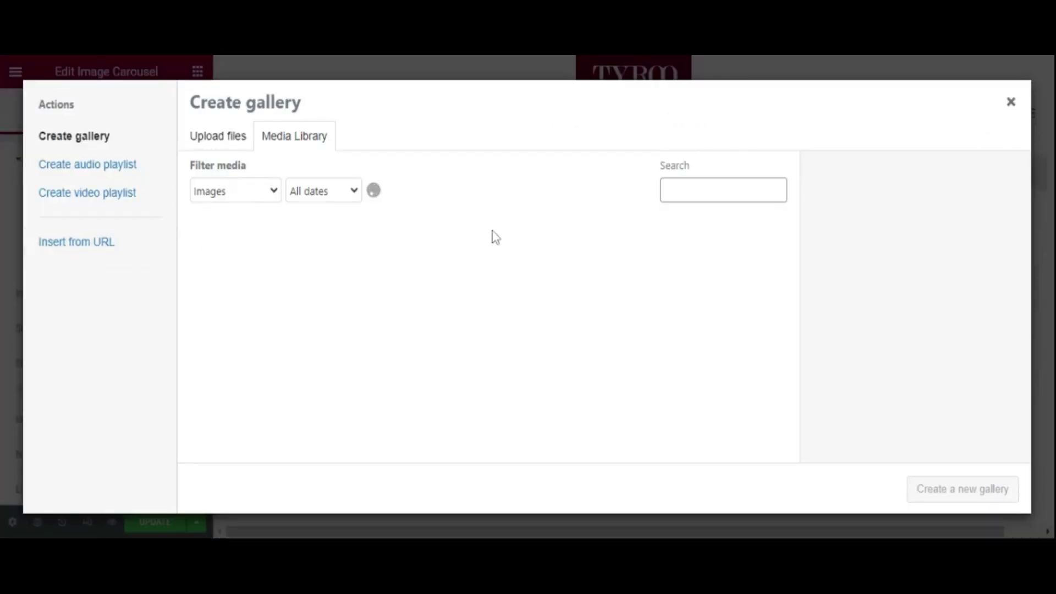
pyautogui.scroll(-3, 495, 251)
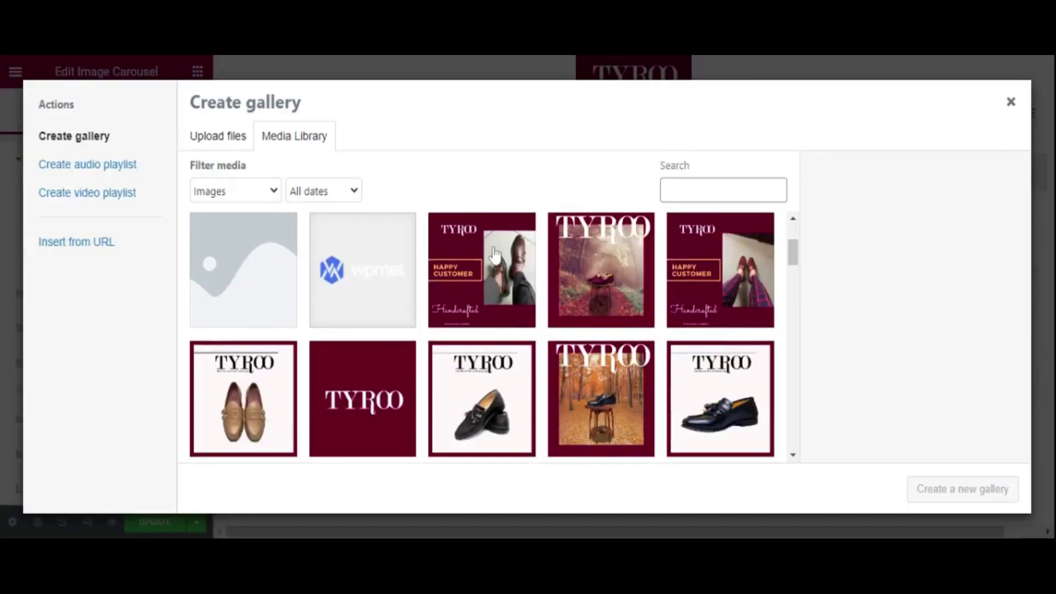
pyautogui.scroll(-2, 495, 253)
pyautogui.click(627, 294)
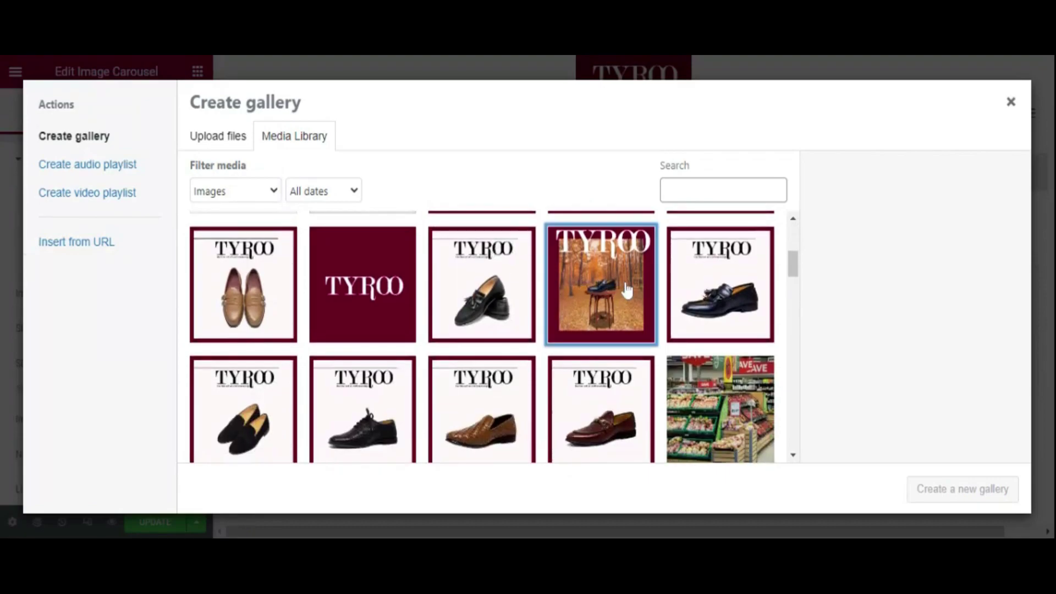
pyautogui.scroll(3, 628, 296)
pyautogui.click(614, 312)
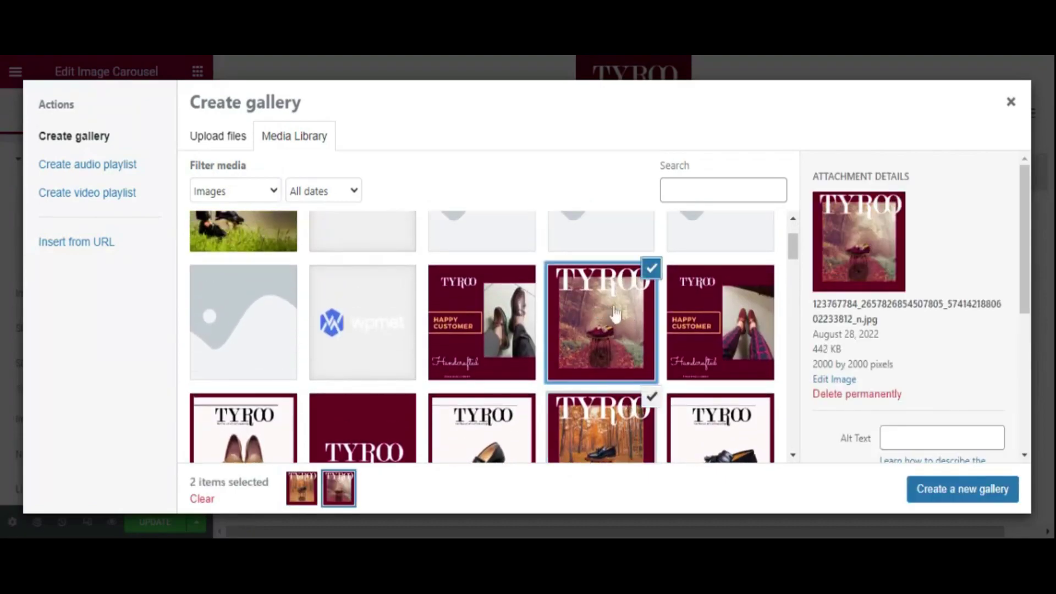
pyautogui.click(985, 488)
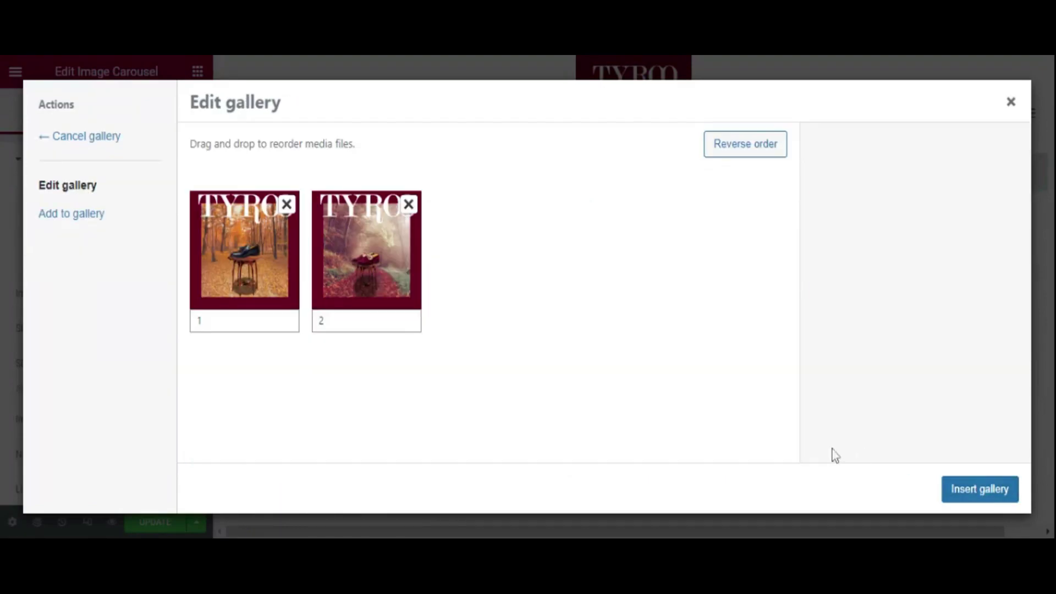
pyautogui.click(981, 498)
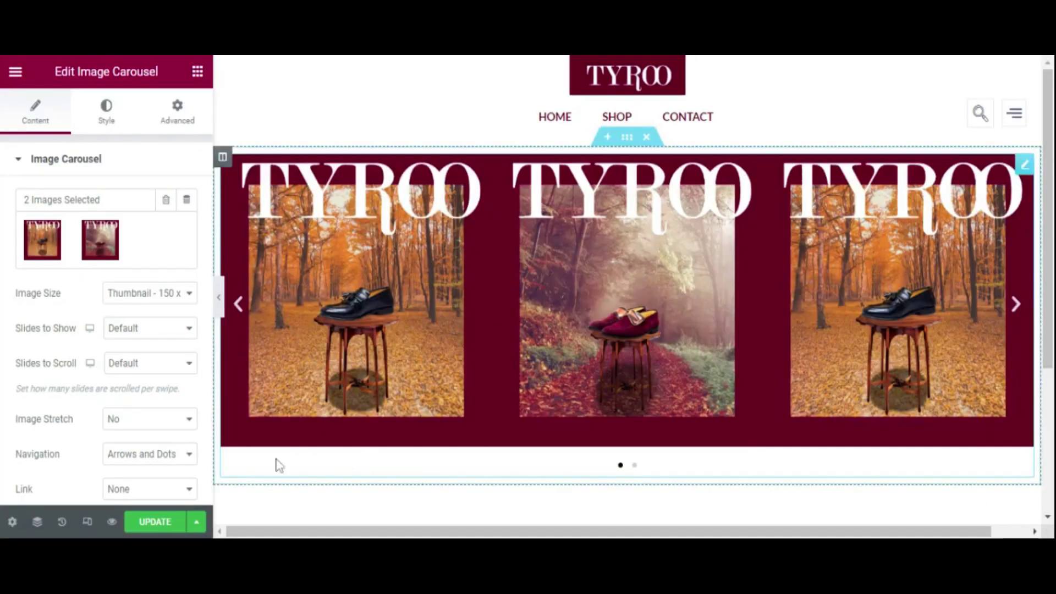
pyautogui.scroll(-3, 189, 474)
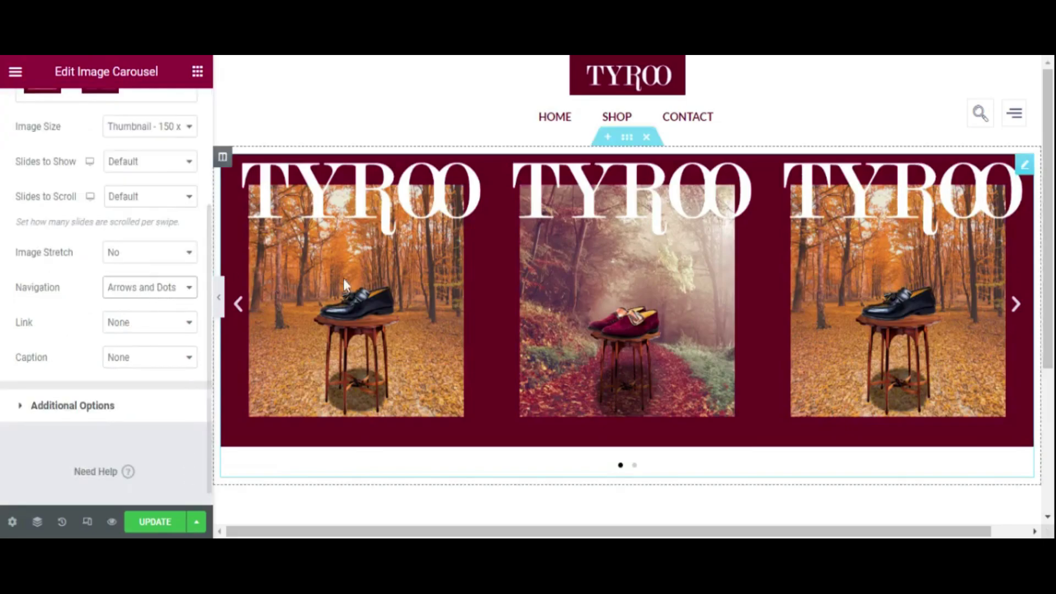
# Step: Add a single-column section below the image carousel and place a Heading widget in it
pyautogui.click(1016, 305)
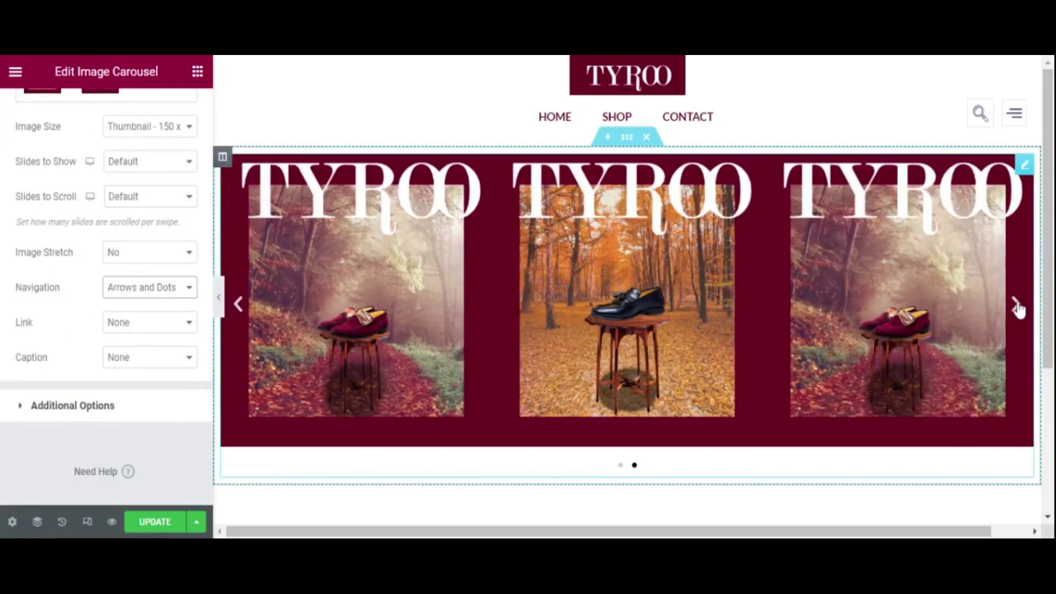
pyautogui.scroll(-3, 614, 340)
pyautogui.click(614, 339)
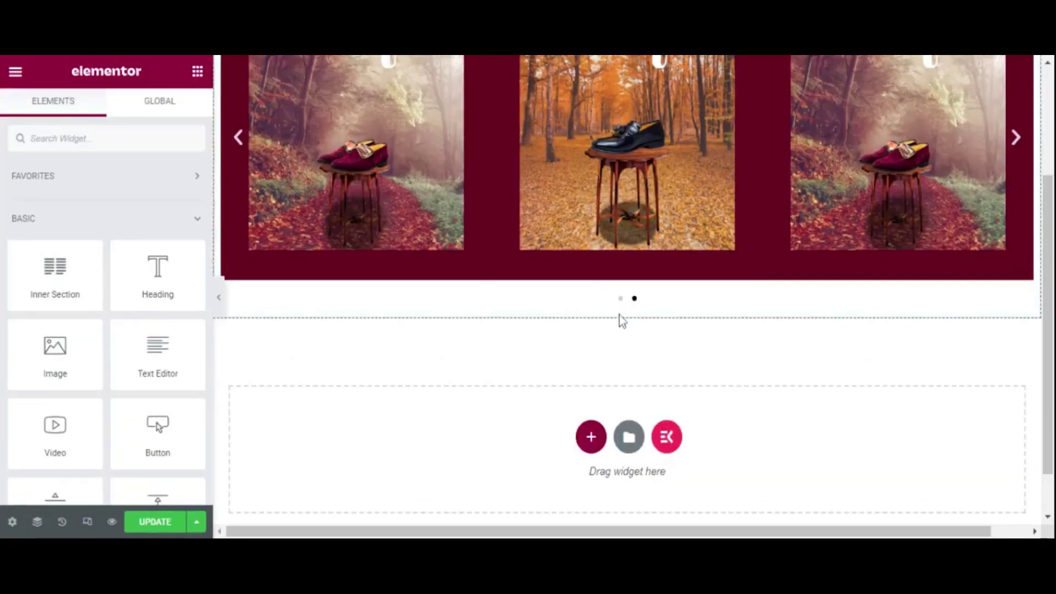
pyautogui.click(591, 437)
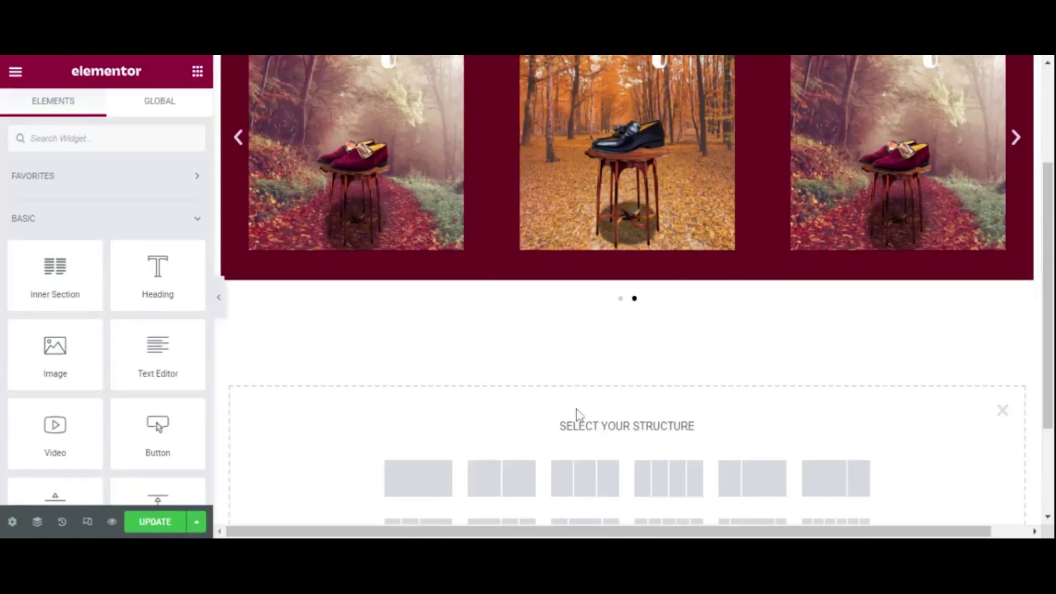
pyautogui.click(424, 487)
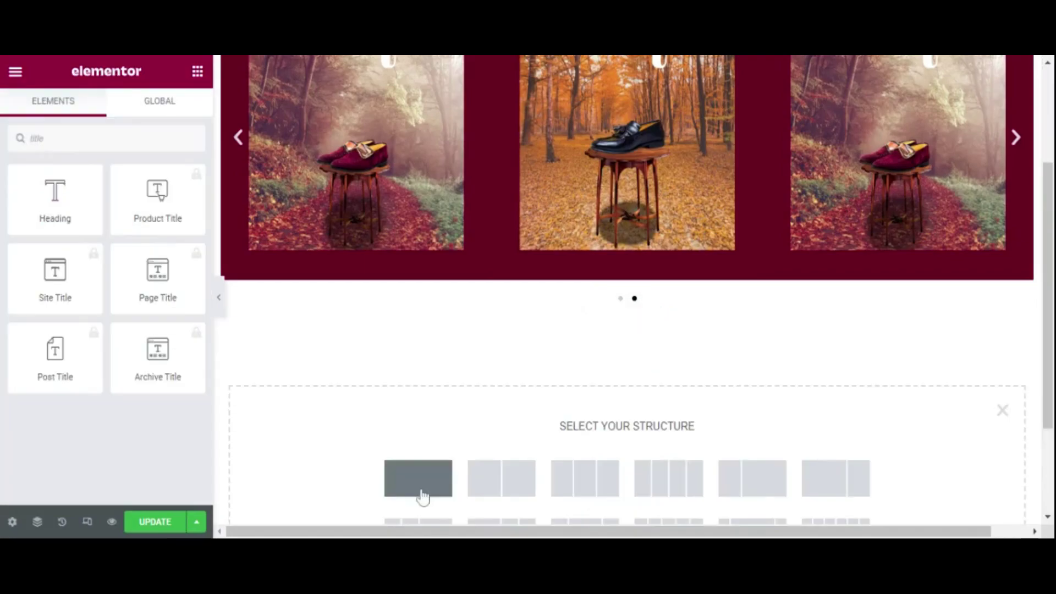
pyautogui.click(434, 483)
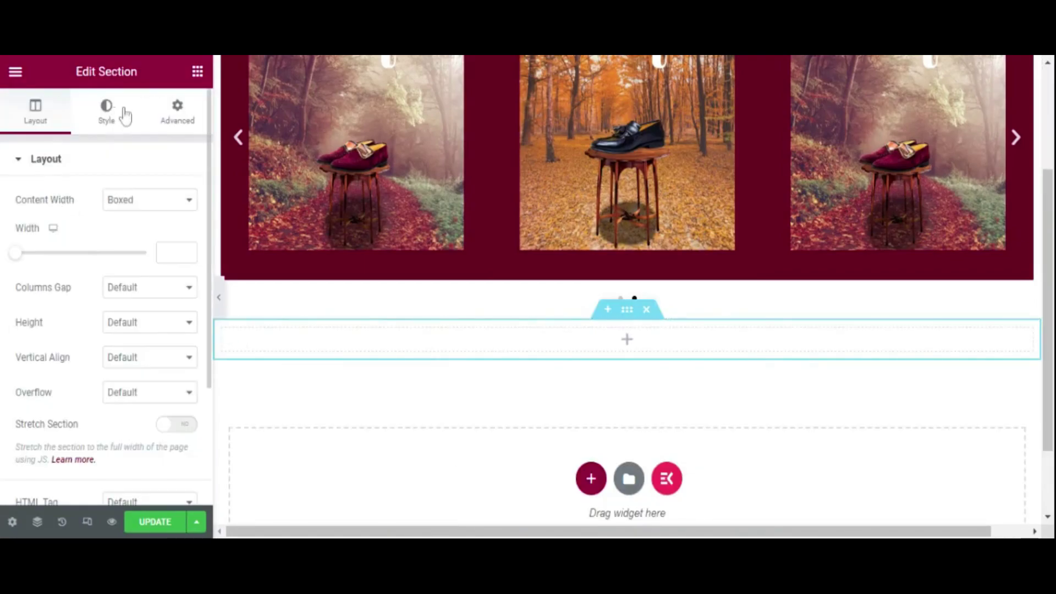
pyautogui.click(198, 71)
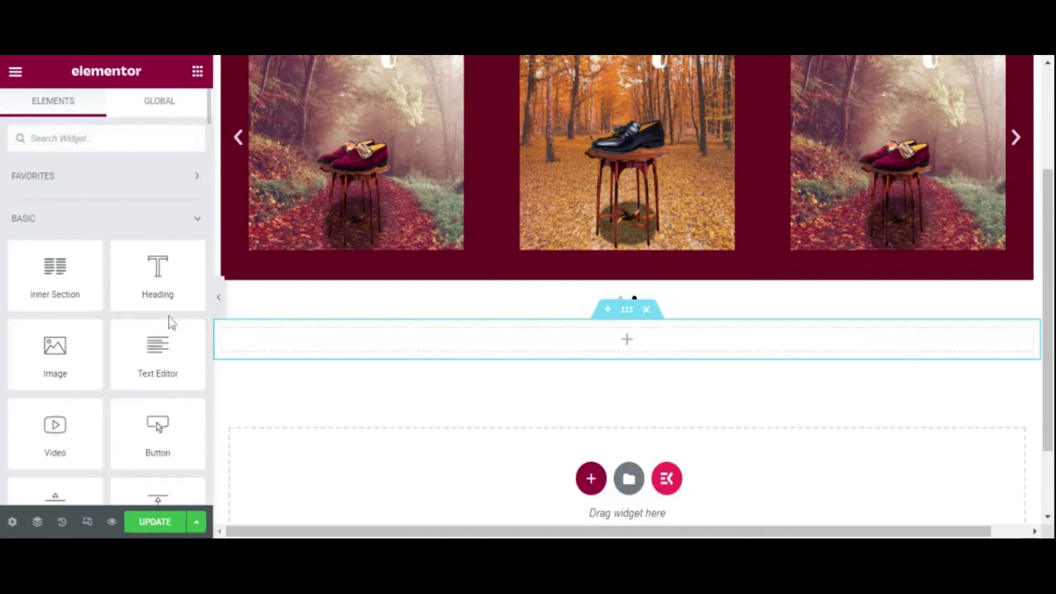
pyautogui.moveTo(165, 290); pyautogui.dragTo(606, 346)
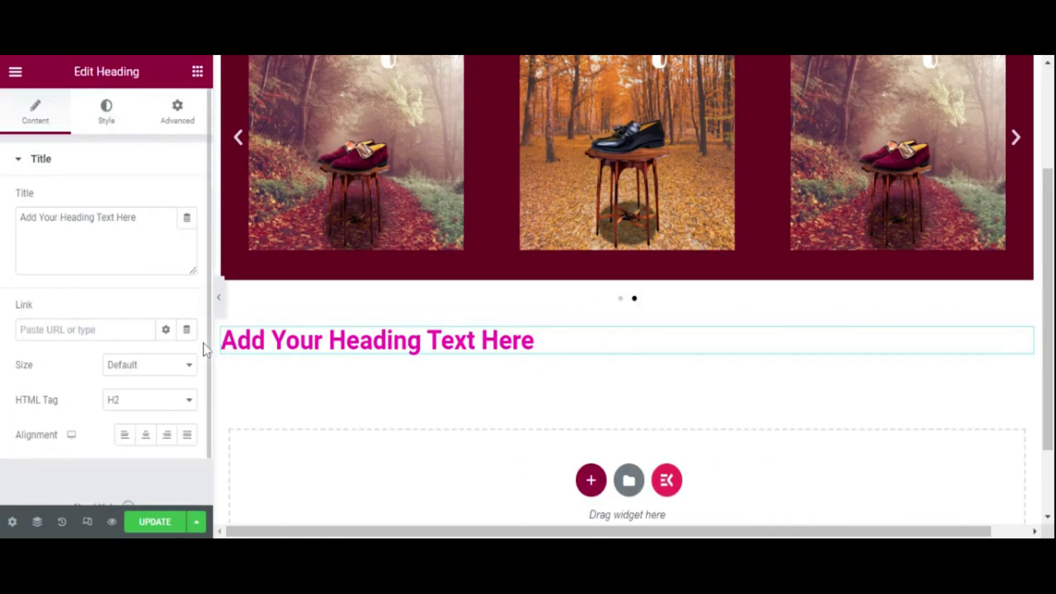
# Step: Set the heading's title to "Shop Now" and align it to the center
pyautogui.moveTo(137, 218); pyautogui.dragTo(3, 233)
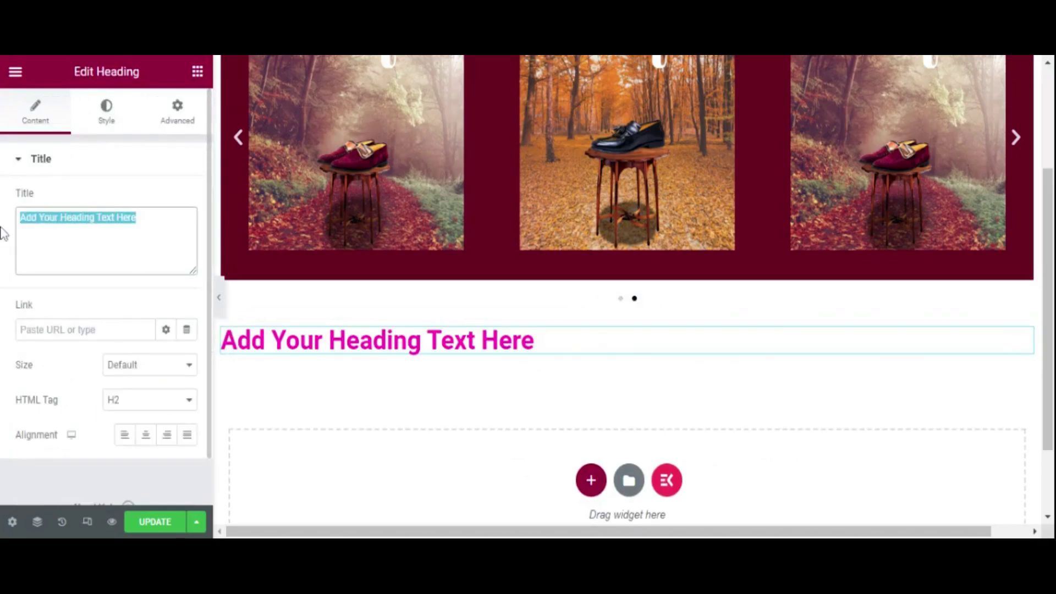
pyautogui.write('Shop Now')
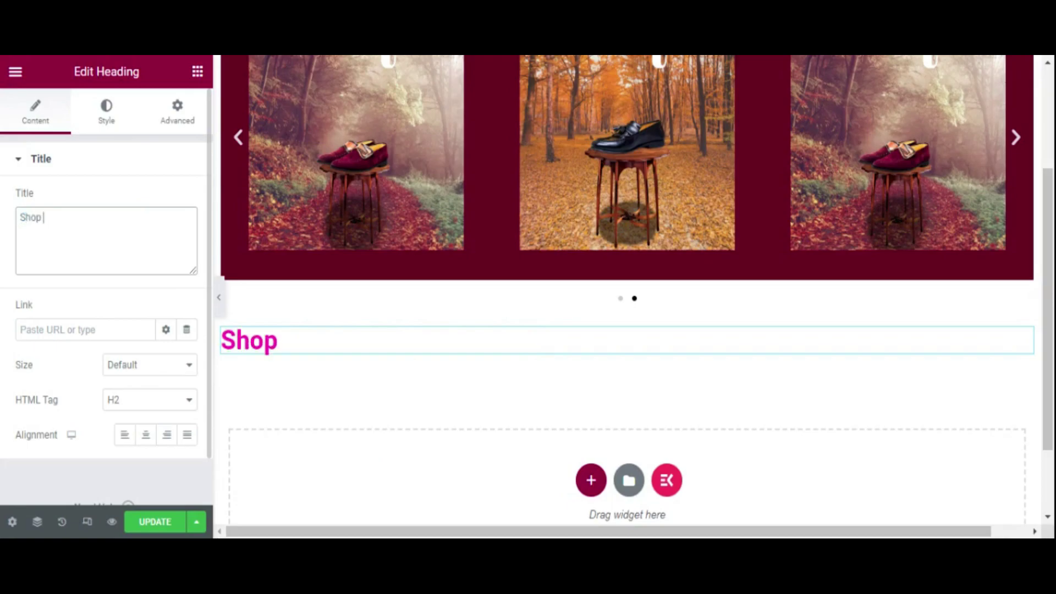
pyautogui.click(146, 434)
# Step: Set the Shop Now heading's text color to the dark maroon sampled from the carousel's autumn forest picture
pyautogui.click(130, 116)
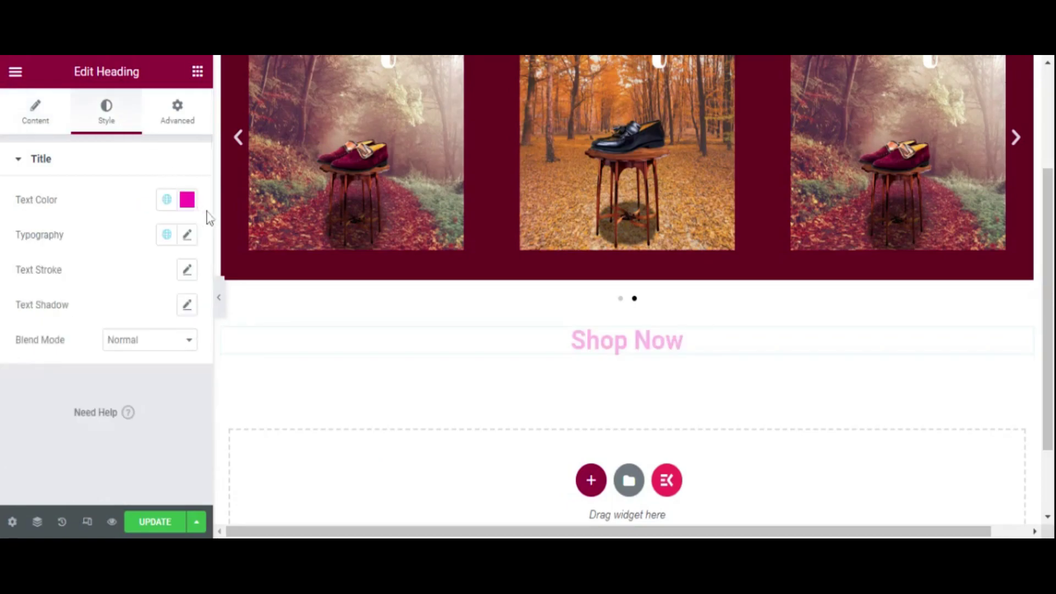
pyautogui.click(187, 200)
pyautogui.click(281, 231)
pyautogui.scroll(3, 455, 263)
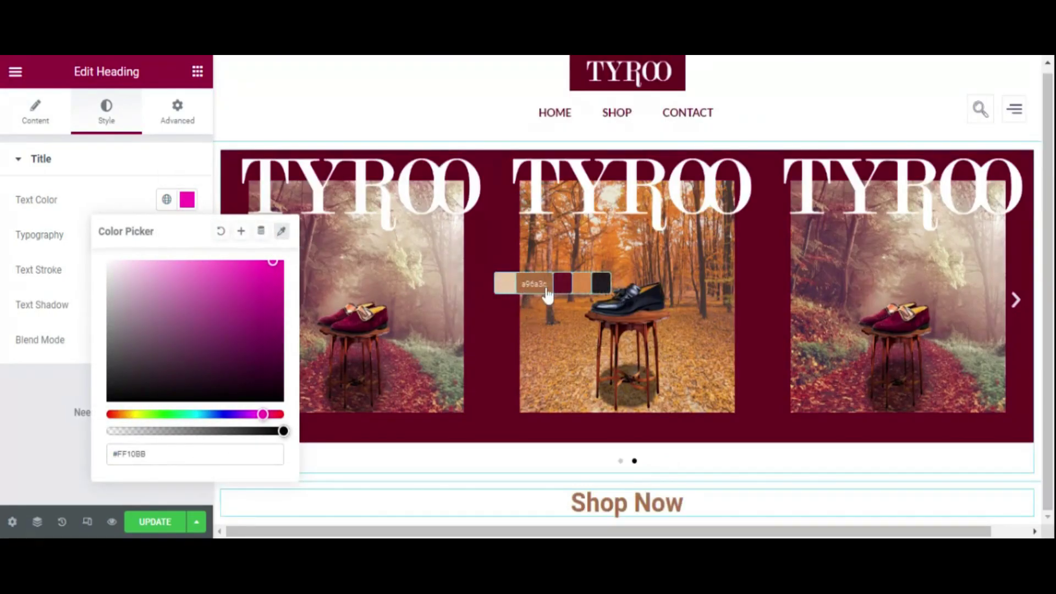
pyautogui.click(552, 285)
pyautogui.scroll(-3, 480, 294)
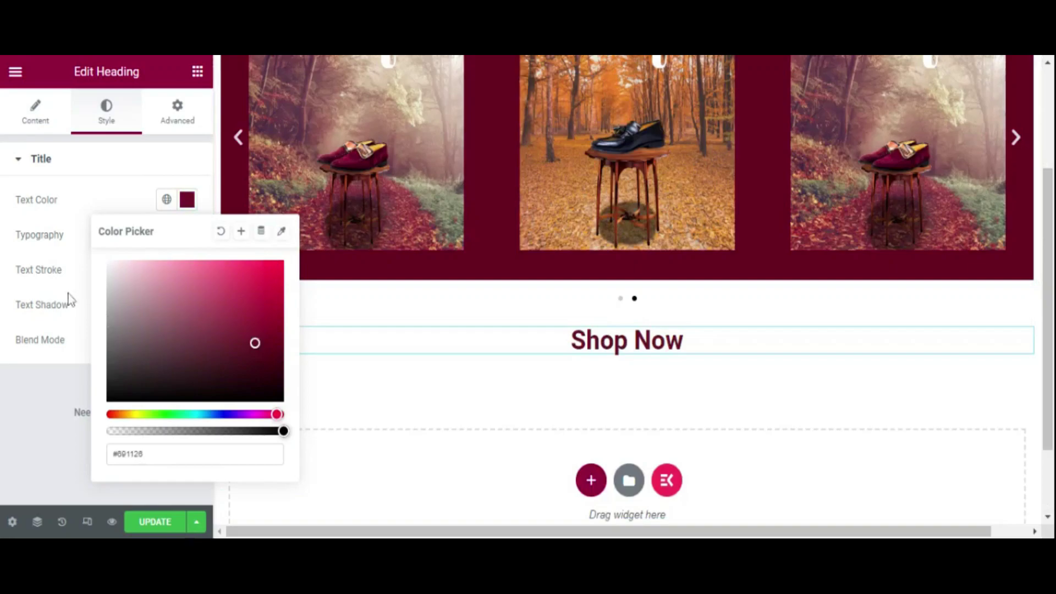
# Step: Change the Shop Now heading's font family to Trocchi and update the page
pyautogui.click(71, 245)
pyautogui.click(187, 234)
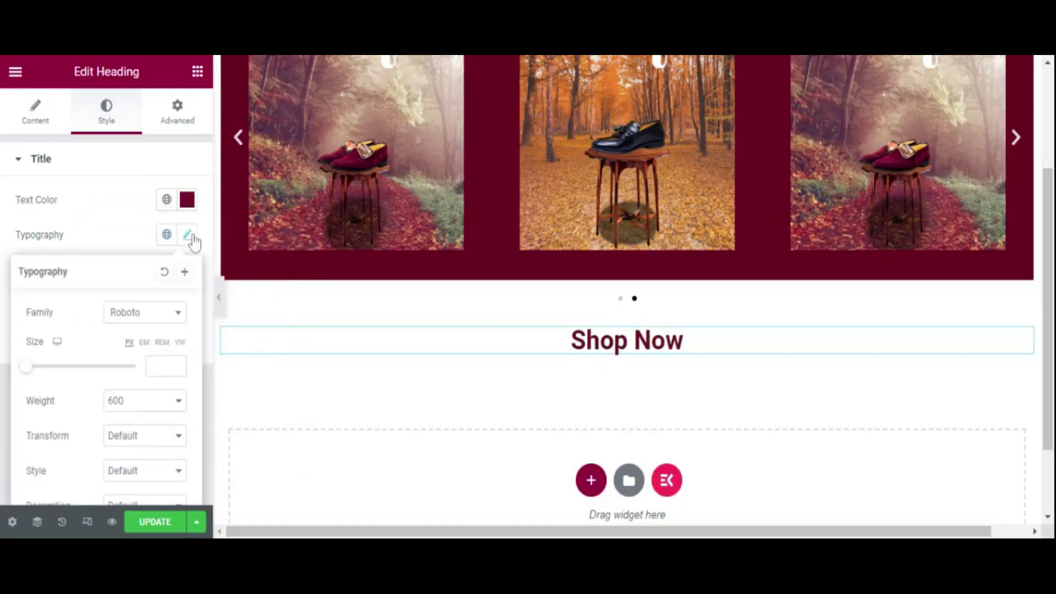
pyautogui.click(146, 319)
pyautogui.scroll(-20, 160, 412)
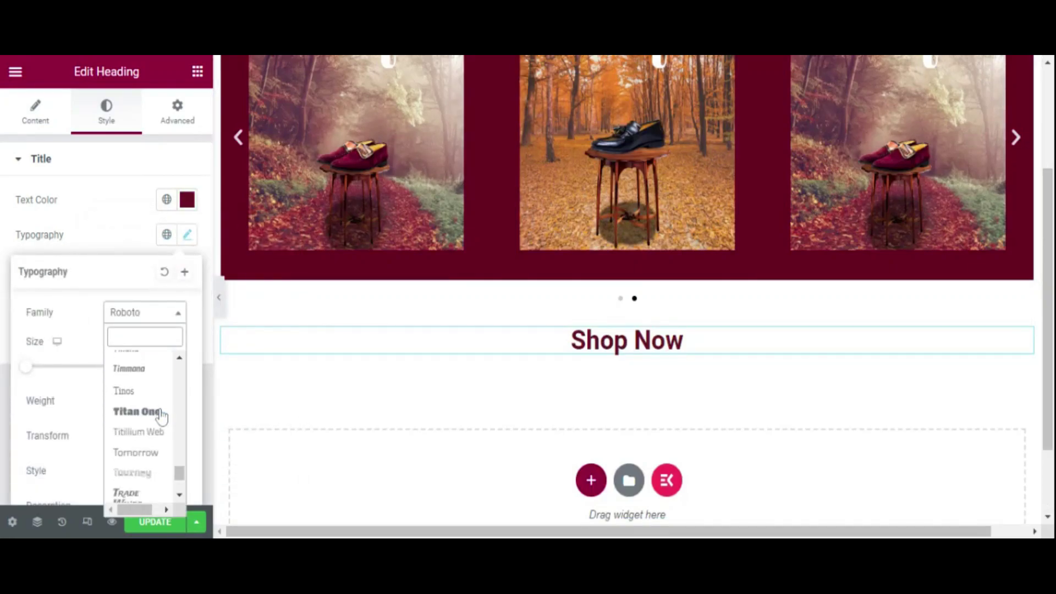
pyautogui.scroll(-2, 161, 417)
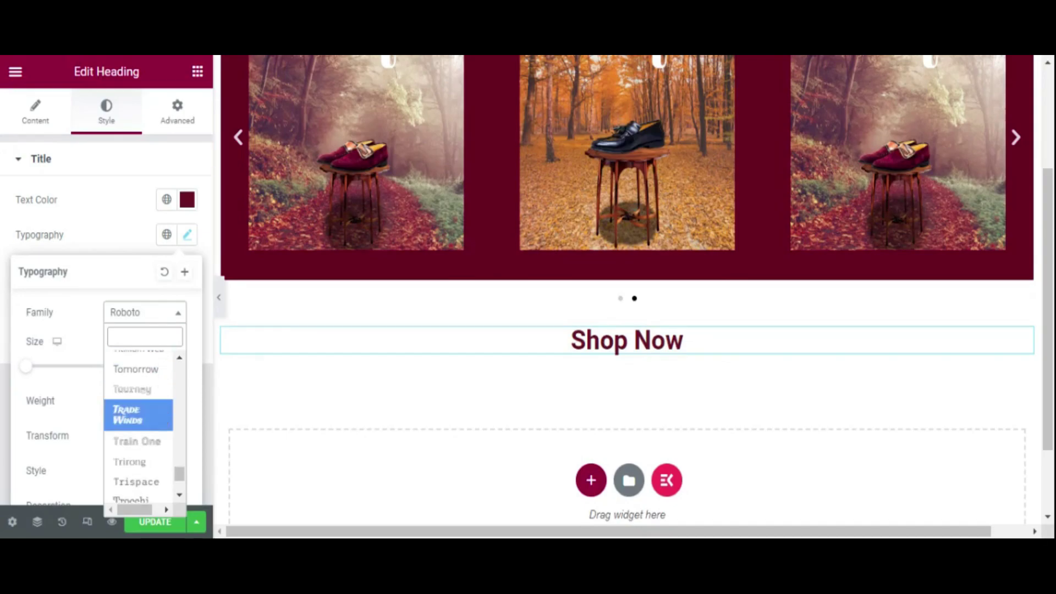
pyautogui.scroll(-3, 179, 498)
pyautogui.click(142, 471)
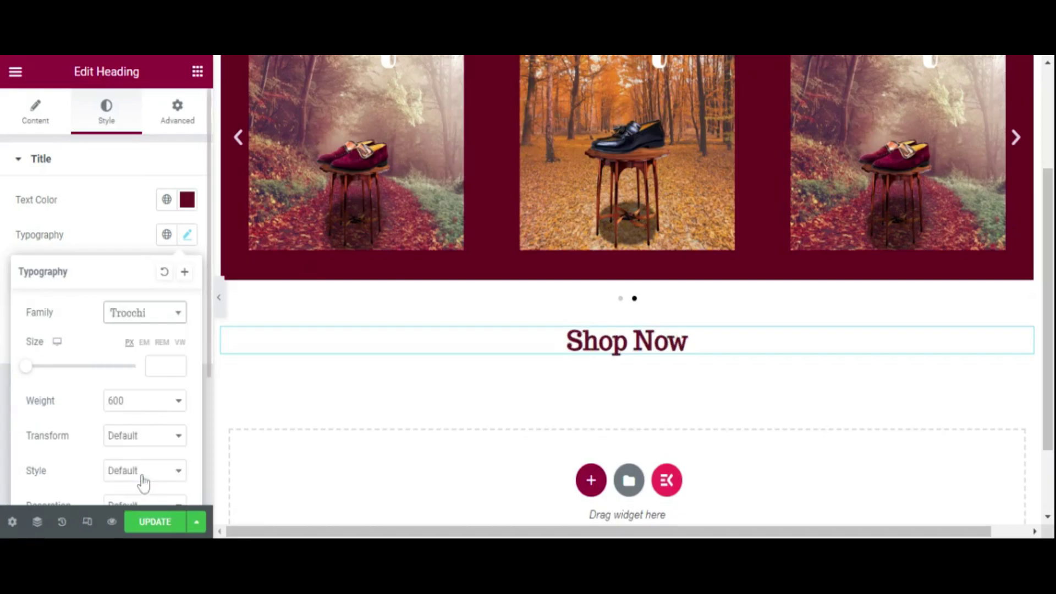
pyautogui.scroll(-2, 175, 438)
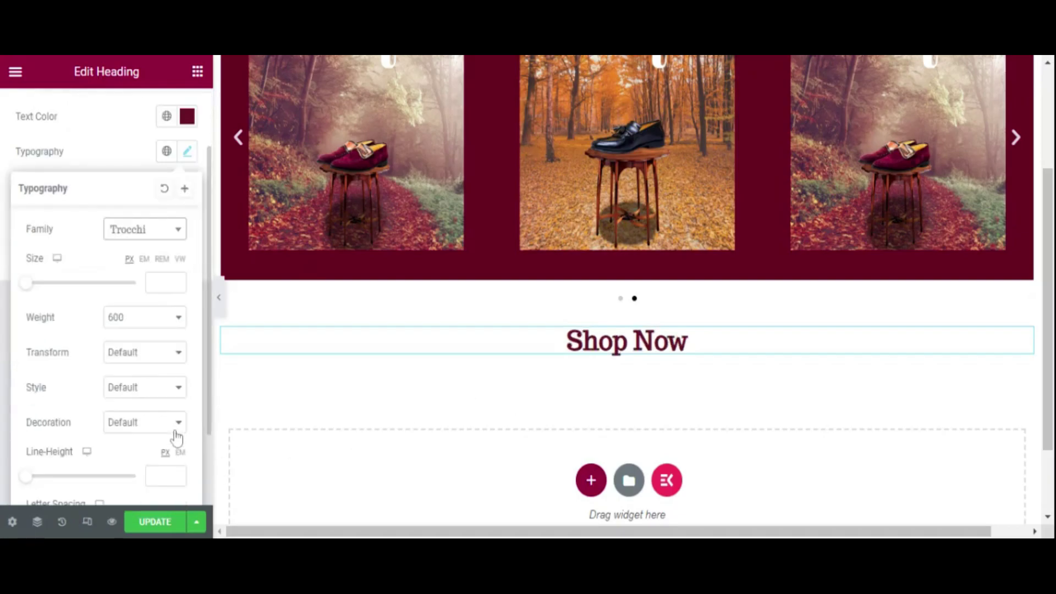
pyautogui.click(159, 531)
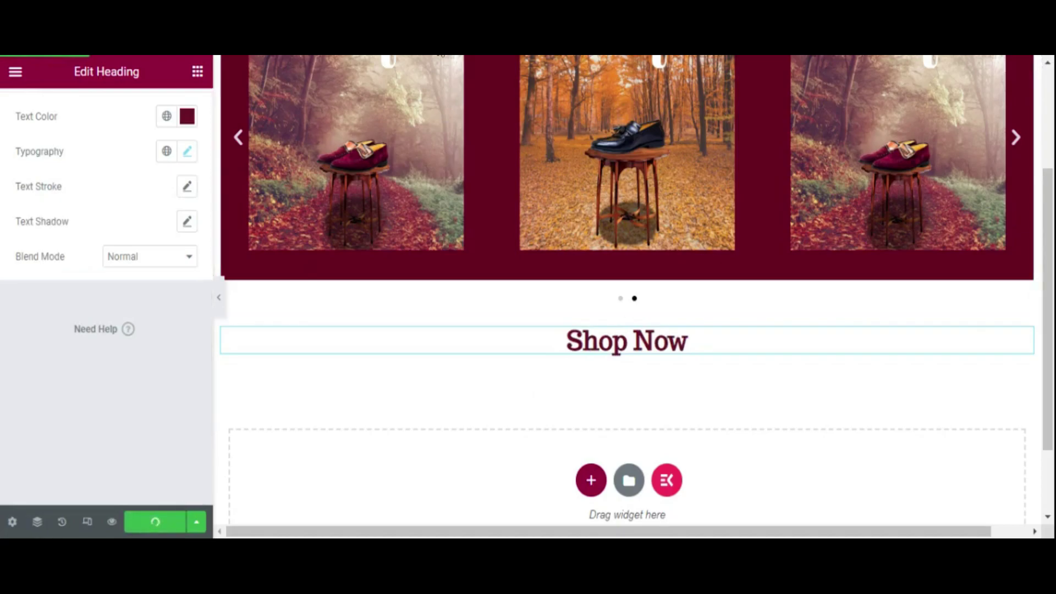
# Step: Add a single-column section below the Shop Now heading and place a Product List widget in it
pyautogui.click(591, 480)
pyautogui.click(406, 376)
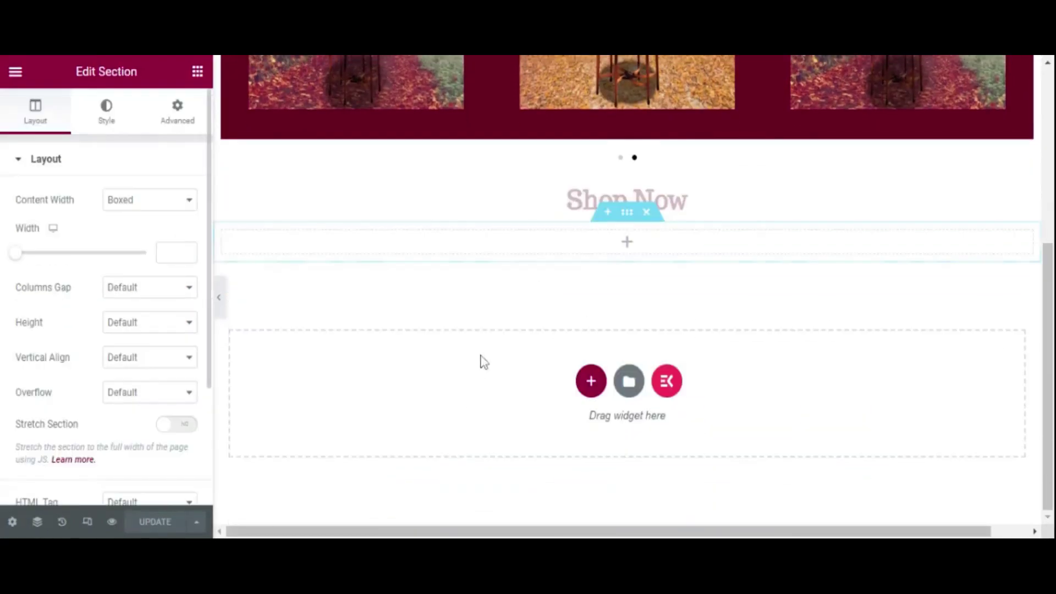
pyautogui.click(198, 71)
pyautogui.write('product')
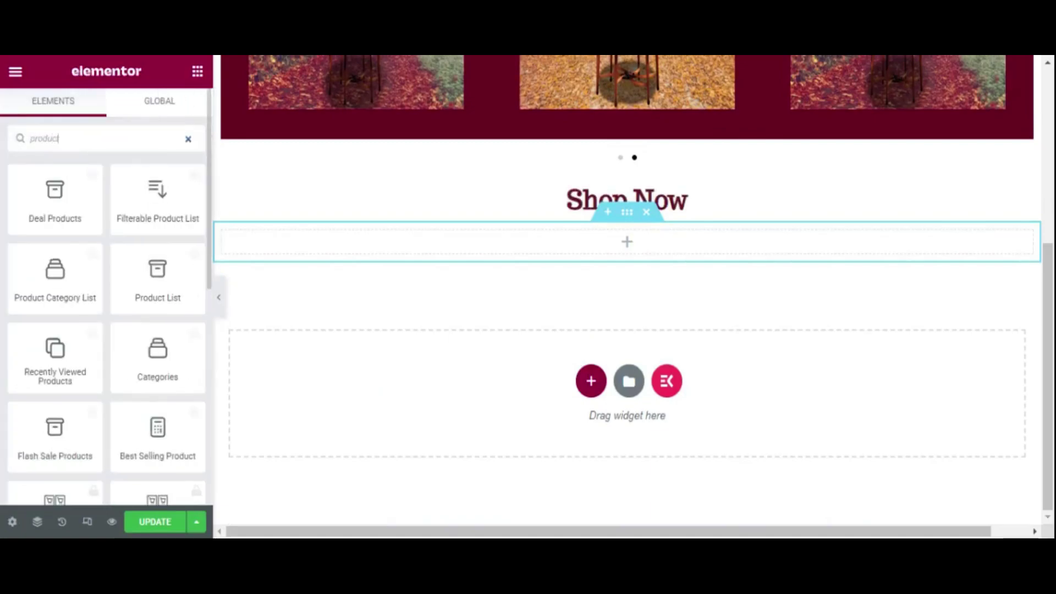
pyautogui.moveTo(157, 269); pyautogui.dragTo(577, 239)
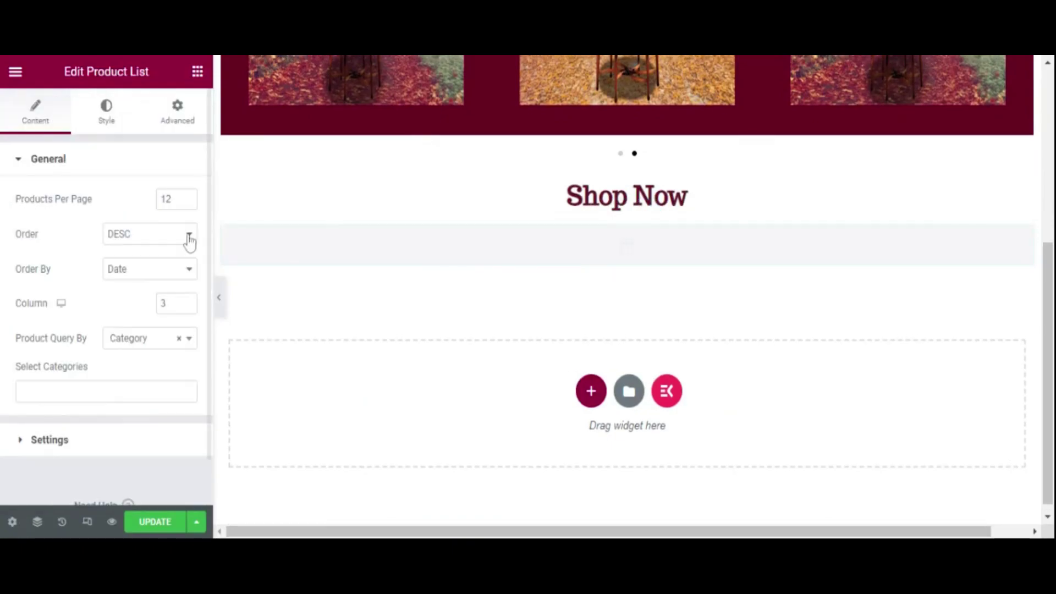
# Step: Set the product list to query by Product, update the page and review the listed shoes
pyautogui.click(172, 343)
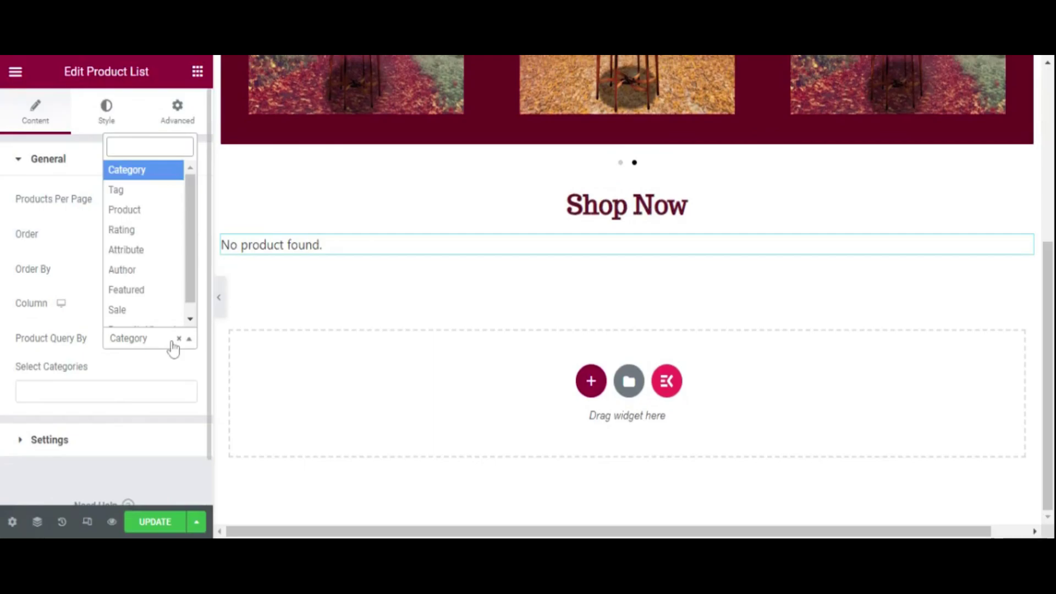
pyautogui.click(148, 212)
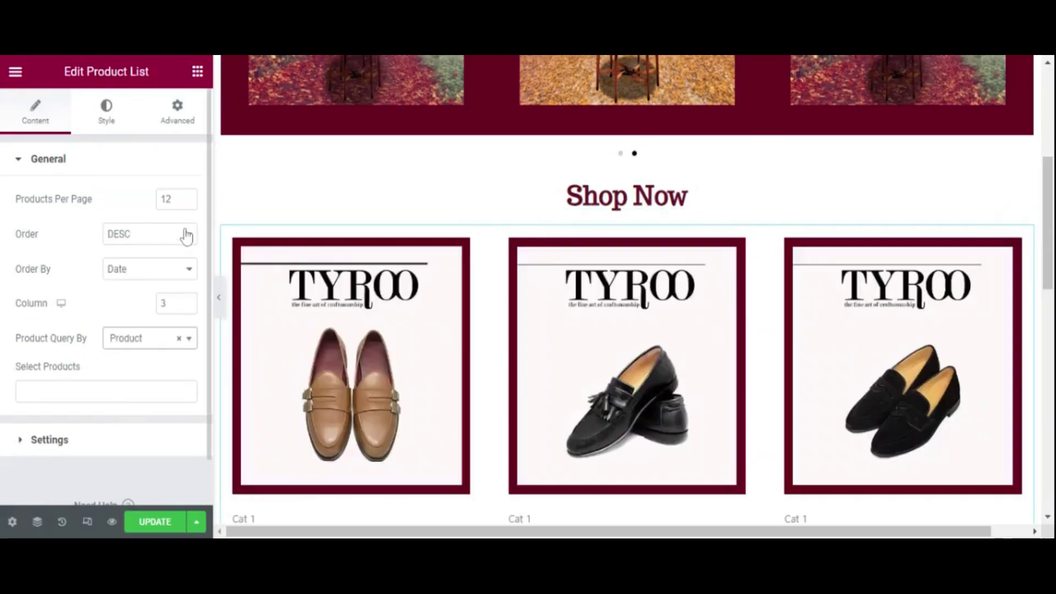
pyautogui.scroll(-8, 341, 264)
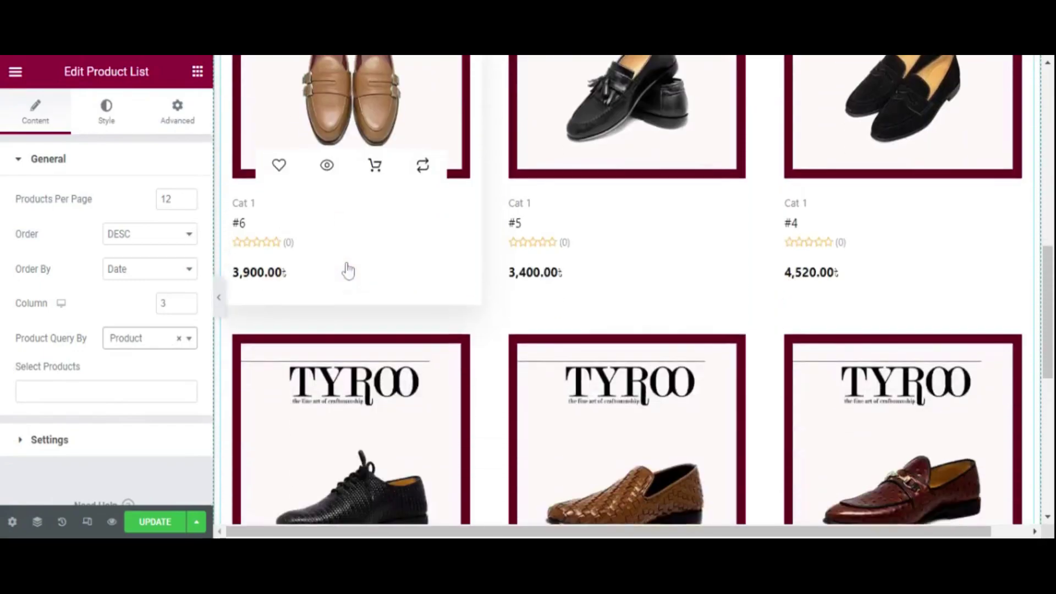
pyautogui.scroll(-1, 329, 276)
pyautogui.click(147, 523)
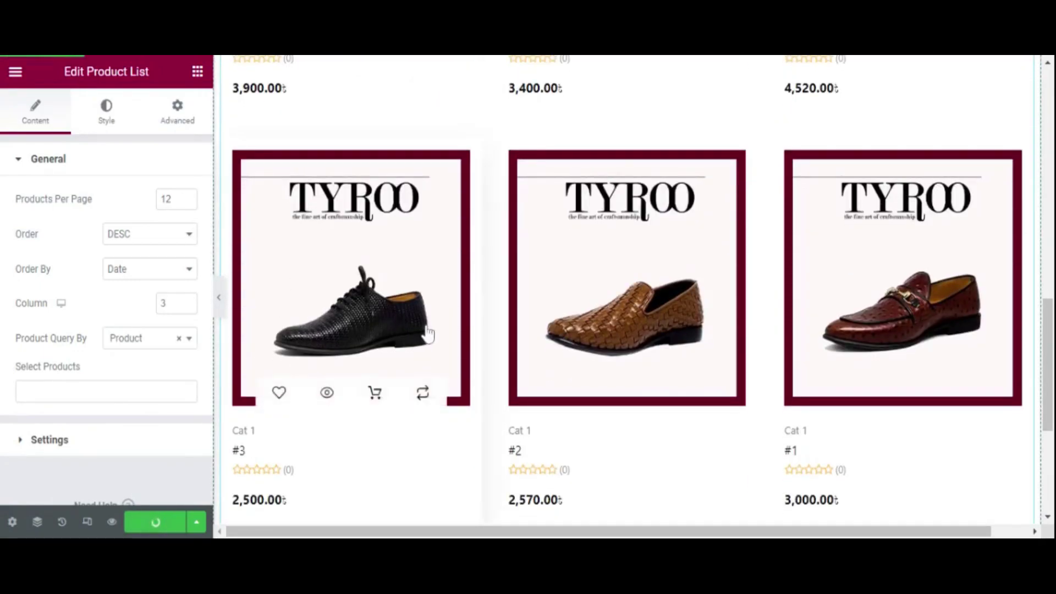
pyautogui.scroll(-4, 432, 332)
pyautogui.scroll(10, 432, 331)
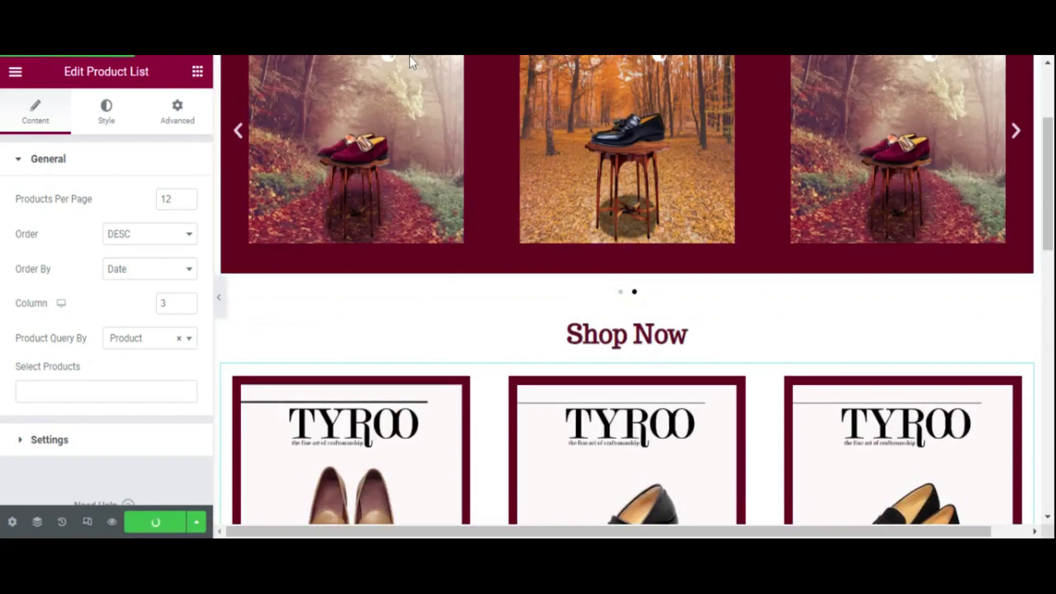
# Step: Add a single-column section below the product list and place a Heading widget in it
pyautogui.scroll(-9, 624, 365)
pyautogui.scroll(-1, 605, 371)
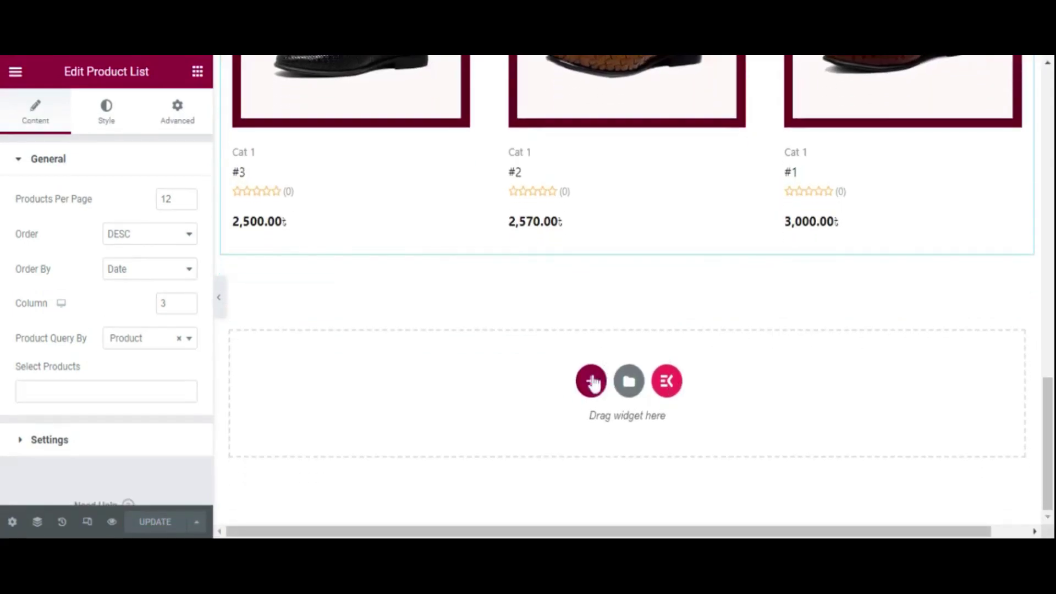
pyautogui.click(589, 377)
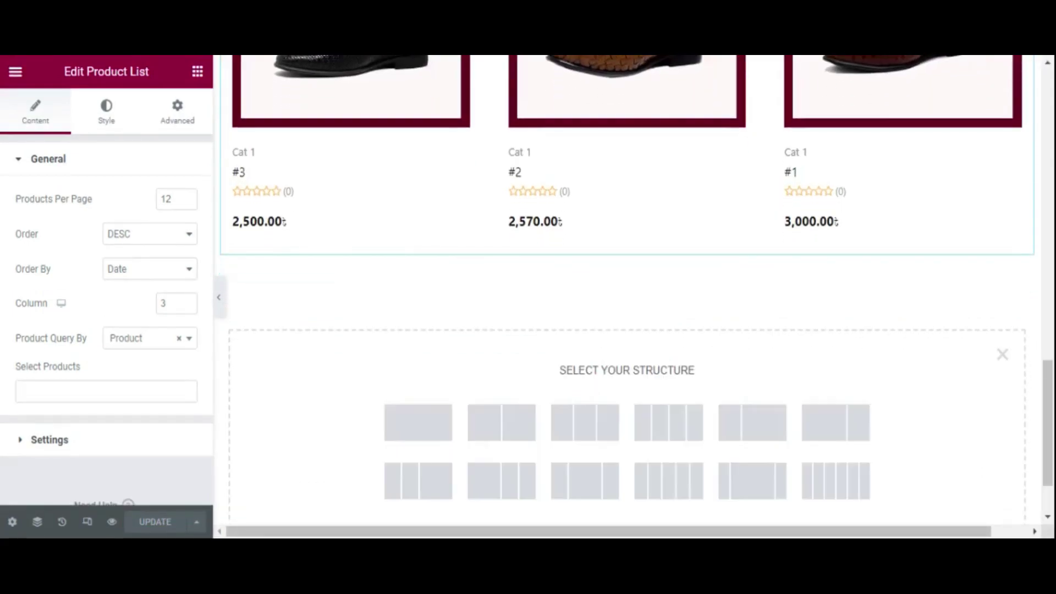
pyautogui.click(429, 431)
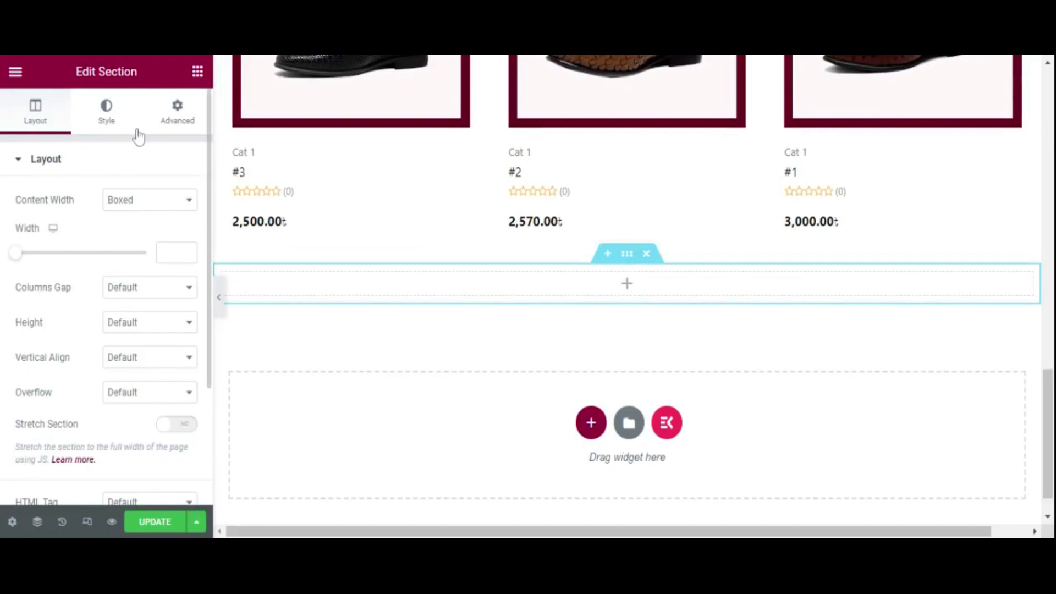
pyautogui.click(197, 71)
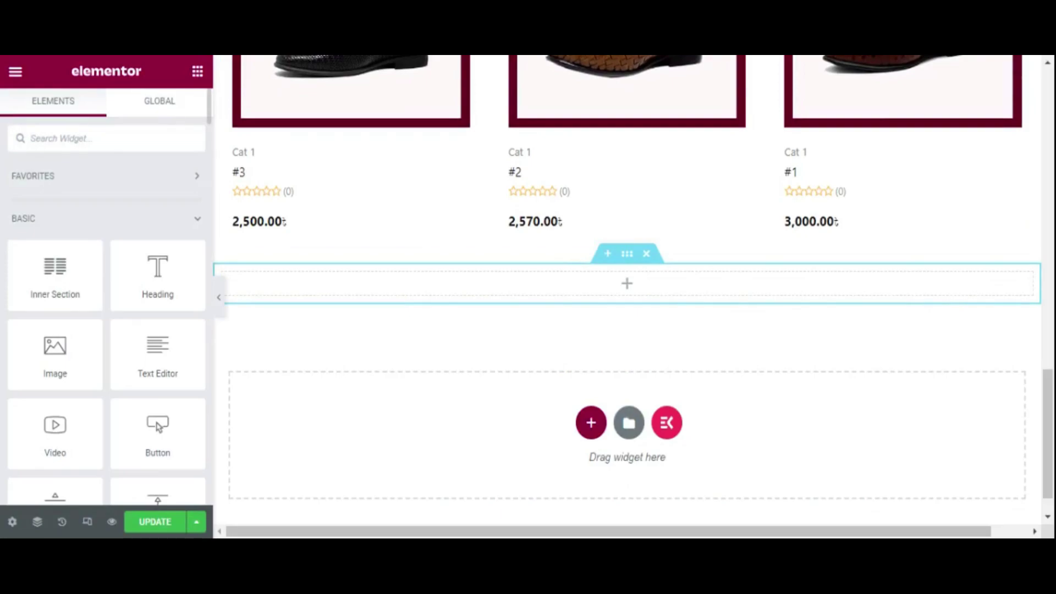
pyautogui.write('t')
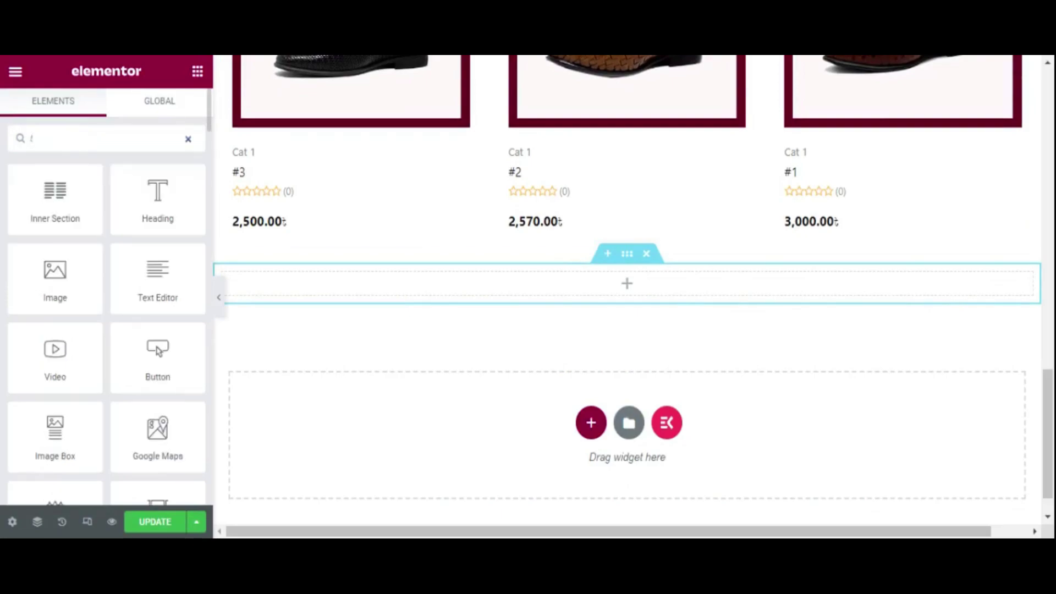
pyautogui.write('i')
pyautogui.moveTo(99, 202); pyautogui.dragTo(627, 283)
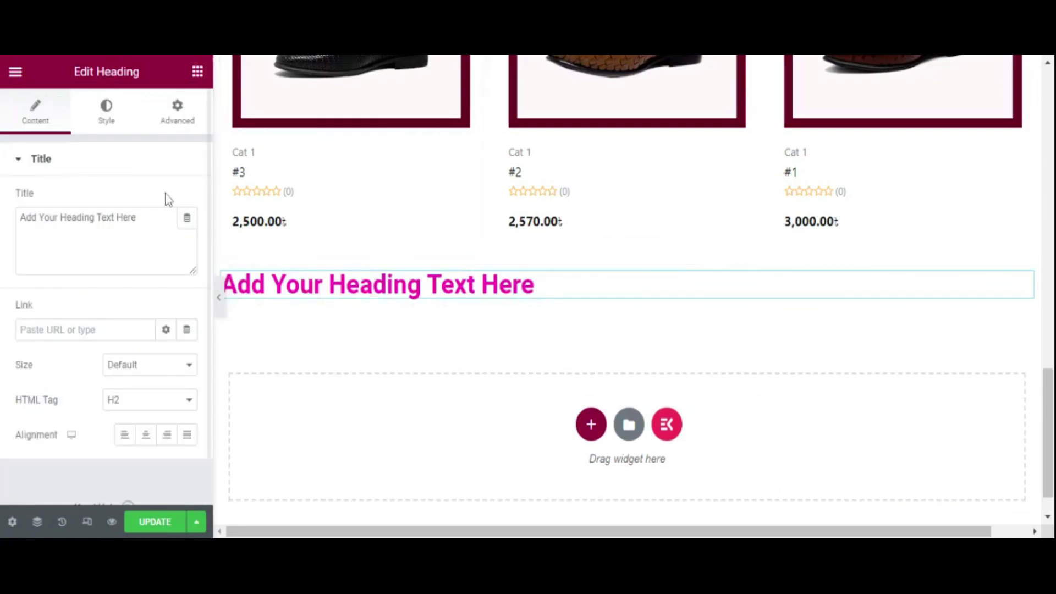
# Step: Set the new heading's title to "Customer Review" and open its style settings
pyautogui.moveTo(140, 218); pyautogui.dragTo(2, 214)
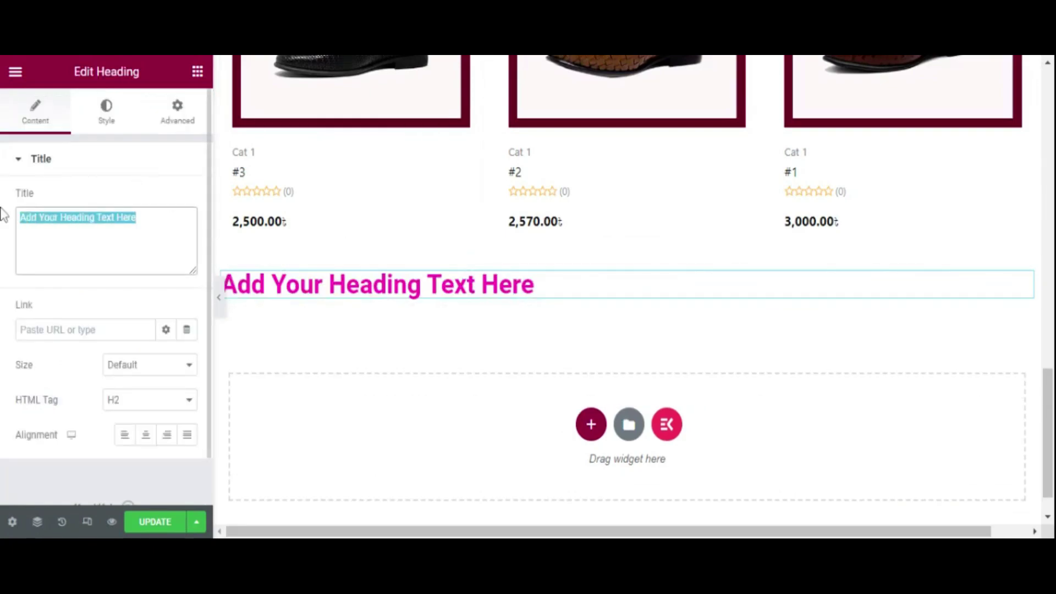
pyautogui.write('Customer Review')
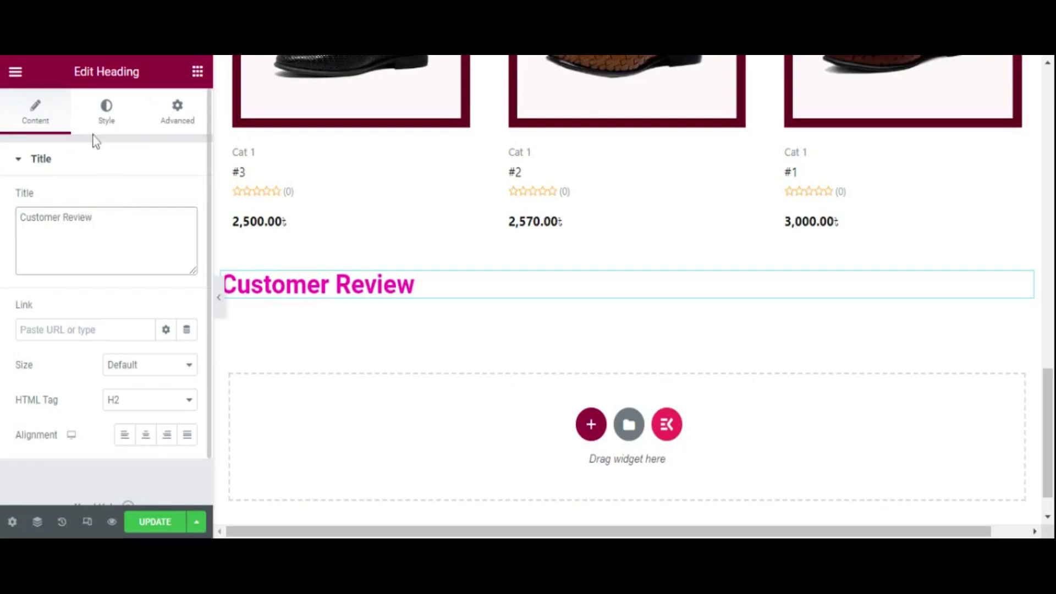
pyautogui.click(107, 118)
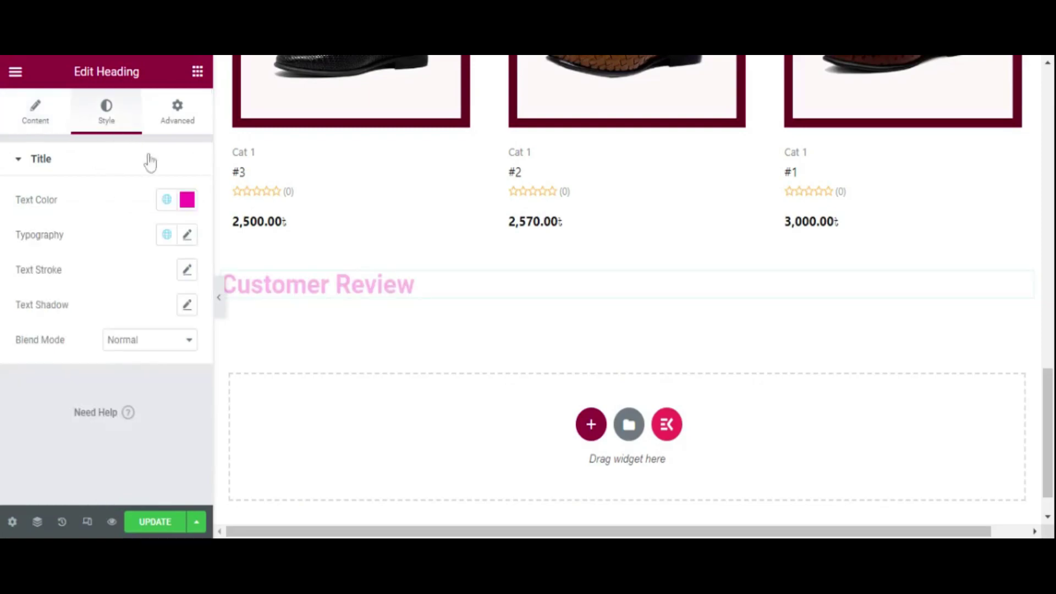
# Step: Set the "Customer Review" heading's text color to #411020 by sampling the dark frame of a product image
pyautogui.click(192, 203)
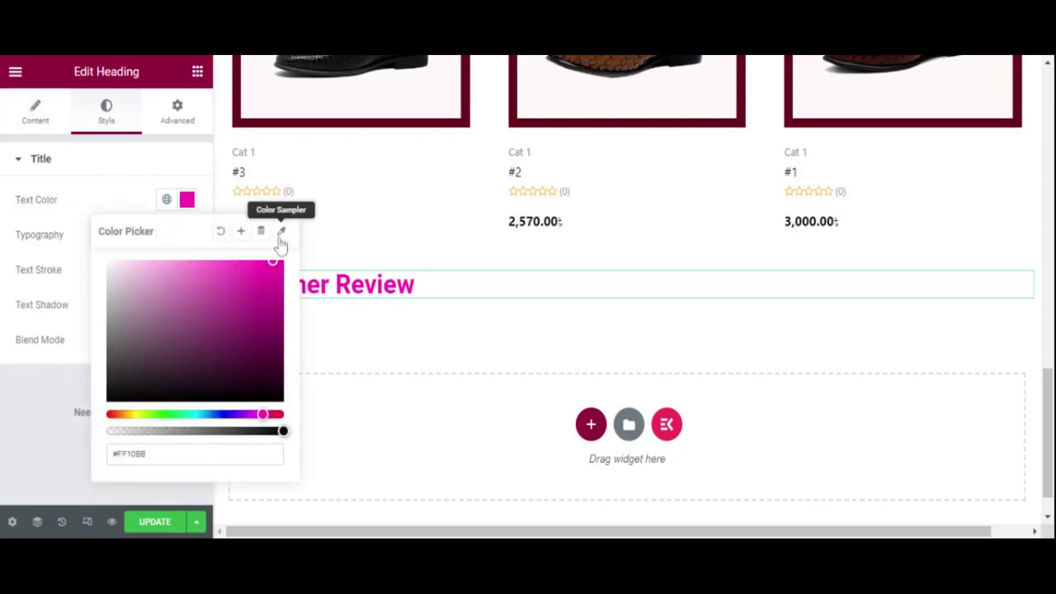
pyautogui.click(281, 231)
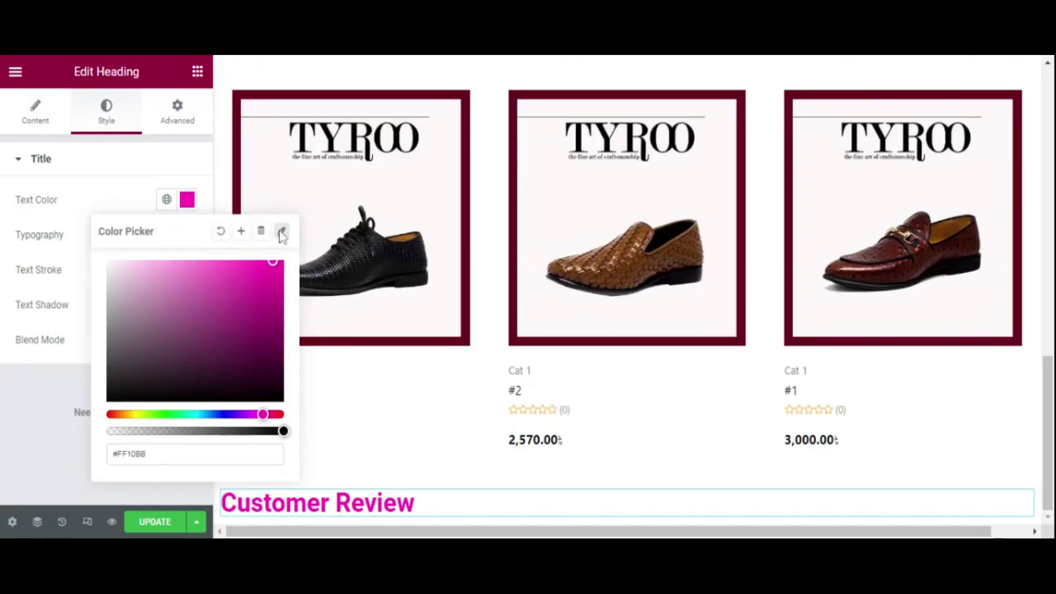
pyautogui.click(360, 95)
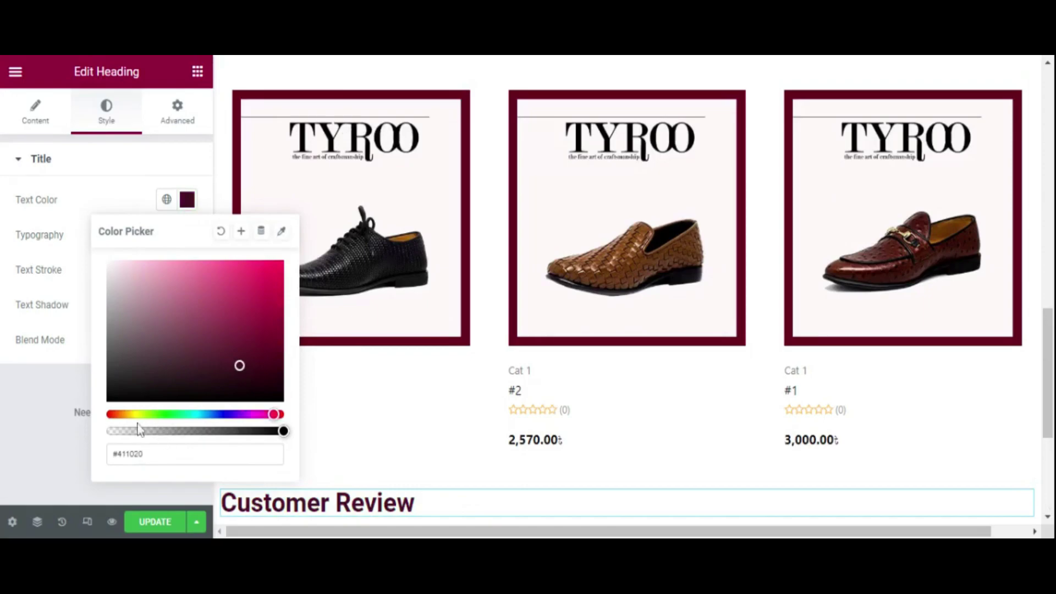
pyautogui.click(25, 426)
# Step: Center the "Customer Review" heading and set its font family to Trocchi
pyautogui.click(48, 123)
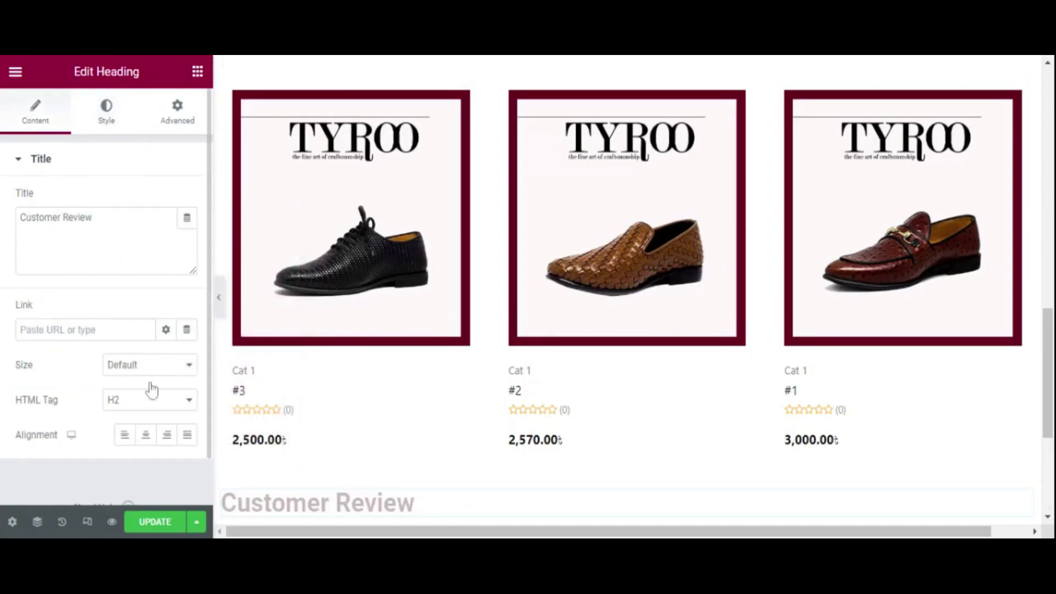
pyautogui.click(146, 434)
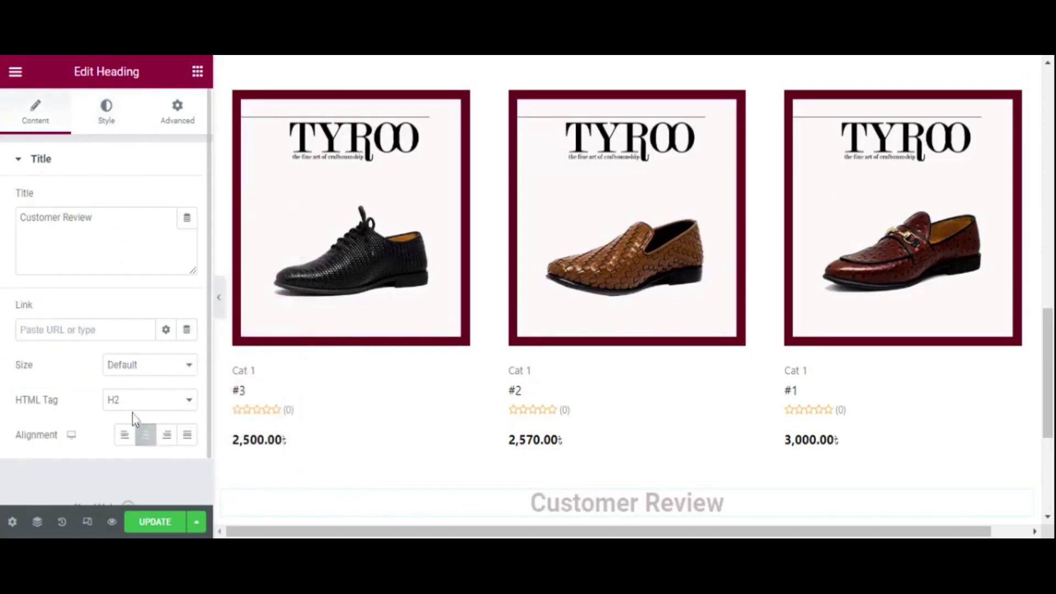
pyautogui.click(120, 114)
pyautogui.click(188, 235)
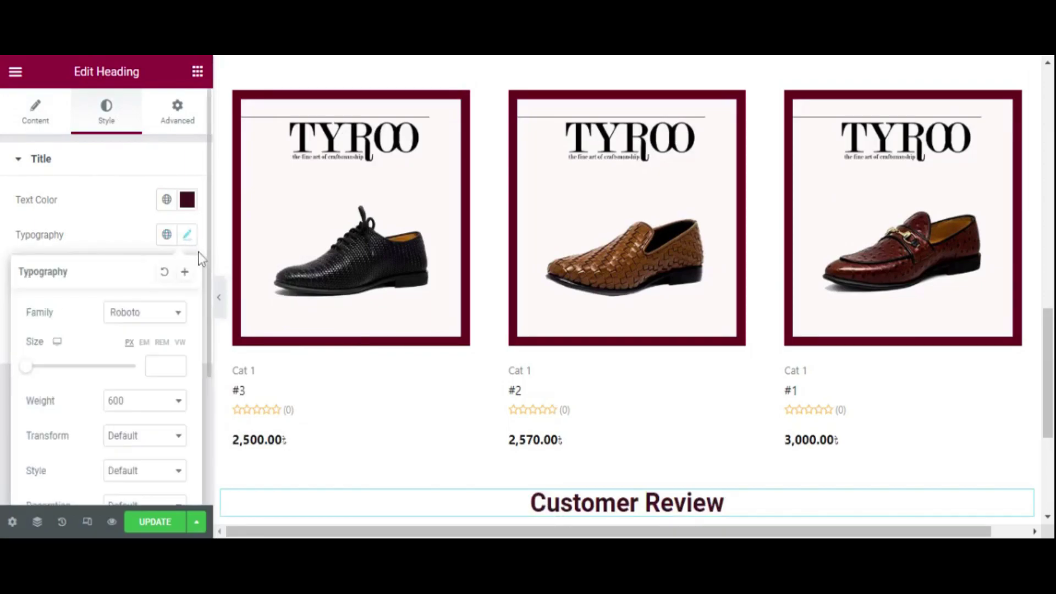
pyautogui.click(178, 314)
pyautogui.scroll(-10, 144, 410)
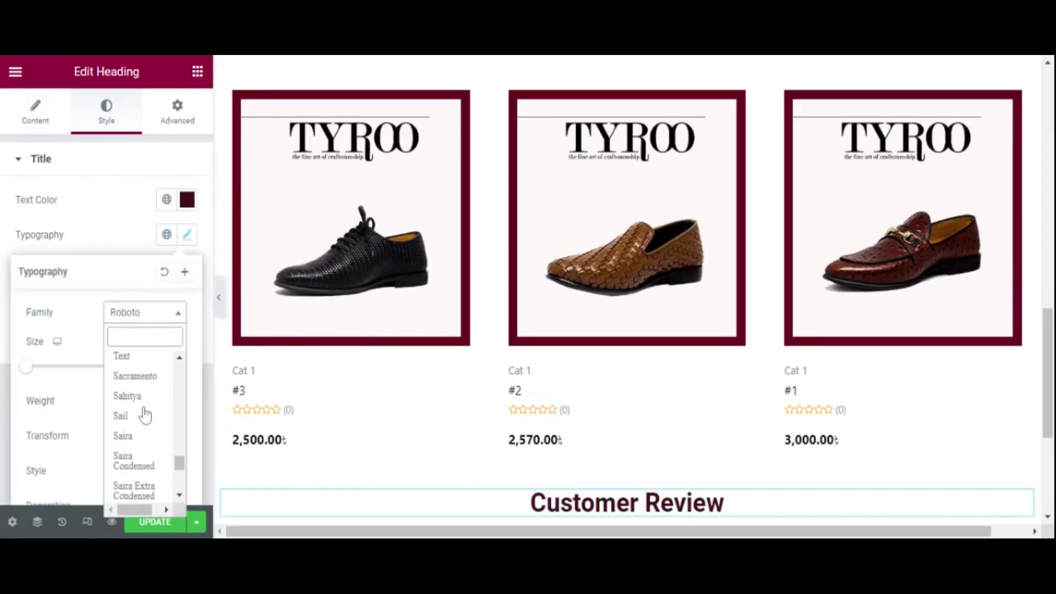
pyautogui.scroll(-15, 144, 415)
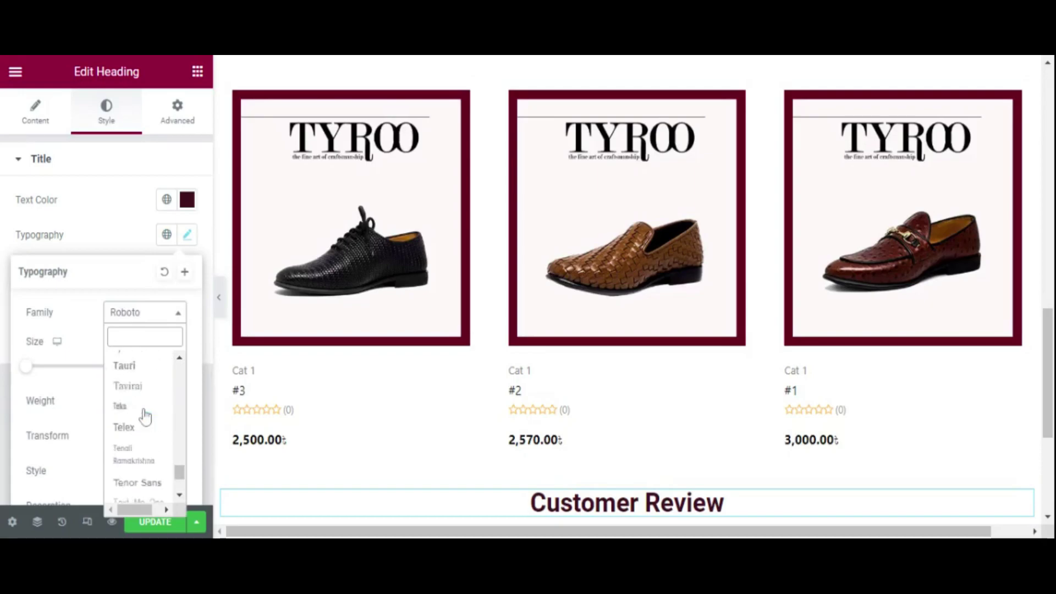
pyautogui.scroll(-4, 145, 416)
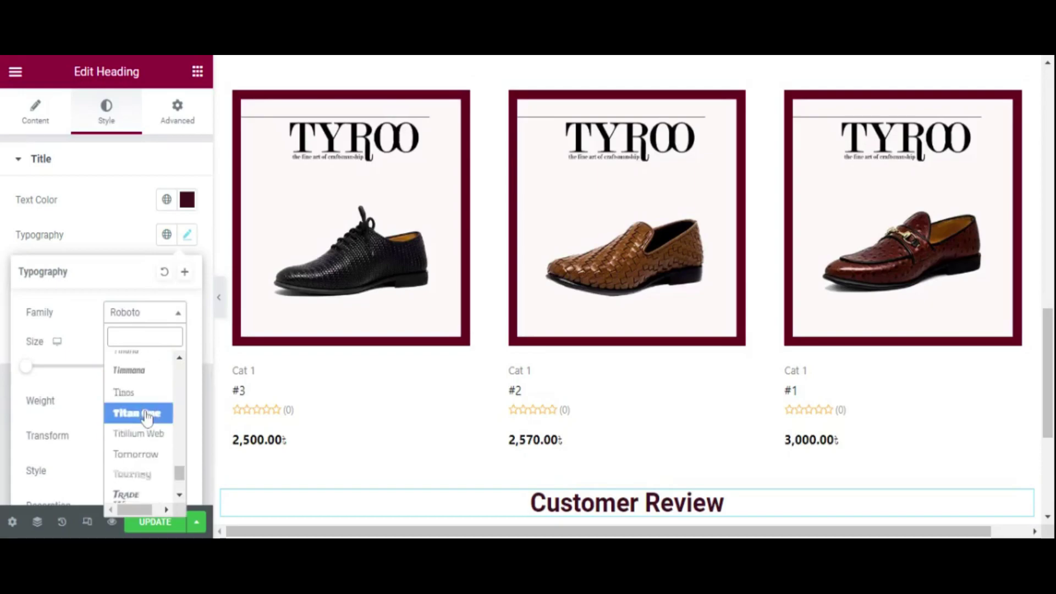
pyautogui.scroll(-3, 146, 418)
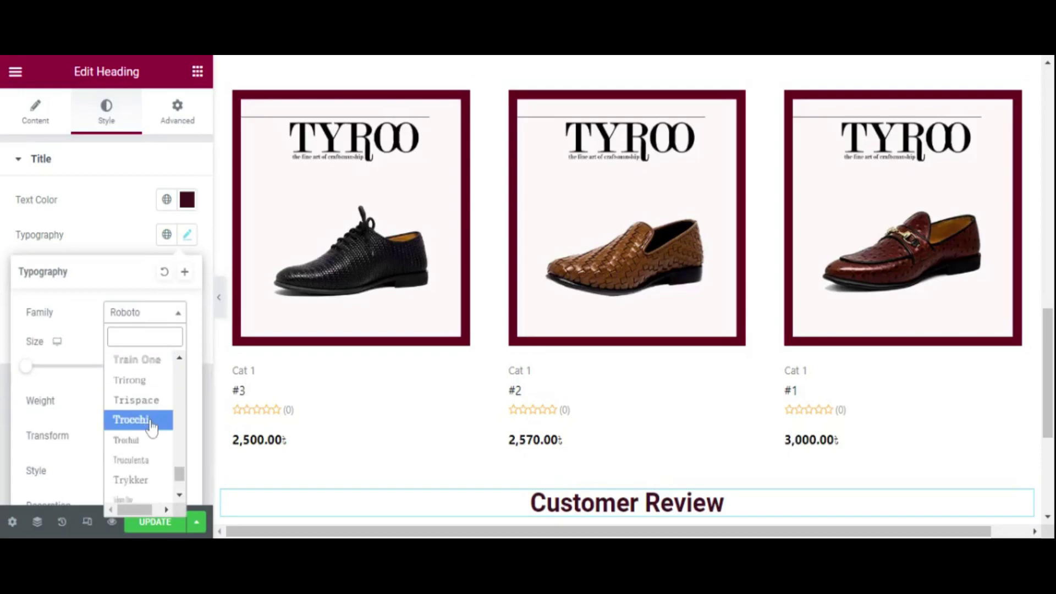
pyautogui.click(145, 420)
# Step: Add a two-column section below the "Customer Review" heading and place an Image widget in its first column
pyautogui.scroll(-5, 494, 426)
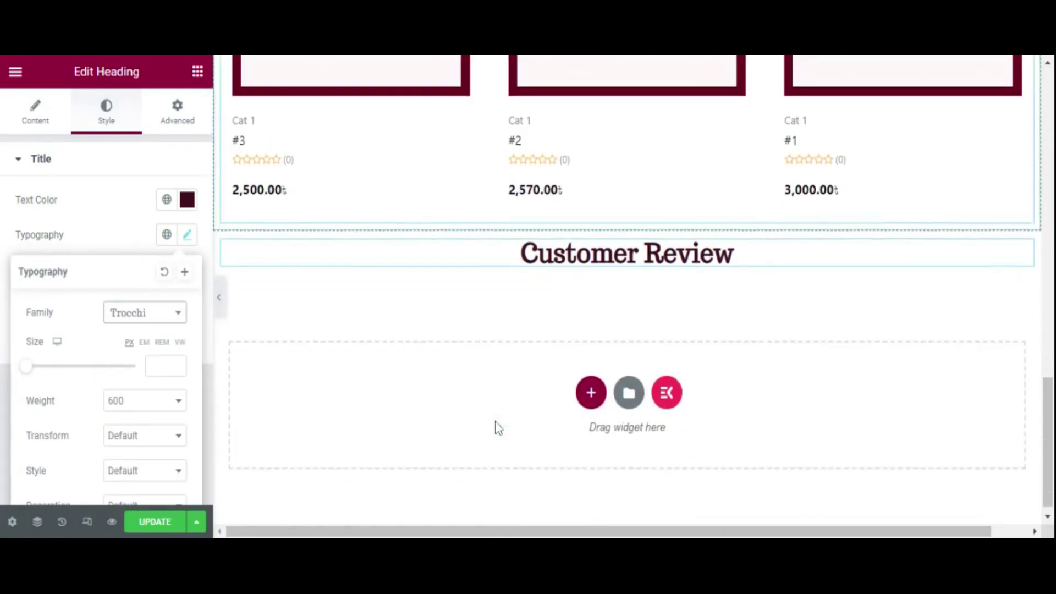
pyautogui.click(591, 381)
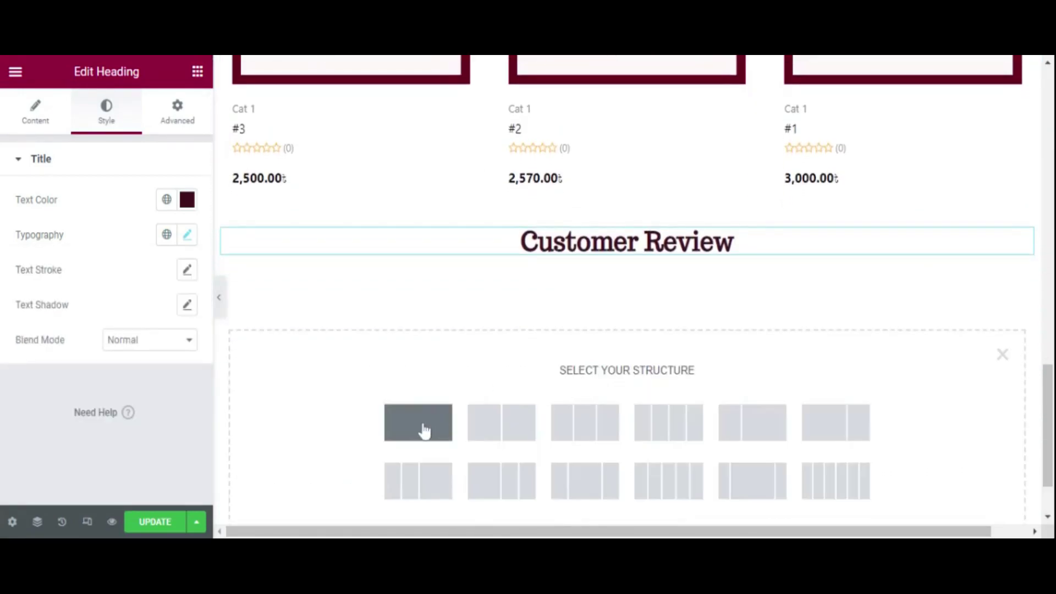
pyautogui.click(532, 430)
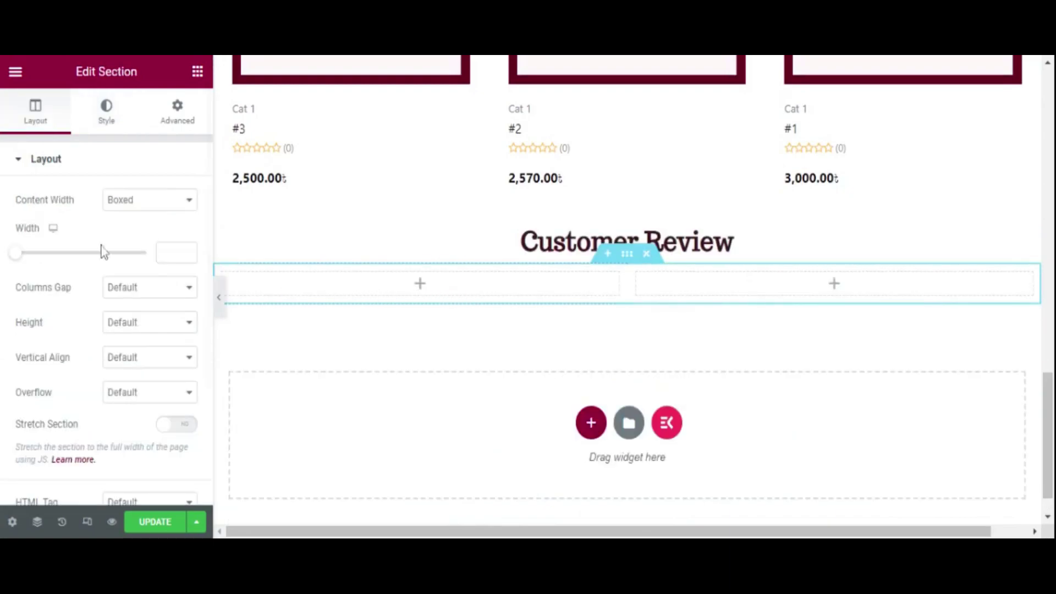
pyautogui.click(198, 70)
pyautogui.write('image')
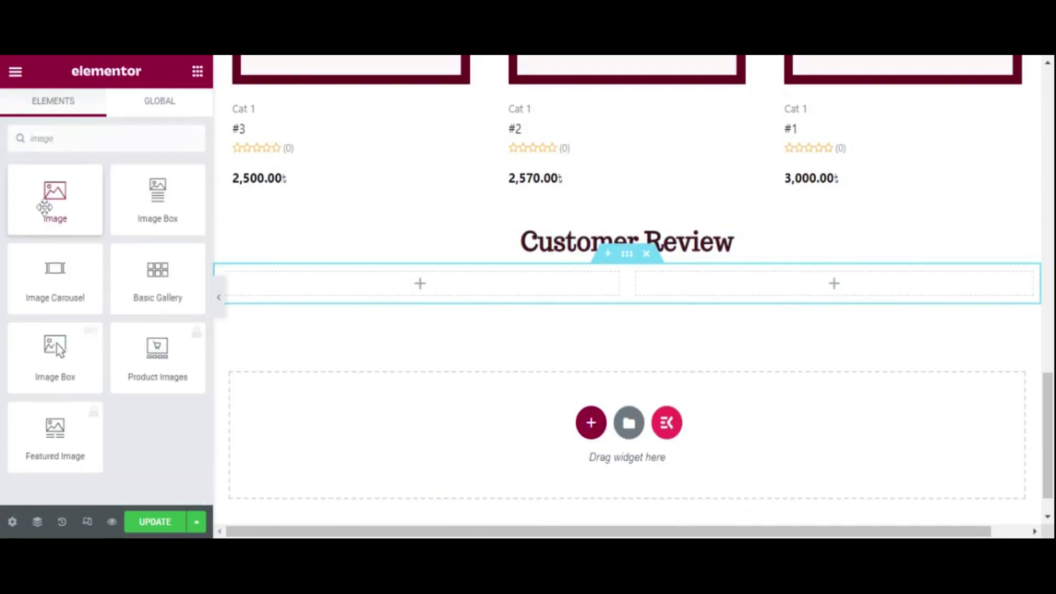
pyautogui.moveTo(44, 207); pyautogui.dragTo(420, 283)
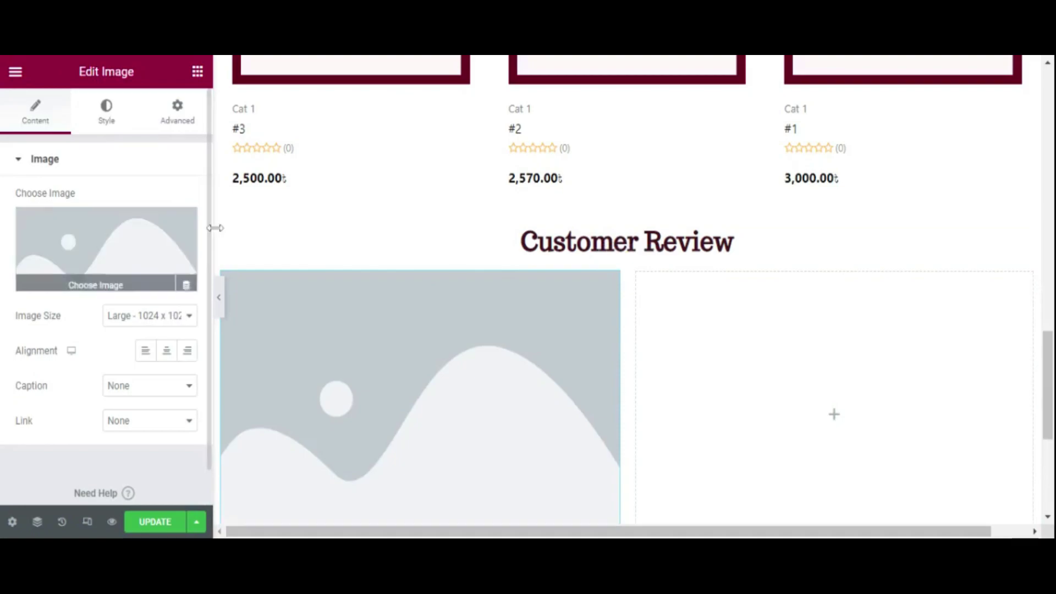
# Step: Fill the first column's image with the Happy Customer picture of brown shoes and grey trousers from the media library
pyautogui.click(164, 286)
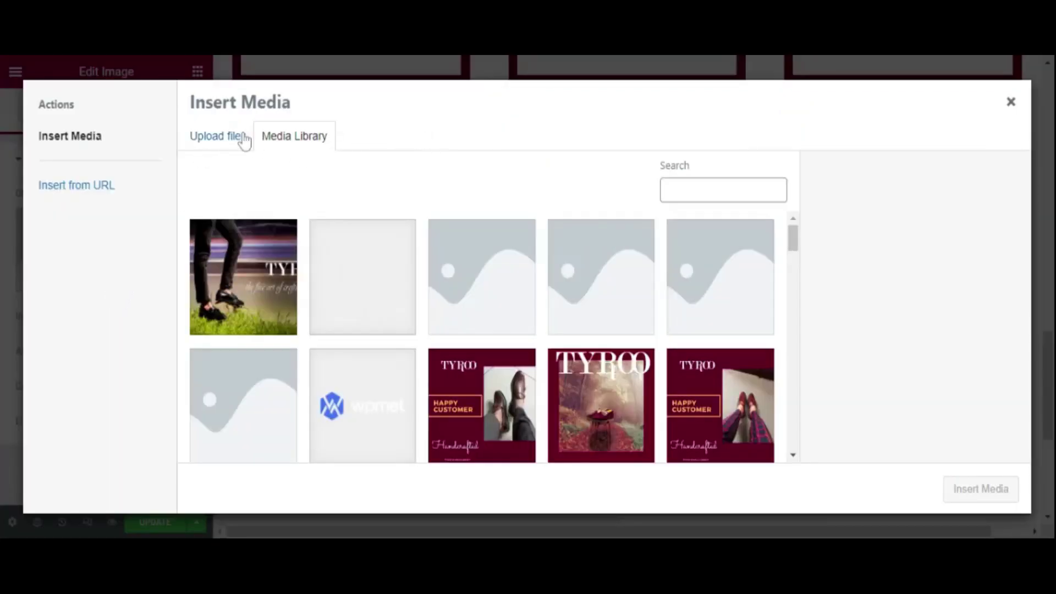
pyautogui.click(498, 408)
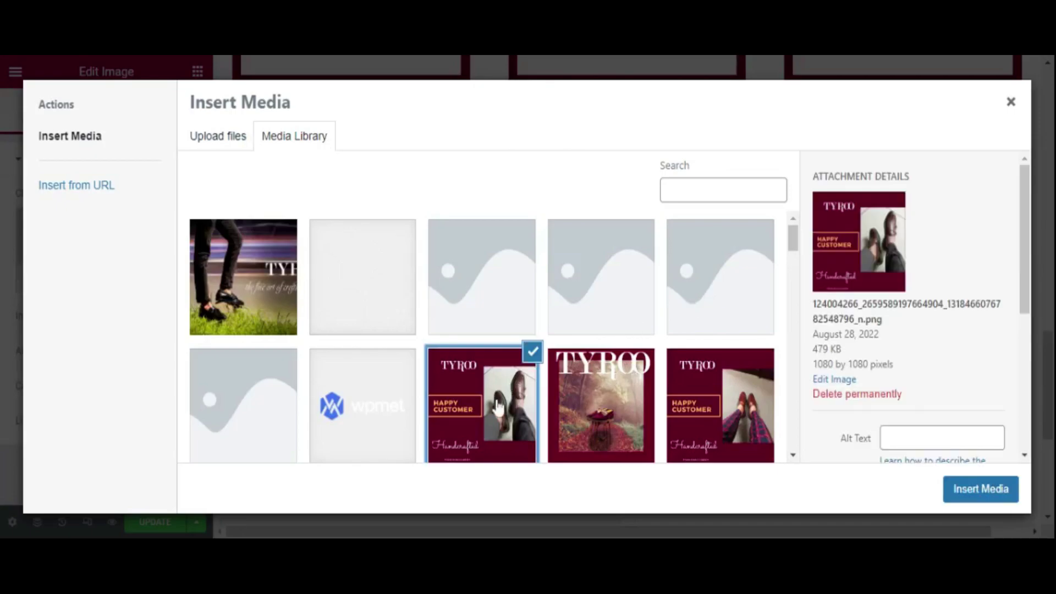
pyautogui.click(952, 482)
# Step: Place an Image widget in the second column and insert the Happy Customer picture with plaid trousers from the media library
pyautogui.scroll(-3, 707, 297)
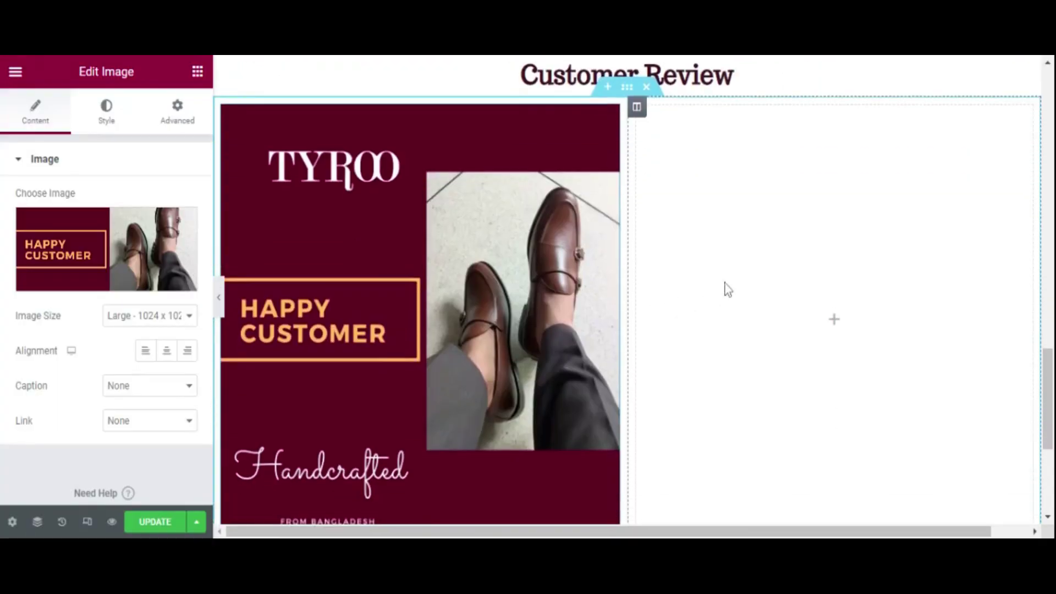
pyautogui.click(831, 325)
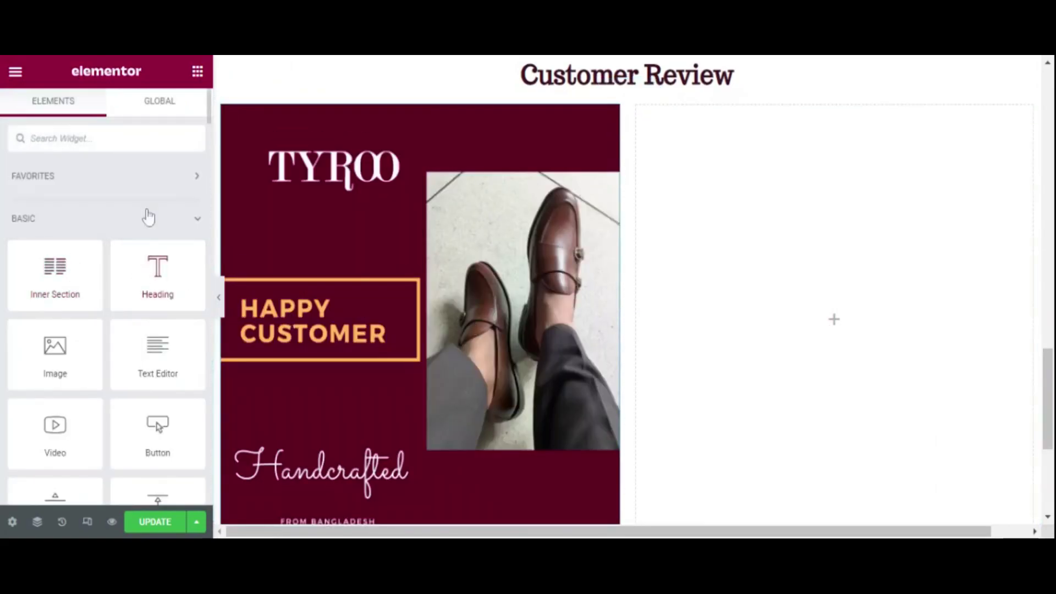
pyautogui.write('image')
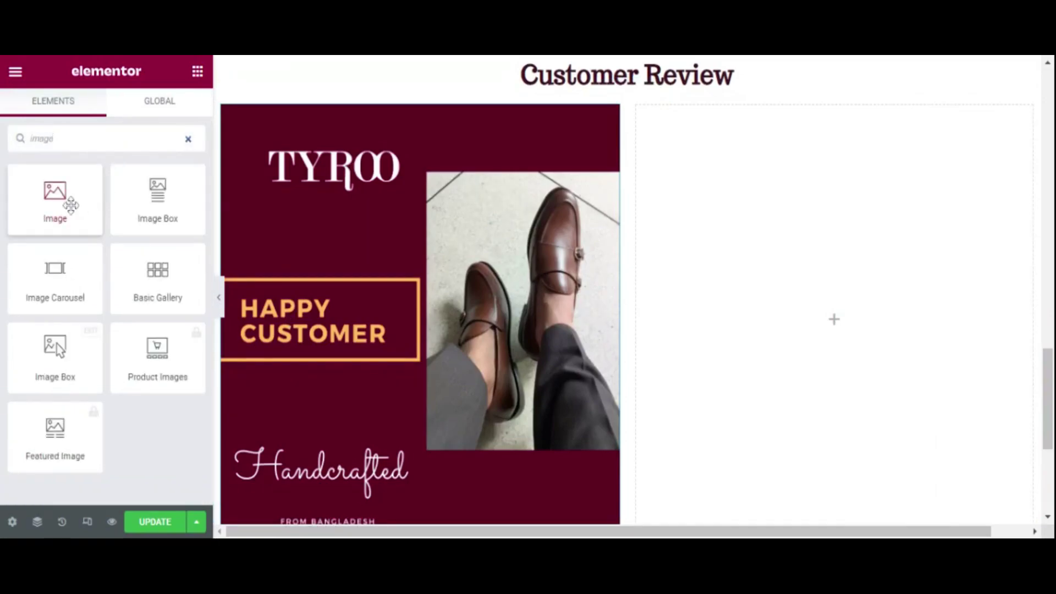
pyautogui.moveTo(55, 198); pyautogui.dragTo(863, 328)
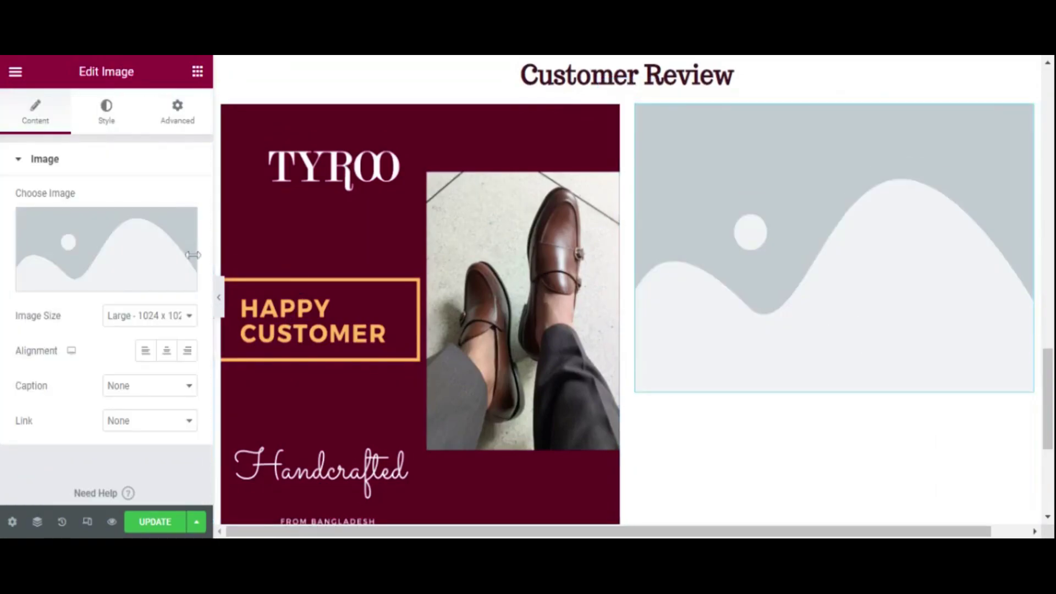
pyautogui.click(109, 277)
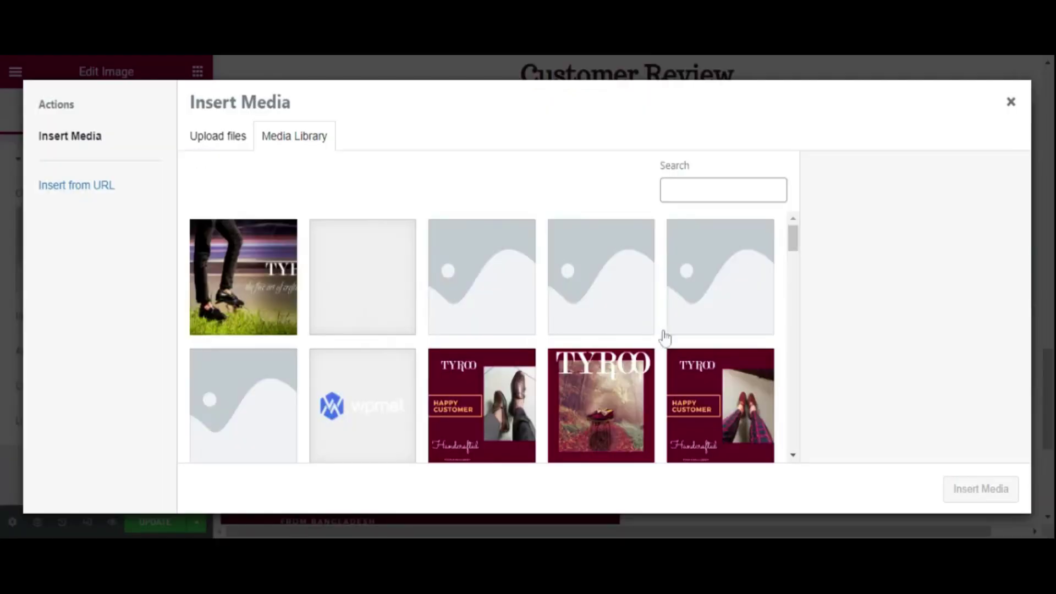
pyautogui.click(737, 410)
pyautogui.click(989, 495)
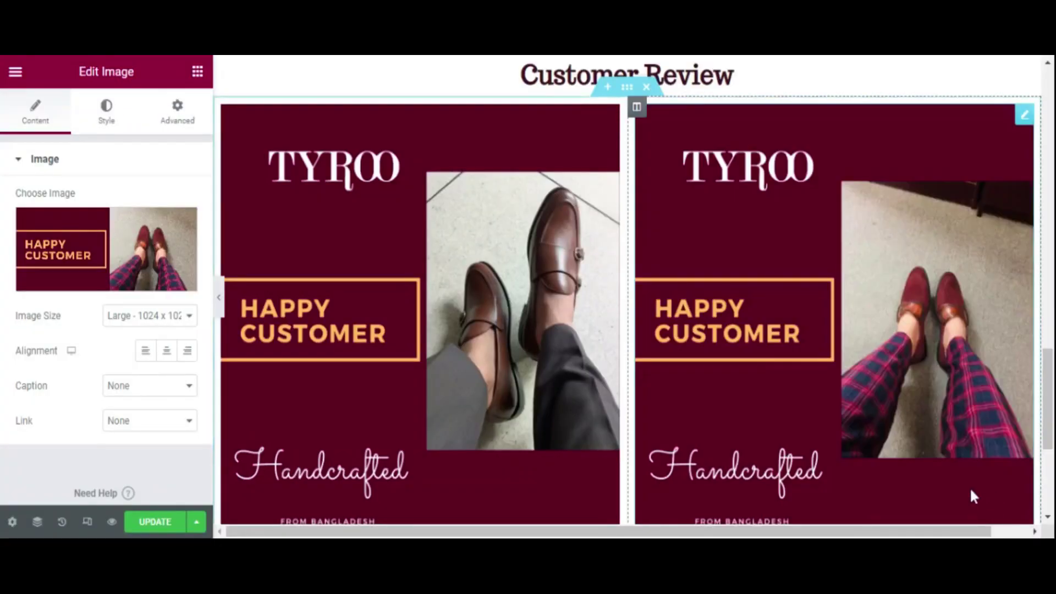
# Step: Set the "Customer Review" heading's text color to #5A0624 by sampling the maroon background of the first customer image
pyautogui.scroll(-2, 525, 349)
pyautogui.scroll(3, 527, 352)
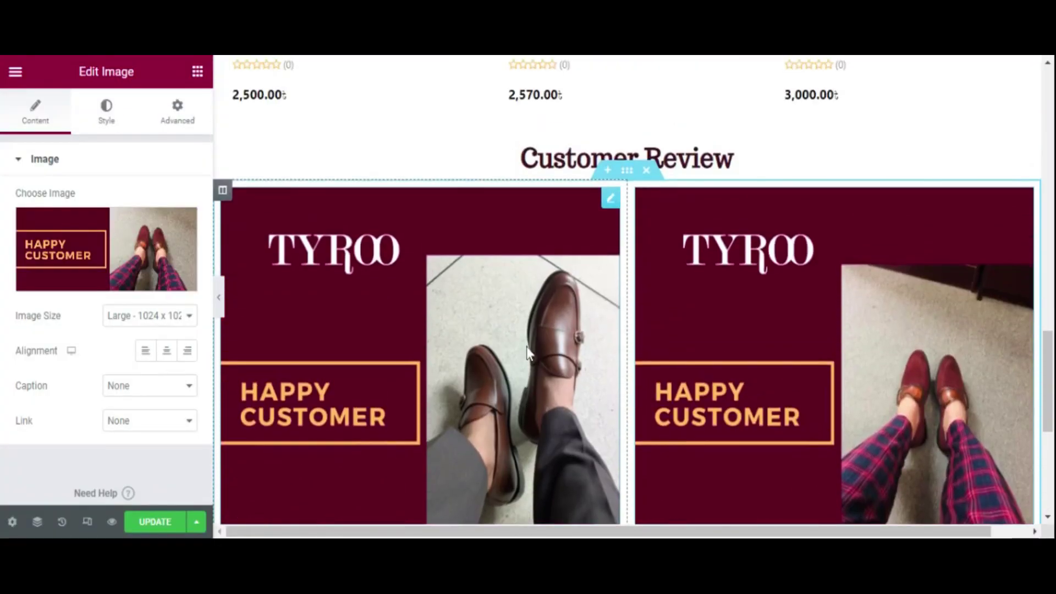
pyautogui.click(770, 158)
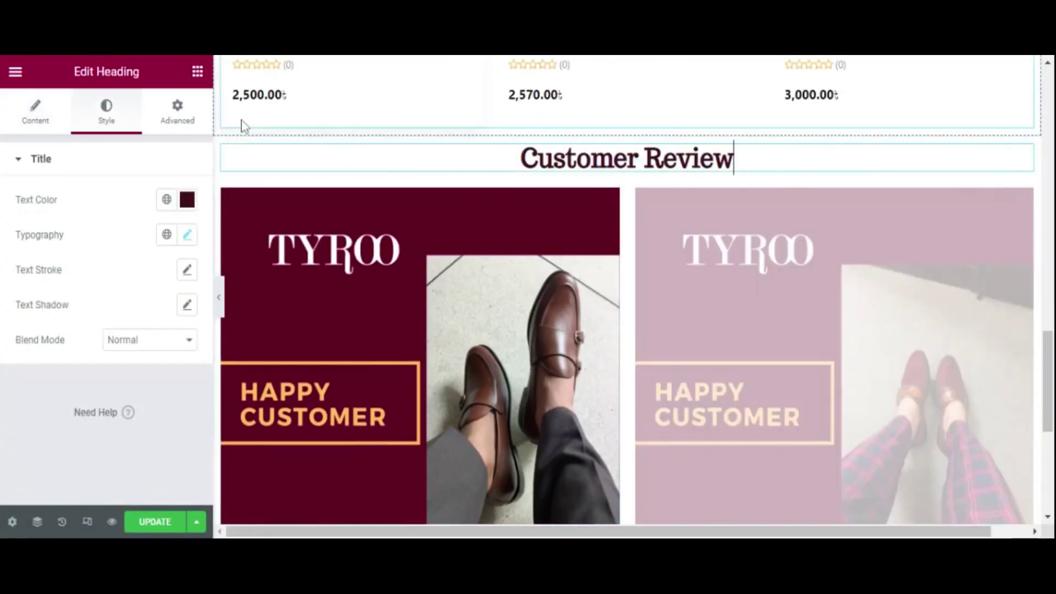
pyautogui.click(190, 165)
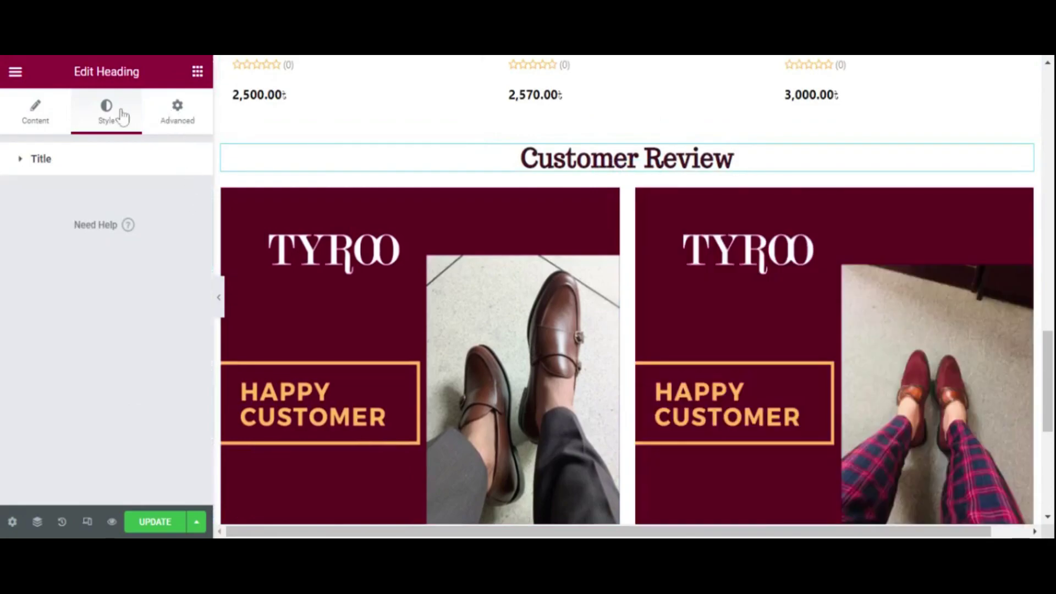
pyautogui.click(130, 161)
pyautogui.click(187, 199)
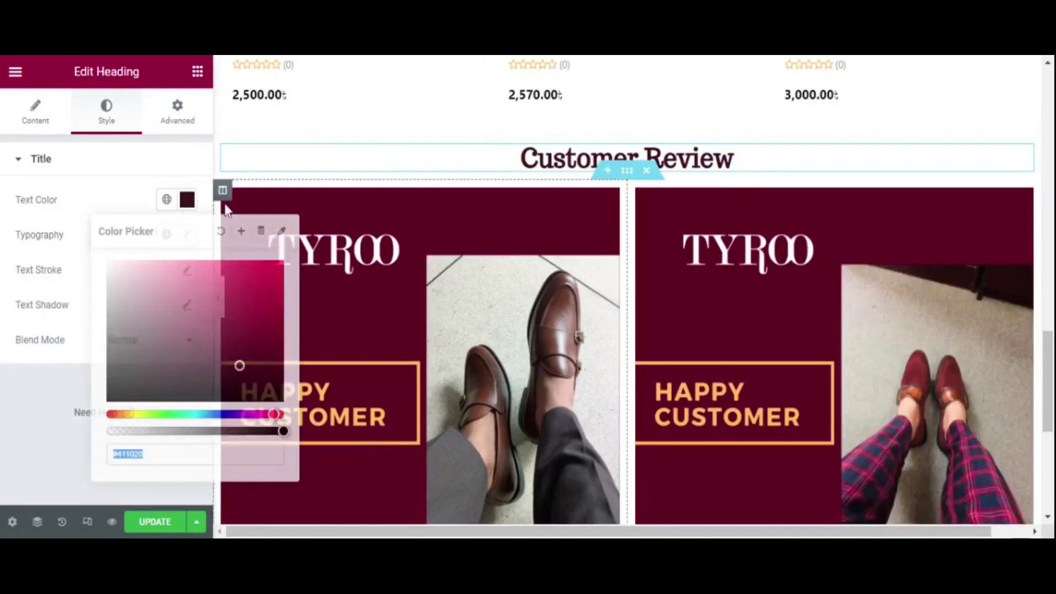
pyautogui.click(281, 231)
pyautogui.click(438, 213)
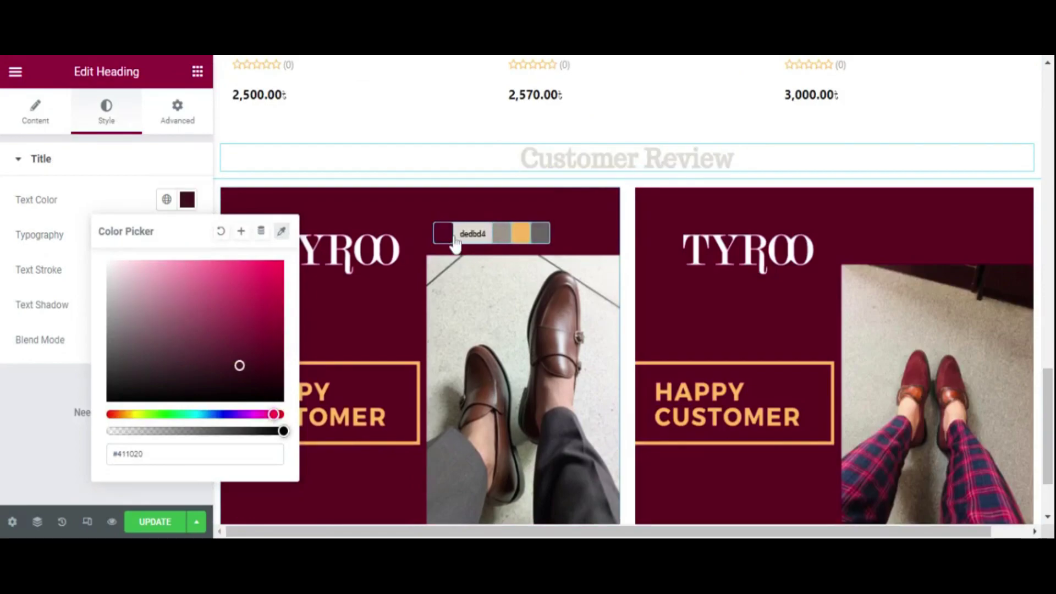
pyautogui.click(459, 242)
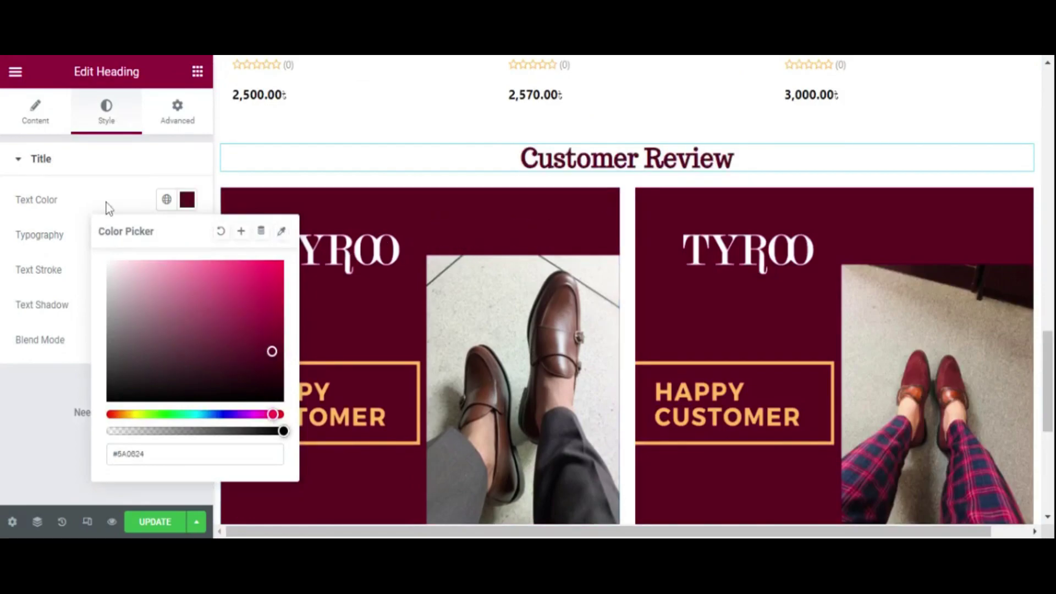
pyautogui.click(144, 164)
# Step: Show a subtitle on the "Check Out 2022's Biggest Collection" heading and set its text to "Best Product at the Best Price"
pyautogui.scroll(-3, 625, 303)
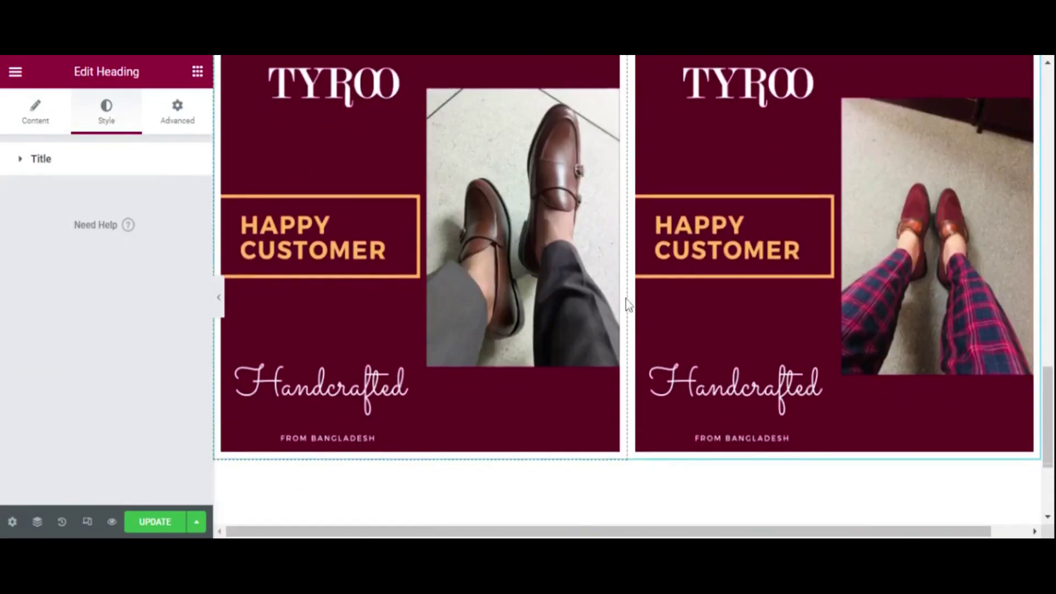
pyautogui.scroll(-3, 626, 304)
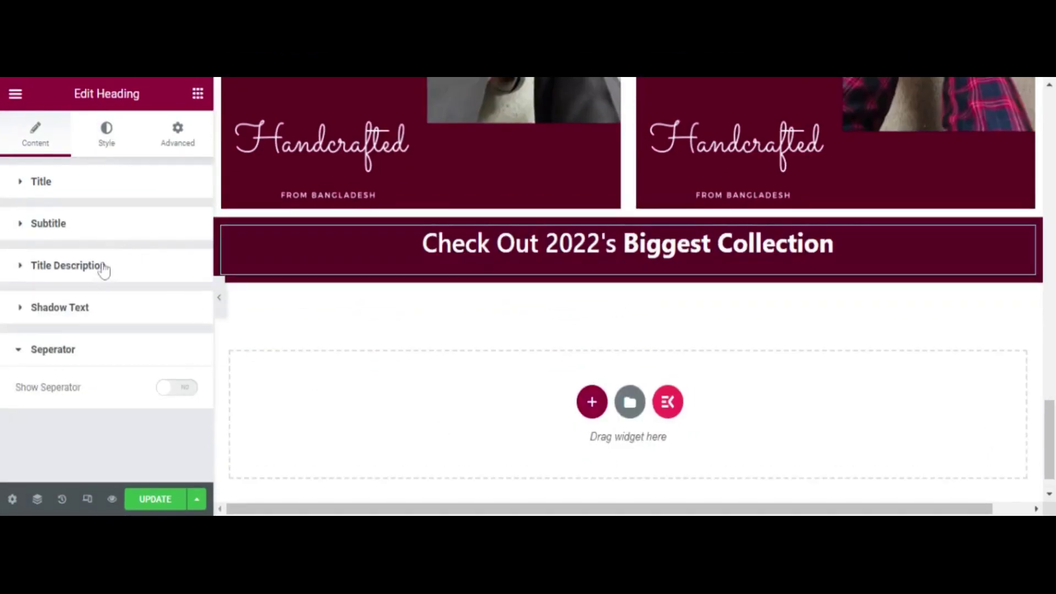
pyautogui.click(93, 229)
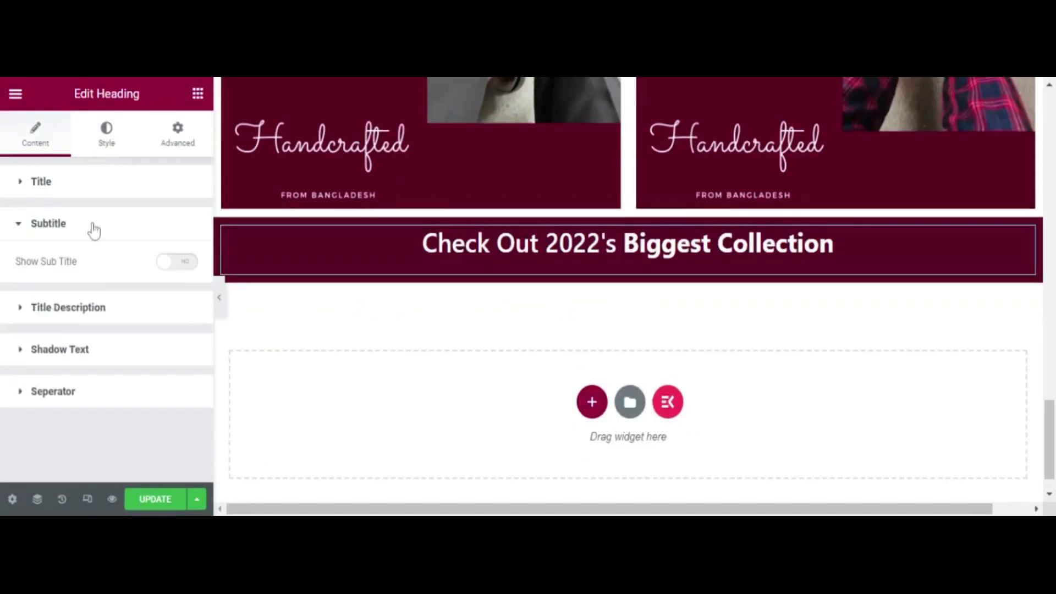
pyautogui.click(170, 262)
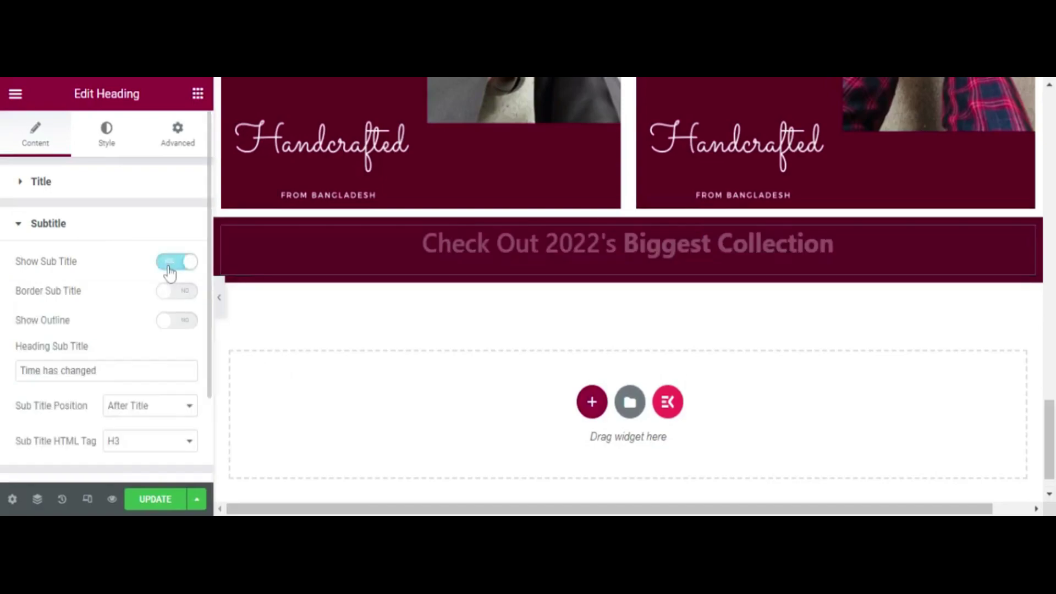
pyautogui.moveTo(156, 364); pyautogui.dragTo(3, 380)
pyautogui.write('Best Product at the Best Price')
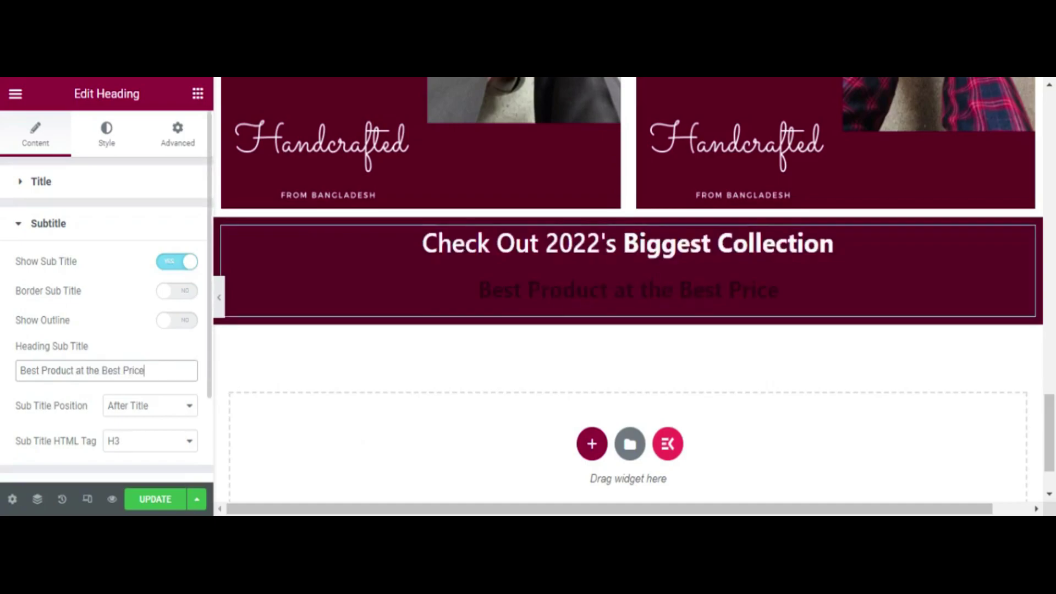
pyautogui.scroll(-2, 167, 303)
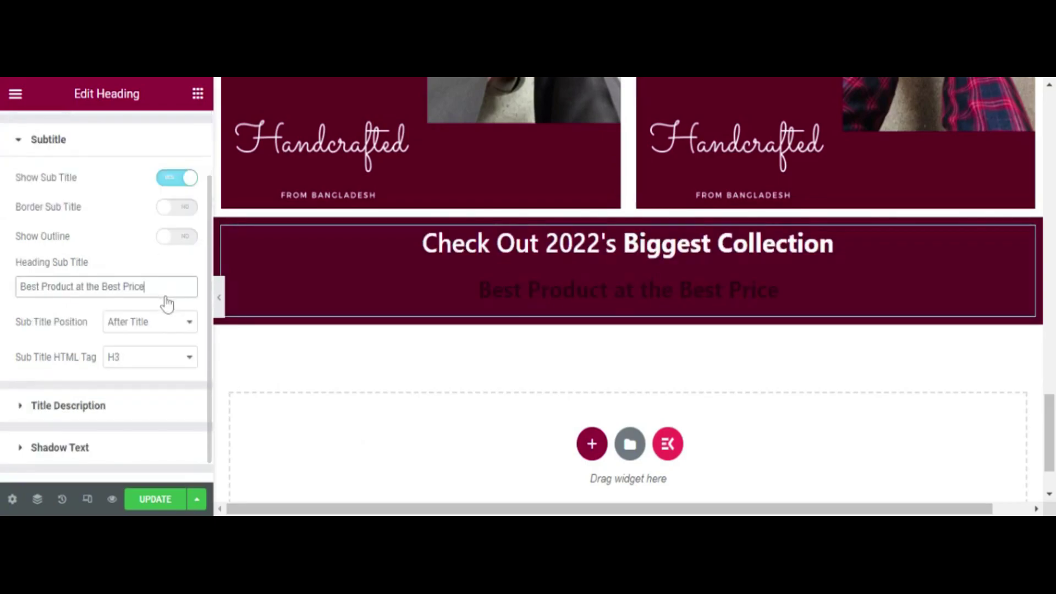
# Step: Set the font family of the "Best Product at the Best Price" subtitle to Trocchi
pyautogui.scroll(2, 140, 225)
pyautogui.click(112, 149)
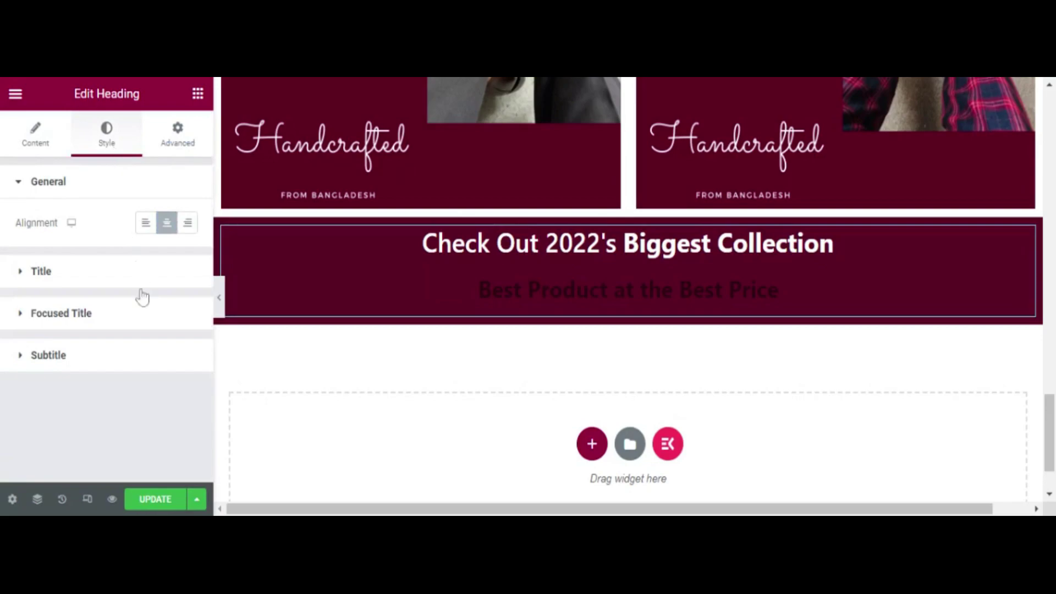
pyautogui.click(128, 363)
pyautogui.scroll(-1, 171, 344)
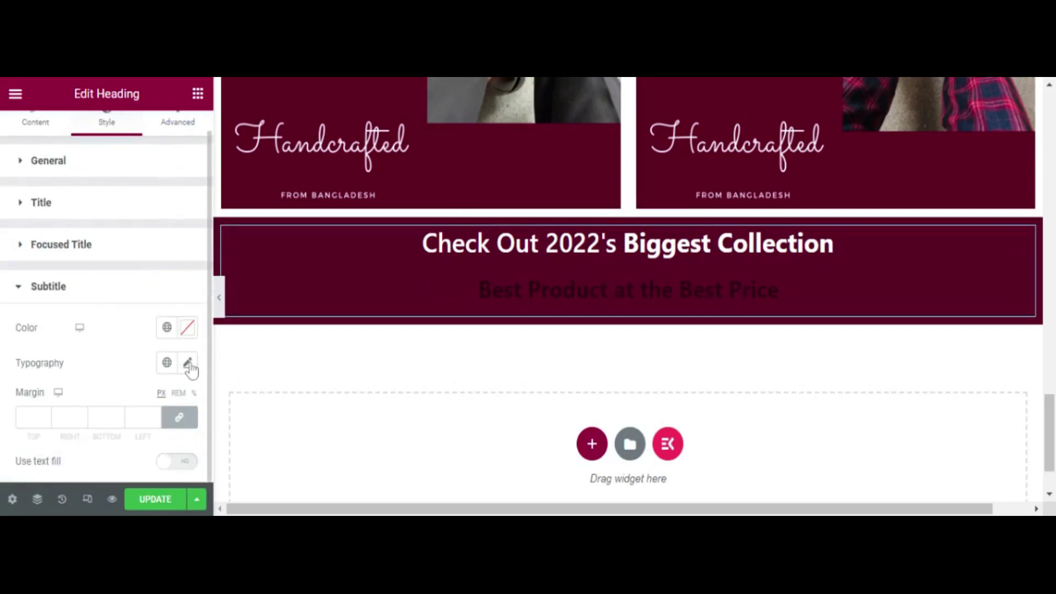
pyautogui.click(188, 365)
pyautogui.click(170, 440)
pyautogui.scroll(-5, 171, 379)
pyautogui.moveTo(180, 292); pyautogui.dragTo(178, 372)
pyautogui.scroll(-20, 160, 365)
pyautogui.scroll(-15, 160, 365)
pyautogui.scroll(-15, 160, 365)
pyautogui.scroll(-15, 160, 365)
pyautogui.scroll(-5, 159, 349)
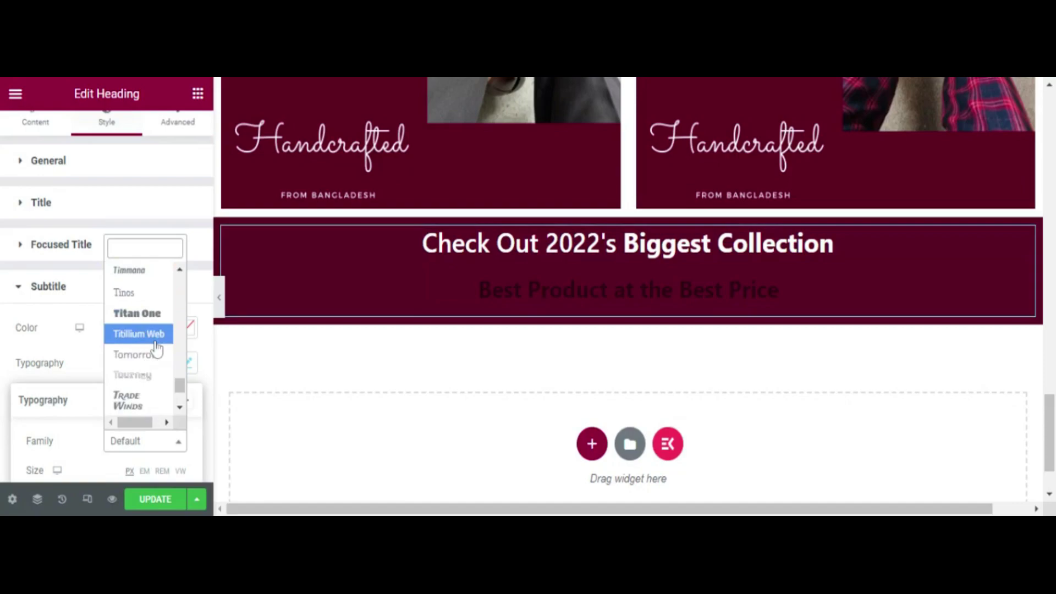
pyautogui.scroll(-3, 157, 348)
pyautogui.scroll(-3, 157, 347)
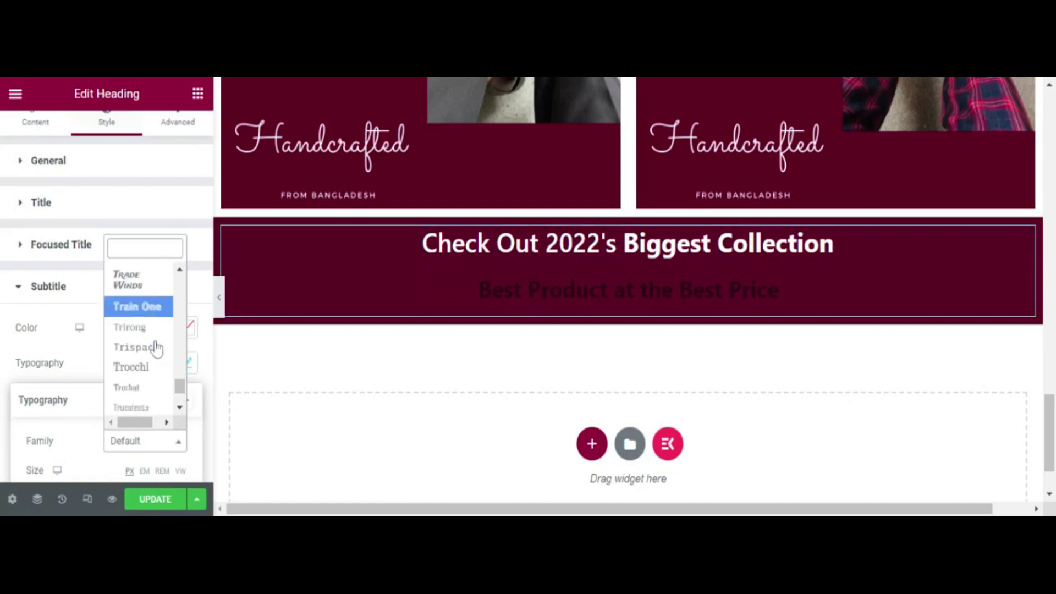
pyautogui.click(156, 342)
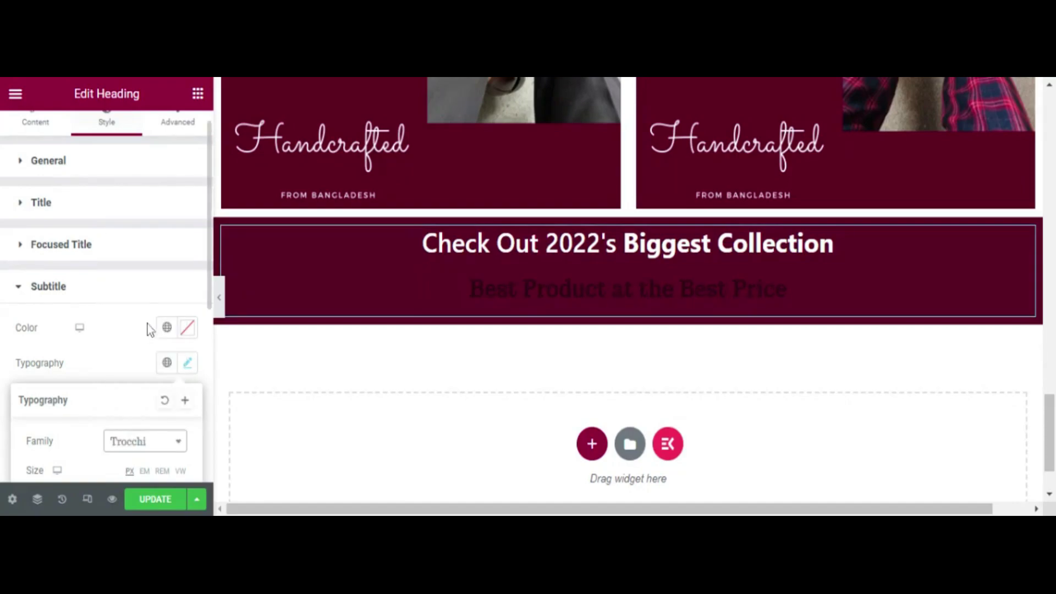
# Step: Color the subtitle #F3B75A by sampling the orange of the Happy Customer image, and update the page
pyautogui.click(187, 328)
pyautogui.scroll(5, 584, 385)
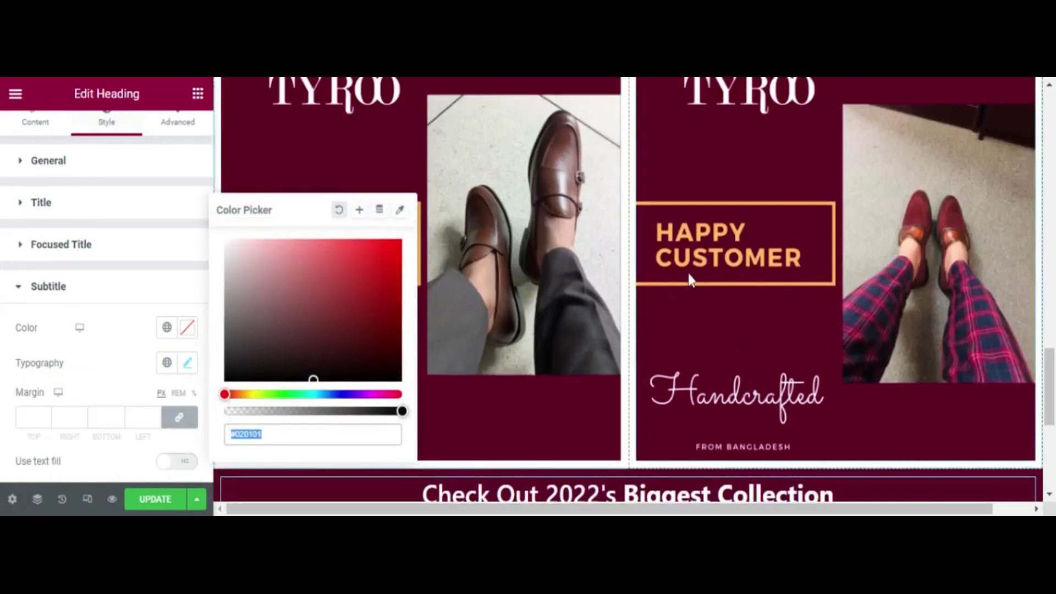
pyautogui.click(399, 209)
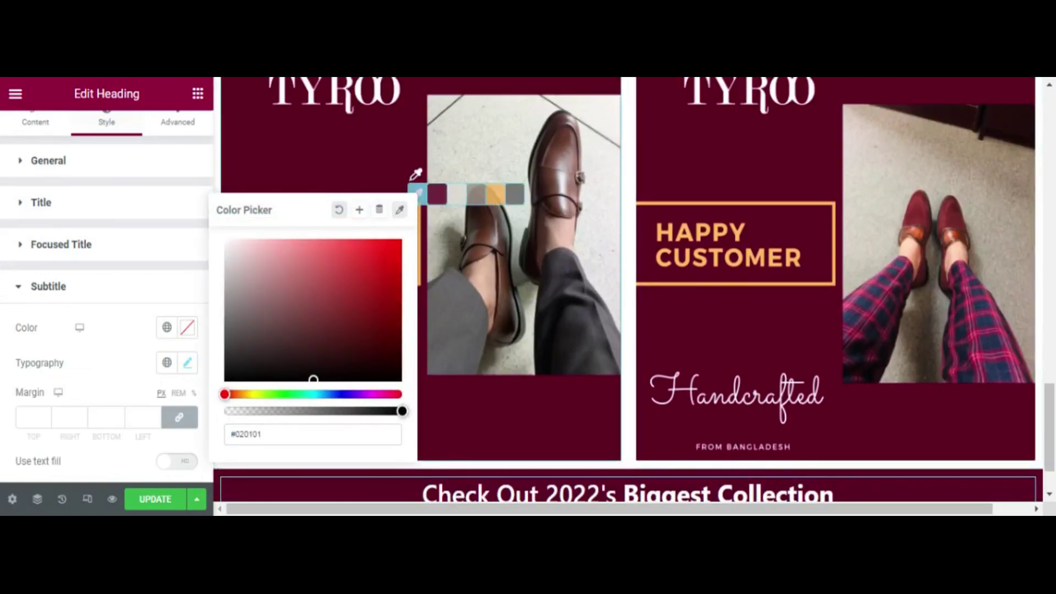
pyautogui.click(495, 194)
pyautogui.scroll(-3, 708, 274)
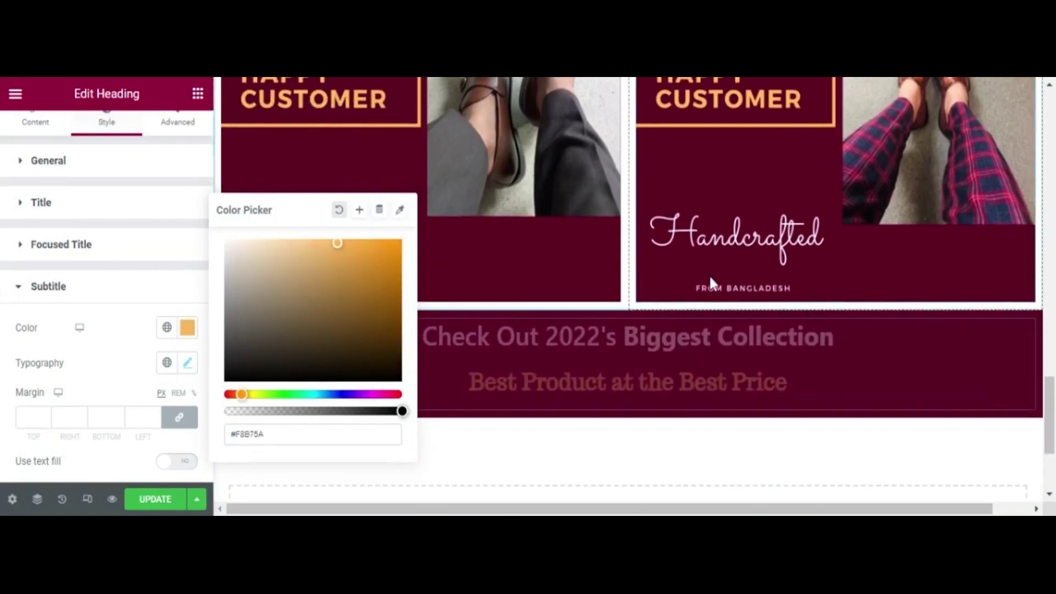
pyautogui.scroll(-2, 710, 281)
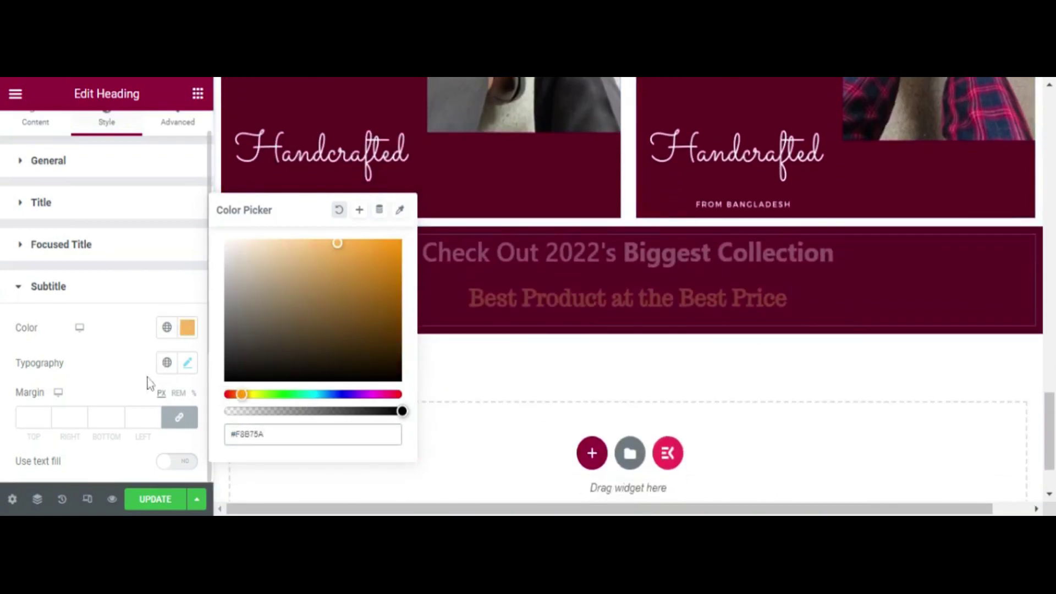
pyautogui.click(117, 468)
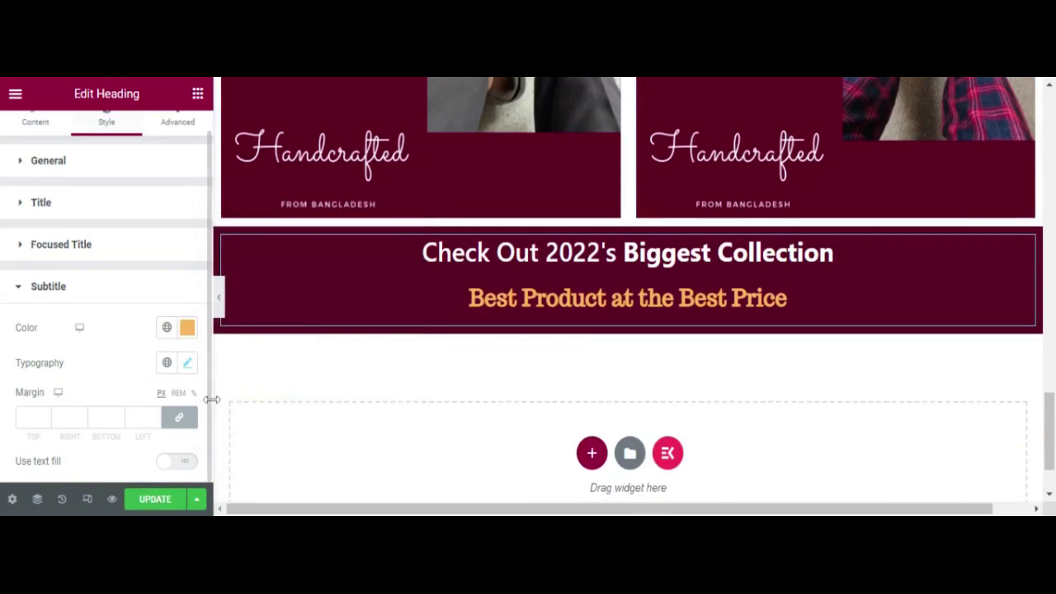
pyautogui.click(165, 500)
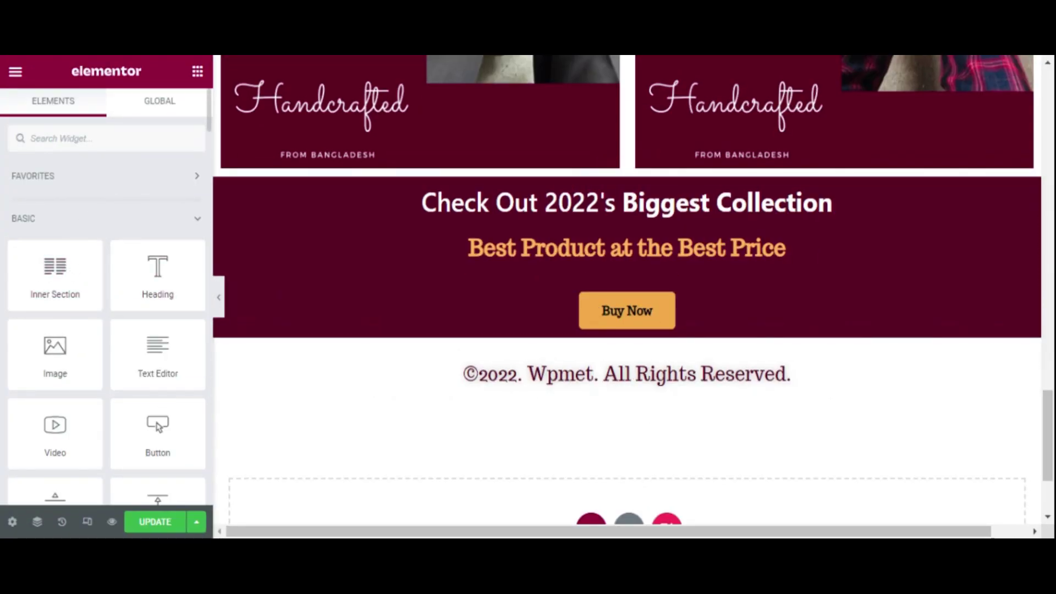
# Step: Add a single-column section above the collection banner and place a Blog Posts widget in it using the Grid With Thumb layout
pyautogui.write('blog')
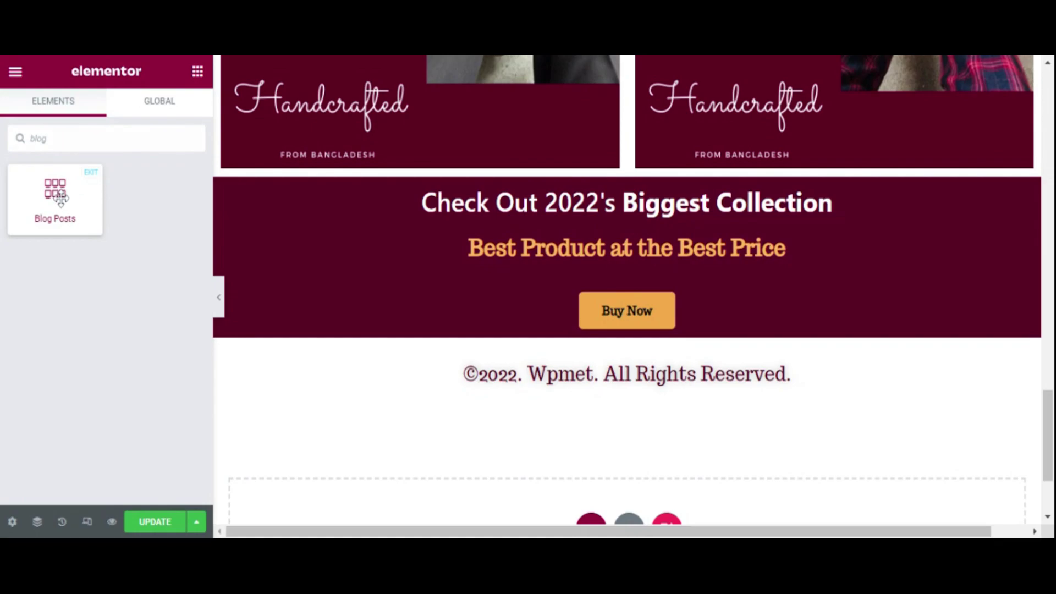
pyautogui.click(607, 166)
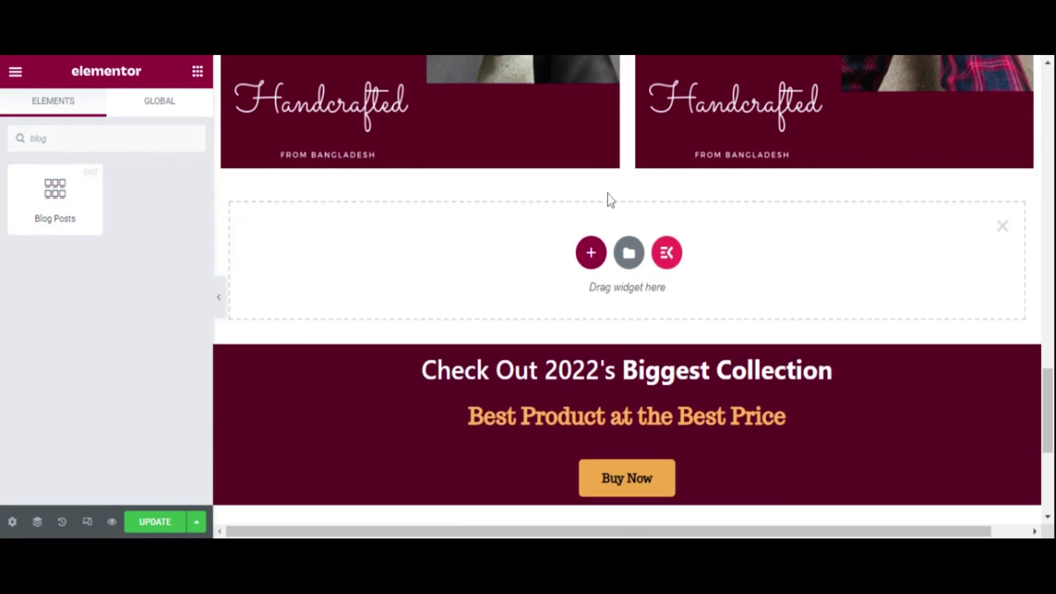
pyautogui.click(590, 254)
pyautogui.click(425, 298)
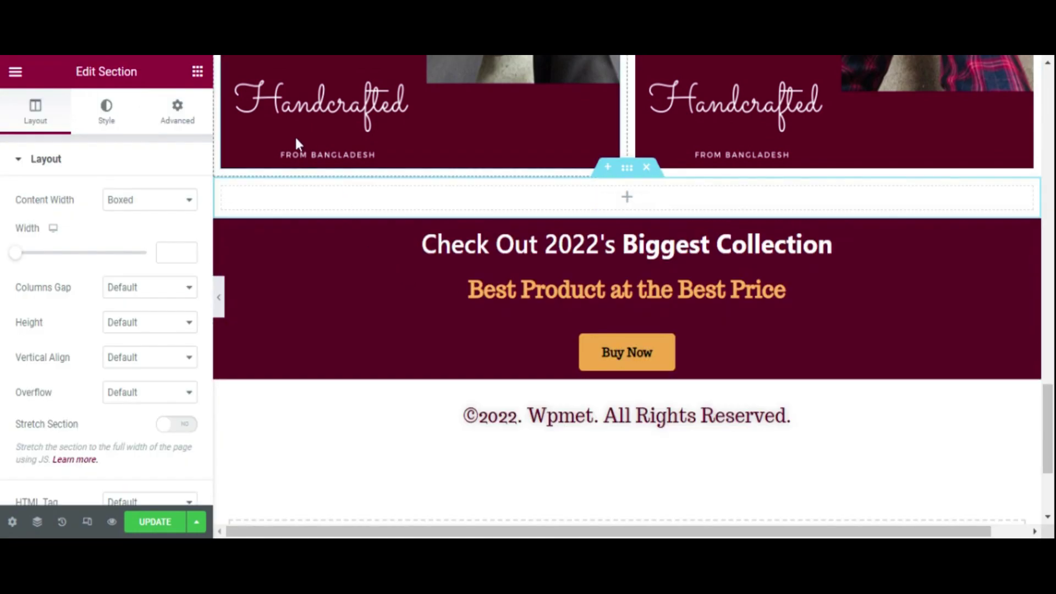
pyautogui.click(197, 72)
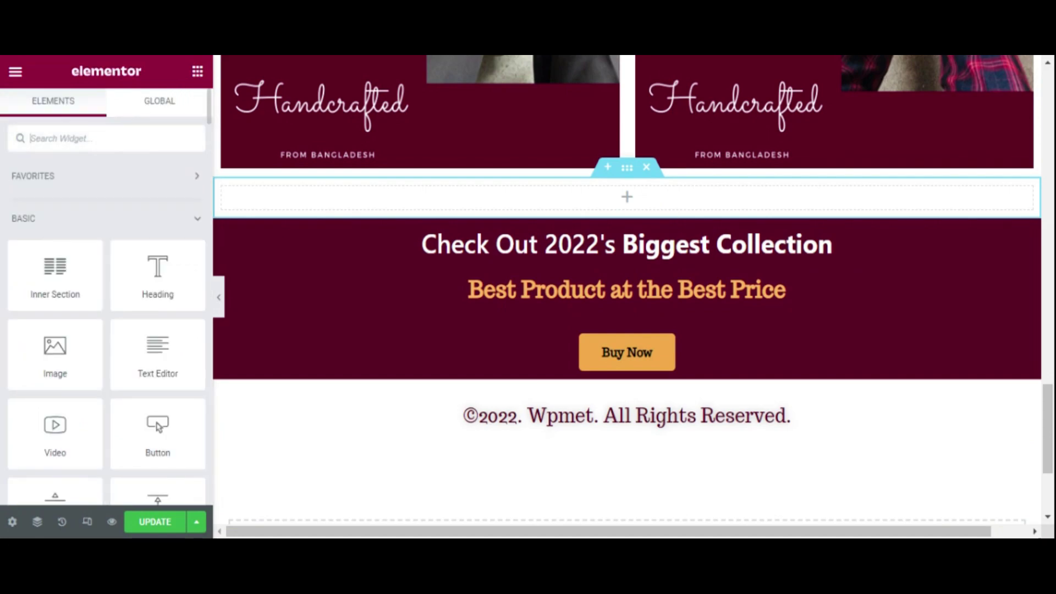
pyautogui.write('blog')
pyautogui.moveTo(60, 203); pyautogui.dragTo(552, 207)
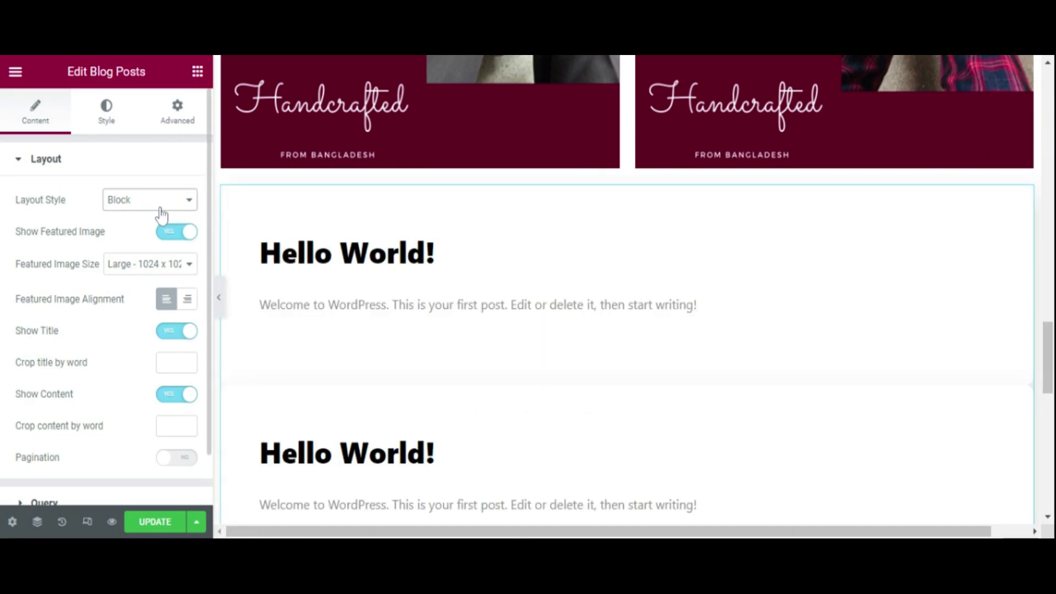
pyautogui.click(158, 233)
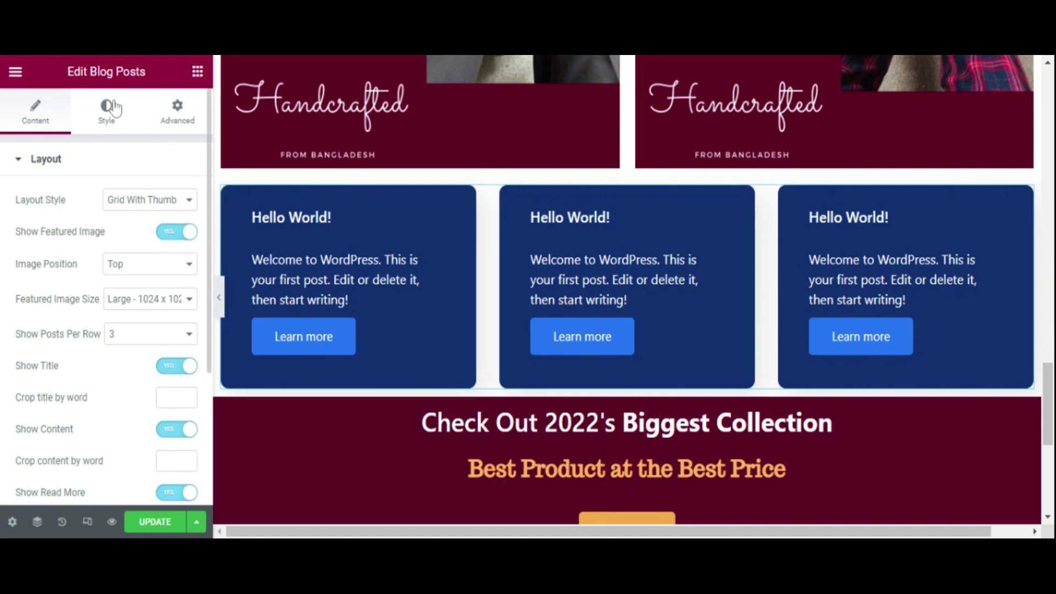
pyautogui.click(114, 125)
pyautogui.click(166, 236)
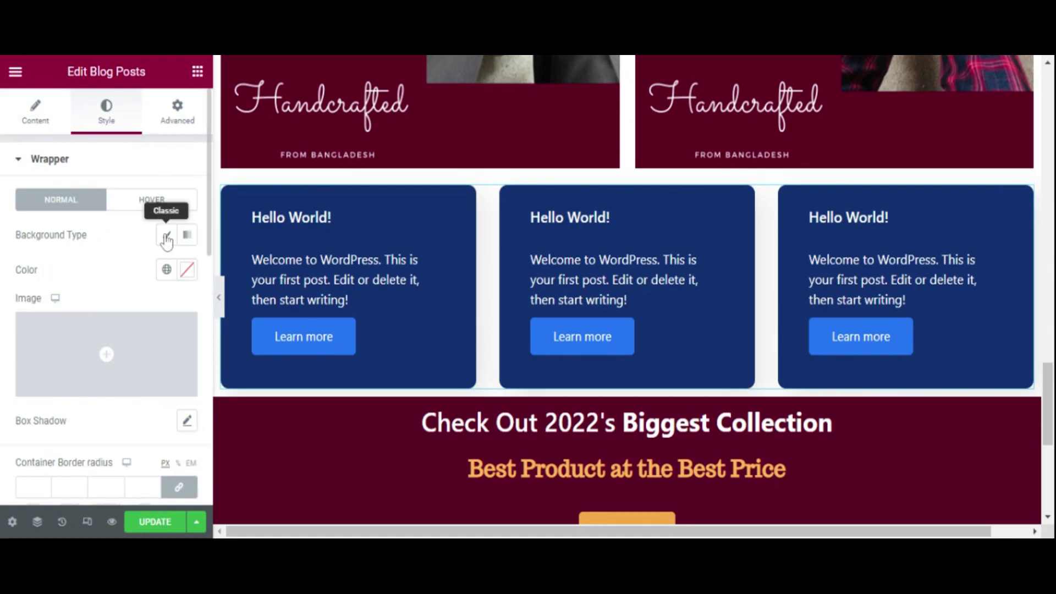
pyautogui.click(166, 235)
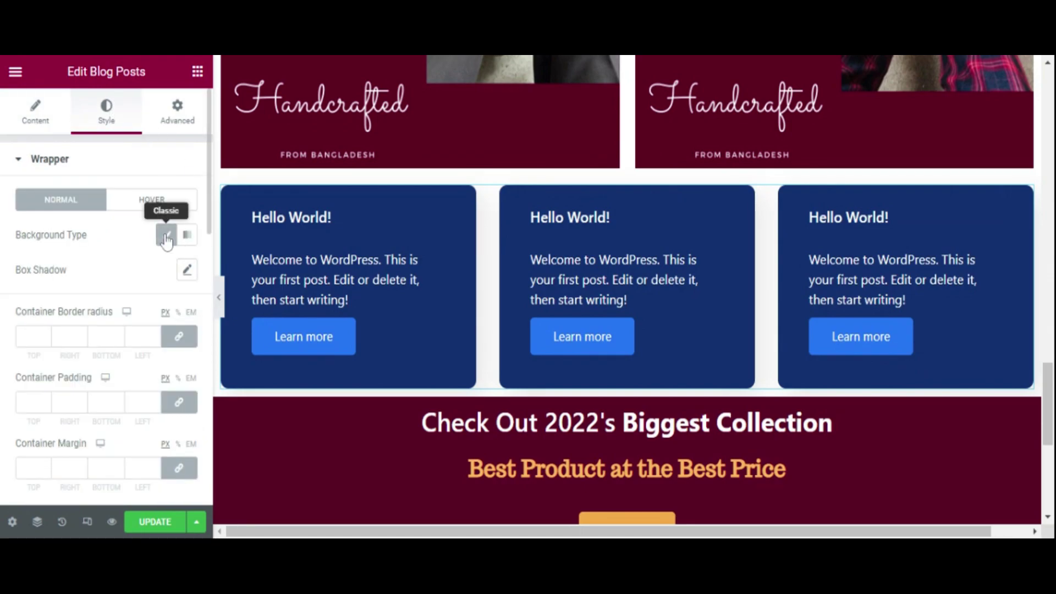
pyautogui.scroll(-7, 168, 239)
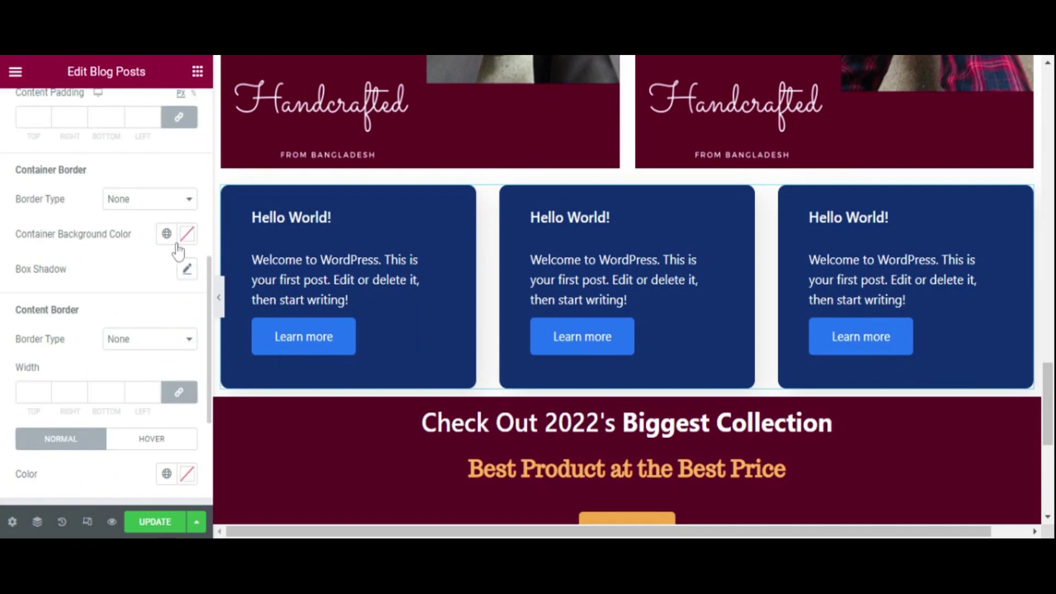
pyautogui.scroll(-4, 169, 238)
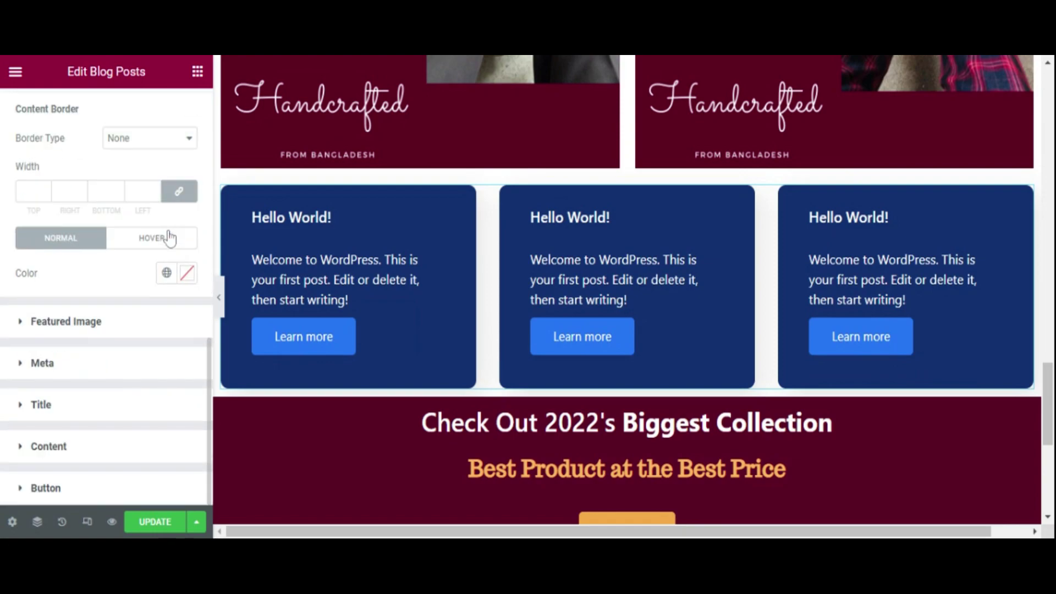
pyautogui.scroll(10, 141, 310)
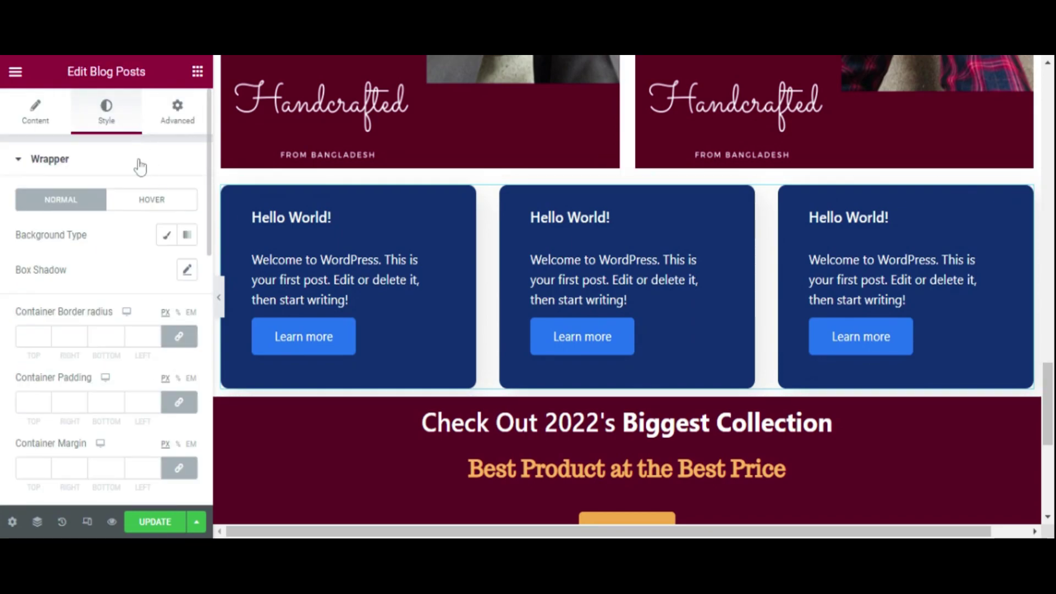
# Step: Give the blog post cards' wrapper a Classic background in white, #FFFFFF
pyautogui.click(165, 237)
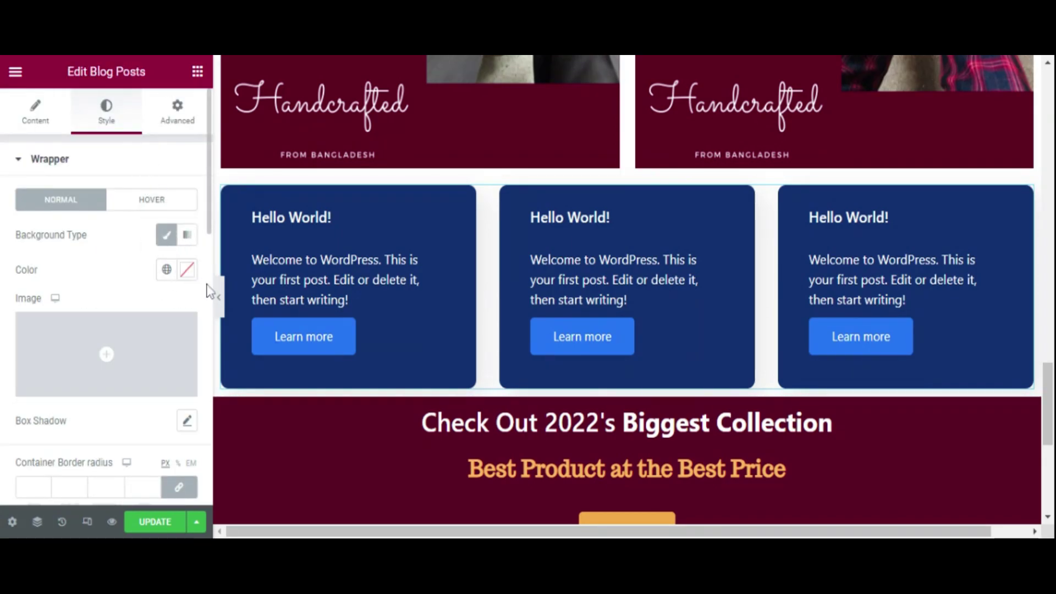
pyautogui.click(187, 270)
pyautogui.click(311, 197)
pyautogui.moveTo(311, 175); pyautogui.dragTo(314, 152)
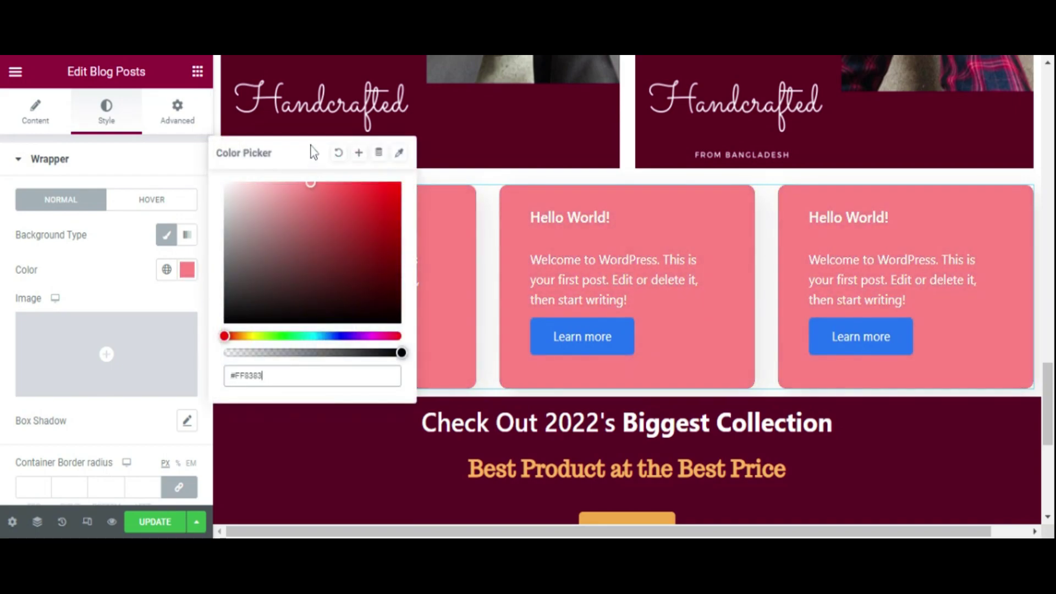
pyautogui.click(400, 154)
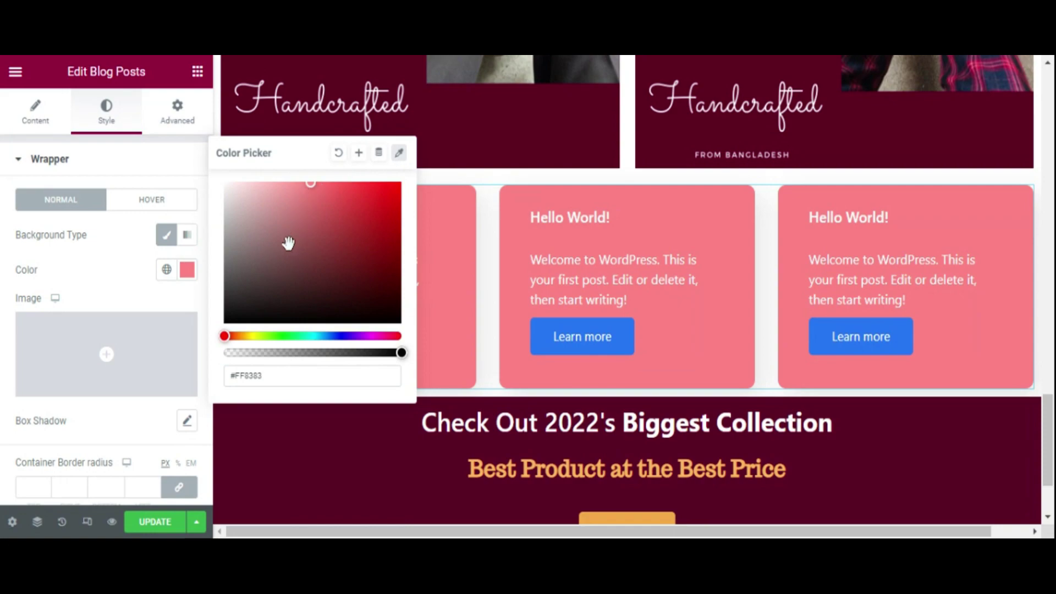
pyautogui.click(238, 188)
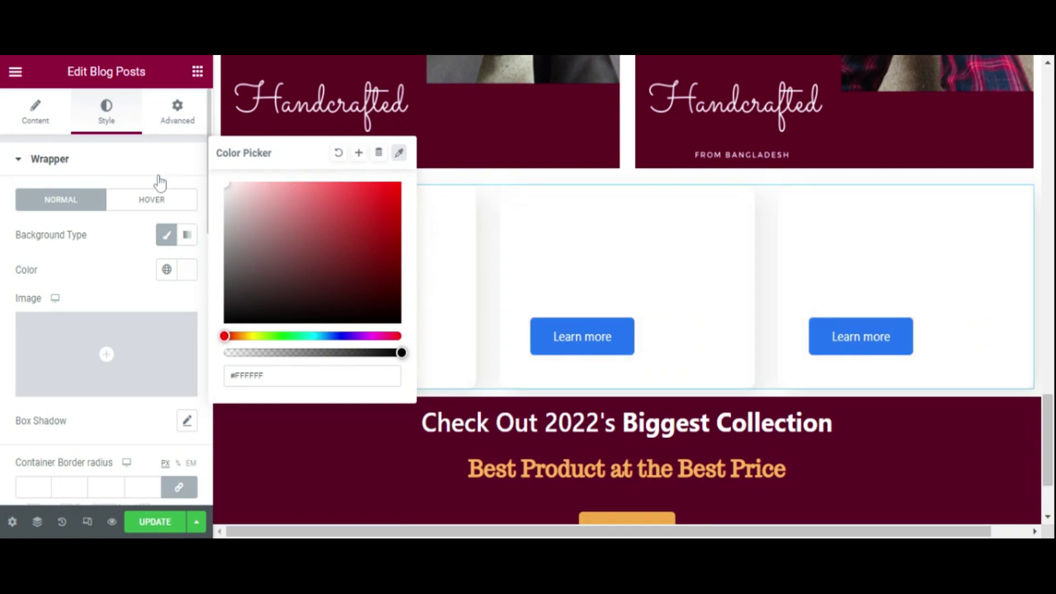
pyautogui.click(99, 272)
# Step: Add a Solid container border to the blog post cards and color it #5A0624, sampled from the customer image's maroon background
pyautogui.scroll(-9, 123, 358)
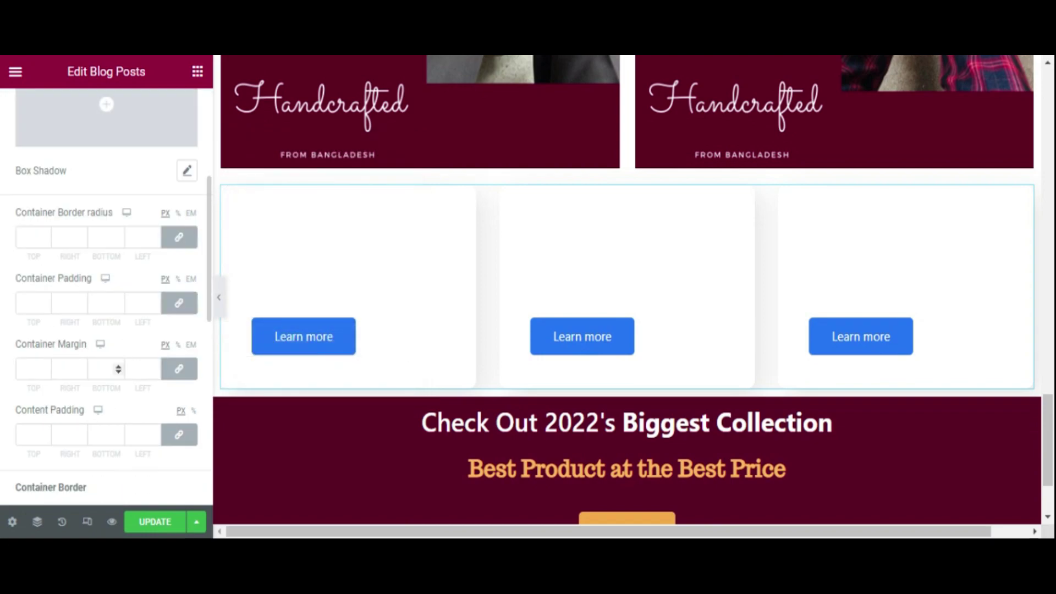
pyautogui.scroll(-2, 126, 360)
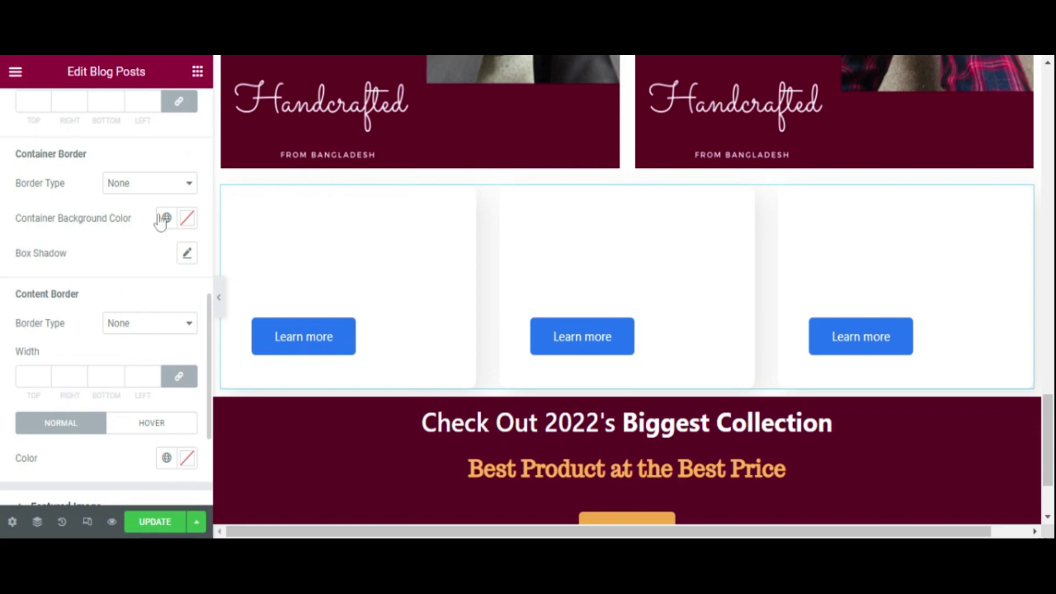
pyautogui.click(187, 217)
pyautogui.click(189, 186)
pyautogui.click(173, 218)
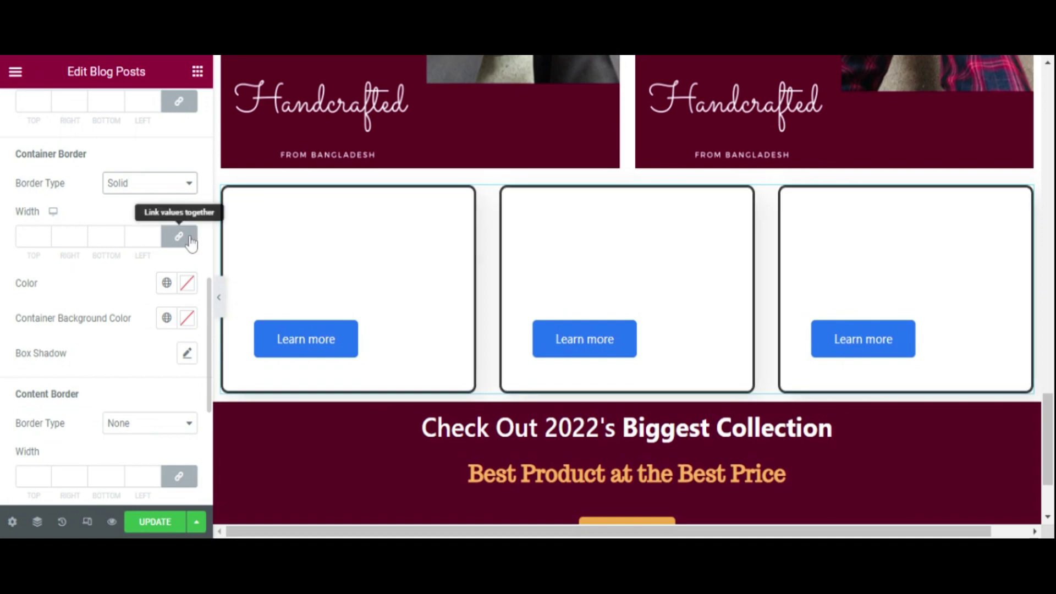
pyautogui.click(190, 286)
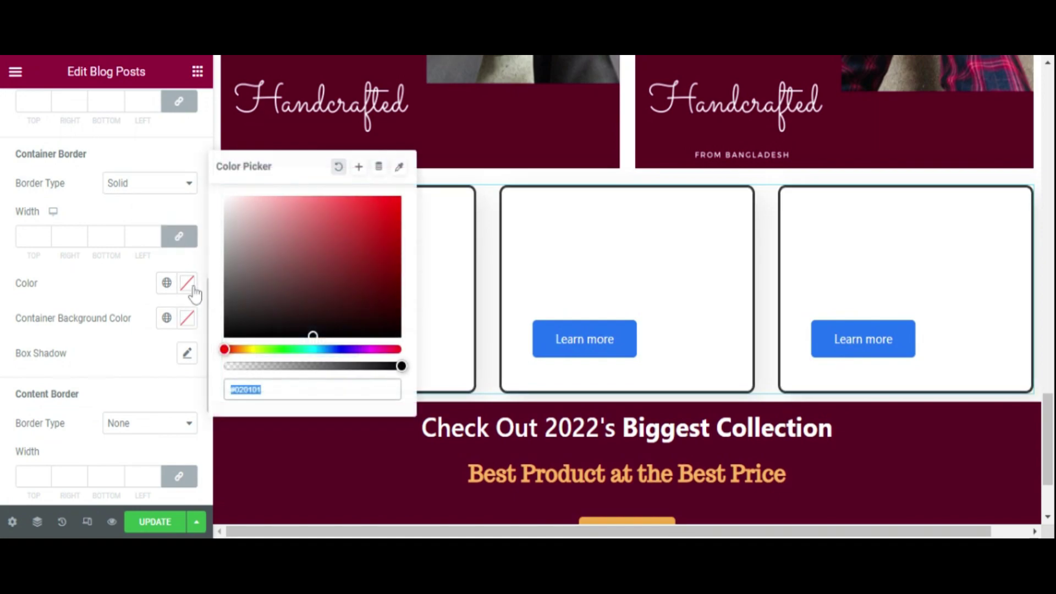
pyautogui.click(399, 166)
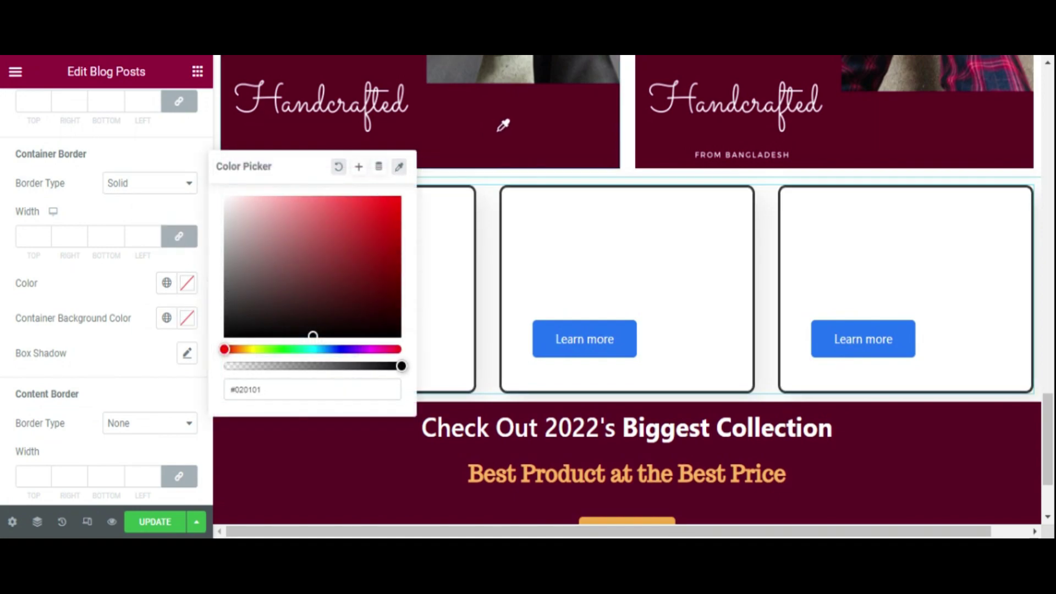
pyautogui.click(508, 143)
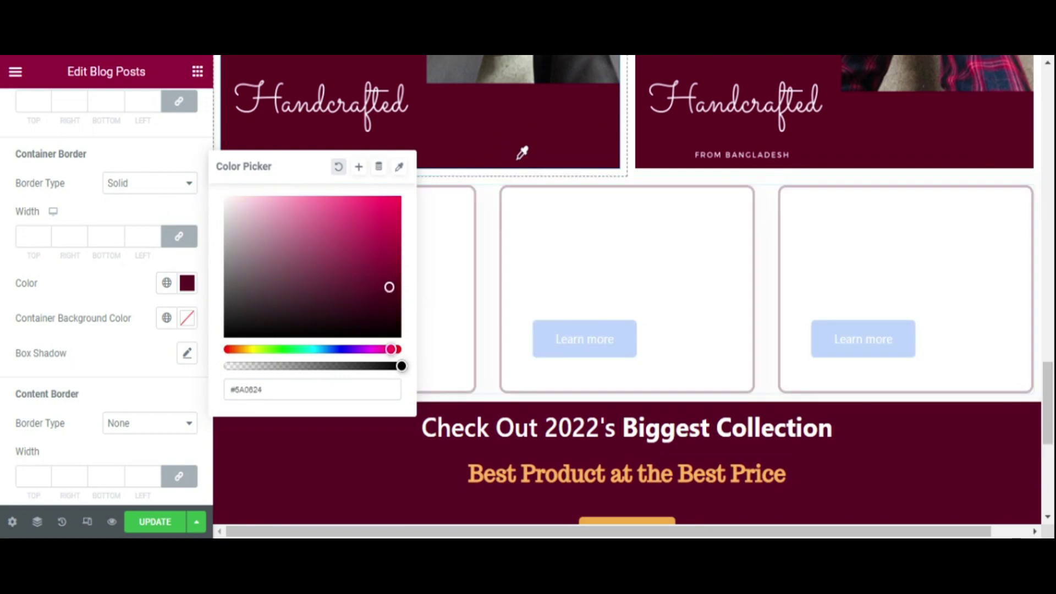
pyautogui.scroll(-2, 138, 318)
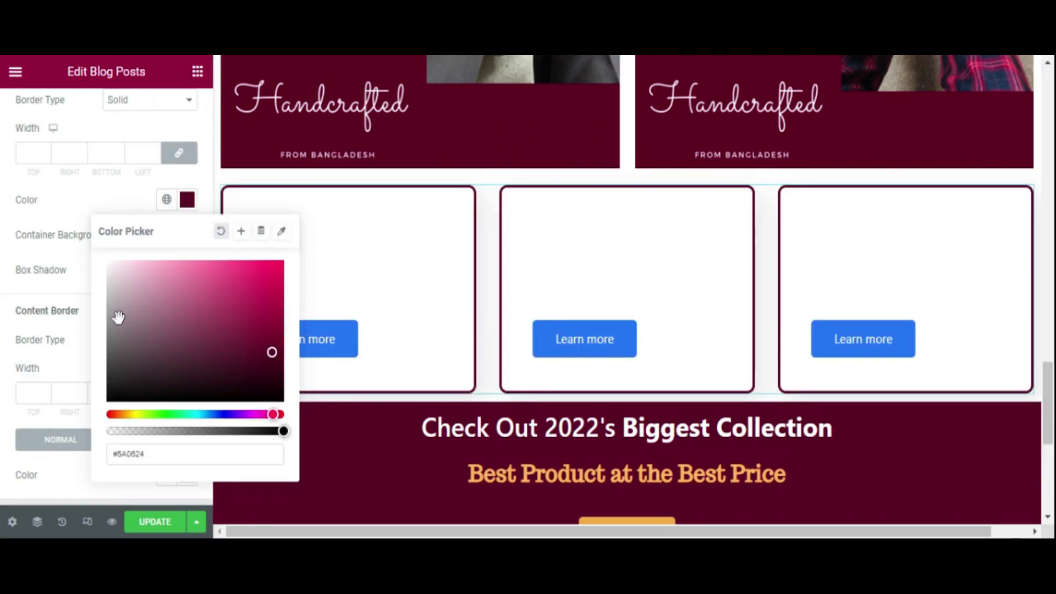
pyautogui.click(40, 271)
pyautogui.scroll(-4, 125, 226)
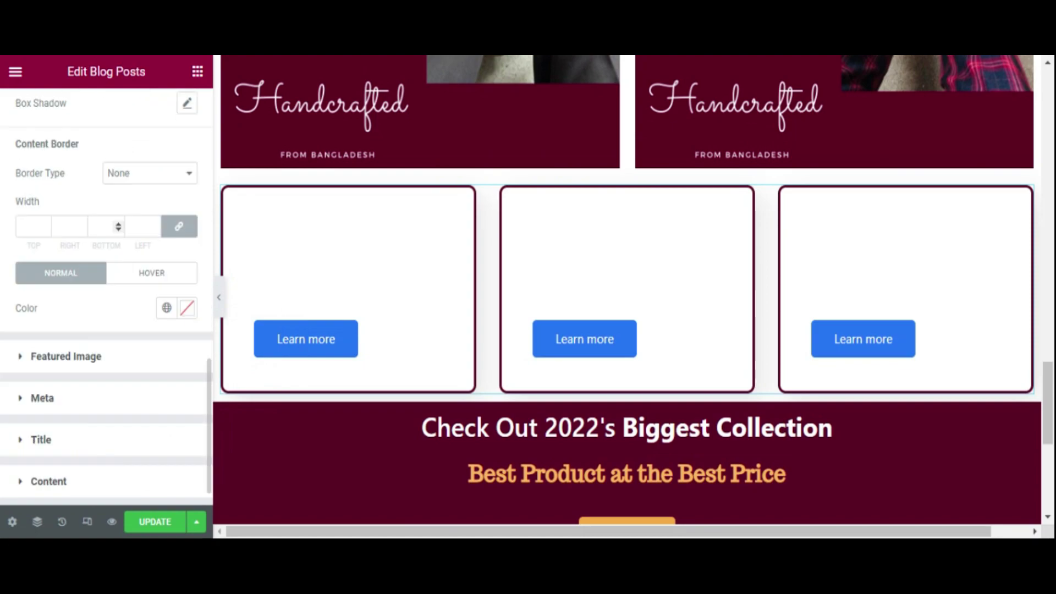
pyautogui.scroll(-1, 126, 227)
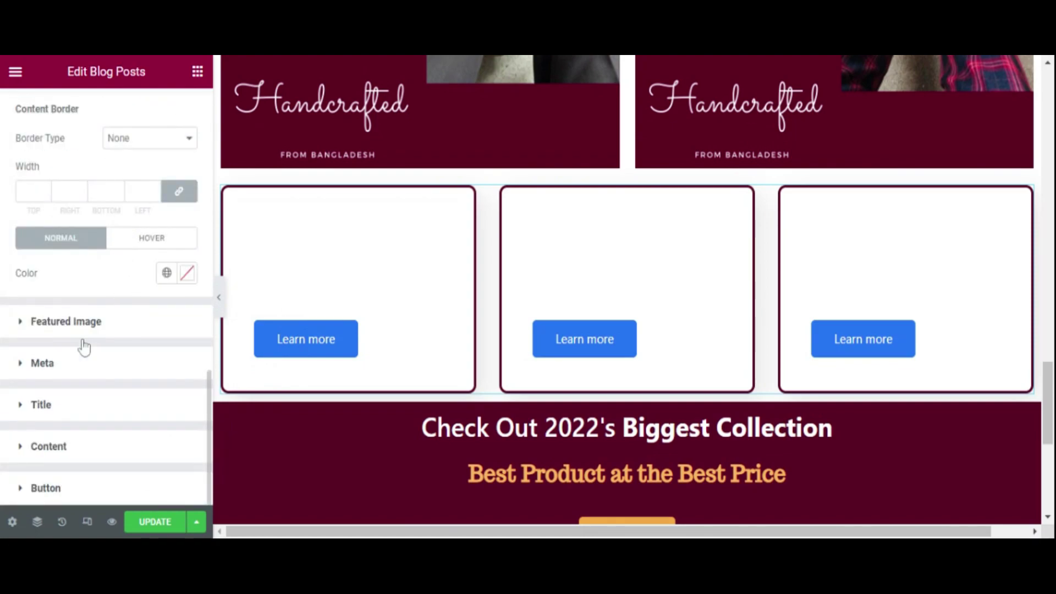
# Step: Color the blog post titles #5A0624 by sampling the maroon background of the Handcrafted image above the cards
pyautogui.click(132, 414)
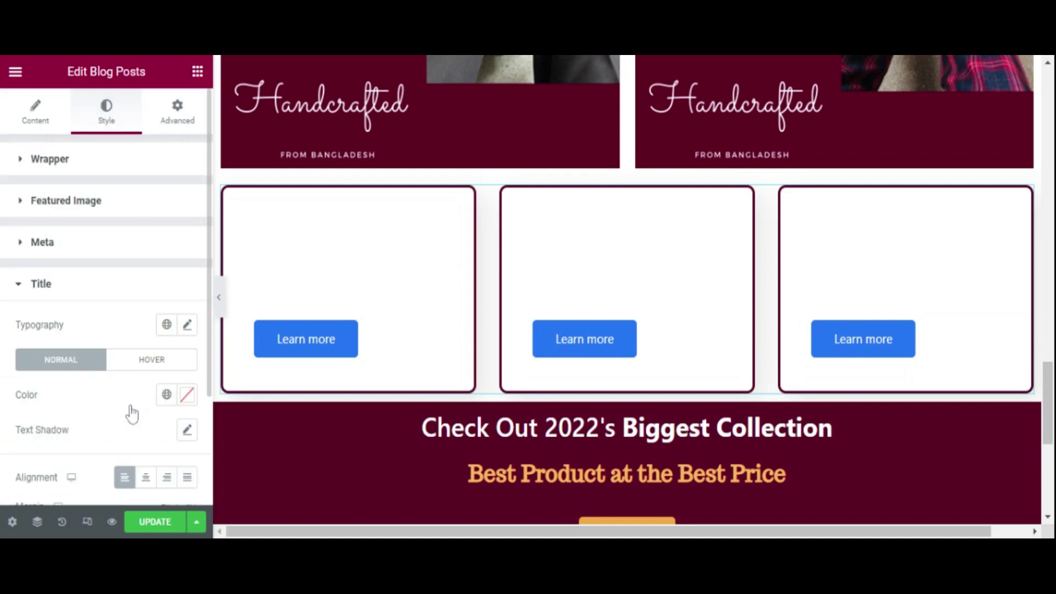
pyautogui.click(187, 397)
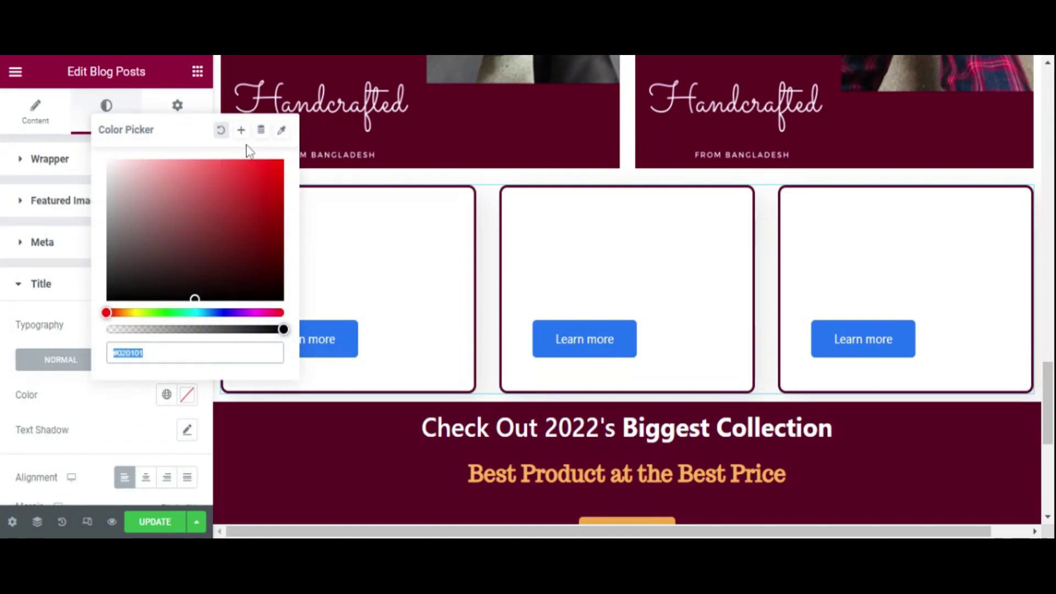
pyautogui.click(283, 132)
pyautogui.click(465, 145)
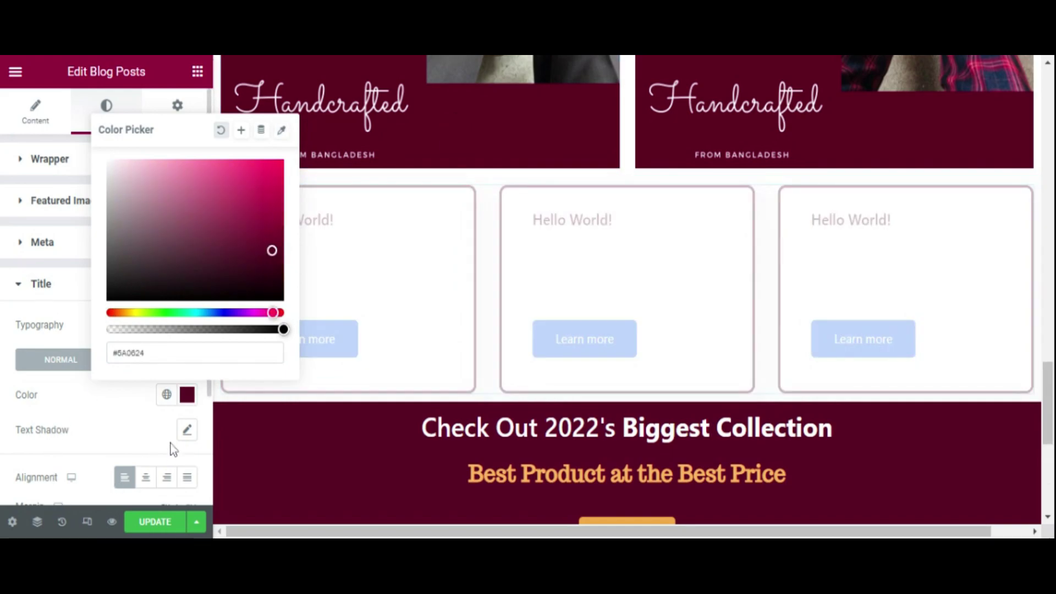
# Step: Color the blog post content text #5A0624, sampled from the Handcrafted image's maroon background
pyautogui.scroll(-3, 96, 445)
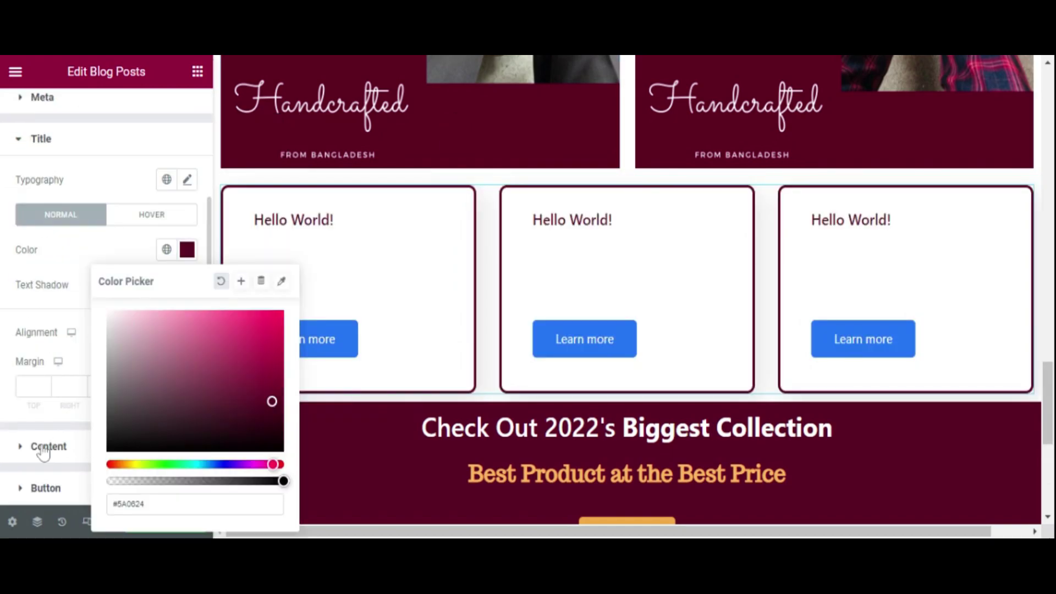
pyautogui.click(44, 452)
pyautogui.click(47, 447)
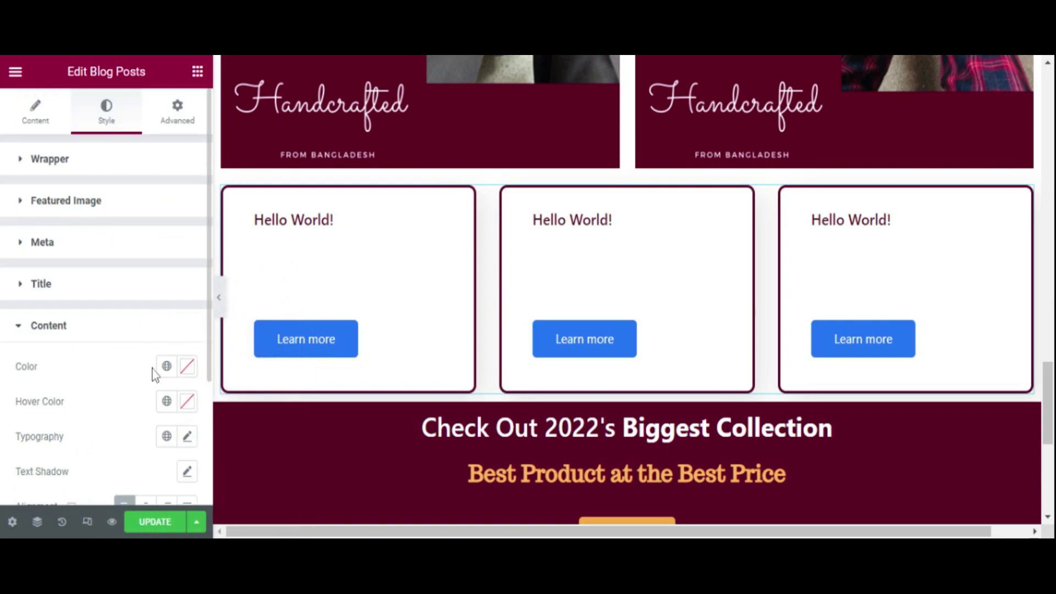
pyautogui.click(188, 367)
pyautogui.click(245, 180)
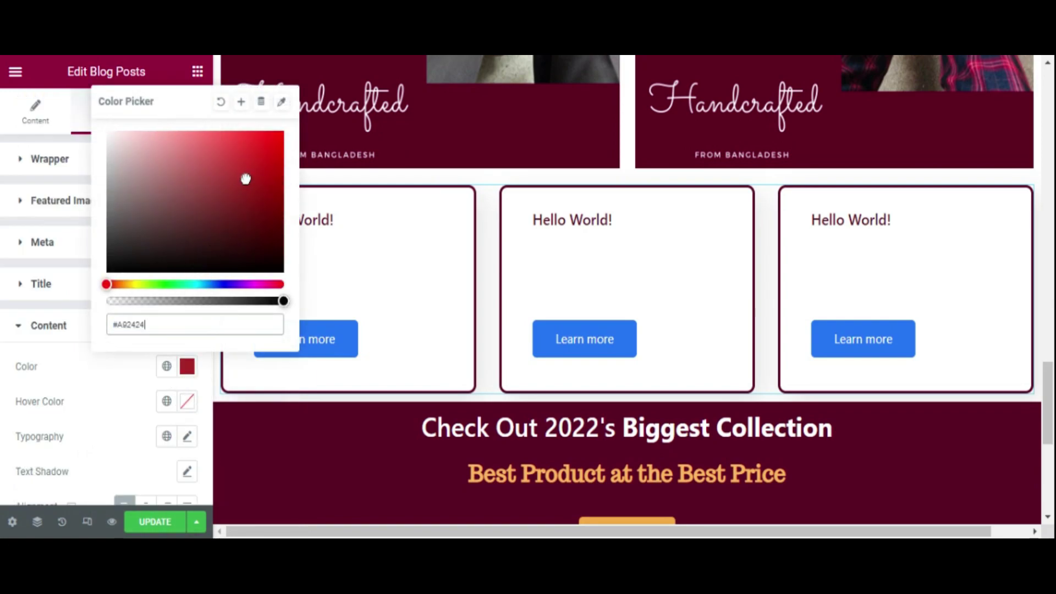
pyautogui.click(281, 101)
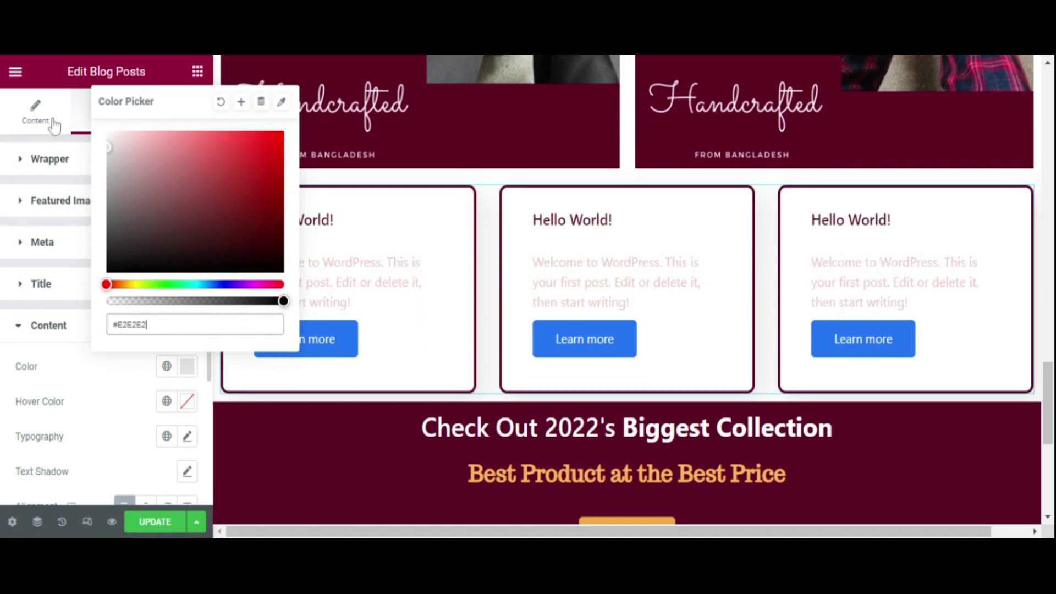
pyautogui.click(281, 102)
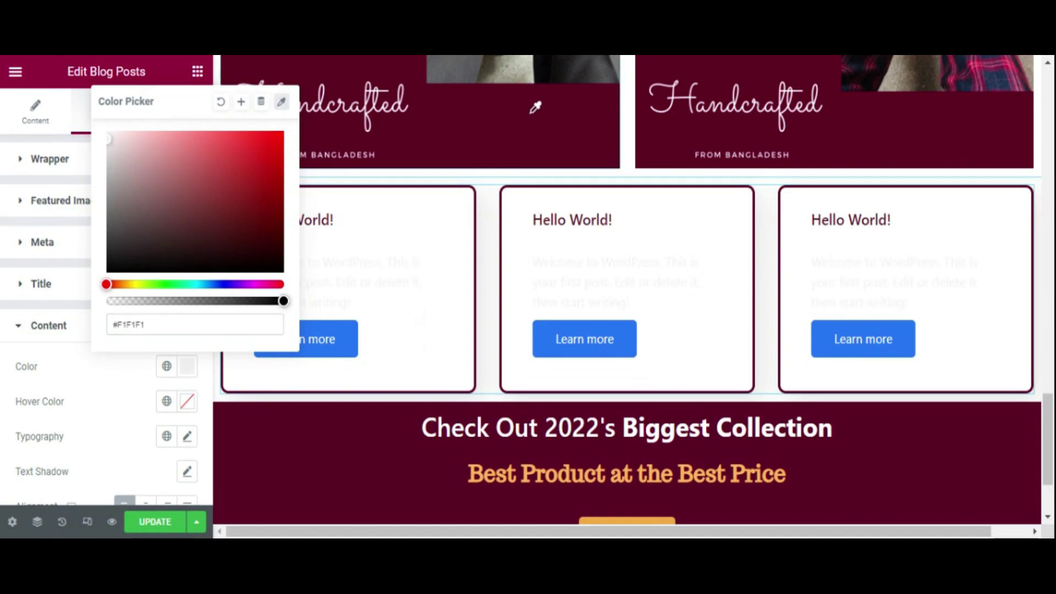
pyautogui.moveTo(547, 136)
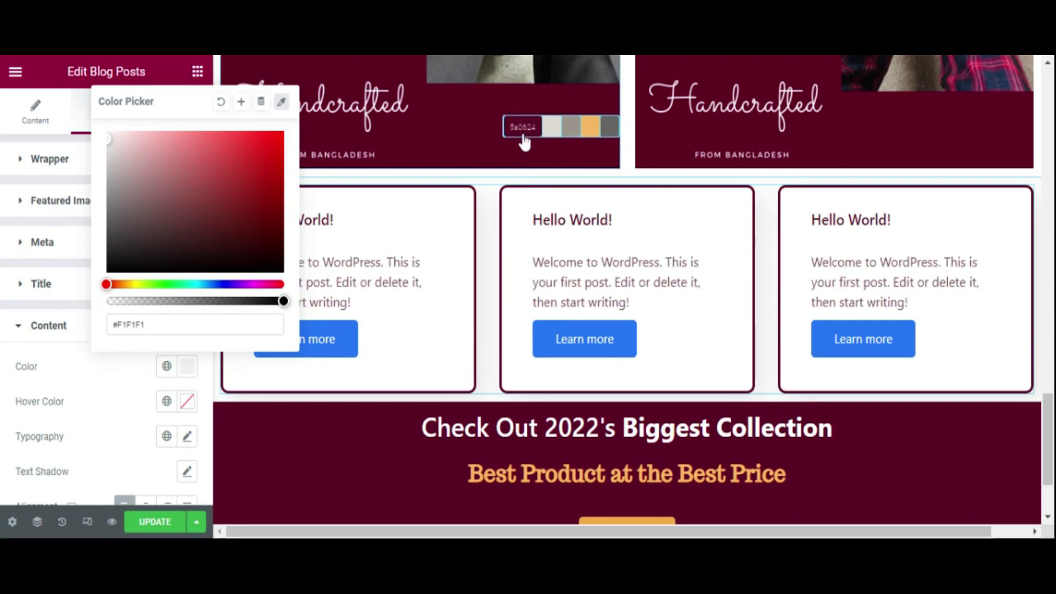
pyautogui.click(522, 141)
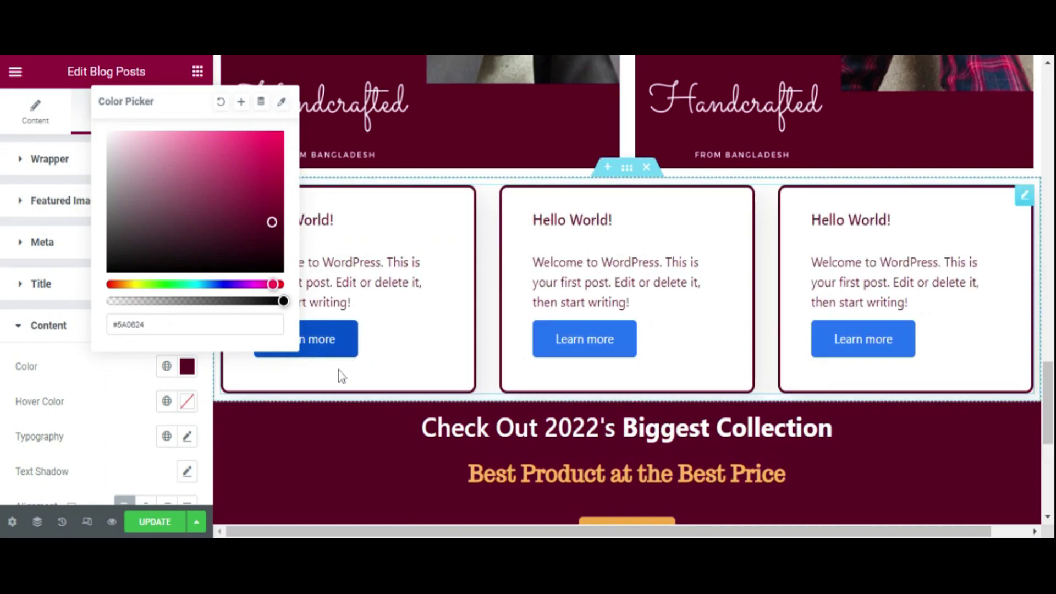
# Step: Set the font family of the blog posts' Learn more buttons to Trocchi
pyautogui.click(44, 328)
pyautogui.click(102, 379)
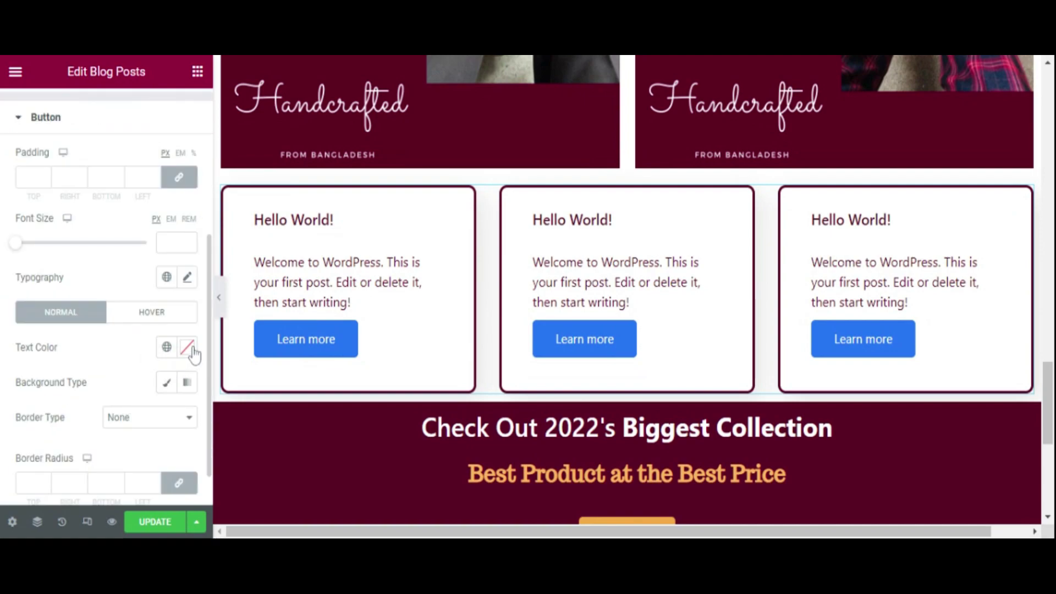
pyautogui.click(187, 356)
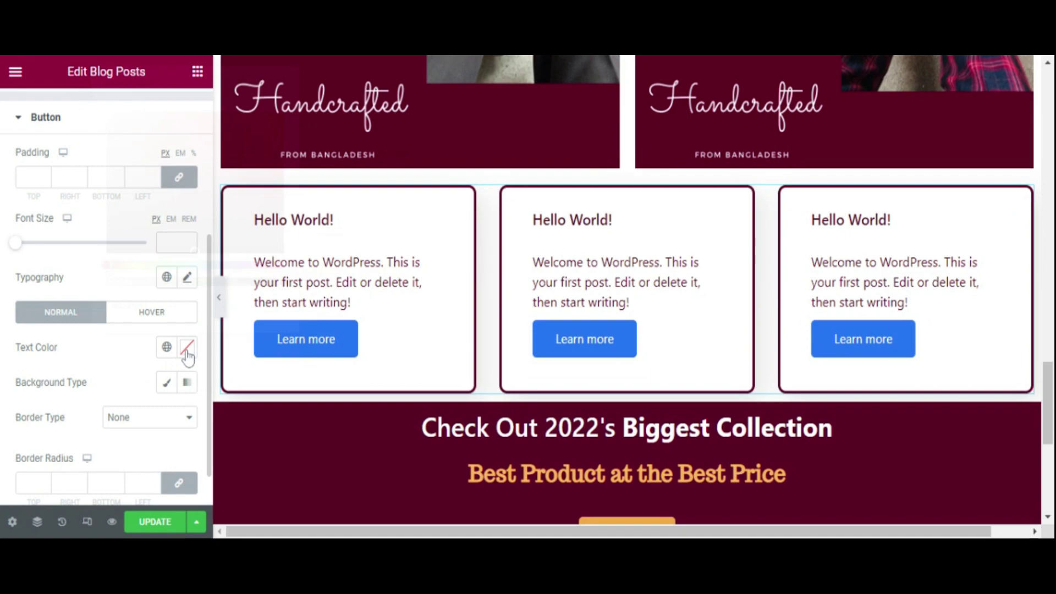
pyautogui.click(187, 353)
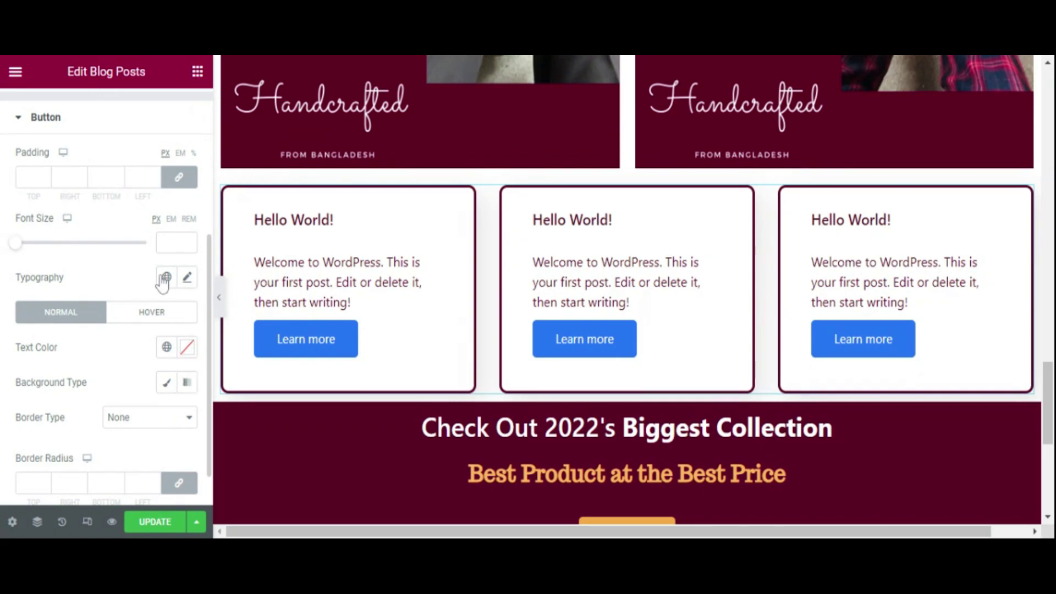
pyautogui.click(187, 277)
pyautogui.click(157, 363)
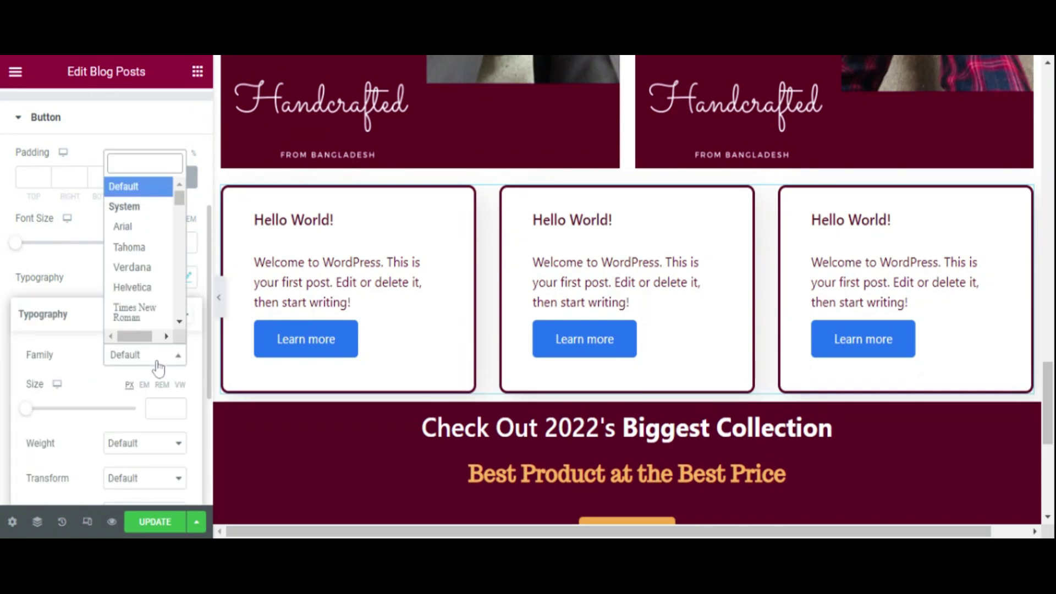
pyautogui.moveTo(178, 204); pyautogui.dragTo(179, 297)
pyautogui.scroll(-8, 158, 309)
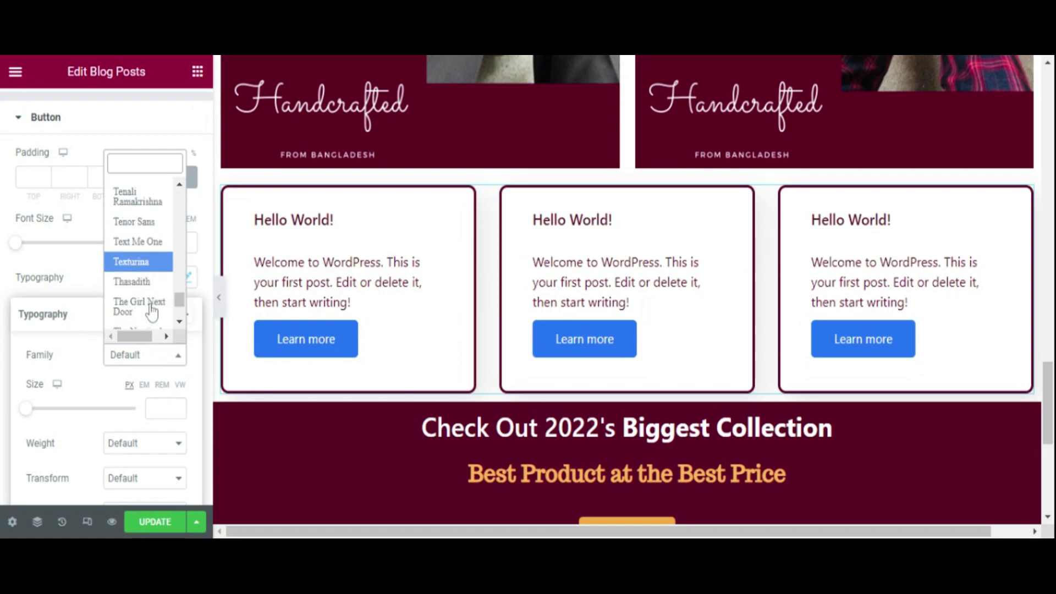
pyautogui.scroll(-6, 152, 312)
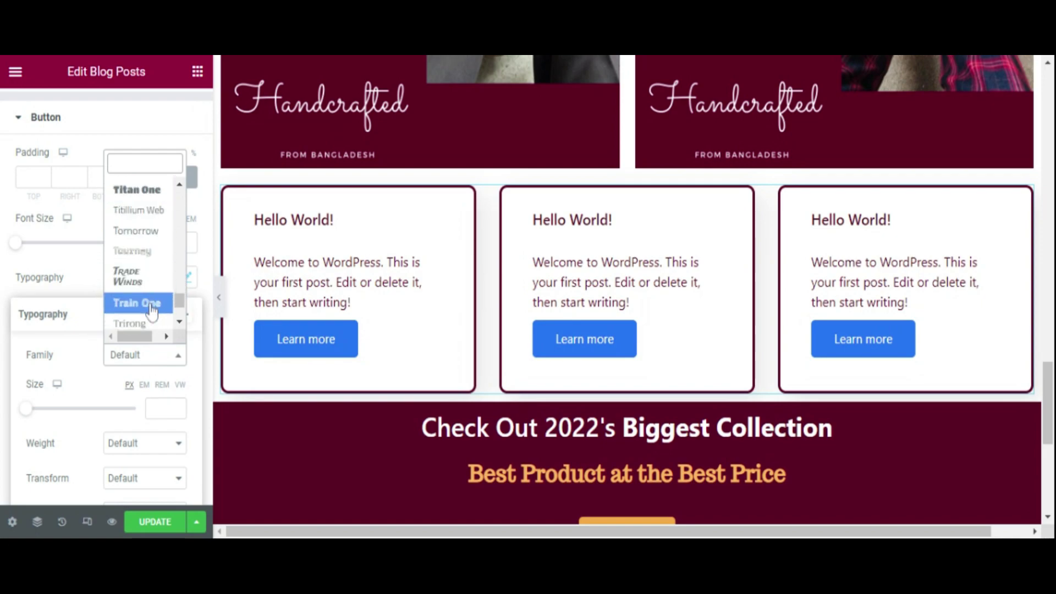
pyautogui.click(153, 292)
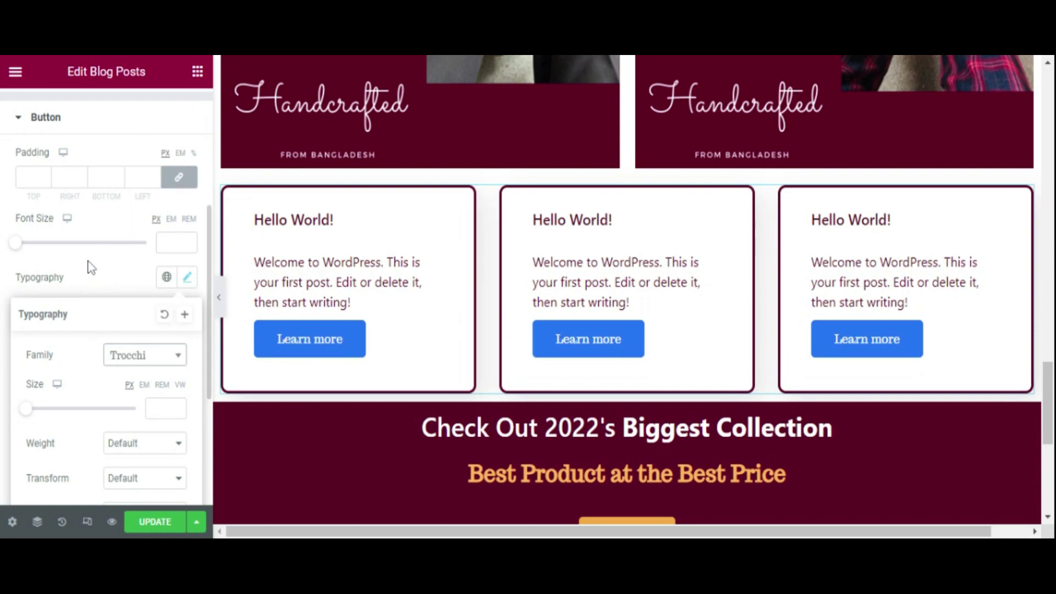
pyautogui.click(124, 298)
# Step: Give the Learn more buttons a Classic background in the Handcrafted image's maroon, #5A0624, and update the page
pyautogui.click(186, 352)
pyautogui.click(184, 348)
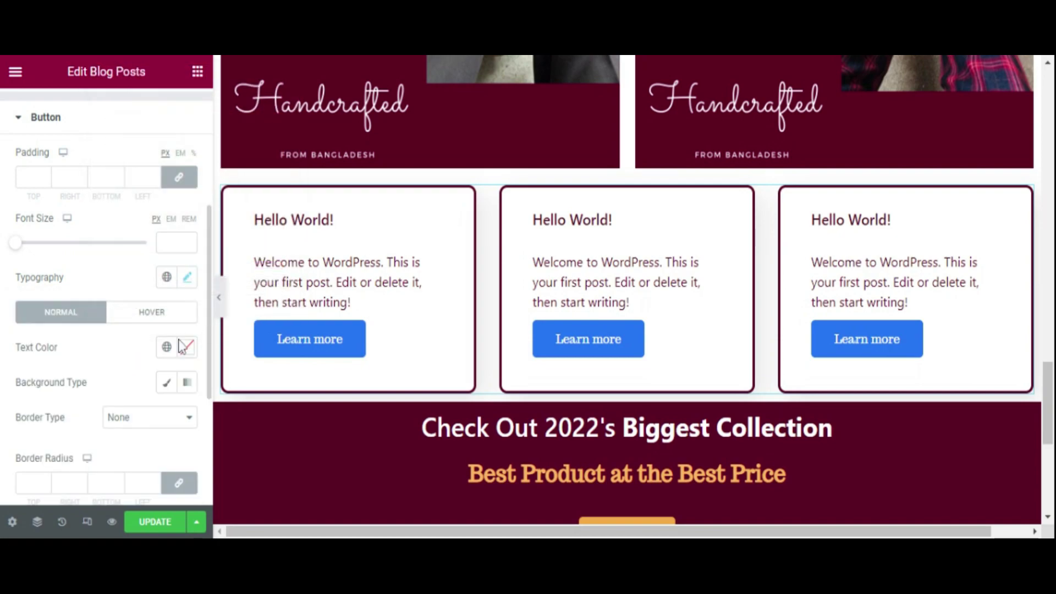
pyautogui.click(166, 383)
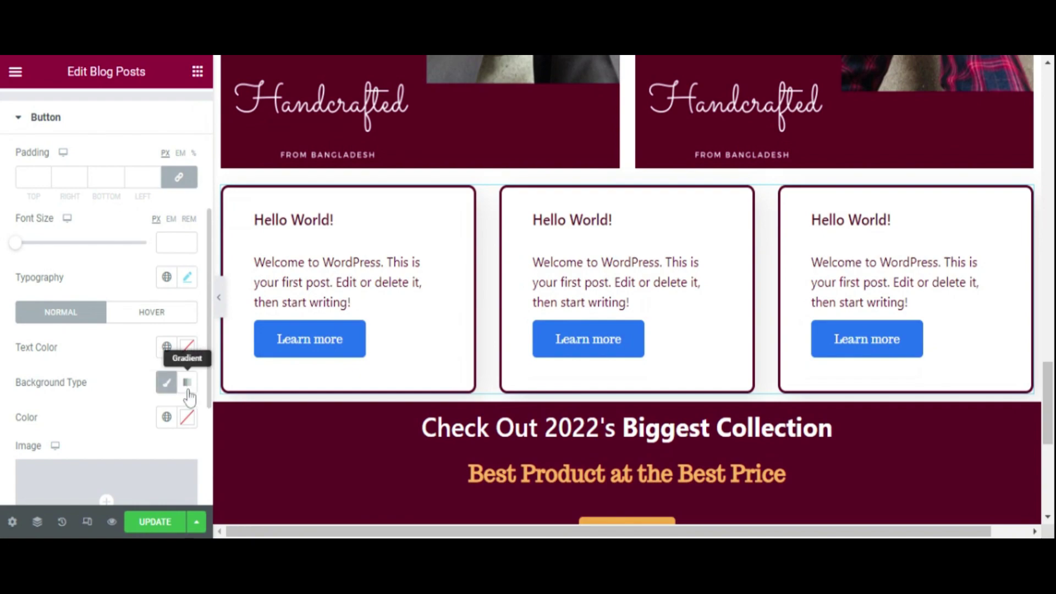
pyautogui.click(168, 391)
pyautogui.click(168, 390)
pyautogui.click(187, 416)
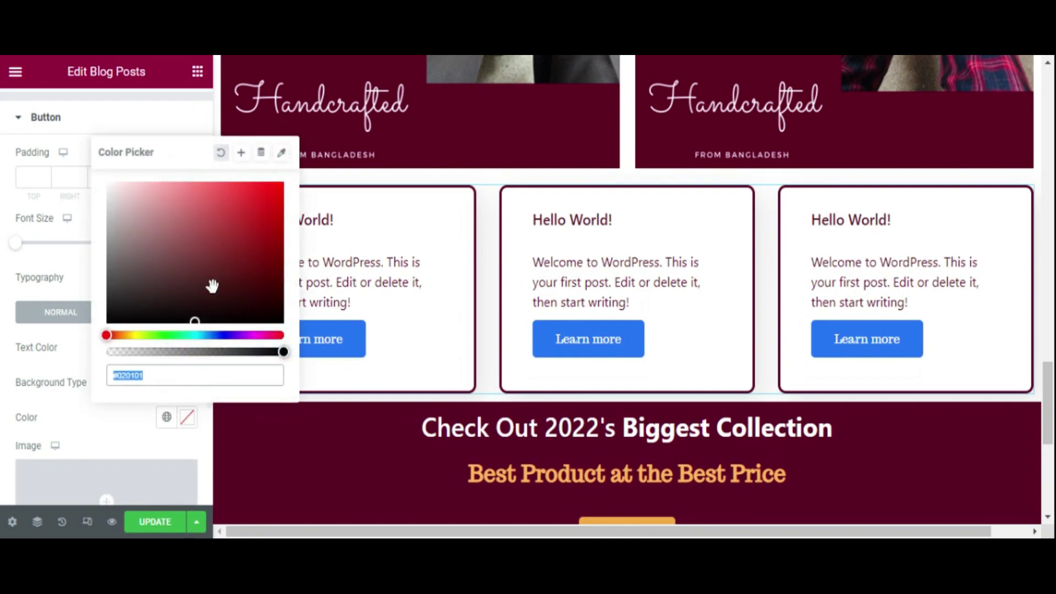
pyautogui.click(281, 153)
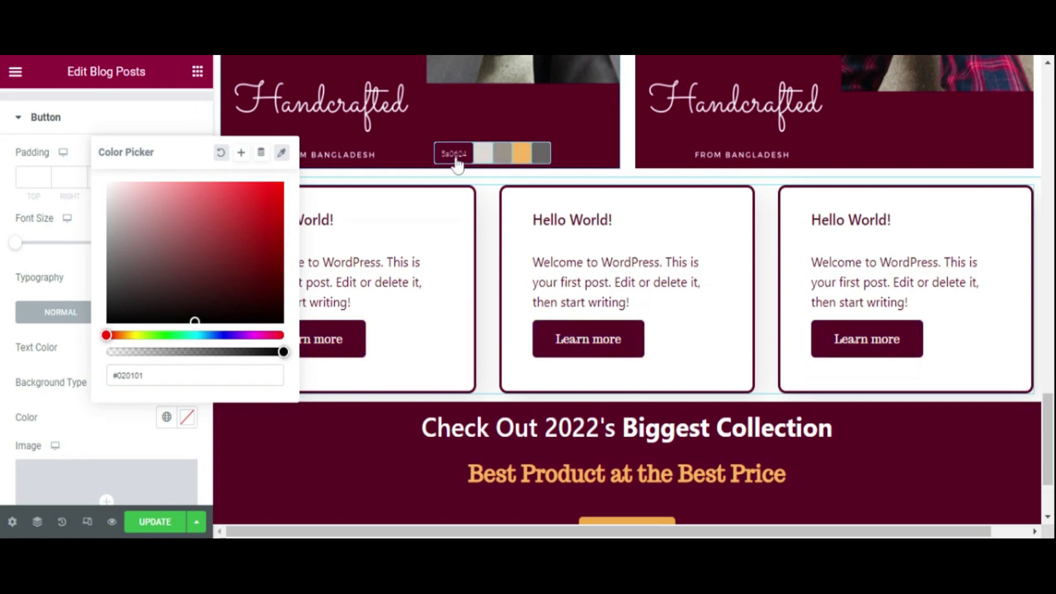
pyautogui.click(454, 154)
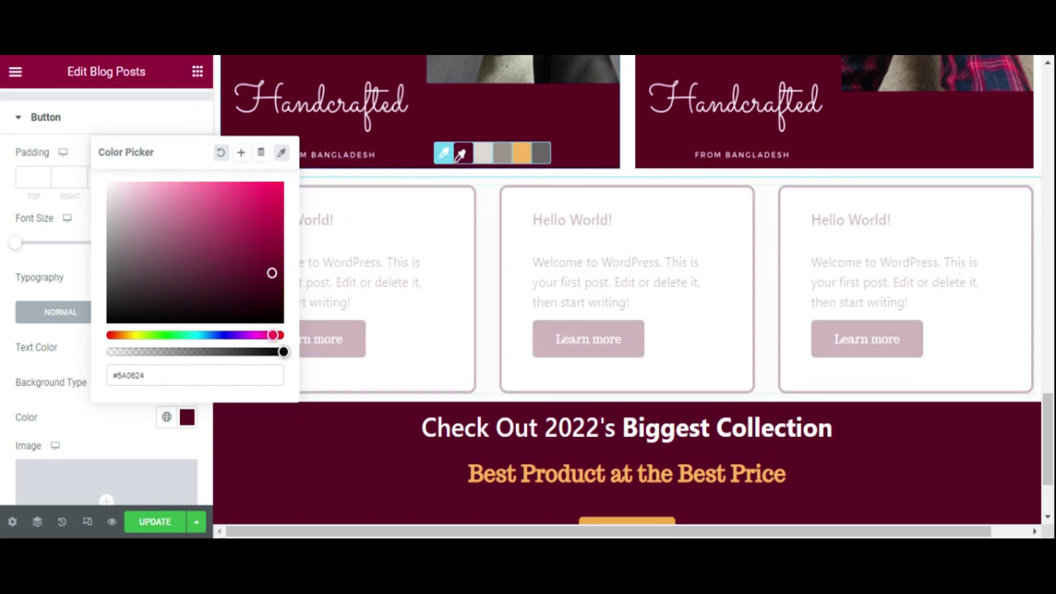
pyautogui.click(58, 368)
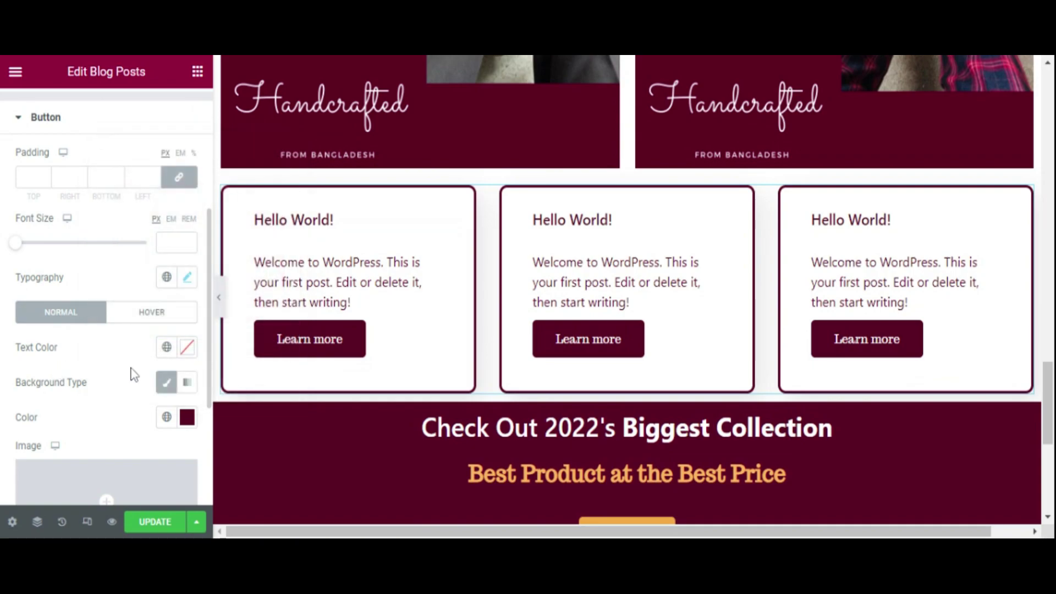
pyautogui.scroll(-3, 135, 376)
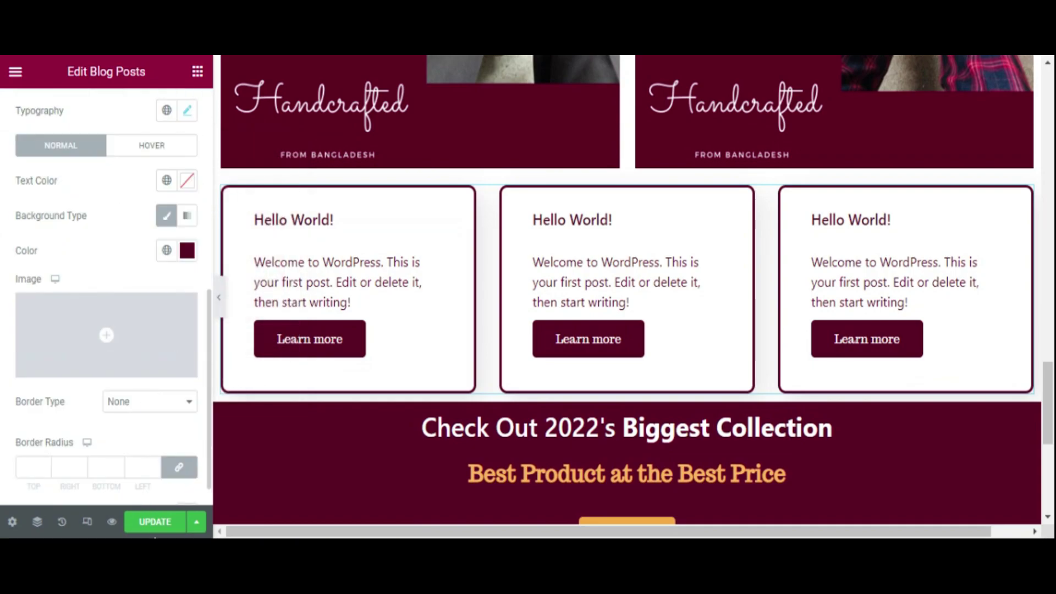
pyautogui.click(156, 522)
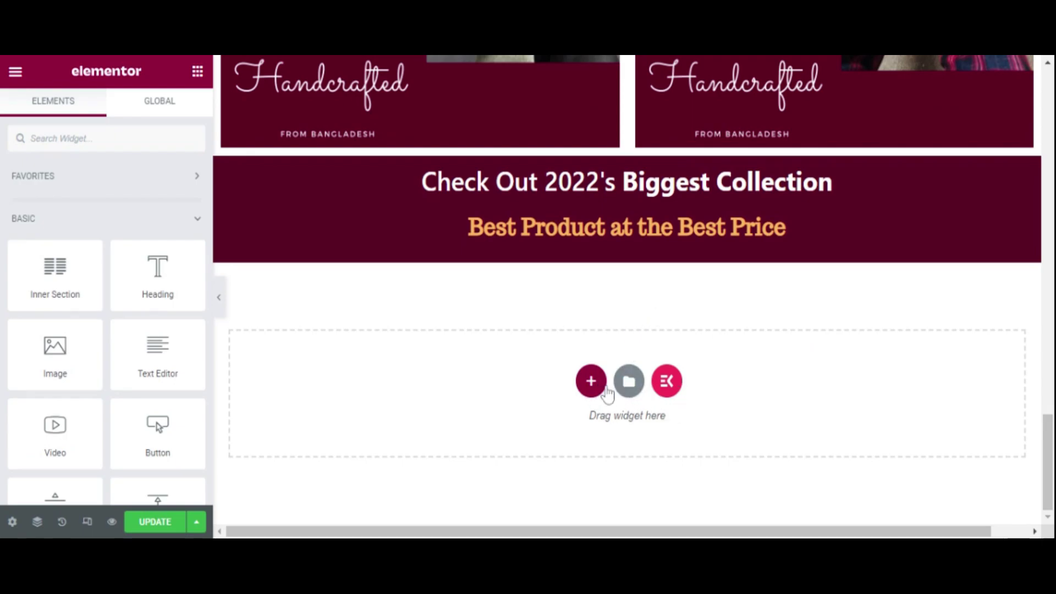
# Step: Search the ElementsKit section library for "footer" and insert Footer - Section 1 below the collection banner
pyautogui.click(666, 385)
pyautogui.scroll(-5, 632, 234)
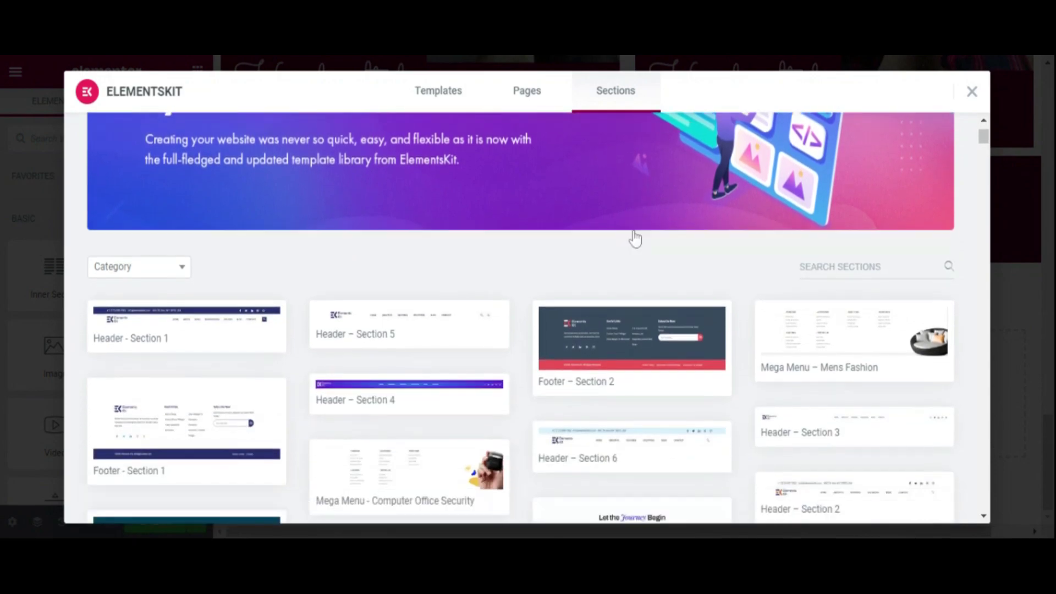
pyautogui.scroll(2, 803, 214)
pyautogui.scroll(2, 802, 215)
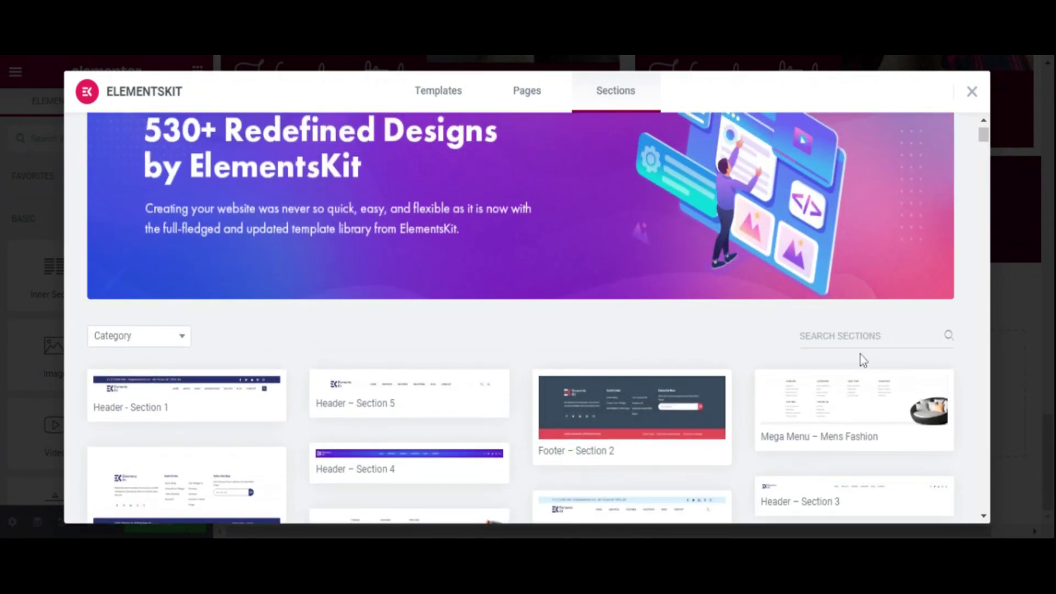
pyautogui.write('footer')
pyautogui.scroll(-3, 607, 357)
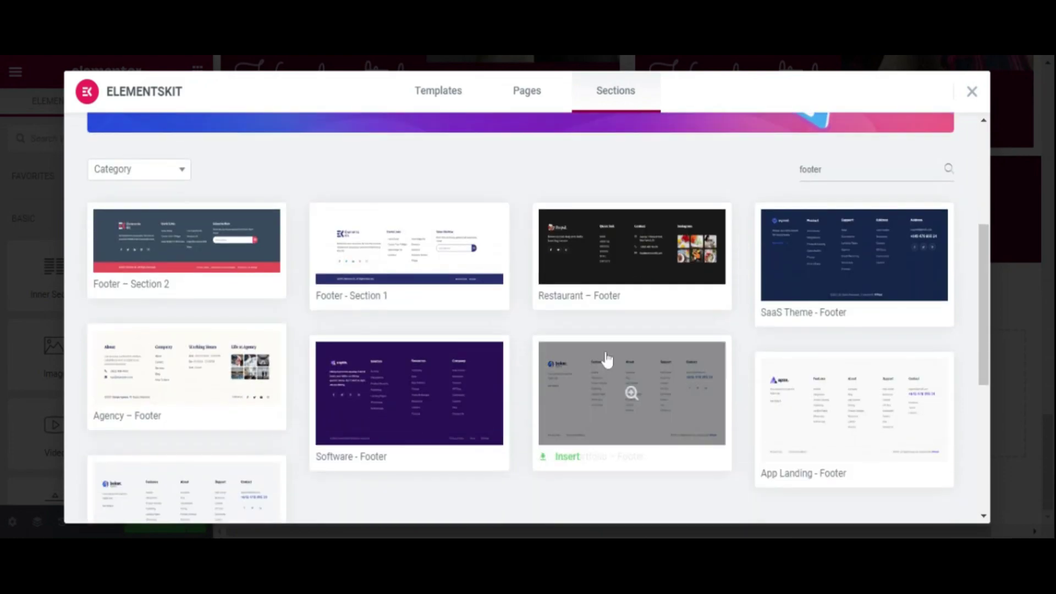
pyautogui.scroll(-4, 566, 338)
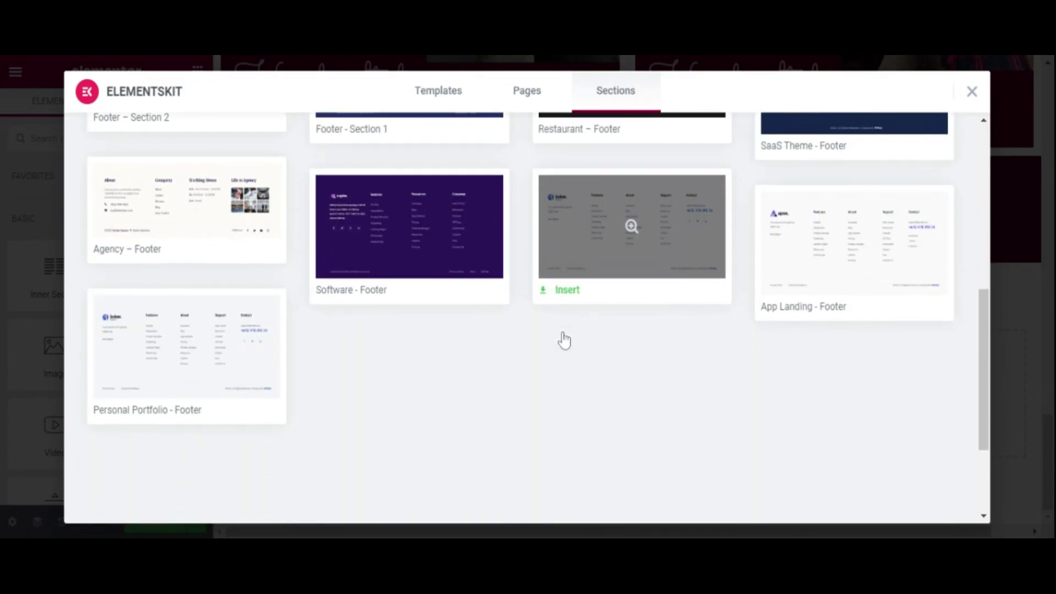
pyautogui.scroll(5, 561, 332)
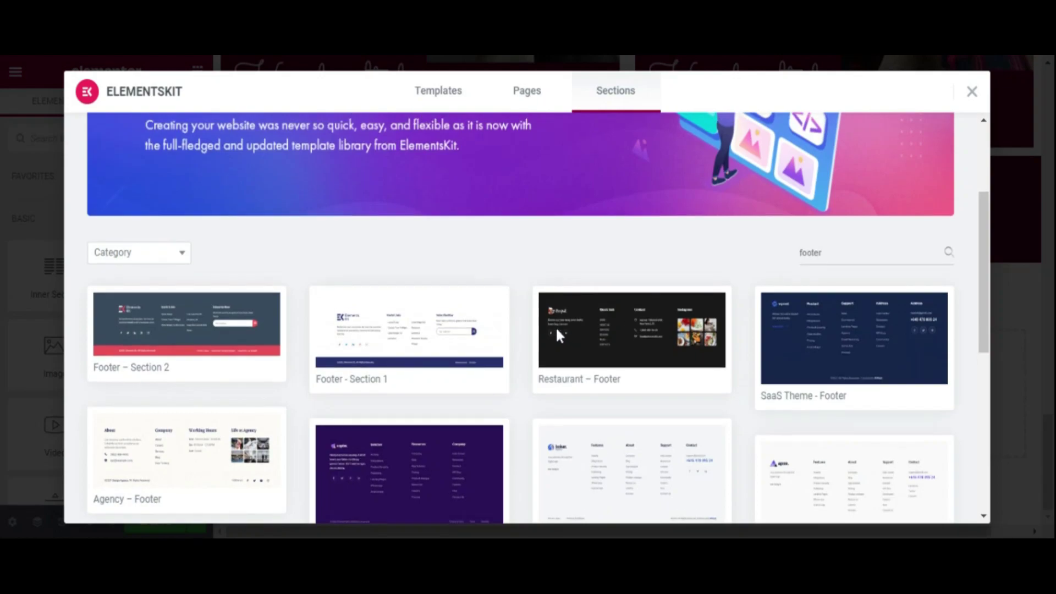
pyautogui.click(388, 336)
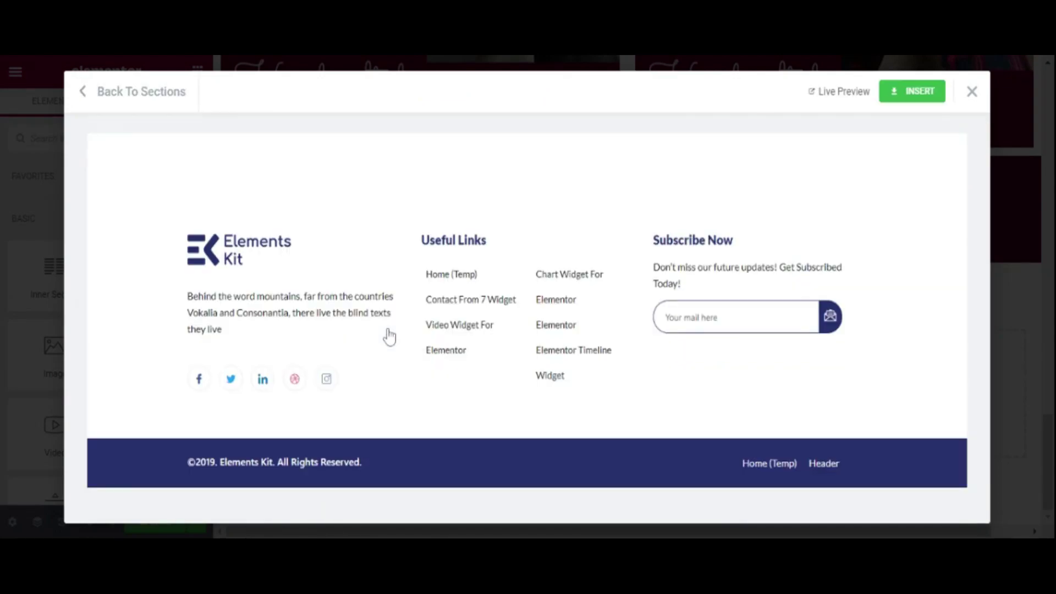
pyautogui.click(914, 98)
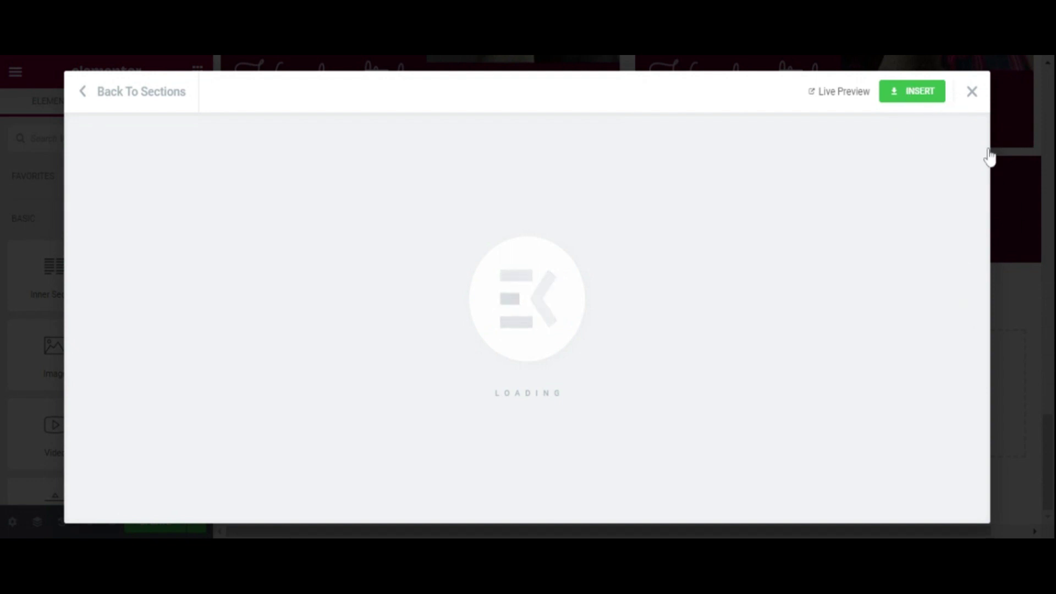
# Step: Delete the inserted footer's upper section containing Useful Links and Subscribe Now, keeping the copyright bar
pyautogui.scroll(-1, 742, 258)
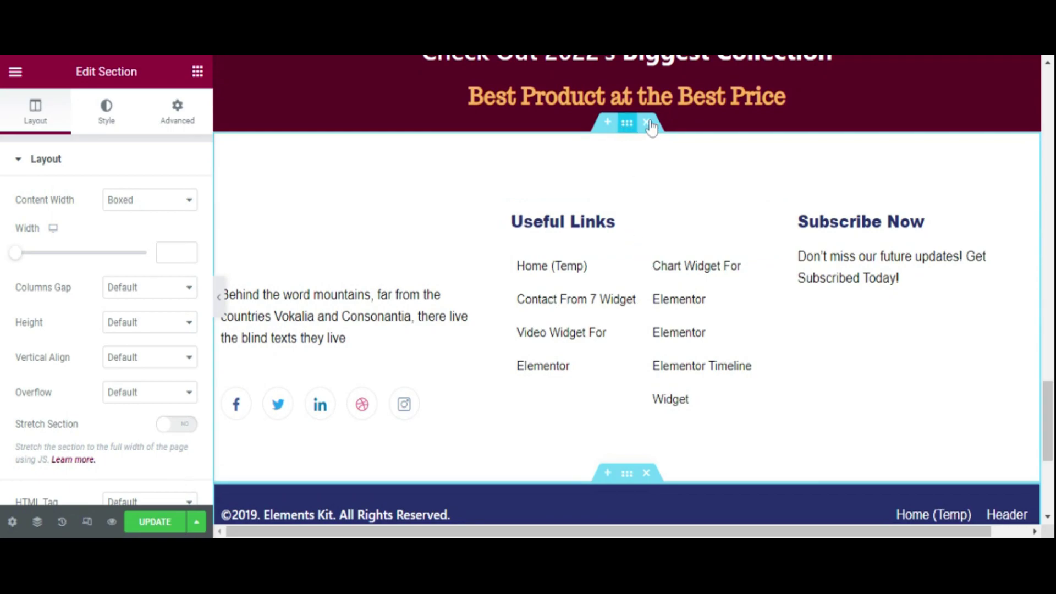
pyautogui.hotkey('ctrl', 'z')
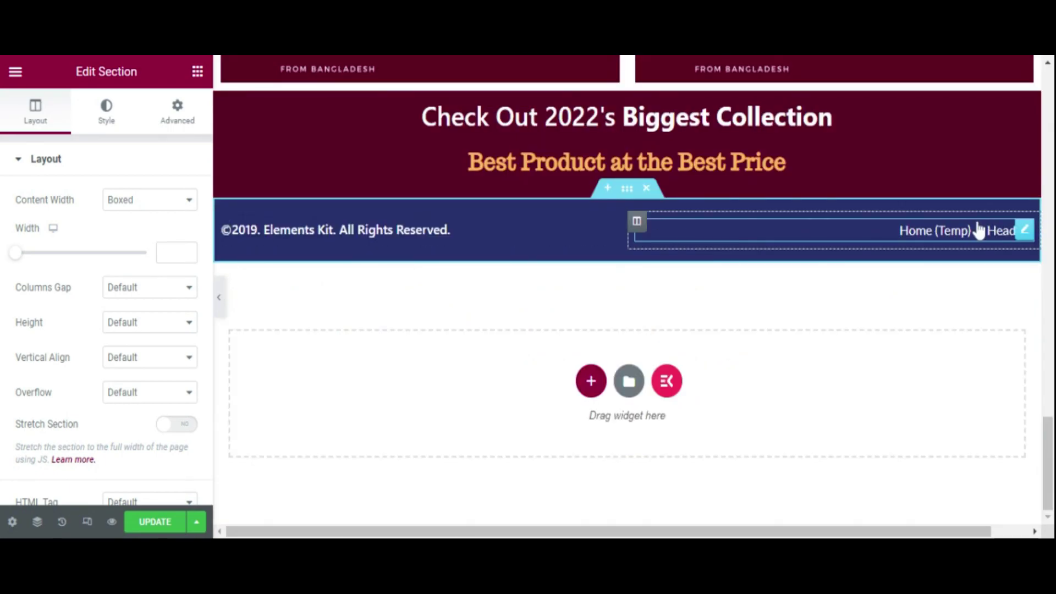
# Step: Delete the footer's navigation menu column and change the copyright heading to "©2022. Wpmet. All Rights Reserved."
pyautogui.click(637, 223)
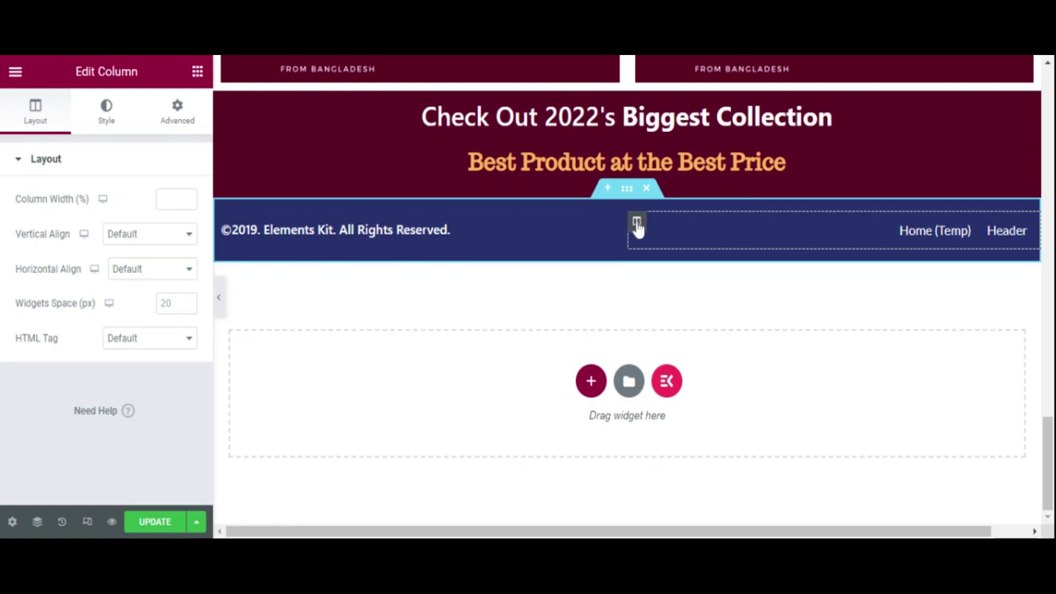
pyautogui.press('Delete')
pyautogui.click(512, 234)
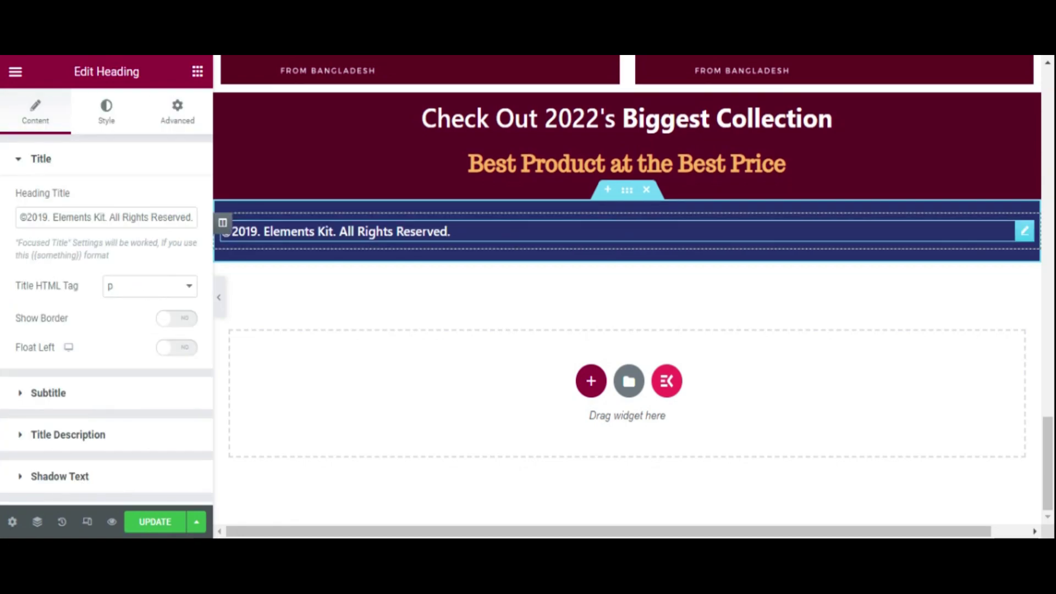
pyautogui.click(107, 217)
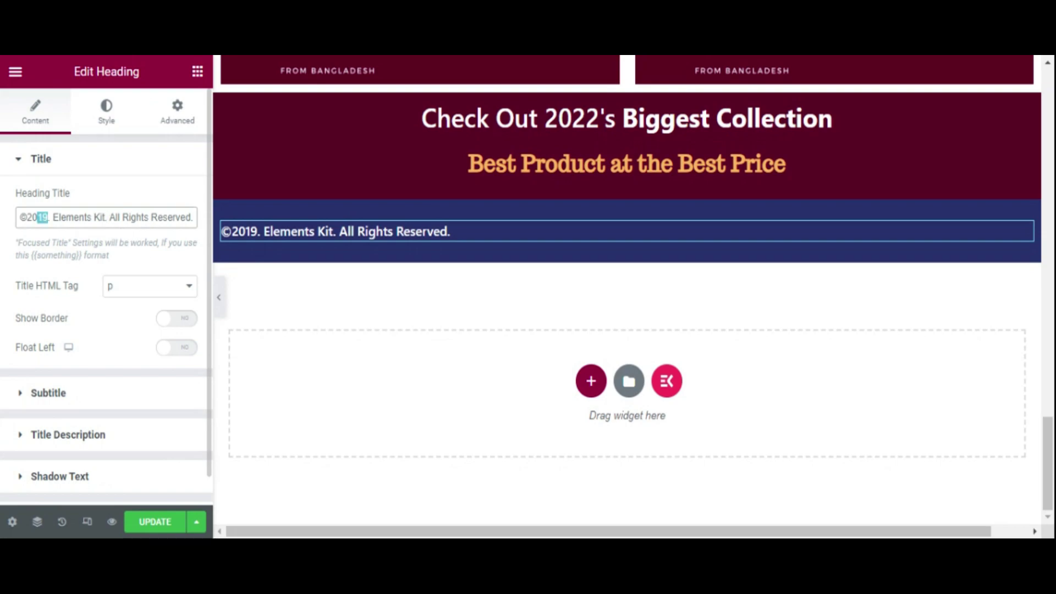
pyautogui.write('22')
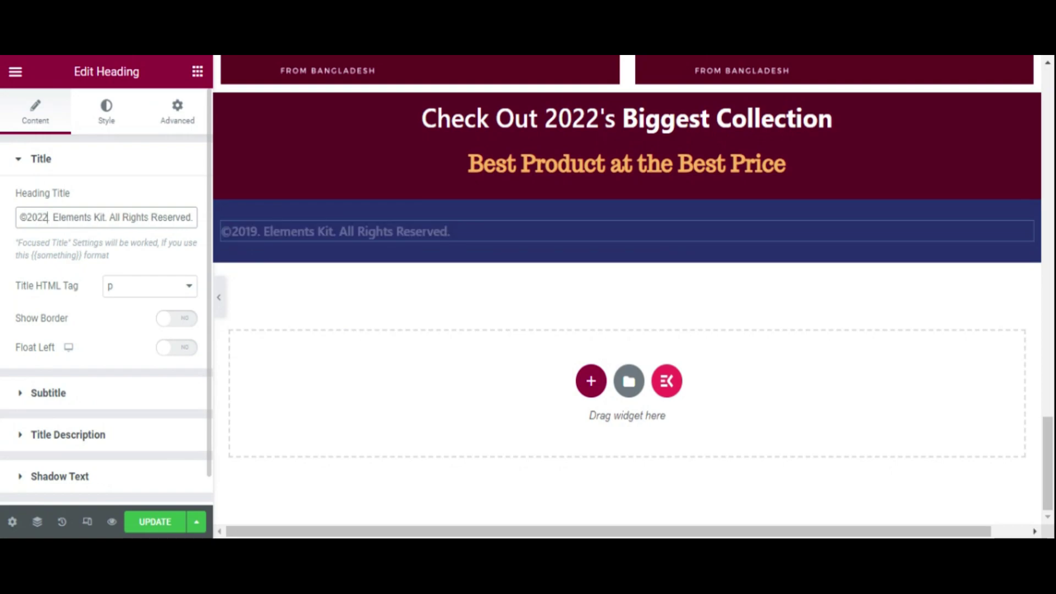
pyautogui.moveTo(105, 217); pyautogui.dragTo(52, 217)
pyautogui.write('W')
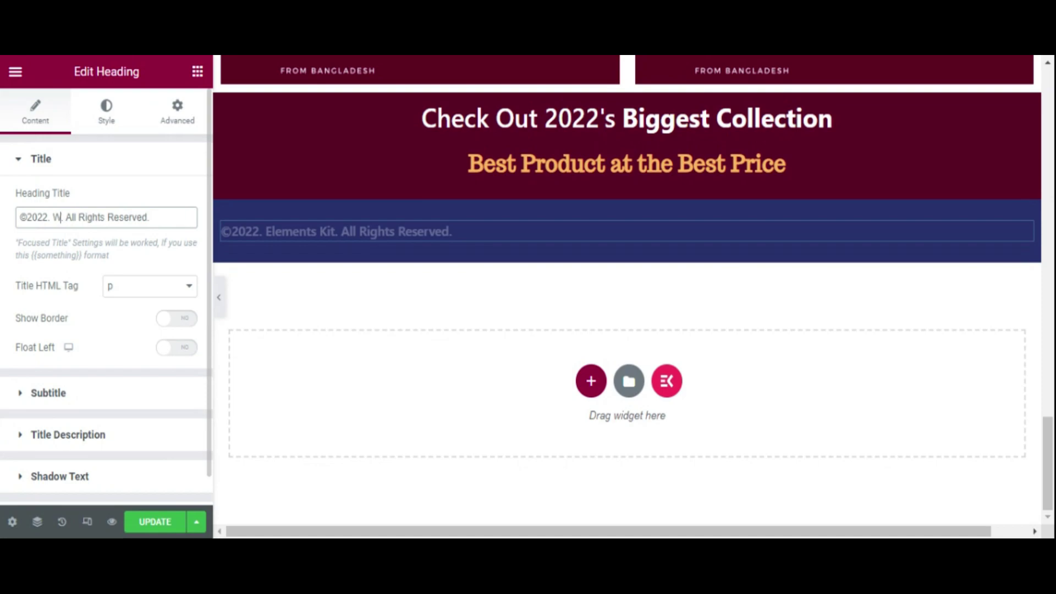
pyautogui.write('pmet')
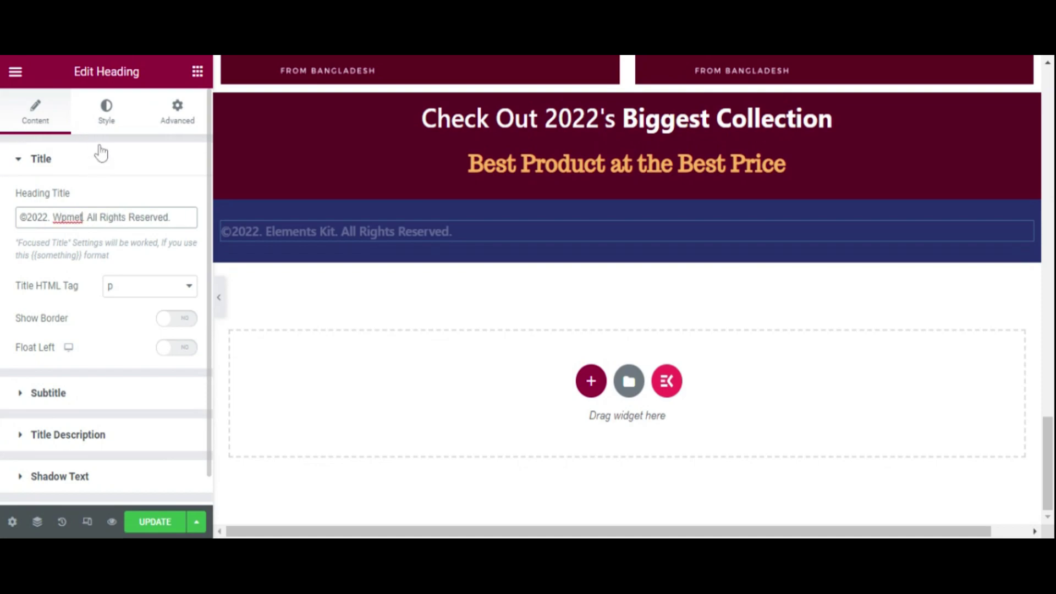
pyautogui.click(106, 115)
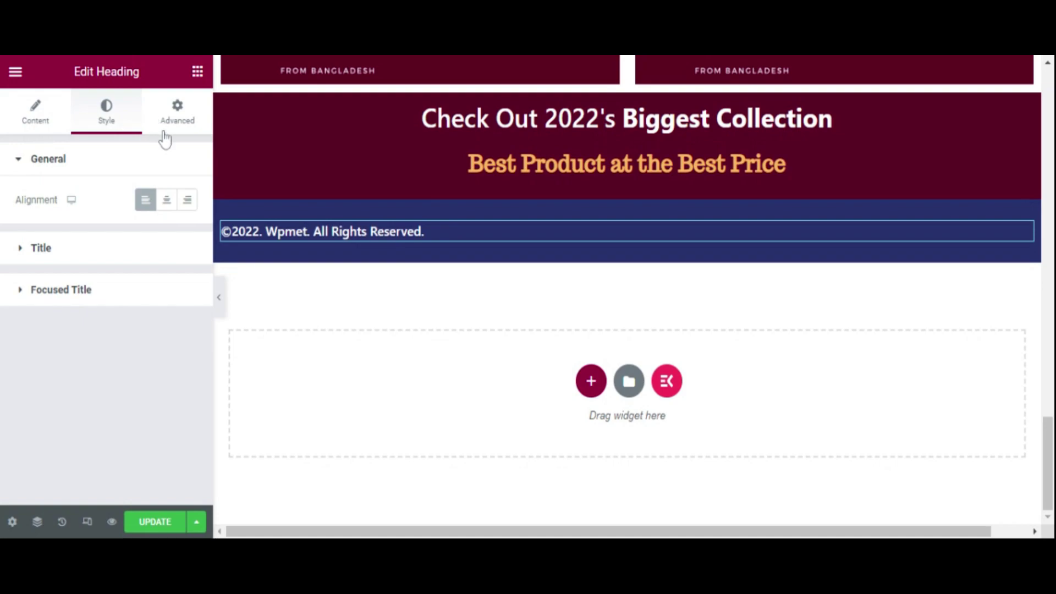
pyautogui.click(132, 248)
pyautogui.click(193, 248)
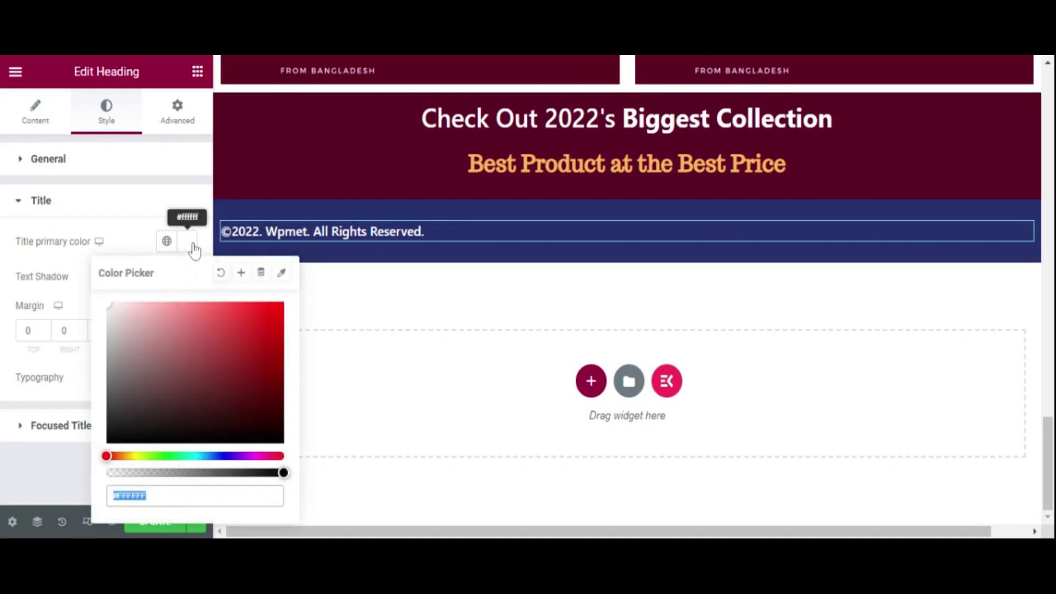
pyautogui.click(193, 250)
# Step: Remove the navy background from the footer's copyright section
pyautogui.click(626, 190)
pyautogui.click(110, 130)
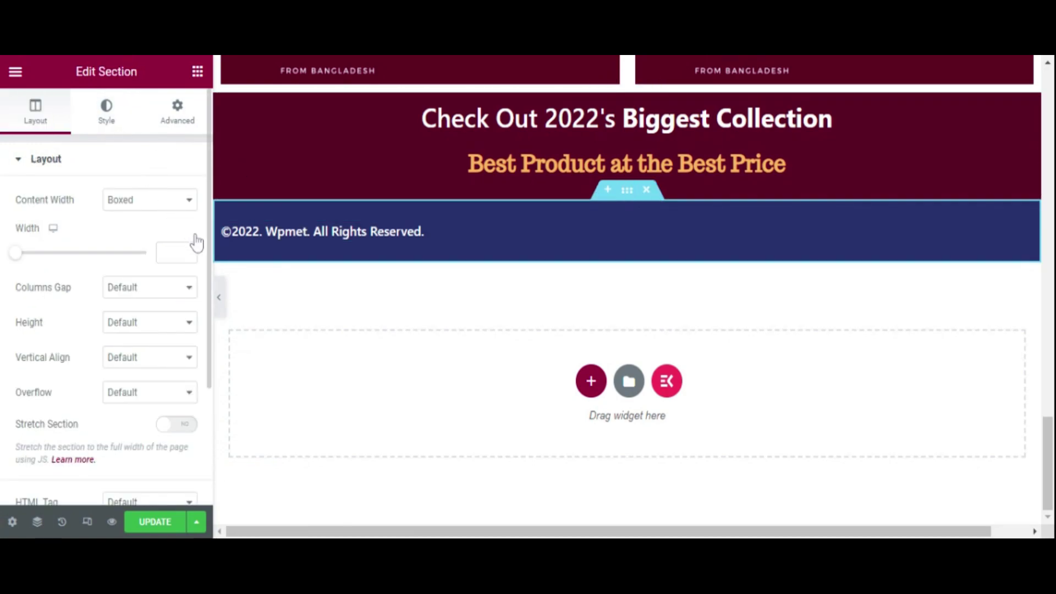
pyautogui.click(187, 270)
pyautogui.moveTo(302, 212); pyautogui.dragTo(191, 181)
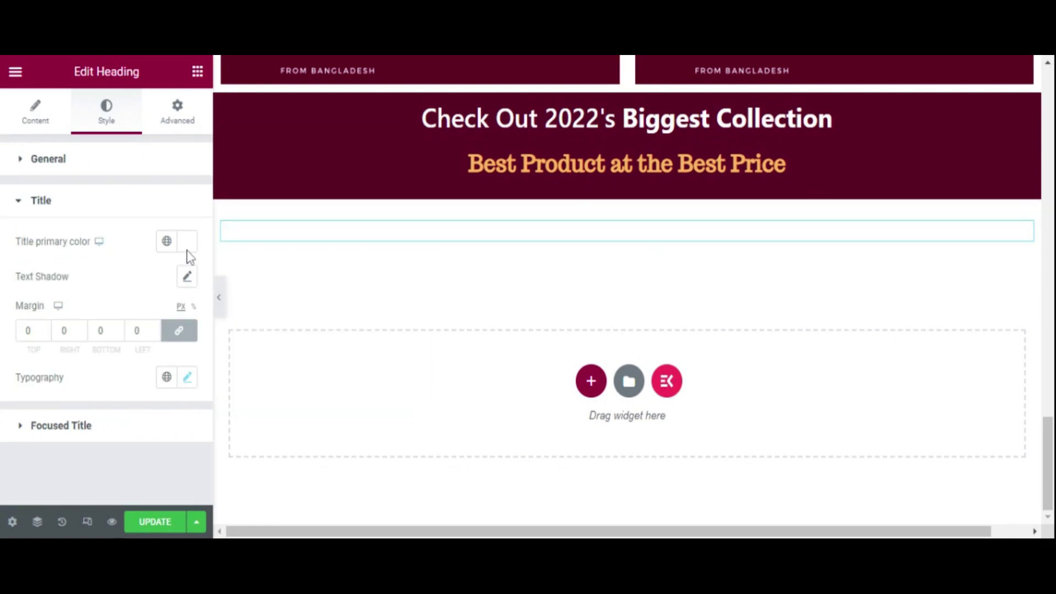
# Step: Set the copyright heading's title color to maroon #5A0624, sampled from the Happy Customer image
pyautogui.click(187, 242)
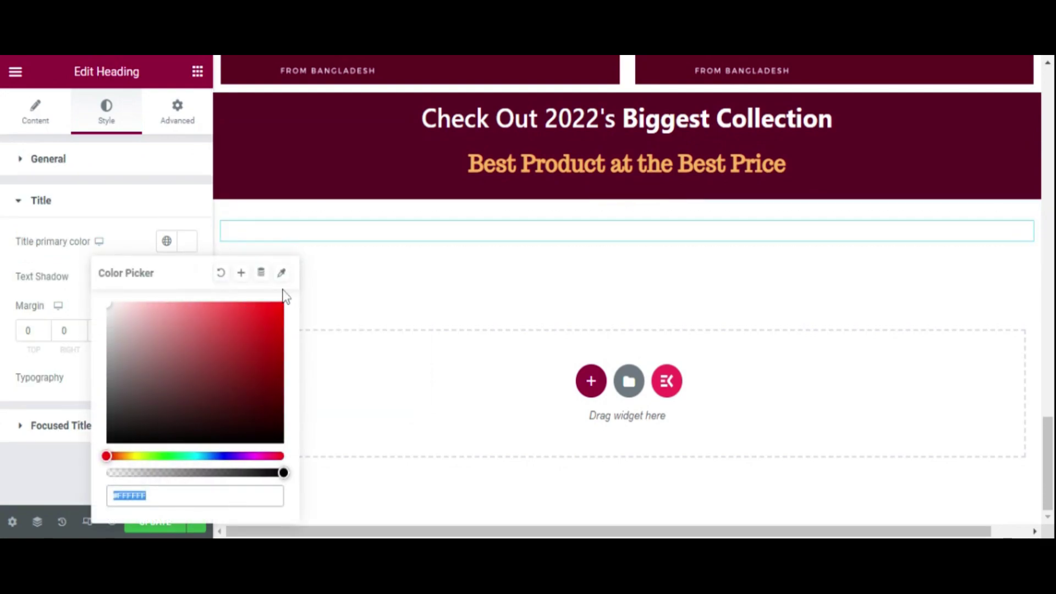
pyautogui.click(281, 272)
pyautogui.scroll(4, 326, 218)
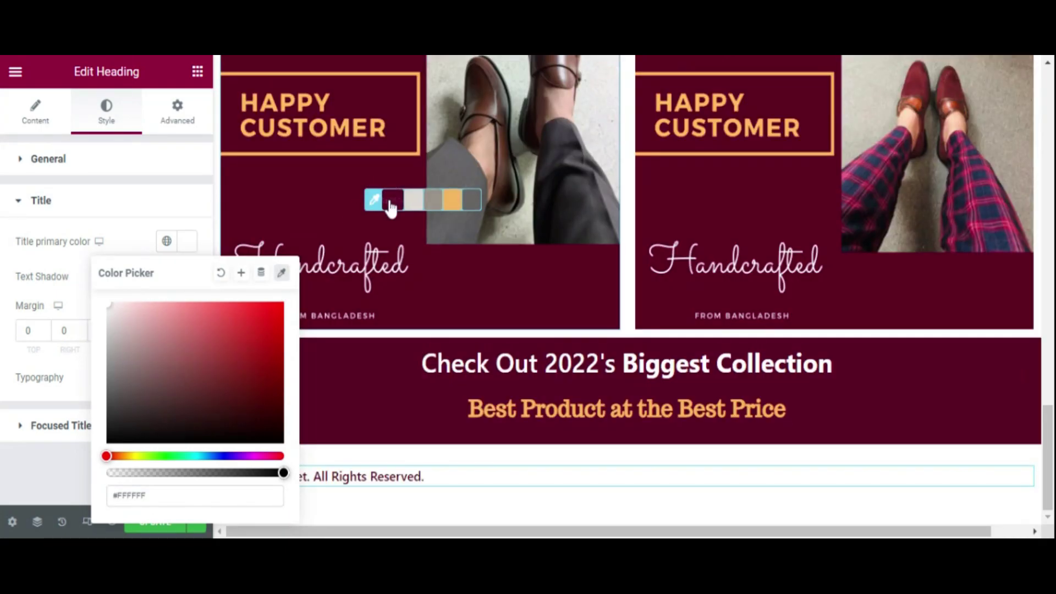
pyautogui.click(368, 192)
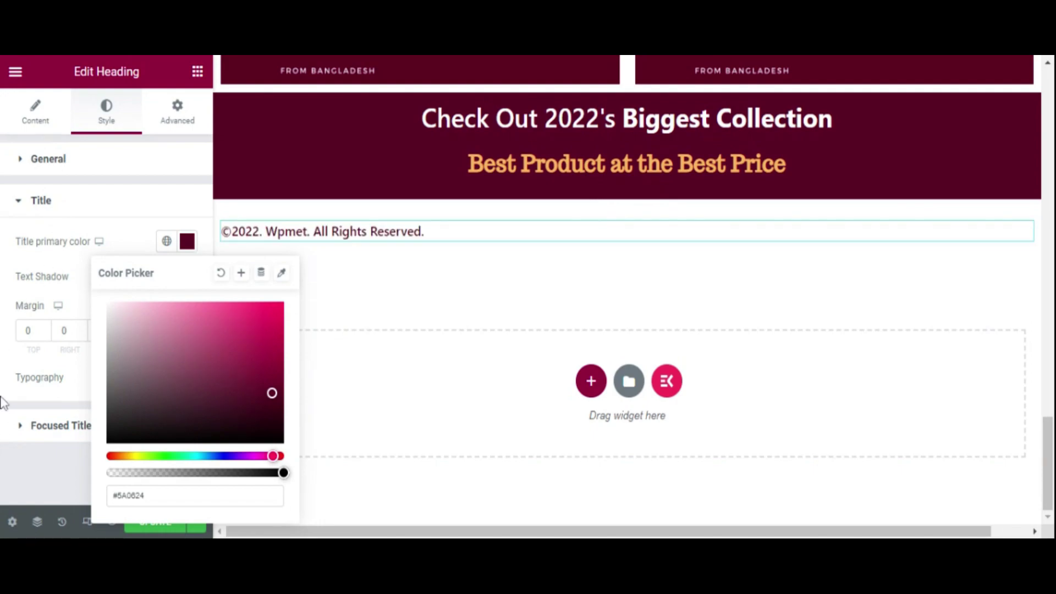
pyautogui.click(28, 385)
# Step: Set the font family of the footer's copyright heading to Trocchi
pyautogui.click(187, 378)
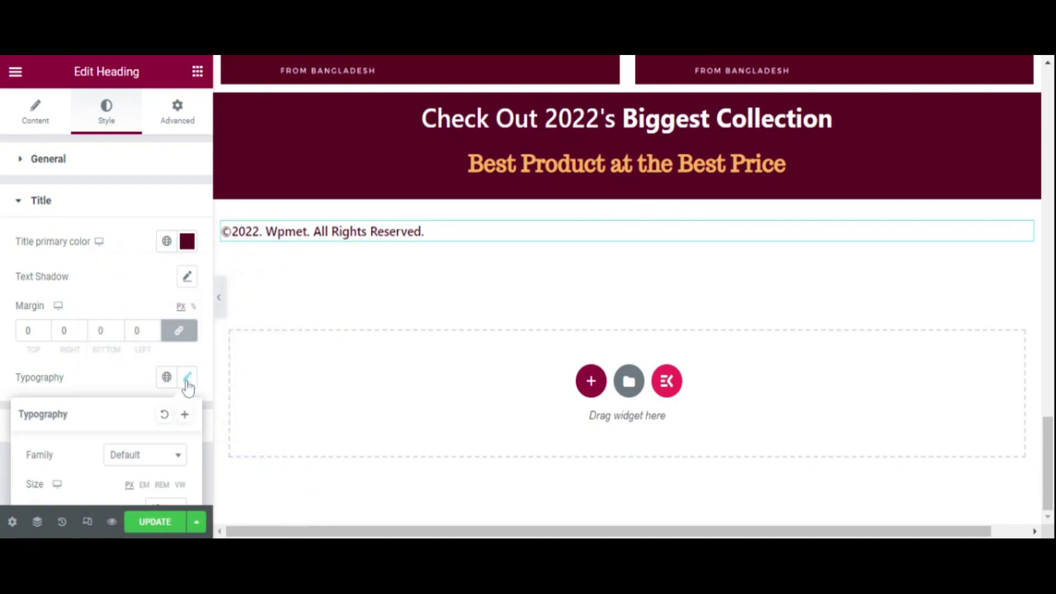
pyautogui.click(144, 453)
pyautogui.scroll(-2, 141, 394)
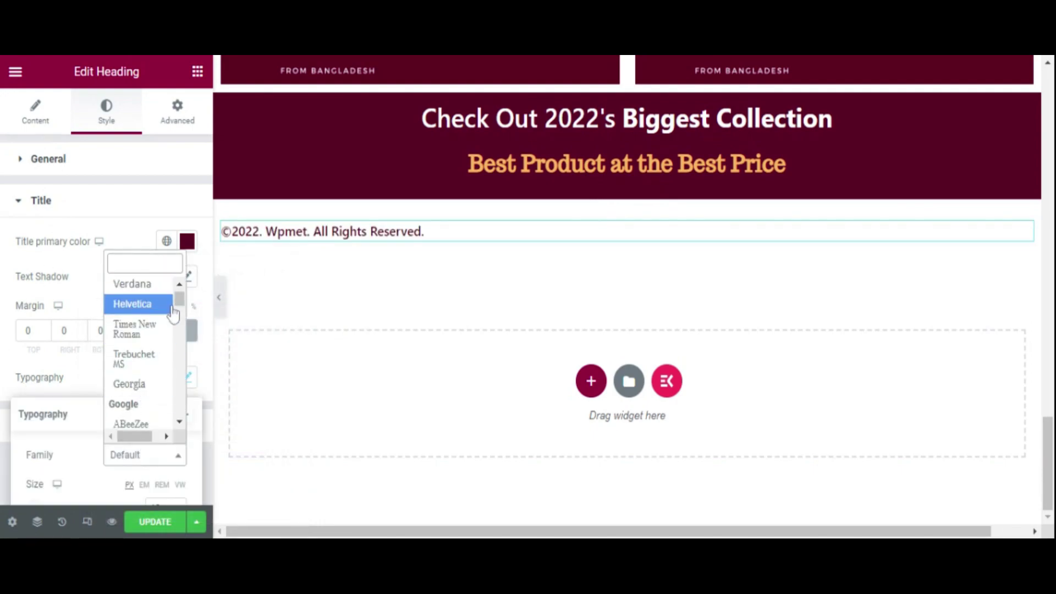
pyautogui.moveTo(178, 300); pyautogui.dragTo(182, 401)
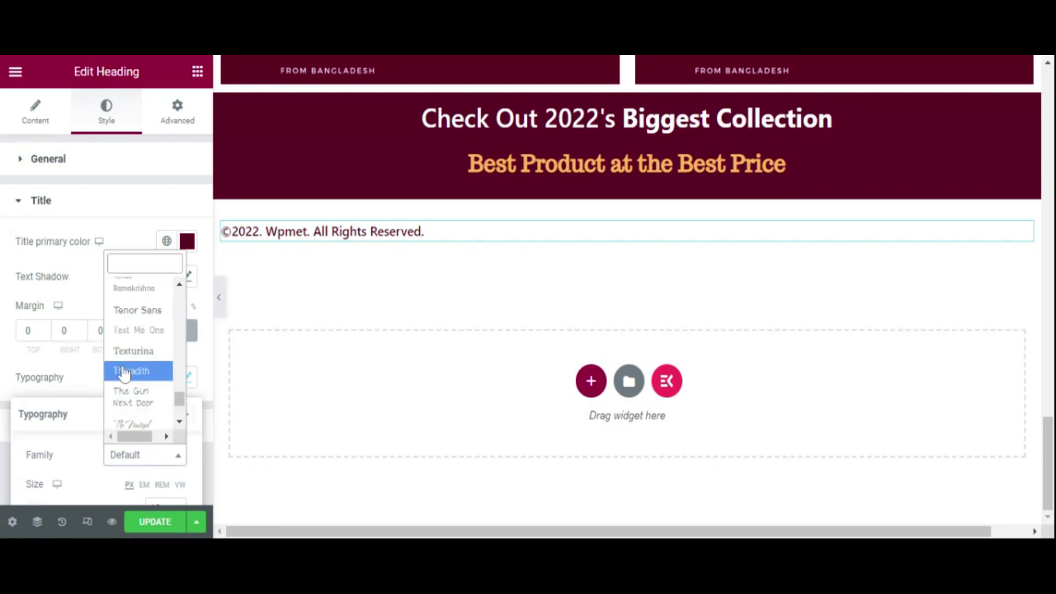
pyautogui.scroll(-3, 125, 374)
pyautogui.click(144, 370)
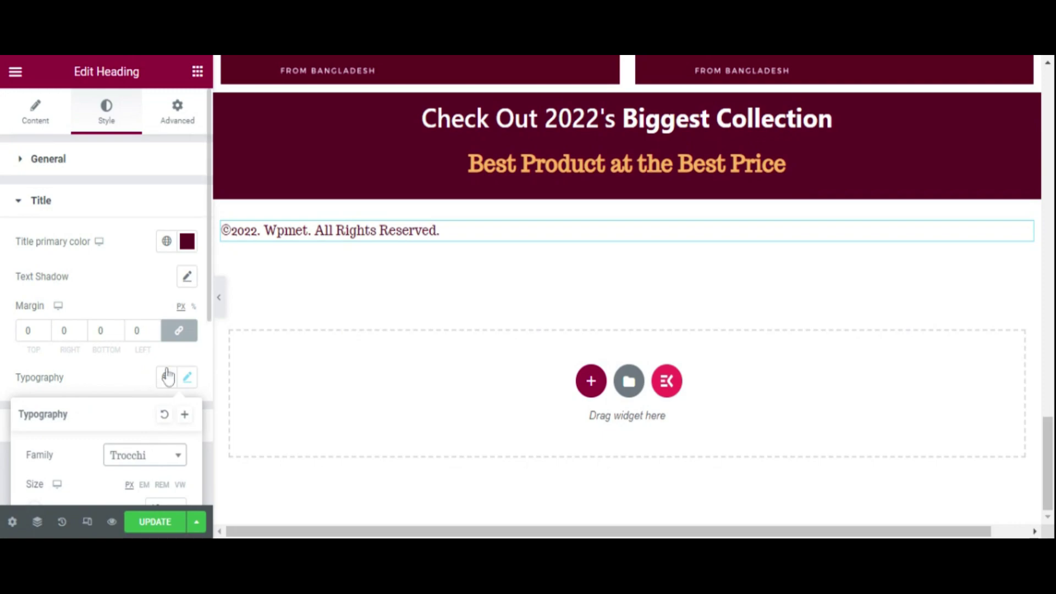
# Step: Increase the copyright heading's font size to 24 px
pyautogui.scroll(-3, 159, 391)
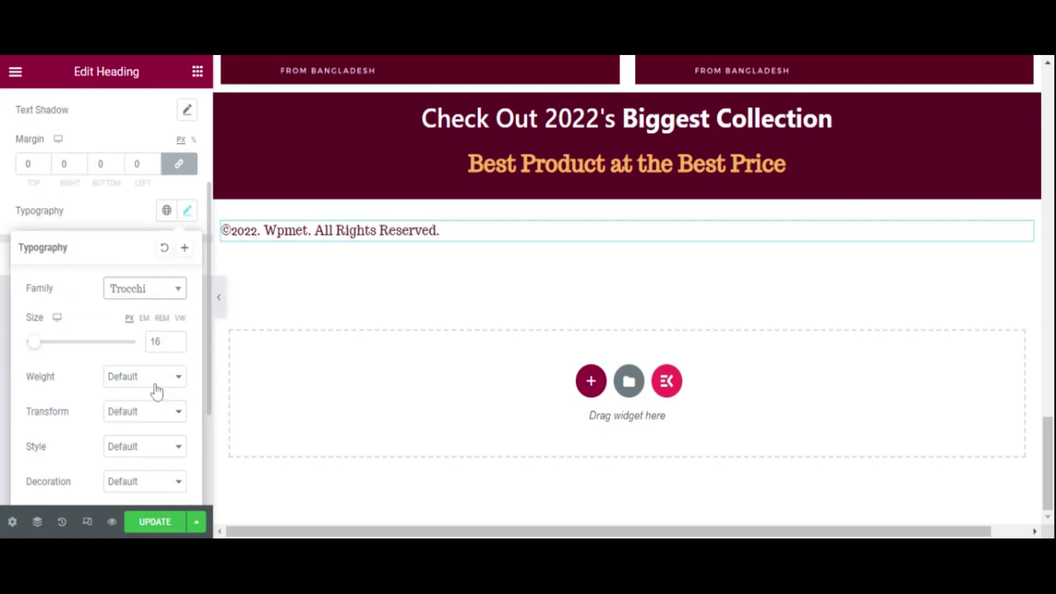
pyautogui.moveTo(34, 342); pyautogui.dragTo(40, 344)
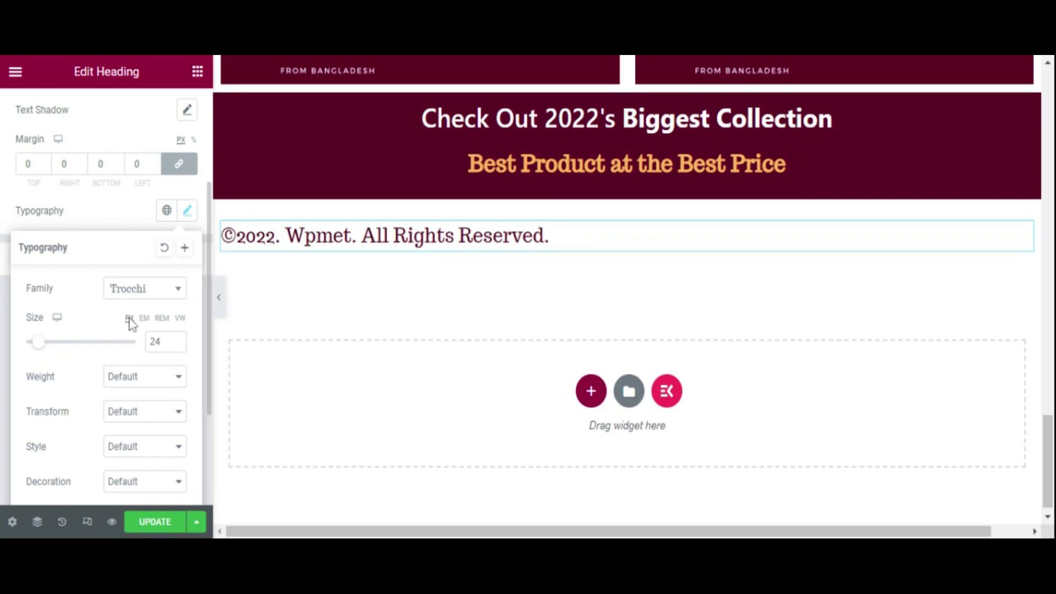
pyautogui.scroll(-3, 194, 300)
pyautogui.scroll(5, 176, 326)
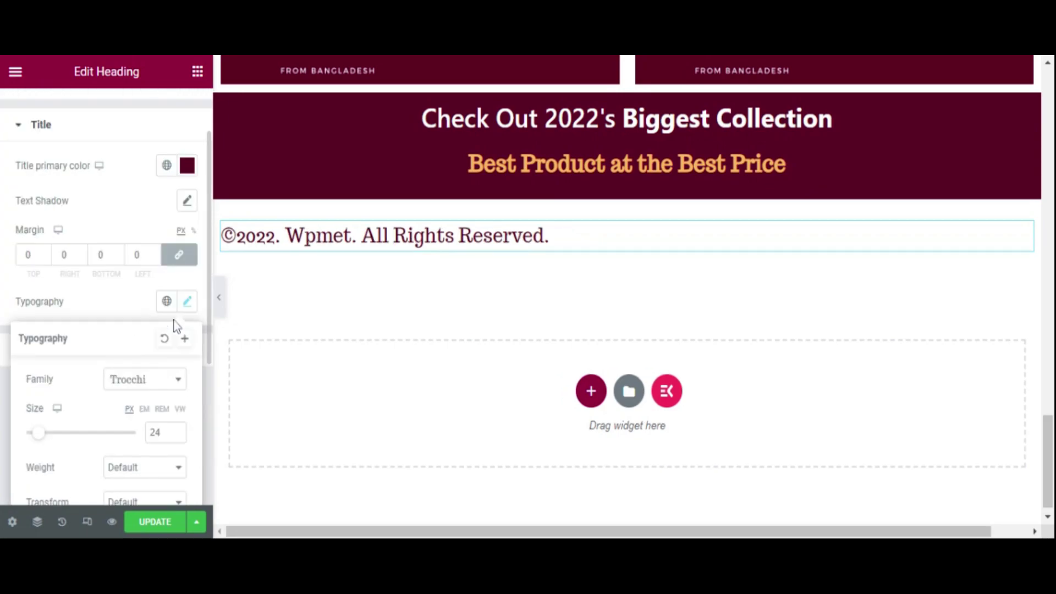
pyautogui.scroll(2, 163, 319)
pyautogui.click(142, 256)
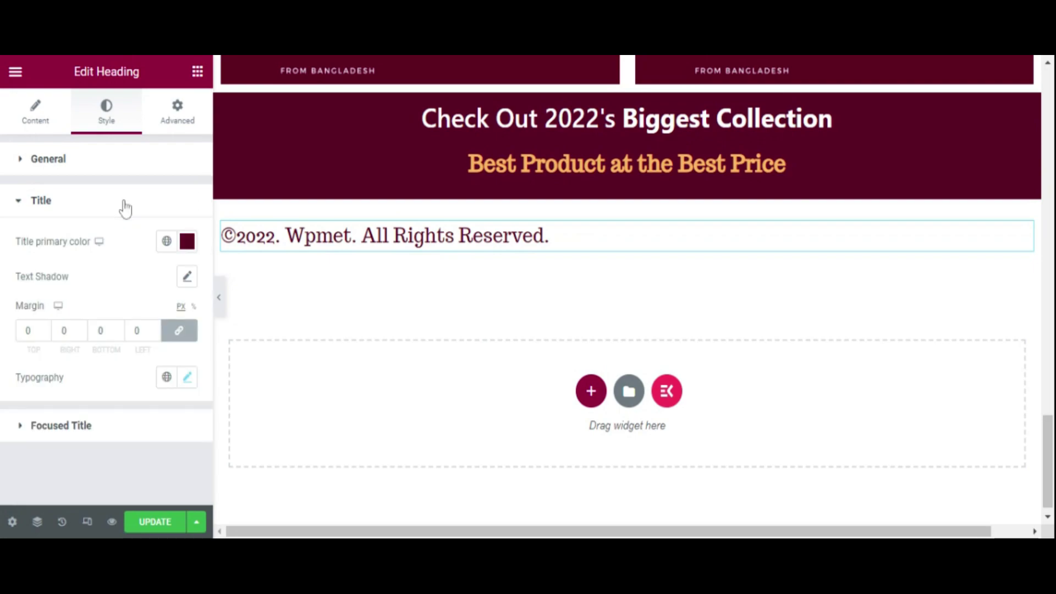
# Step: Center-align the copyright heading within the footer section
pyautogui.click(47, 116)
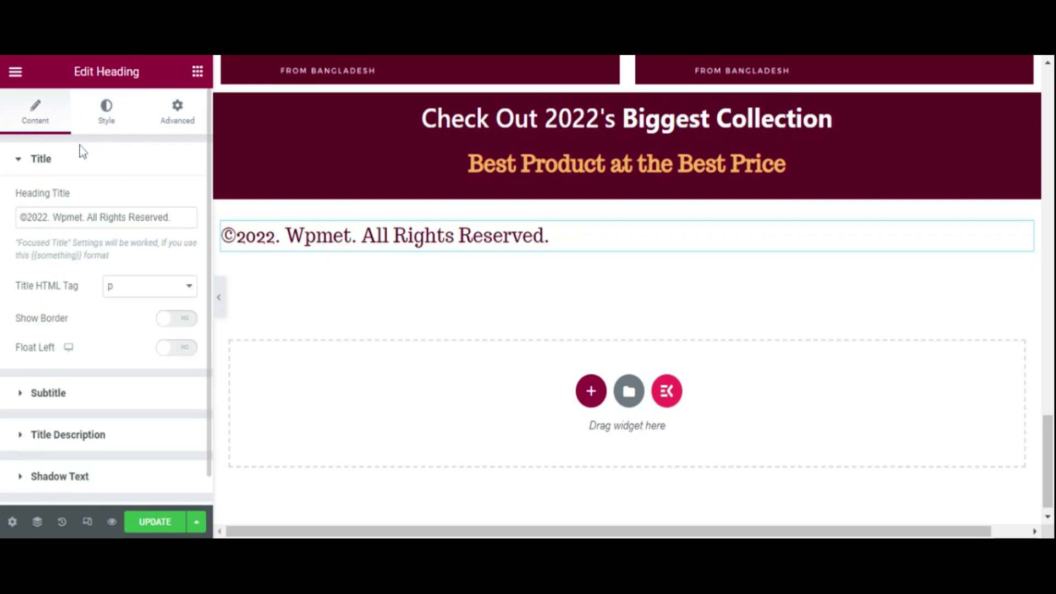
pyautogui.scroll(-1, 126, 368)
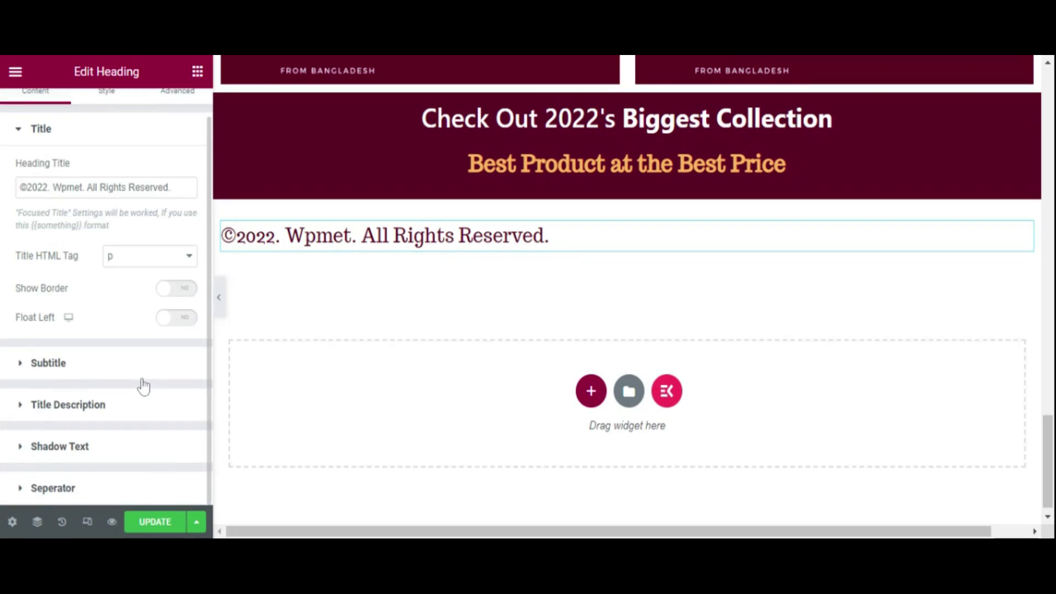
pyautogui.click(141, 375)
pyautogui.click(122, 292)
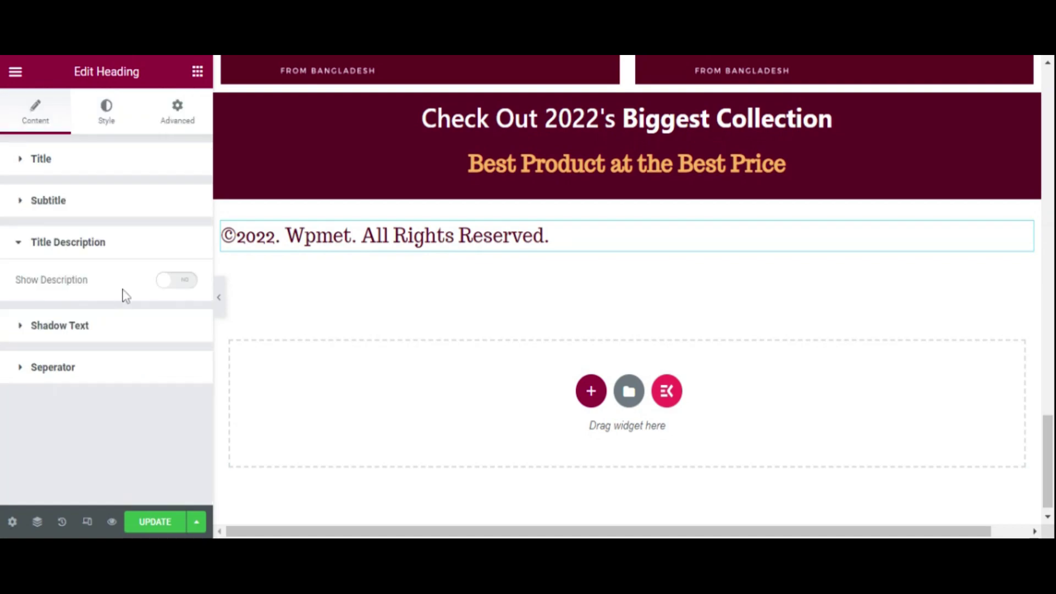
pyautogui.click(110, 367)
pyautogui.click(108, 110)
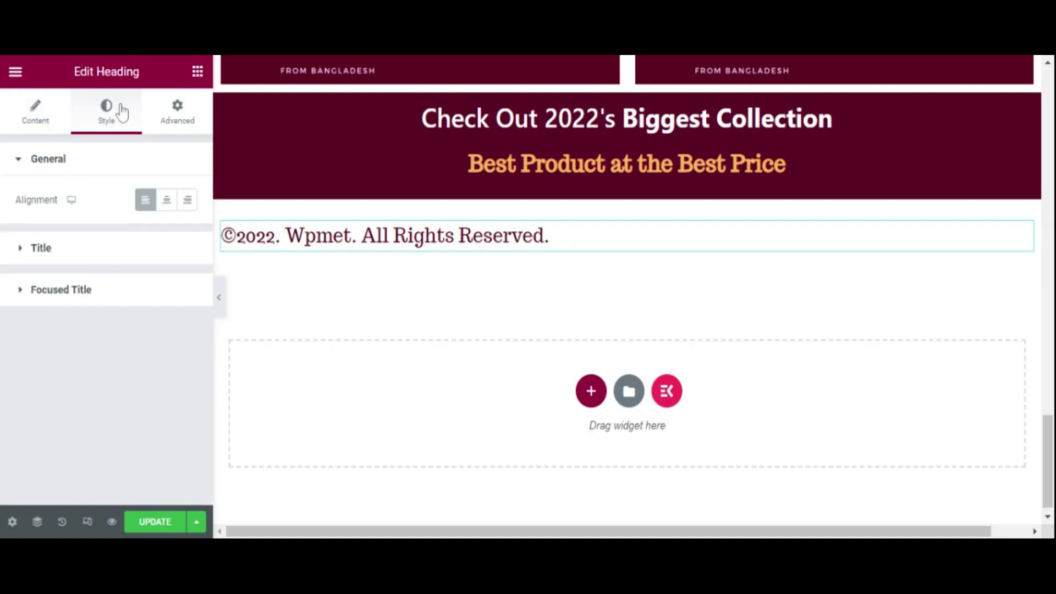
pyautogui.click(164, 200)
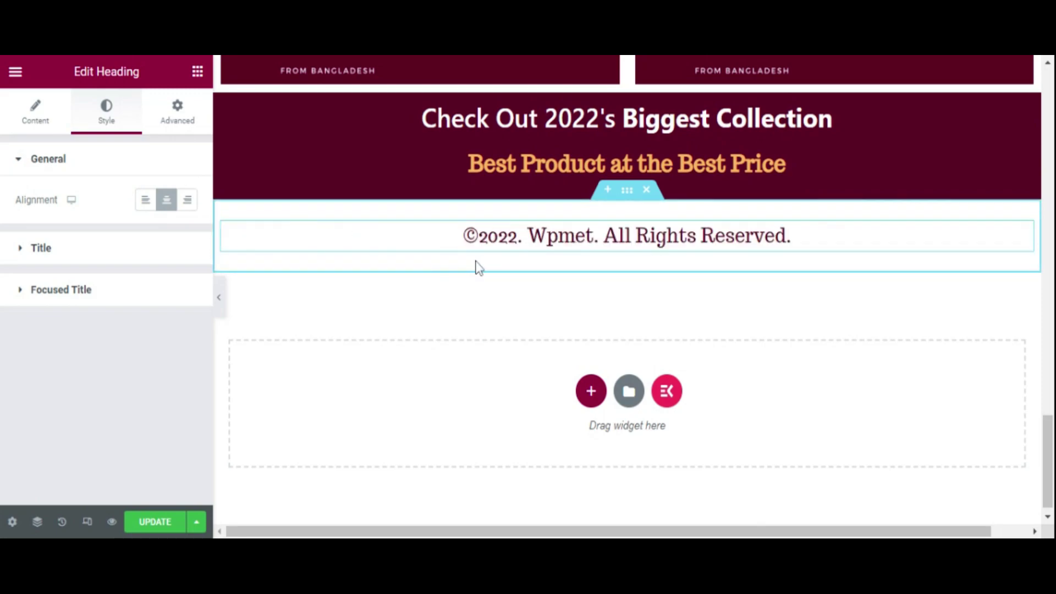
# Step: Add a text shadow with the default settings, blur 10, to the copyright heading
pyautogui.click(87, 256)
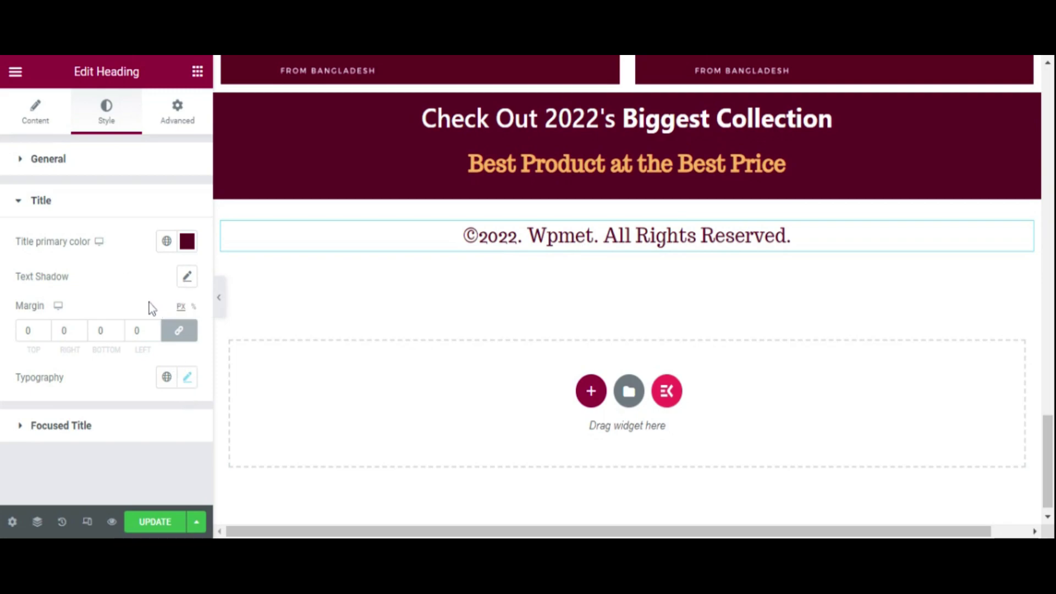
pyautogui.click(187, 277)
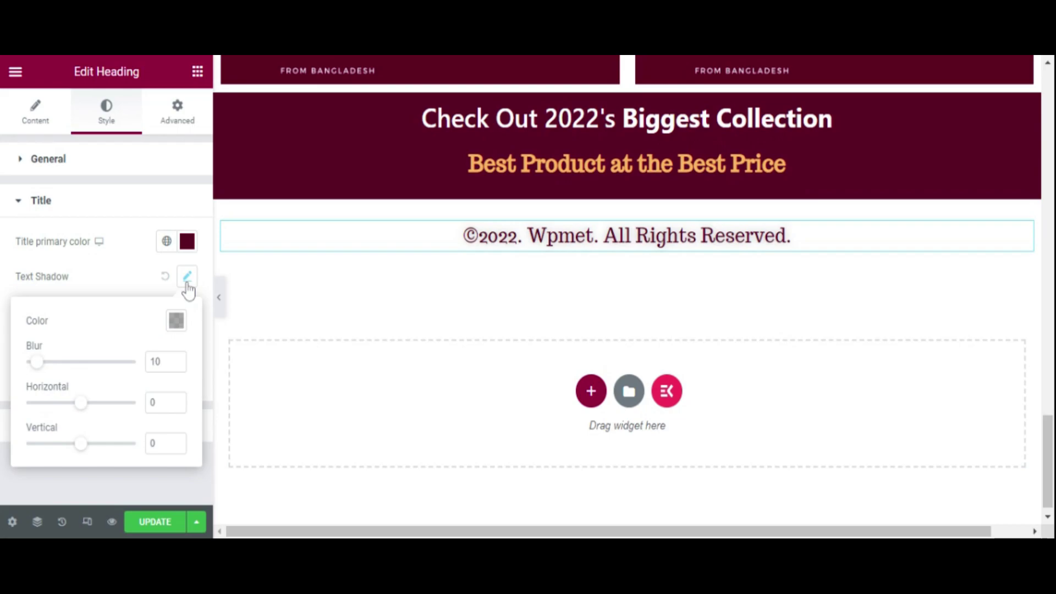
pyautogui.click(186, 279)
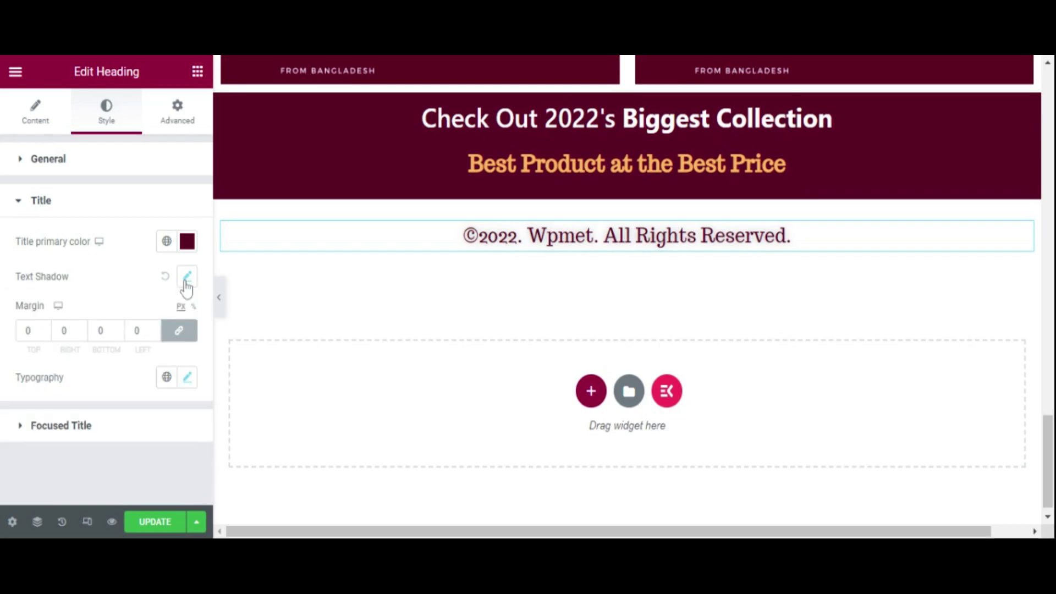
pyautogui.click(40, 113)
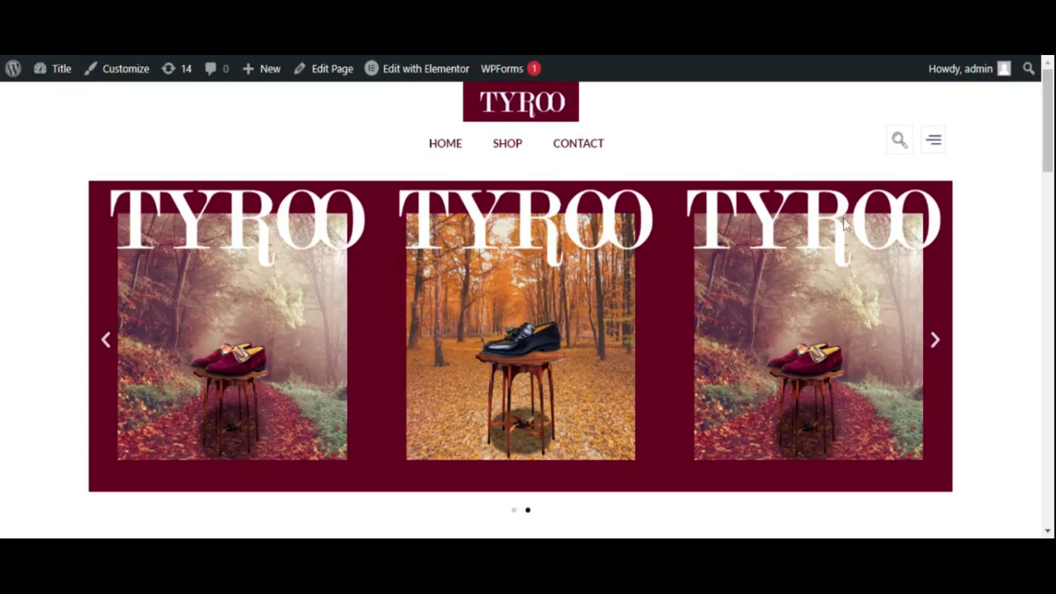
# Step: Check the live page's banner carousel by moving its slides forward and back
pyautogui.scroll(-2, 845, 224)
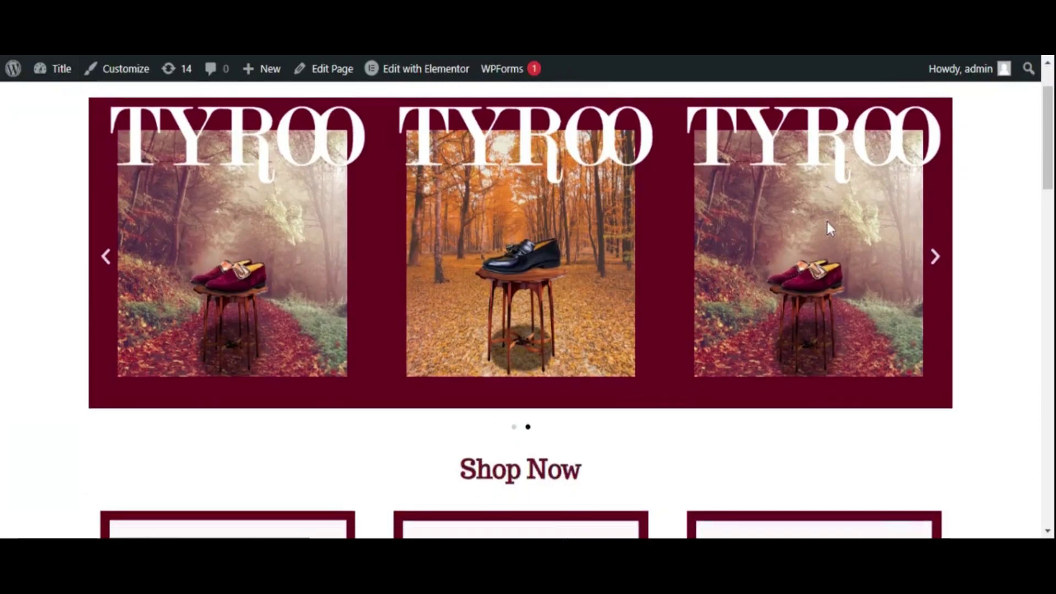
pyautogui.click(936, 258)
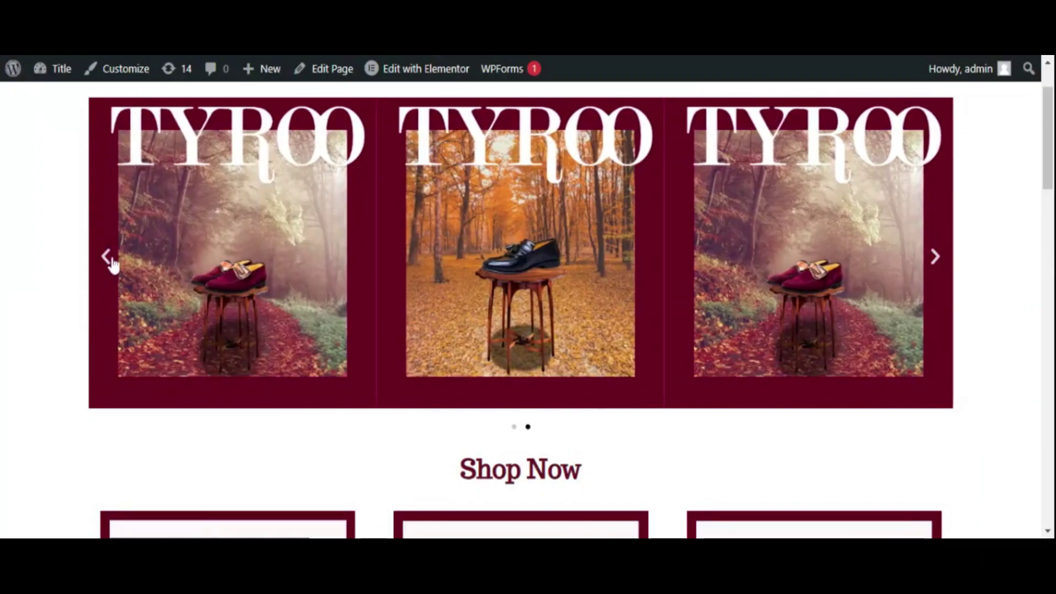
pyautogui.click(109, 259)
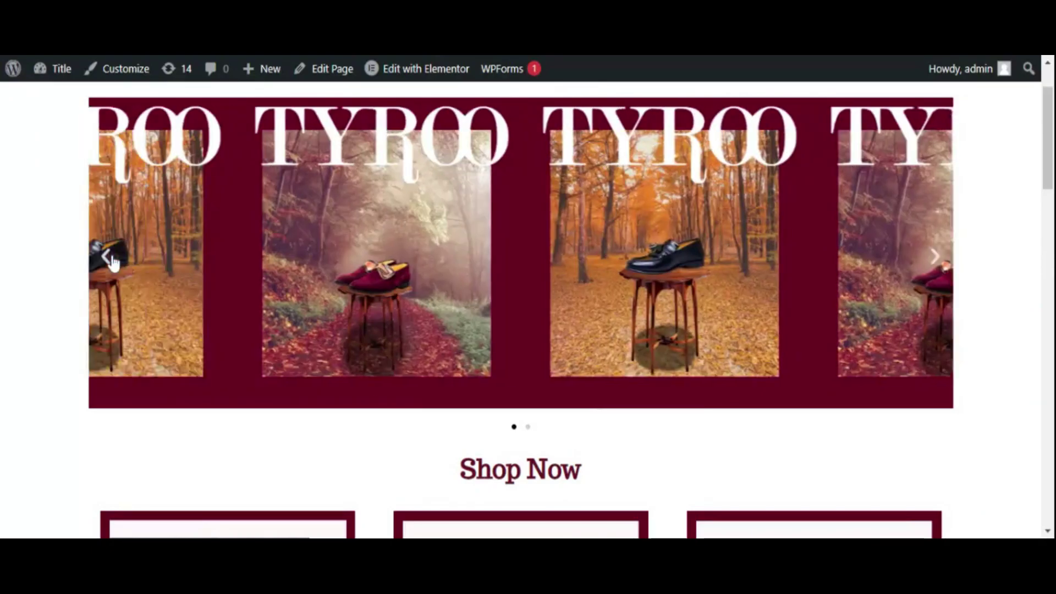
pyautogui.click(934, 259)
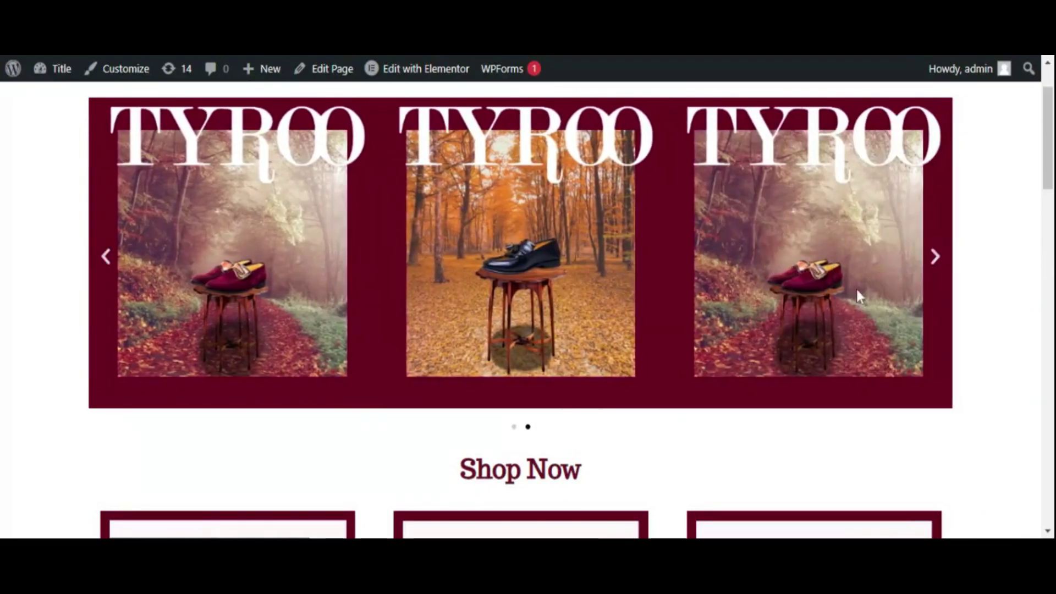
# Step: Review the rest of the live page, from the product grid and customer reviews to the Buy Now call to action and footer
pyautogui.scroll(-6, 856, 294)
pyautogui.scroll(-2, 282, 306)
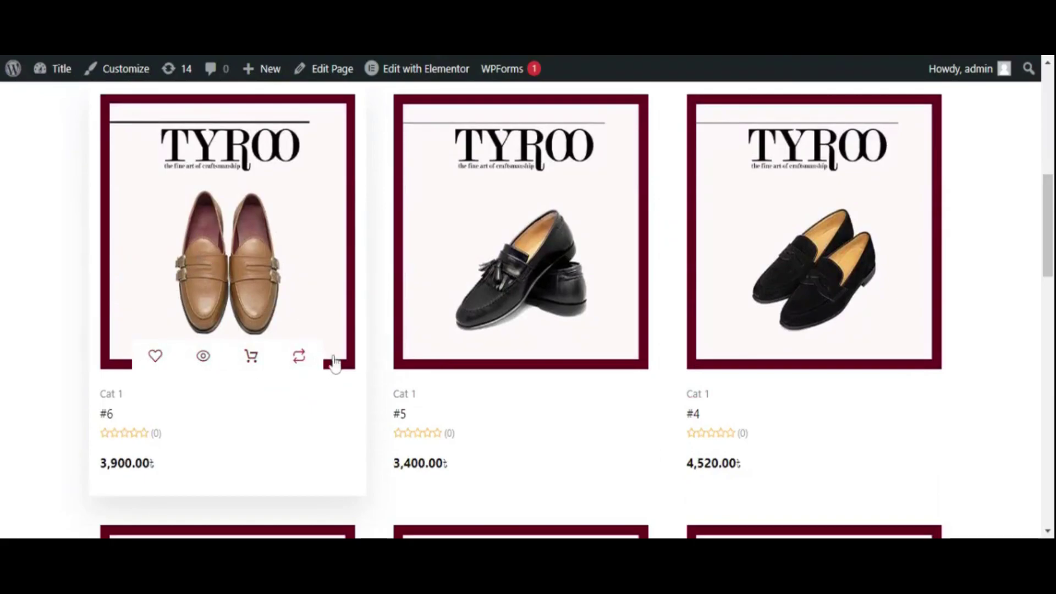
pyautogui.scroll(-5, 822, 313)
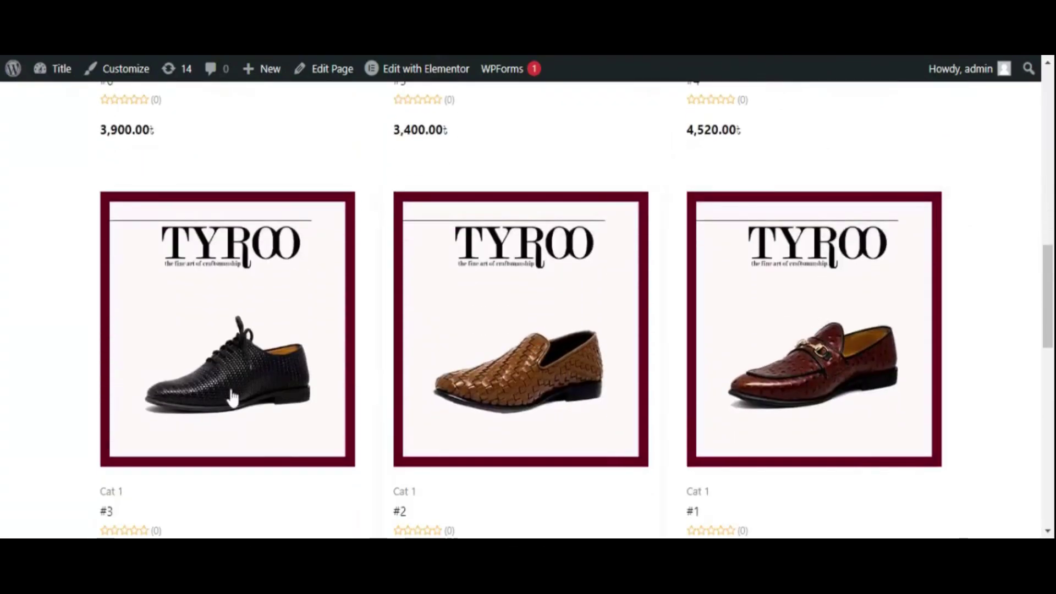
pyautogui.scroll(-2, 146, 405)
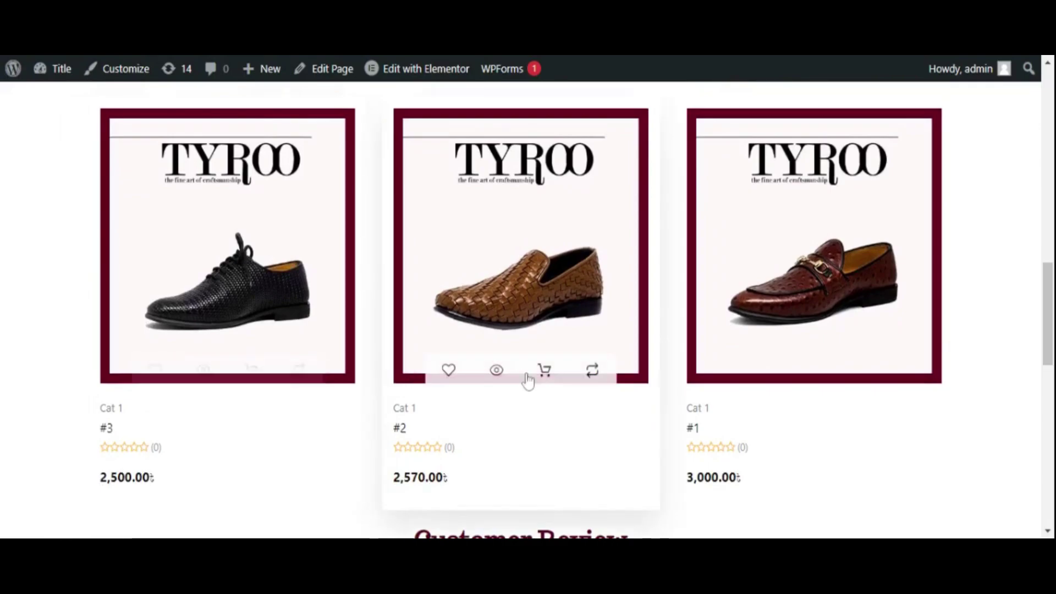
pyautogui.scroll(-1, 787, 462)
pyautogui.scroll(-8, 786, 462)
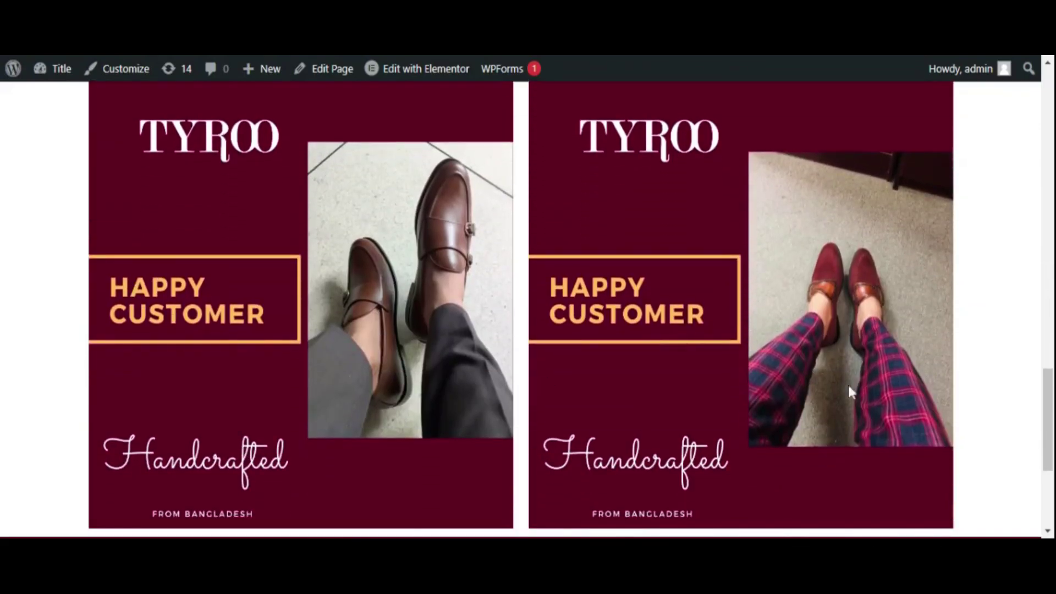
pyautogui.scroll(-4, 850, 391)
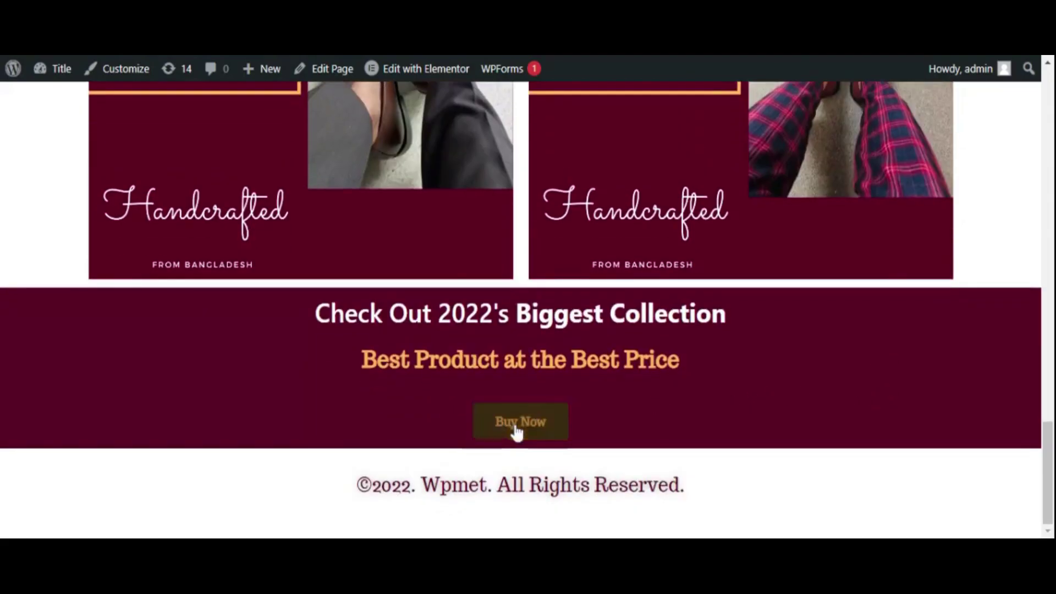
pyautogui.click(538, 425)
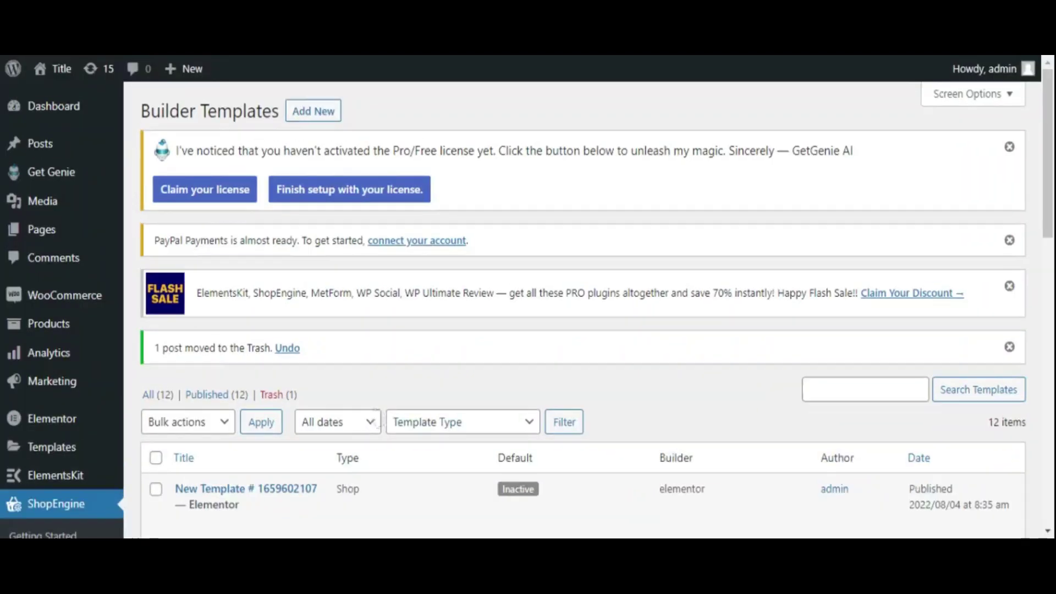
# Step: Start a new ShopEngine builder template and name it "Shop Page (Sopify Style)"
pyautogui.scroll(-5, 256, 332)
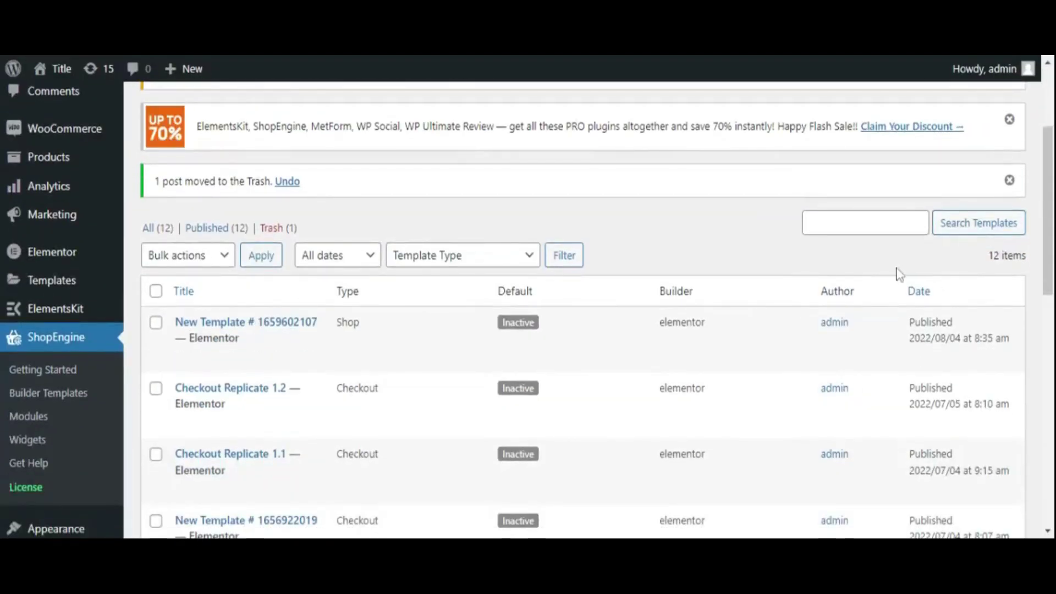
pyautogui.scroll(3, 382, 205)
pyautogui.click(298, 108)
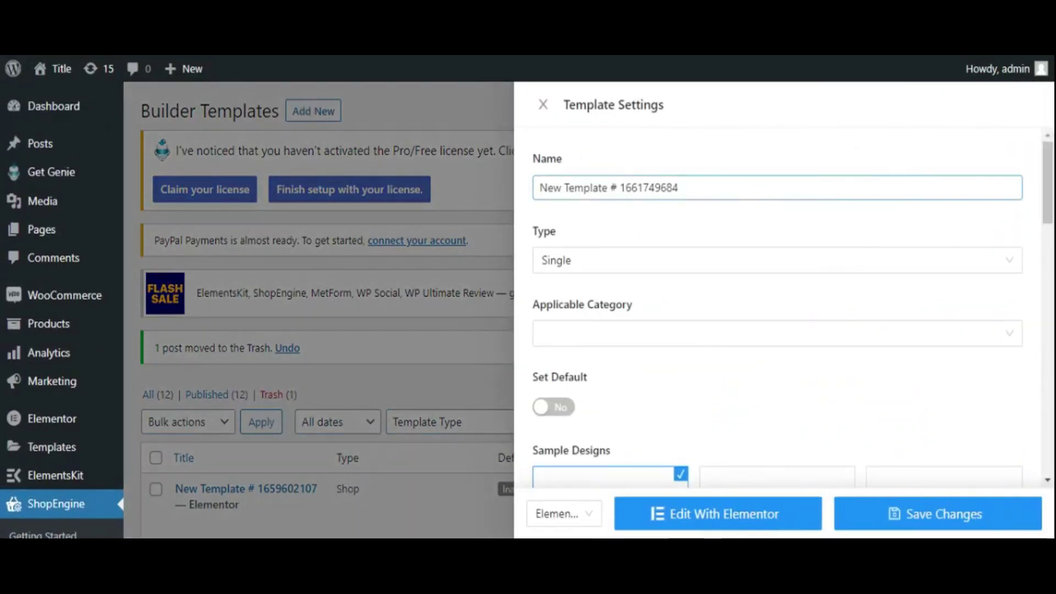
pyautogui.moveTo(679, 188); pyautogui.dragTo(499, 183)
pyautogui.write('Shop')
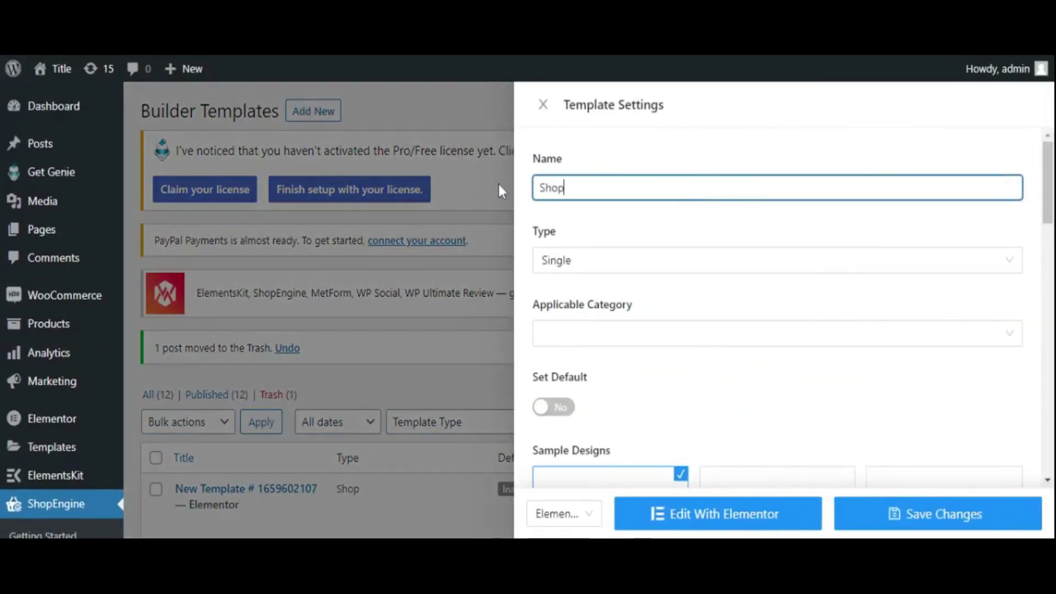
pyautogui.write(' Page (Sopify Style)')
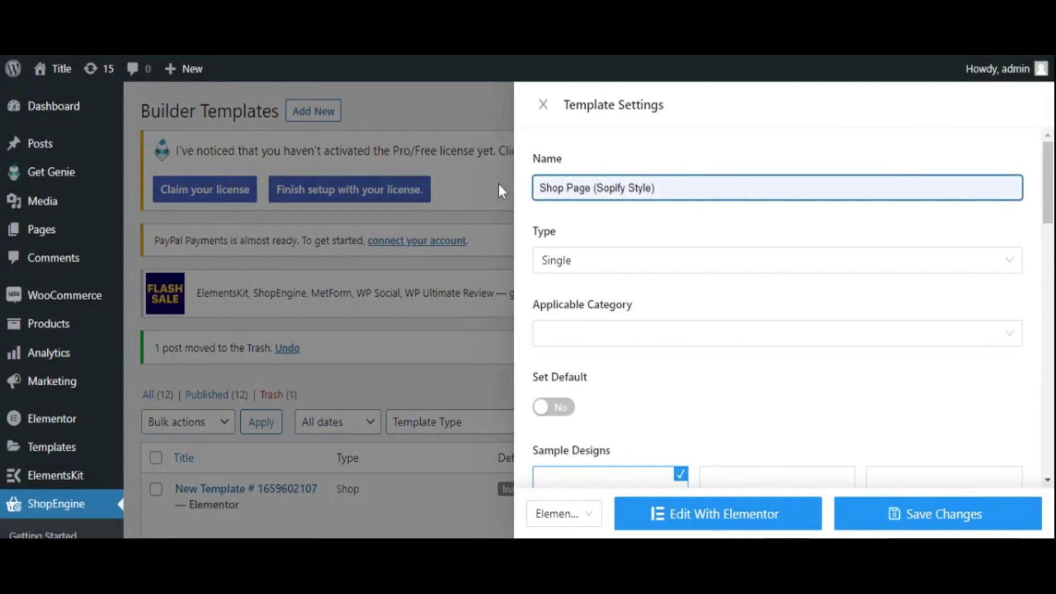
# Step: Set the new builder template's type to Shop
pyautogui.click(627, 260)
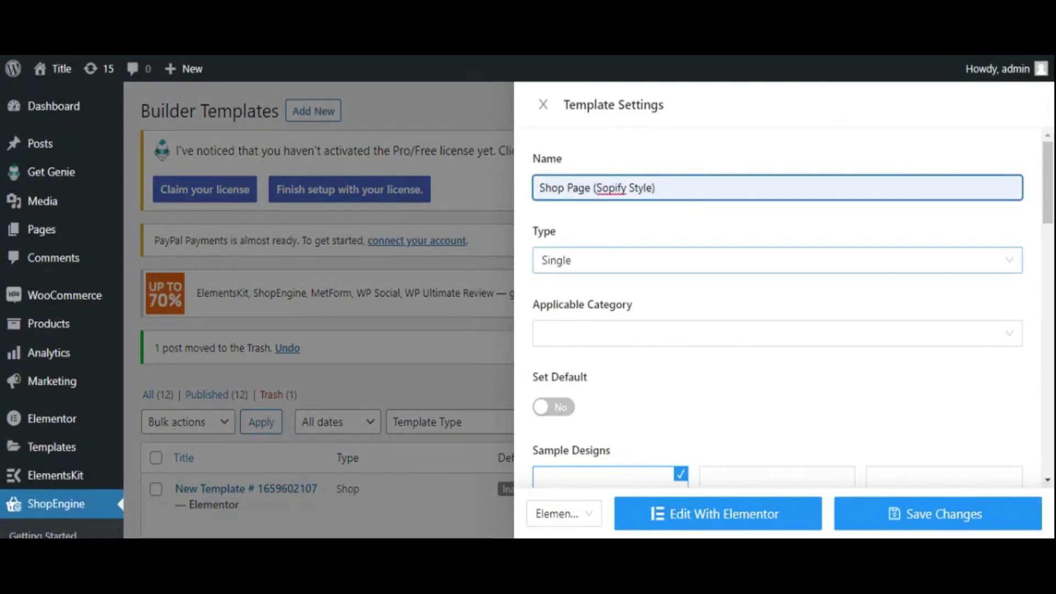
pyautogui.click(615, 260)
pyautogui.click(610, 260)
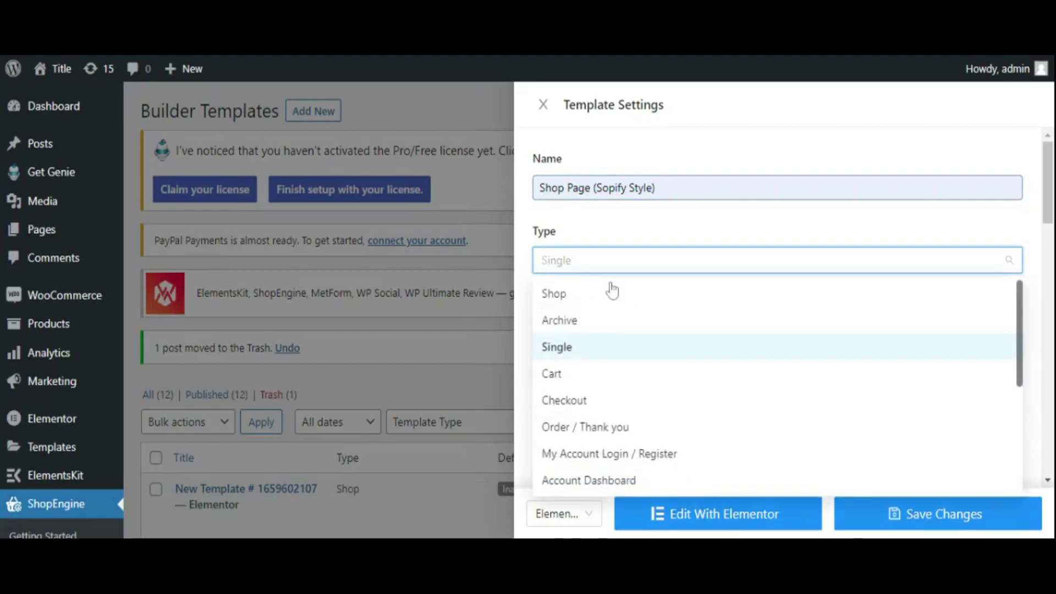
pyautogui.click(608, 293)
# Step: Choose the Shop Design 1 sample design for the template and open it for editing in Elementor
pyautogui.scroll(-3, 635, 289)
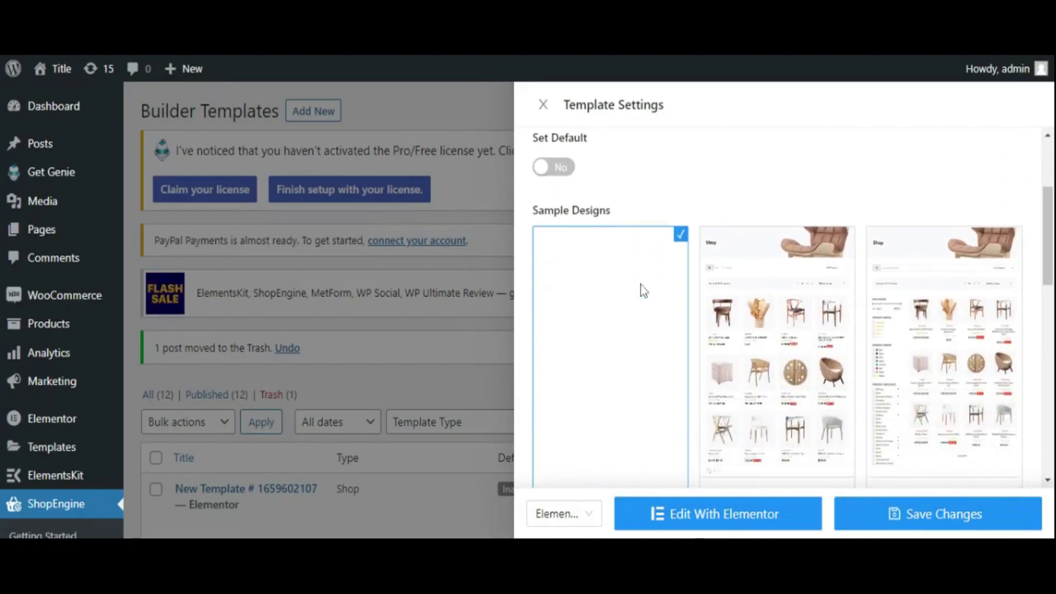
pyautogui.click(790, 300)
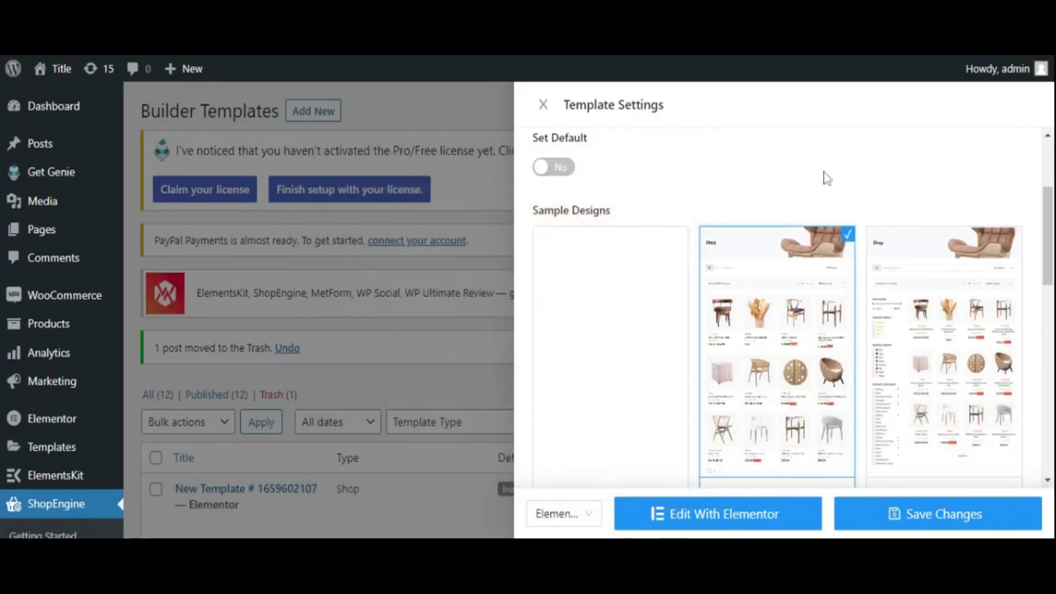
pyautogui.scroll(-3, 770, 258)
pyautogui.moveTo(787, 269)
pyautogui.scroll(-4, 786, 270)
pyautogui.scroll(2, 935, 352)
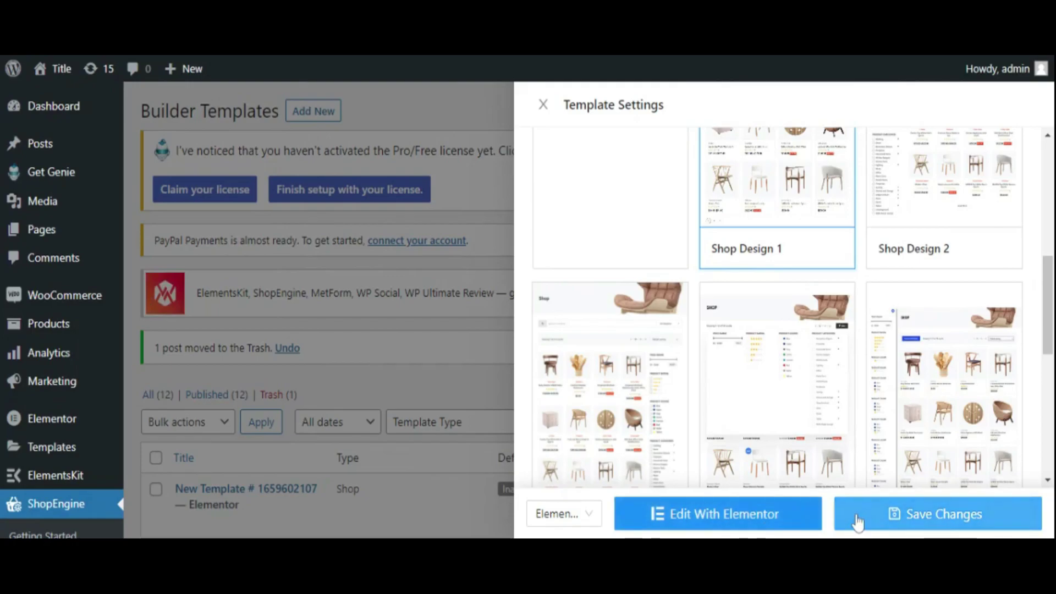
pyautogui.click(806, 522)
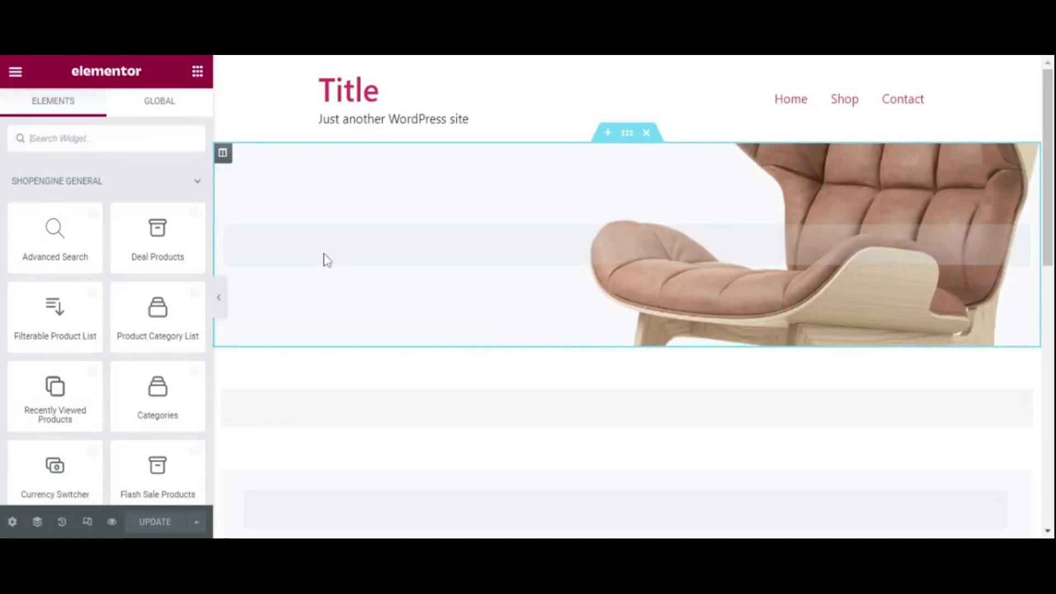
# Step: Exit to the WordPress editor, change the page template to Elementor Canvas and update the builder template
pyautogui.click(17, 74)
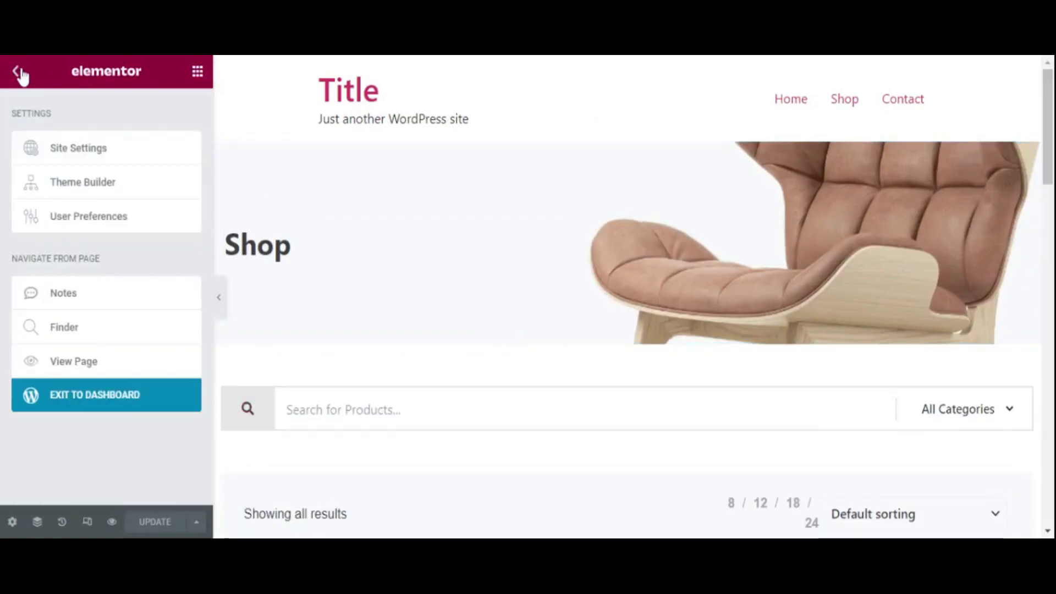
pyautogui.click(107, 407)
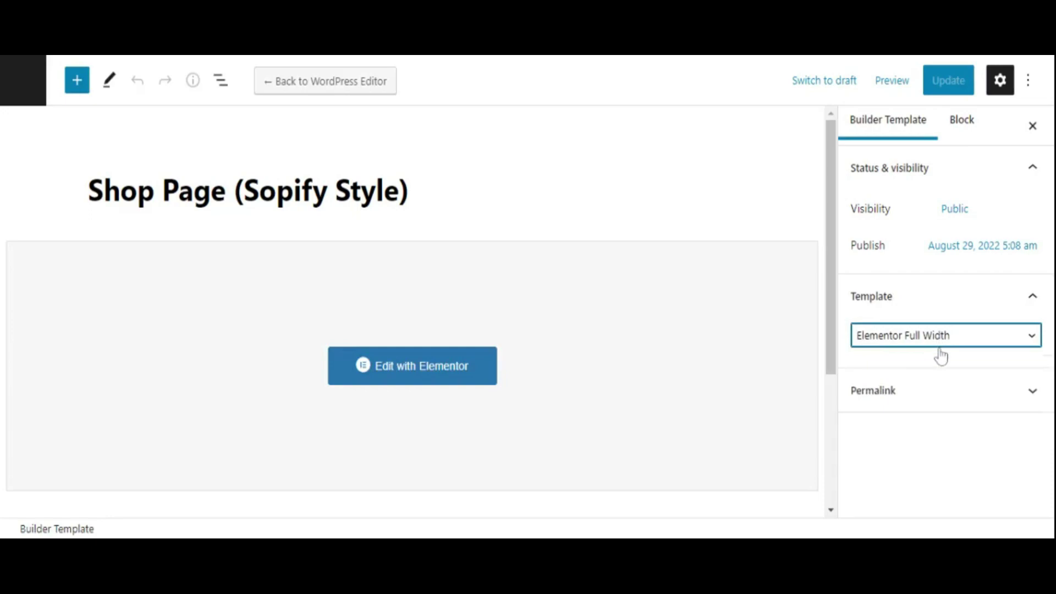
pyautogui.click(939, 392)
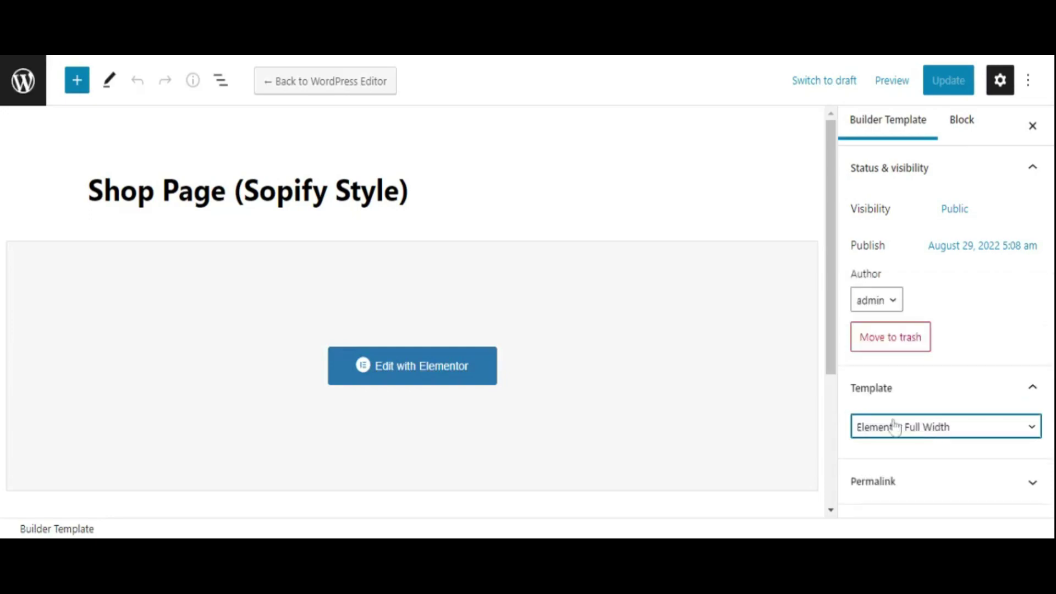
pyautogui.click(874, 452)
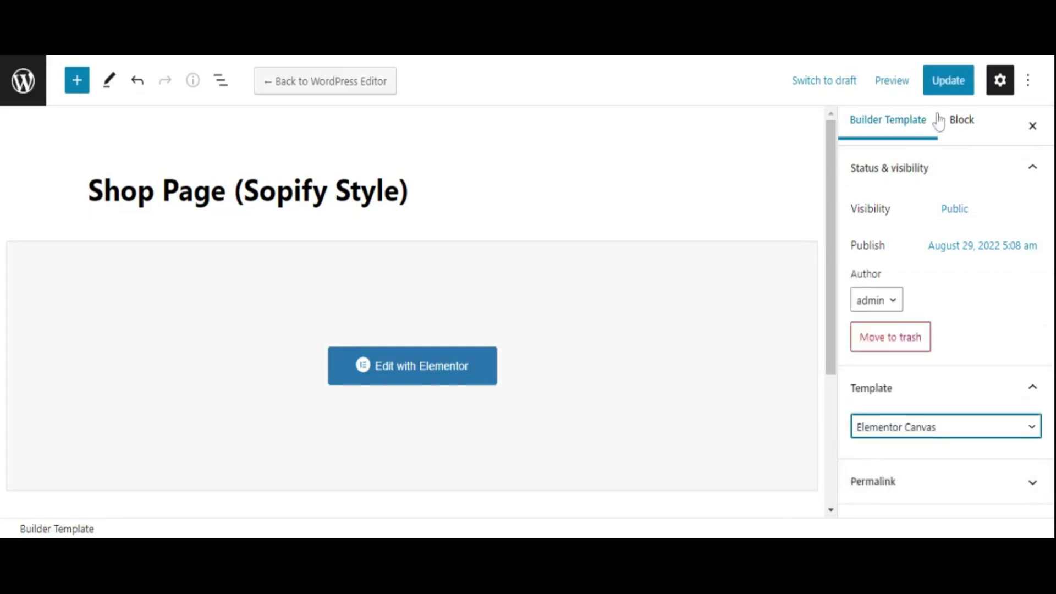
pyautogui.click(938, 98)
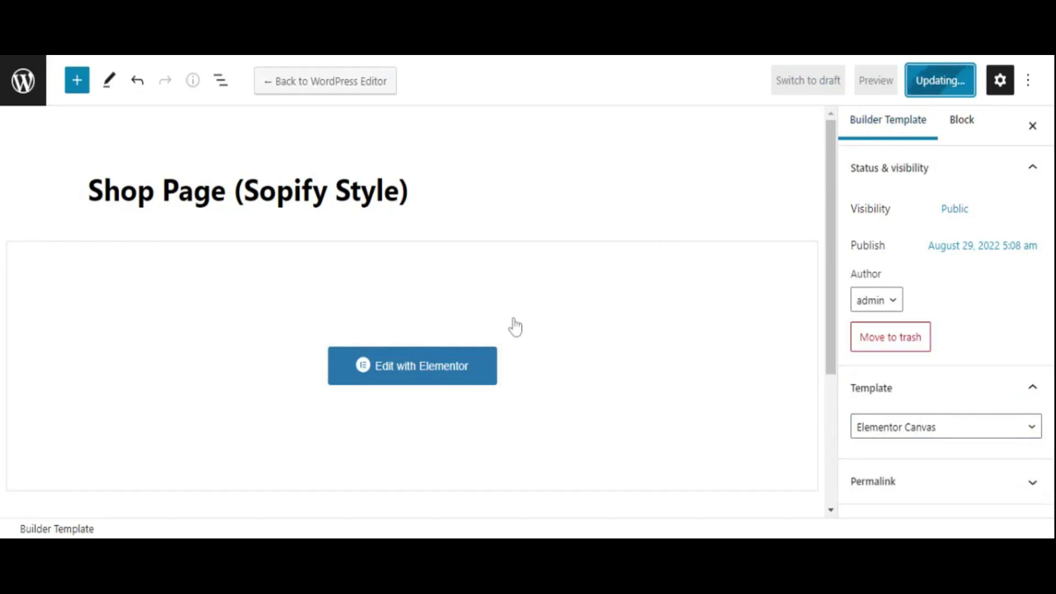
# Step: Reopen the template in Elementor and replace the Shop banner with an empty single-column section above the product search
pyautogui.click(449, 376)
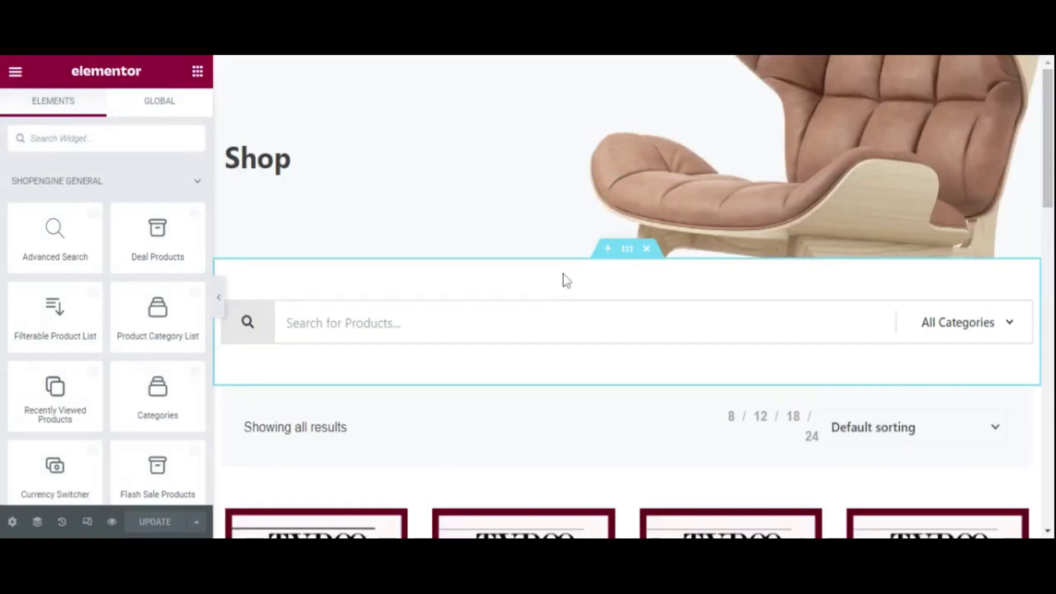
pyautogui.scroll(-3, 342, 253)
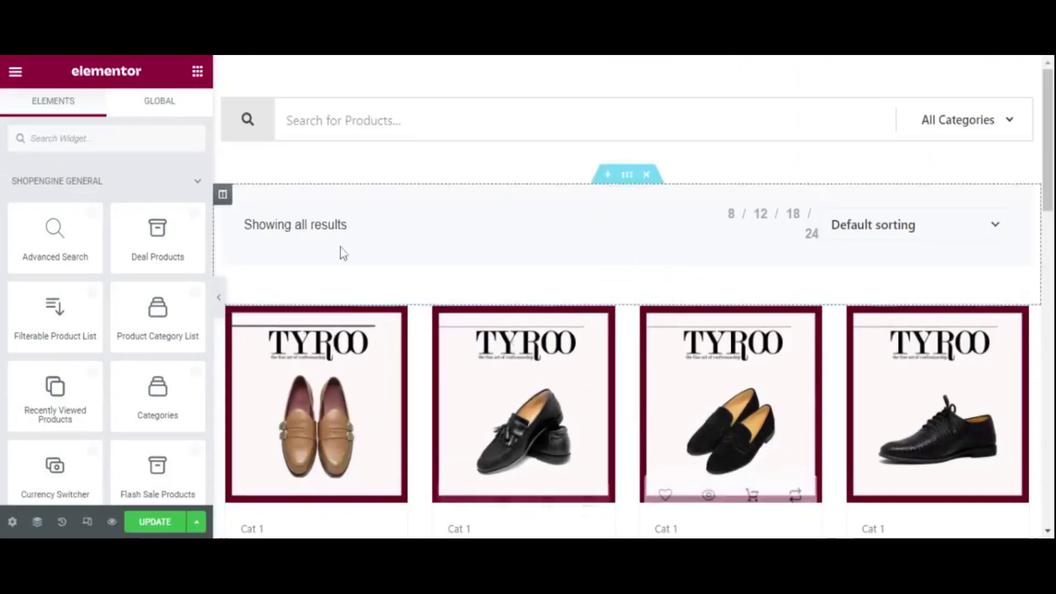
pyautogui.click(605, 65)
pyautogui.click(589, 131)
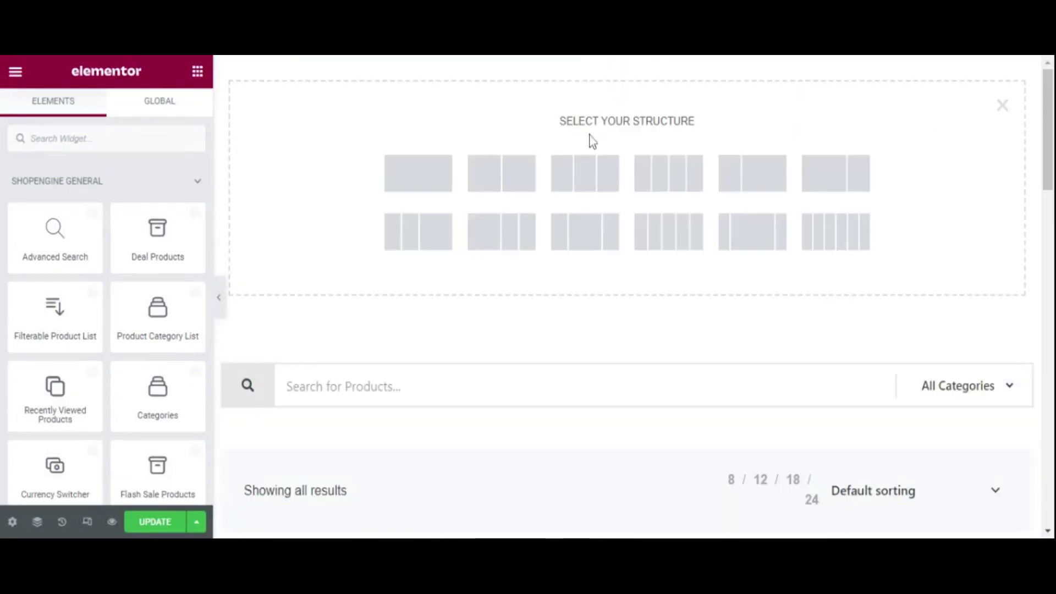
pyautogui.click(434, 177)
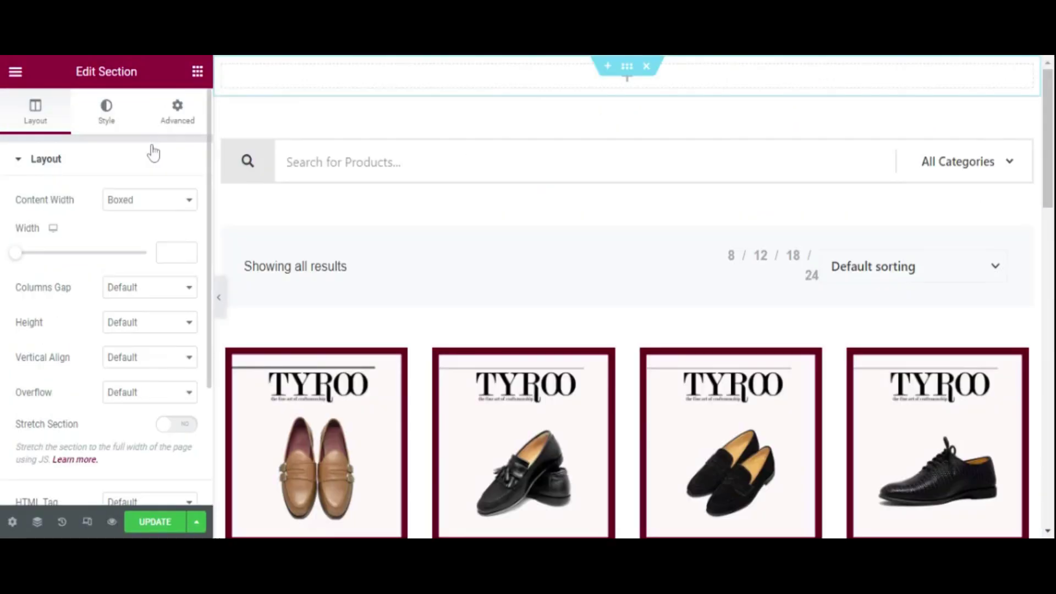
# Step: Find the ElementsKit Heading widget and place it in the new empty section above the product search
pyautogui.click(454, 81)
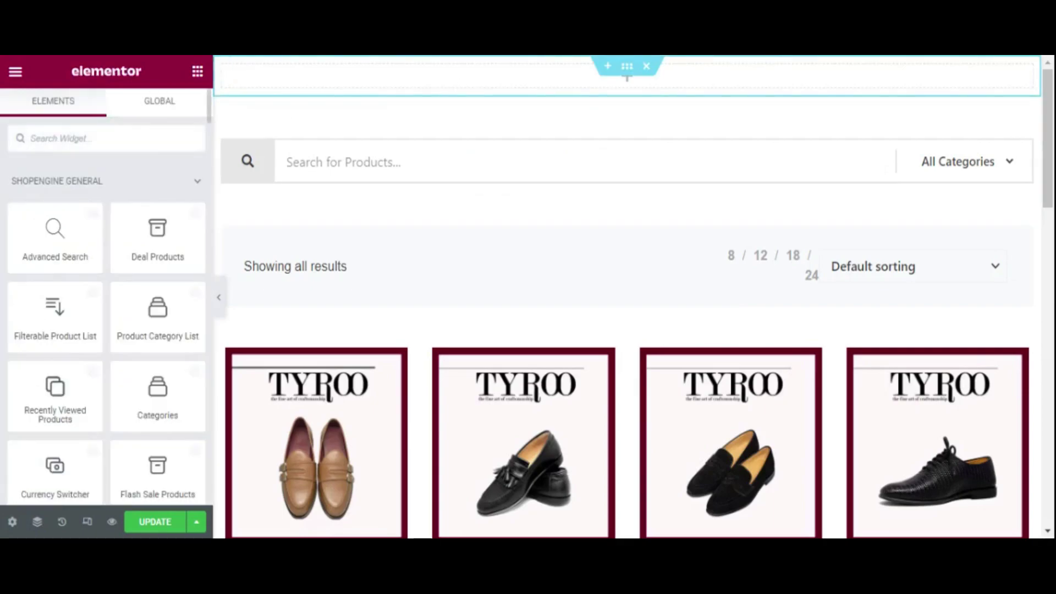
pyautogui.write('headi')
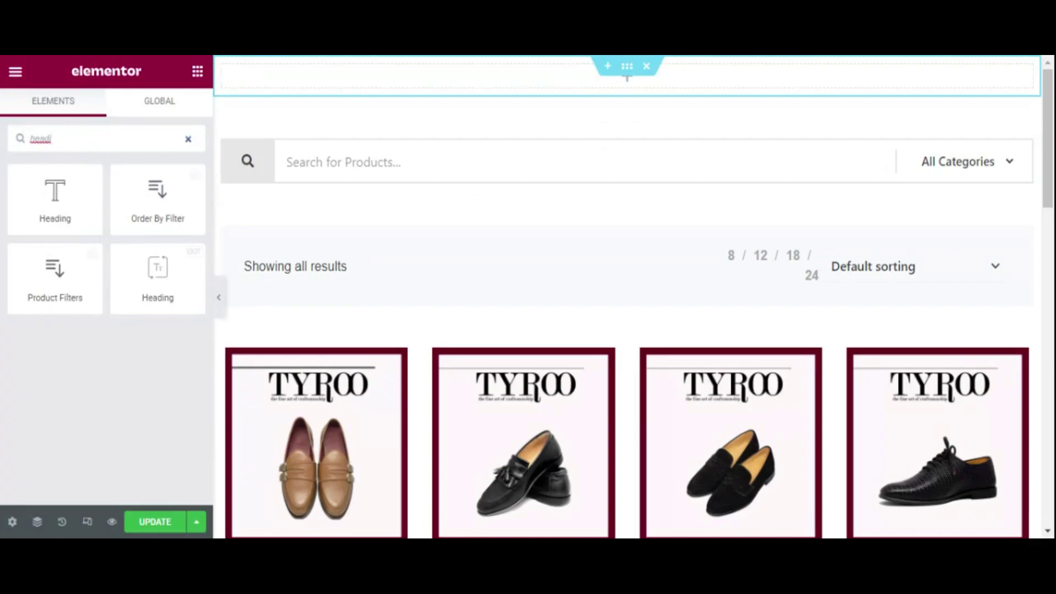
pyautogui.moveTo(158, 270); pyautogui.dragTo(572, 72)
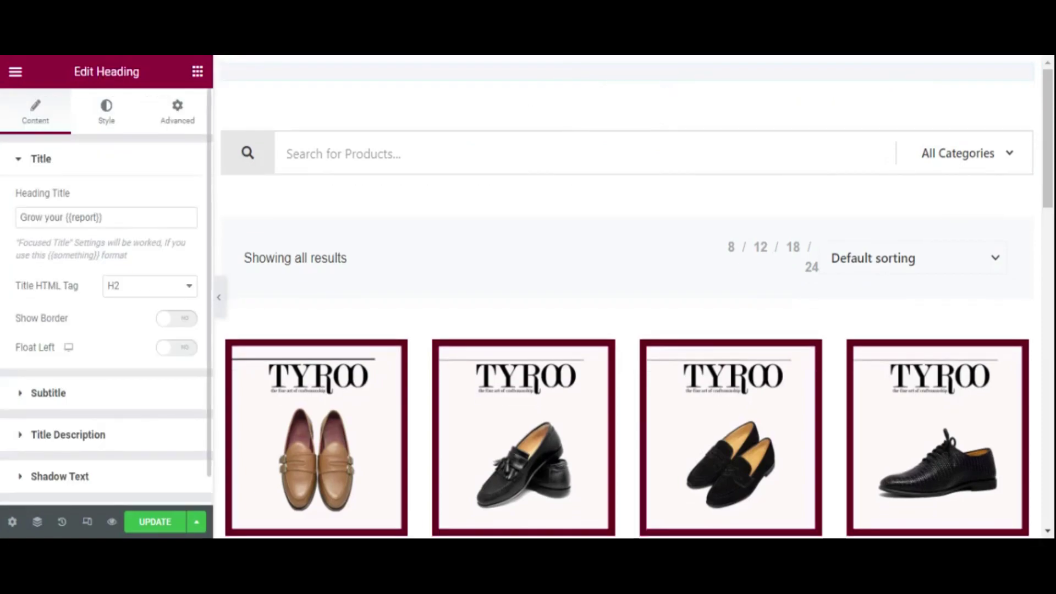
# Step: Set the new heading's text to "{{Shop}} Page" and its title HTML tag to H1
pyautogui.moveTo(63, 218); pyautogui.dragTo(3, 219)
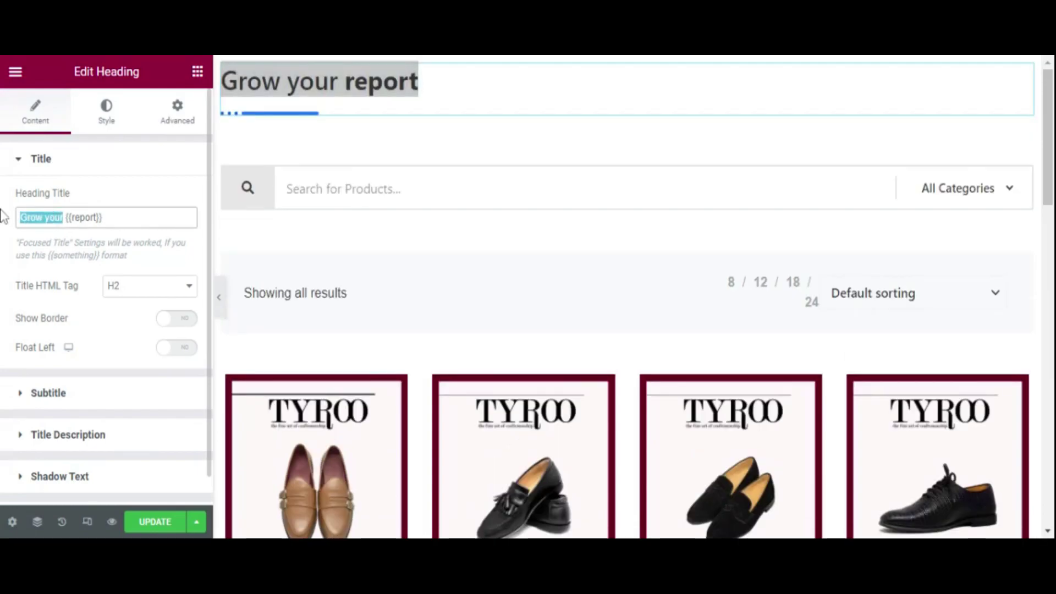
pyautogui.write('Shop')
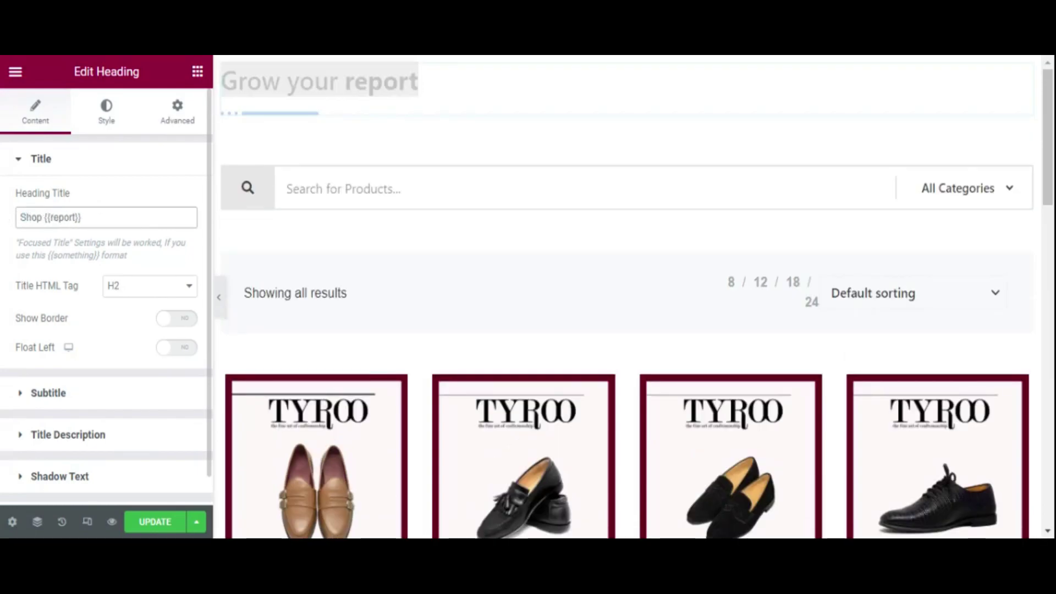
pyautogui.moveTo(76, 218); pyautogui.dragTo(59, 218)
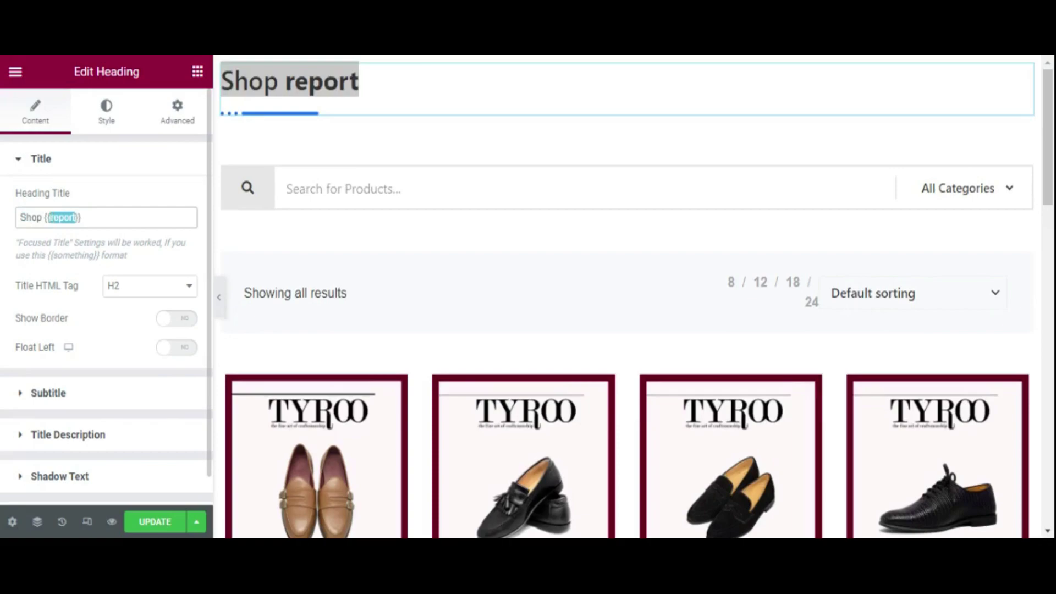
pyautogui.write('Page')
pyautogui.press('Delete')
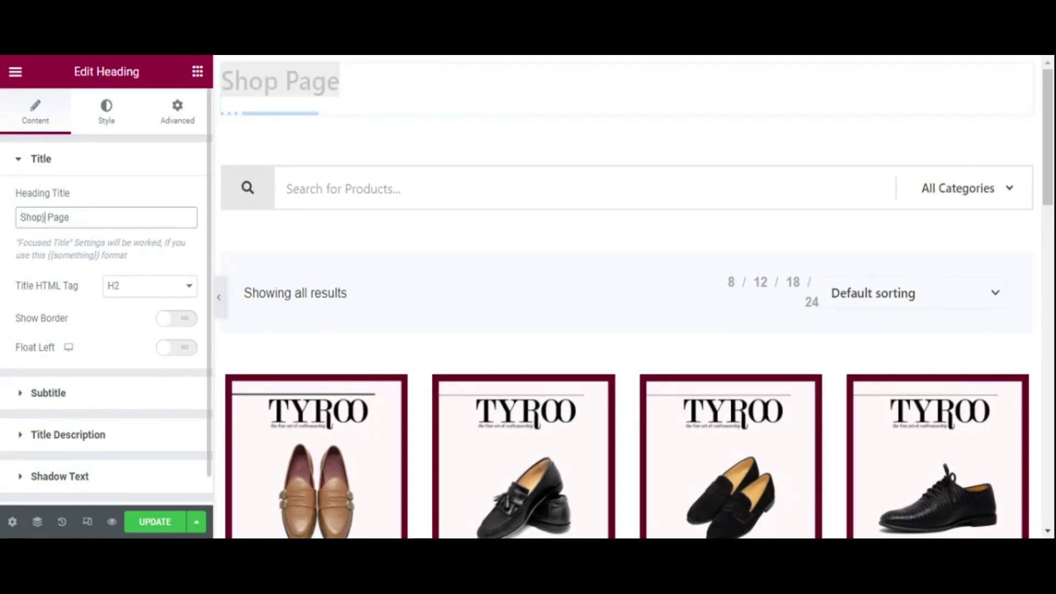
pyautogui.write('{{')
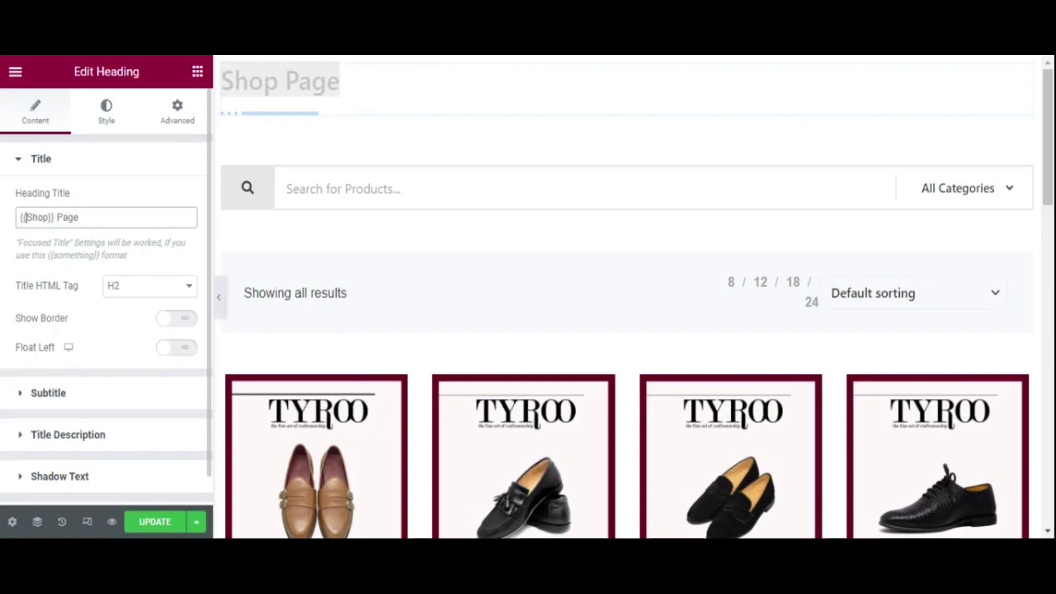
pyautogui.click(170, 289)
pyautogui.click(170, 303)
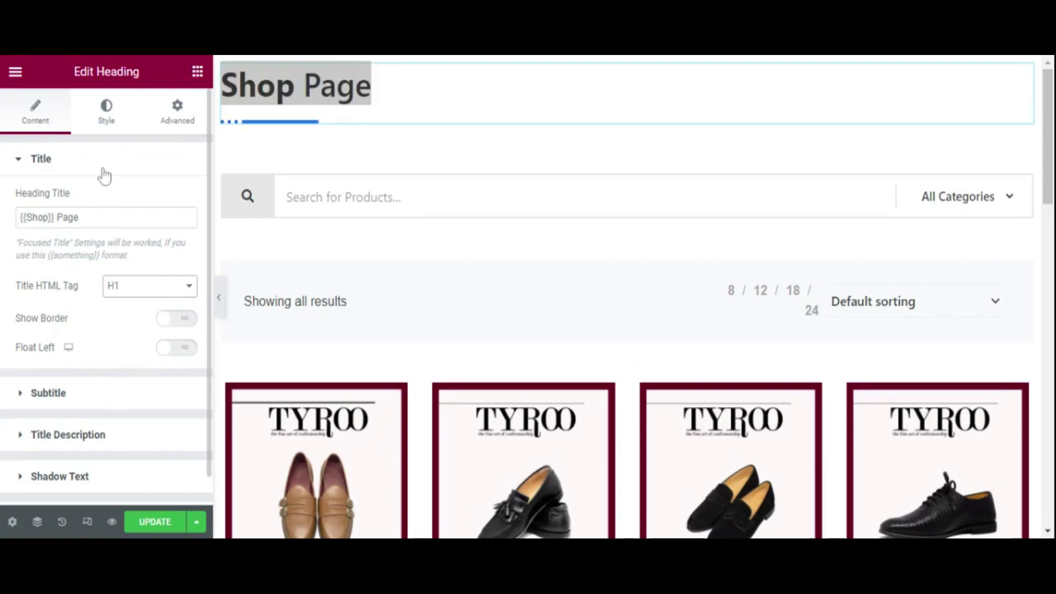
# Step: Center the Shop Page heading and set its title primary color to #5A0624
pyautogui.click(105, 128)
pyautogui.click(172, 201)
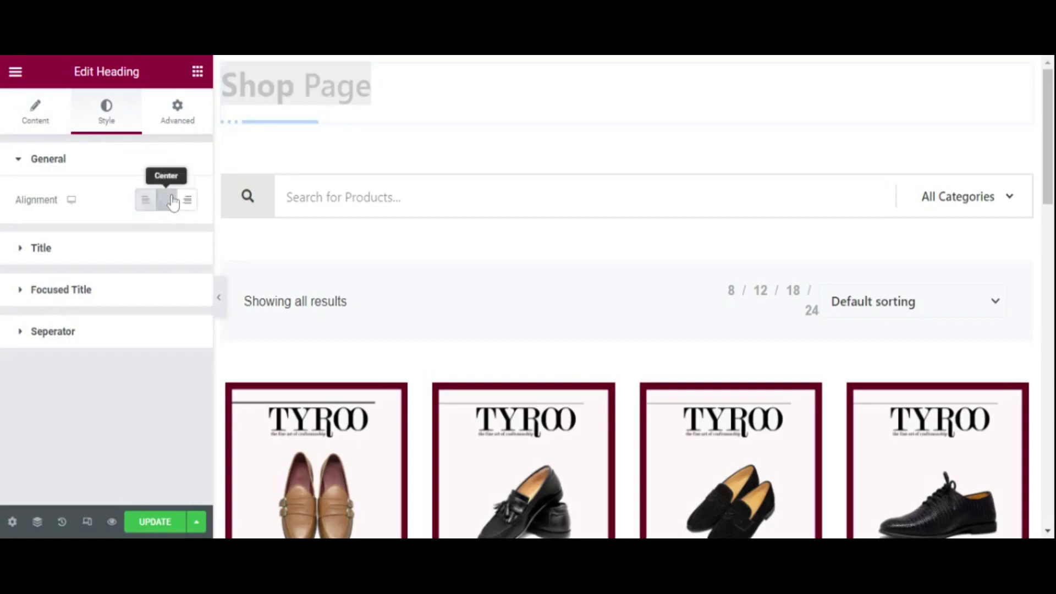
pyautogui.click(132, 261)
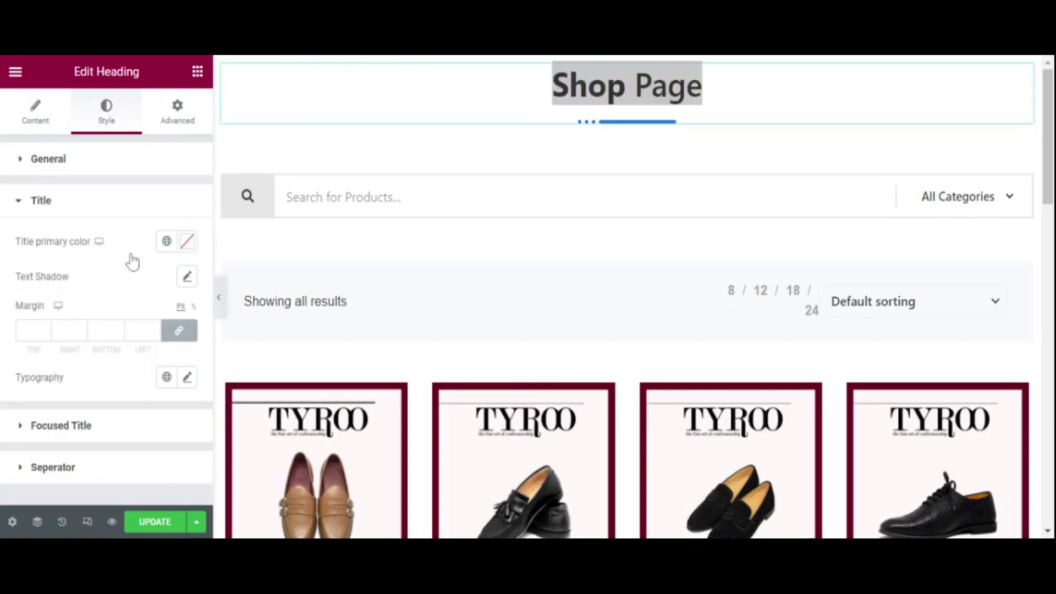
pyautogui.click(187, 242)
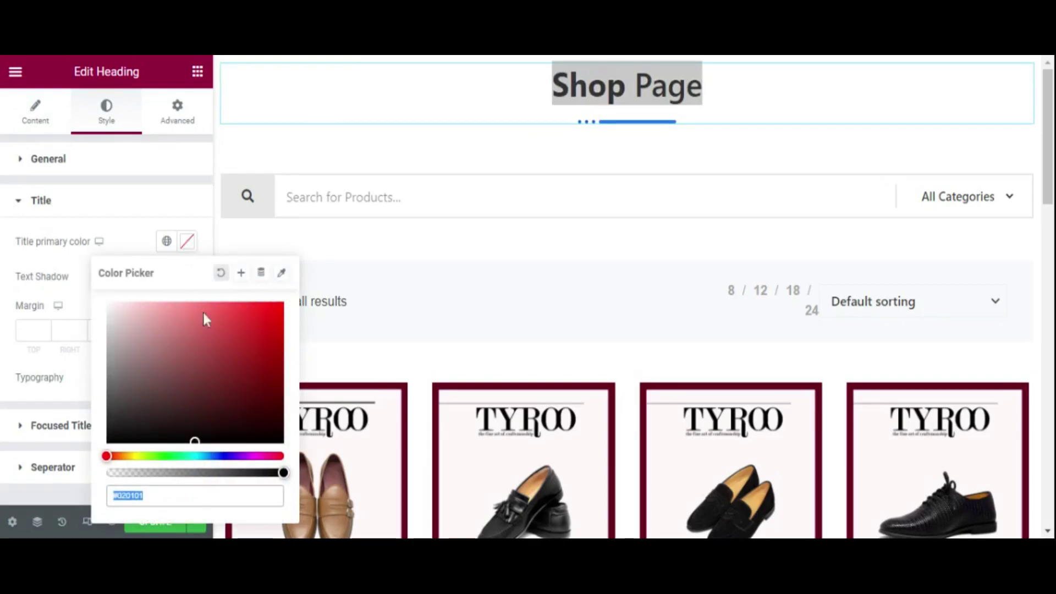
pyautogui.press('BackSpace')
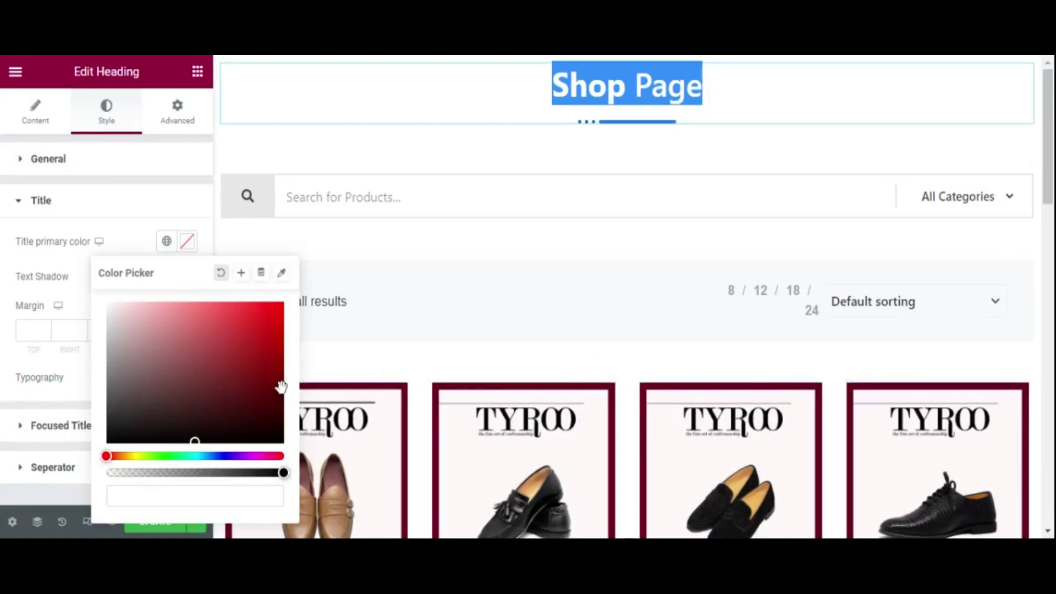
pyautogui.click(217, 494)
pyautogui.write('#5A0624')
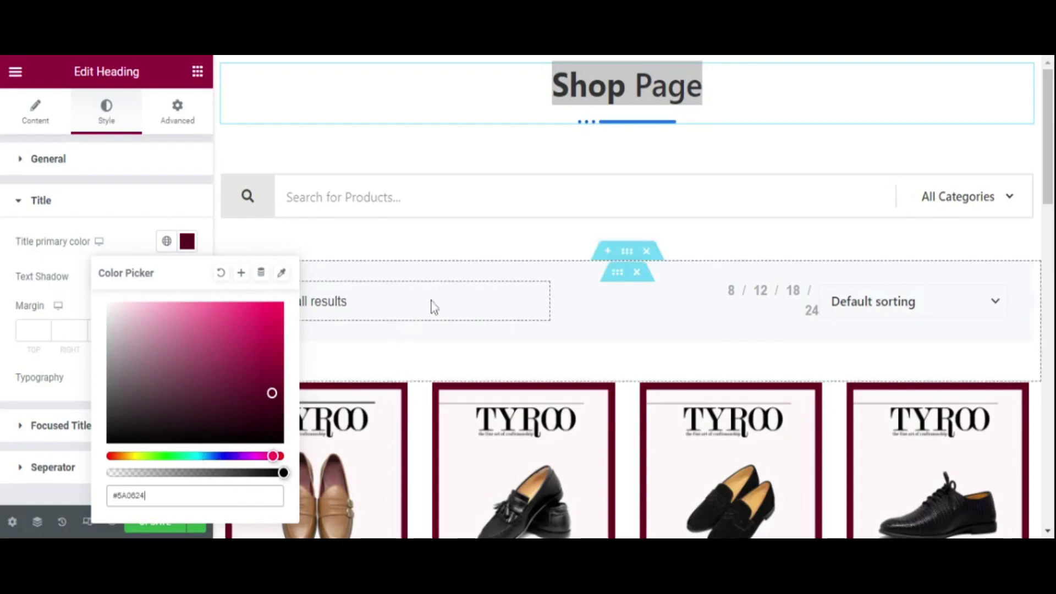
pyautogui.click(559, 193)
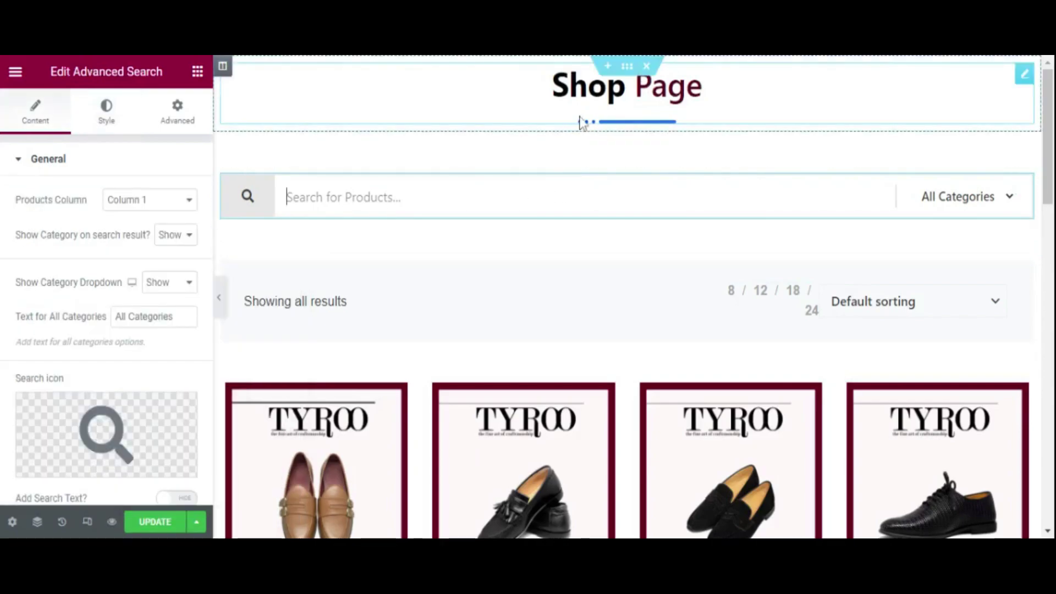
# Step: Set the focused title color of the Shop Page heading to #5A0624
pyautogui.click(363, 121)
pyautogui.click(110, 258)
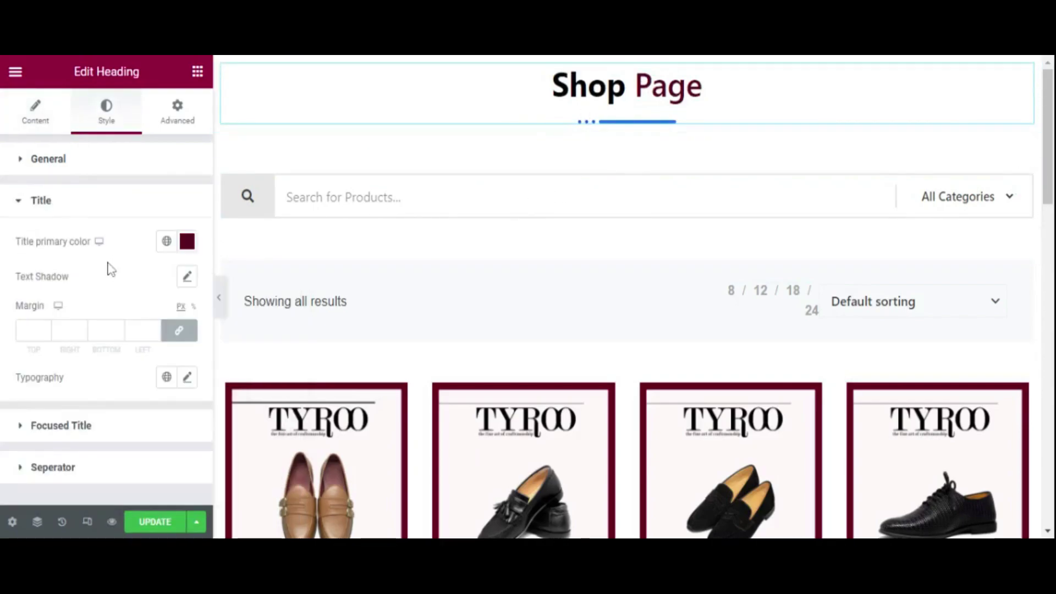
pyautogui.click(94, 427)
pyautogui.click(187, 287)
pyautogui.write('#5A0624')
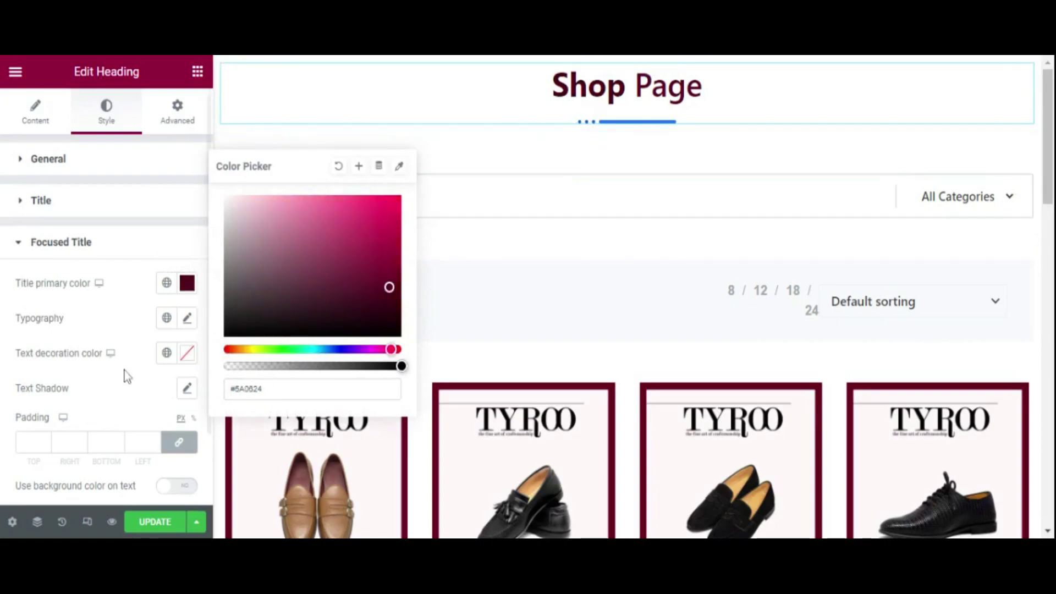
# Step: Turn off the separator beneath the Shop Page heading
pyautogui.scroll(-2, 98, 436)
pyautogui.click(66, 501)
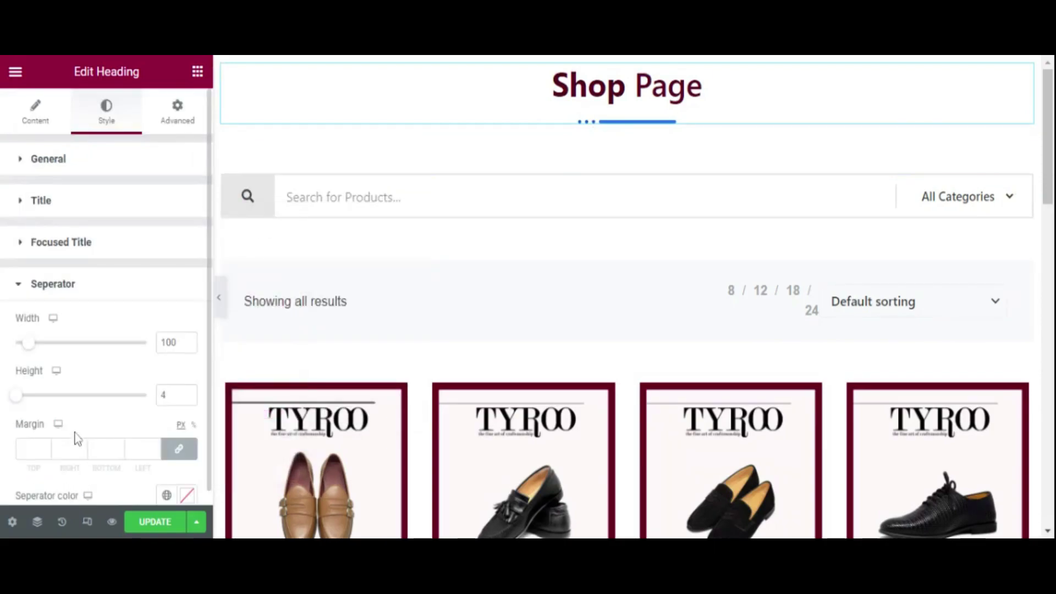
pyautogui.scroll(-1, 83, 442)
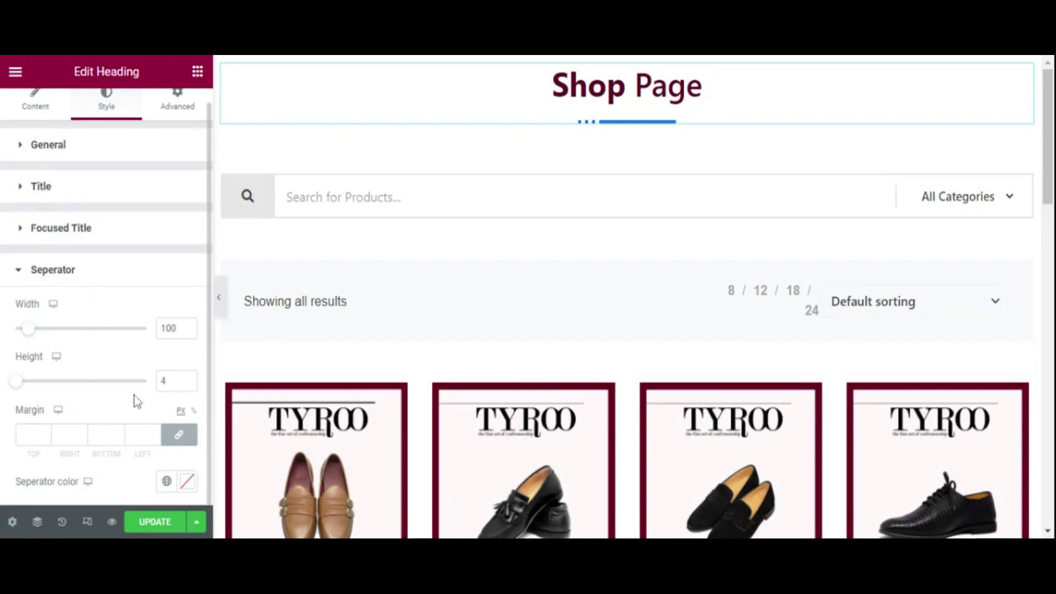
pyautogui.click(35, 100)
pyautogui.scroll(-1, 118, 328)
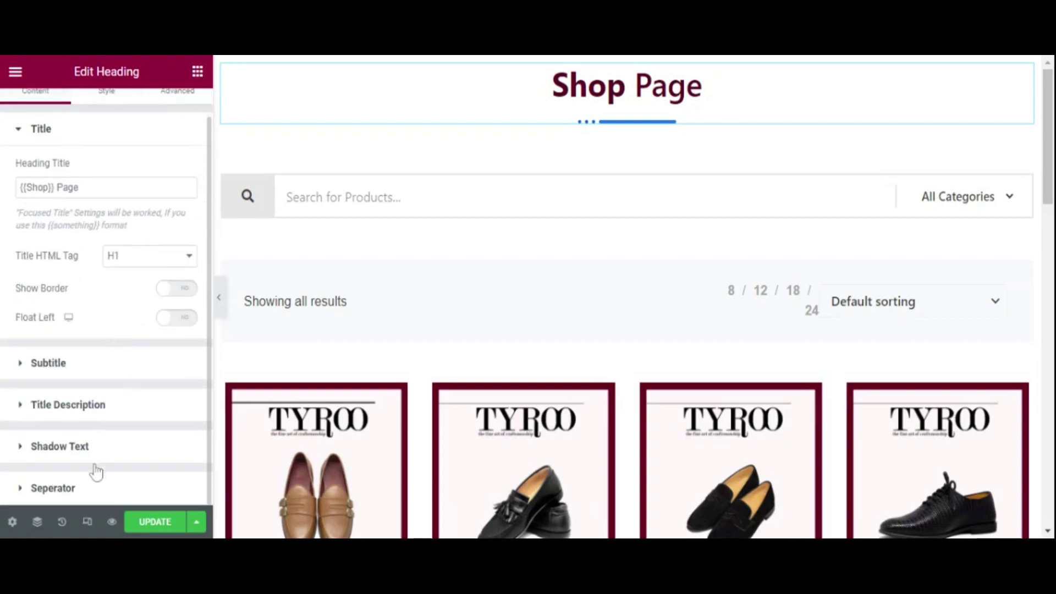
pyautogui.click(98, 488)
pyautogui.click(176, 364)
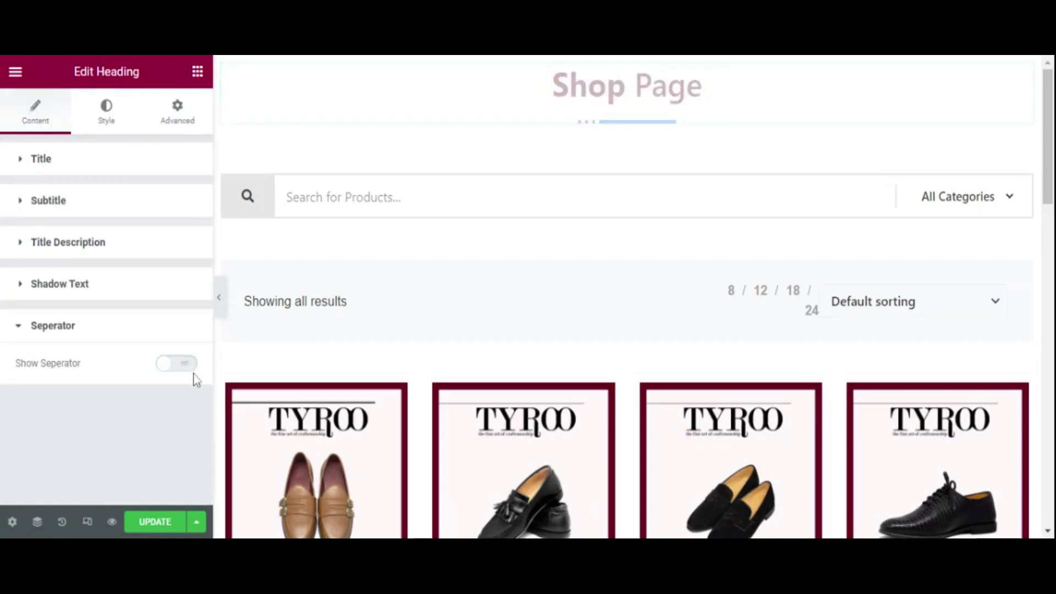
# Step: Widen the products-per-page filter column so its numbers fit on one line, and give the surrounding section a #681A1A background
pyautogui.click(770, 297)
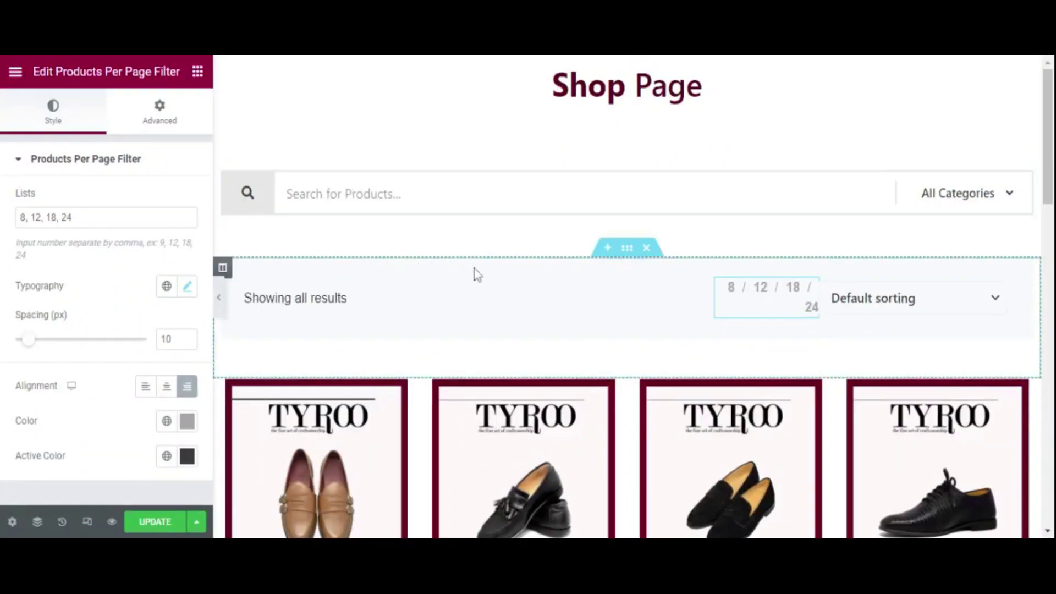
pyautogui.moveTo(714, 294); pyautogui.dragTo(695, 301)
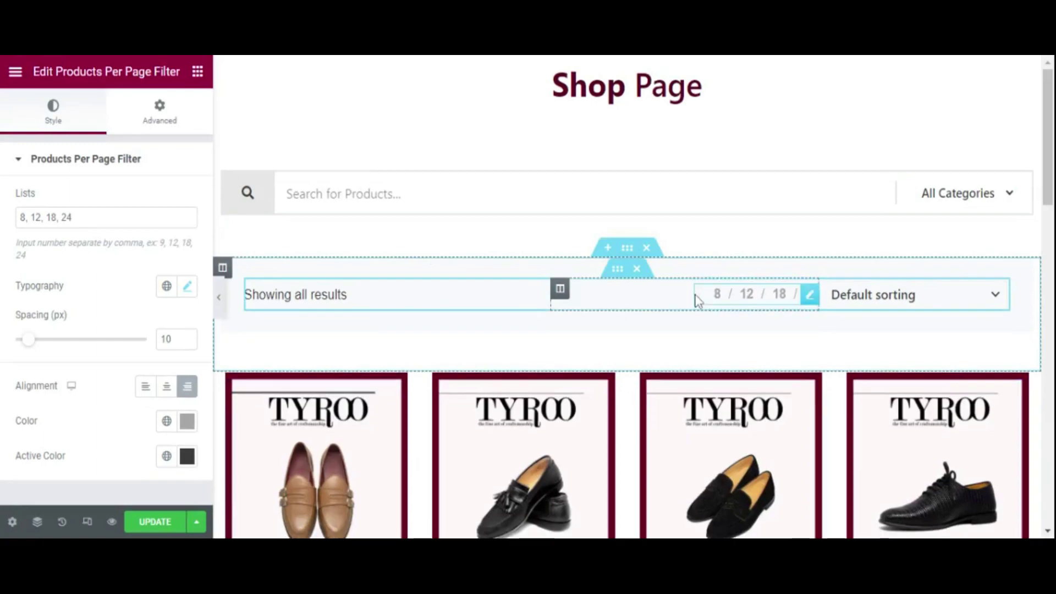
pyautogui.click(628, 250)
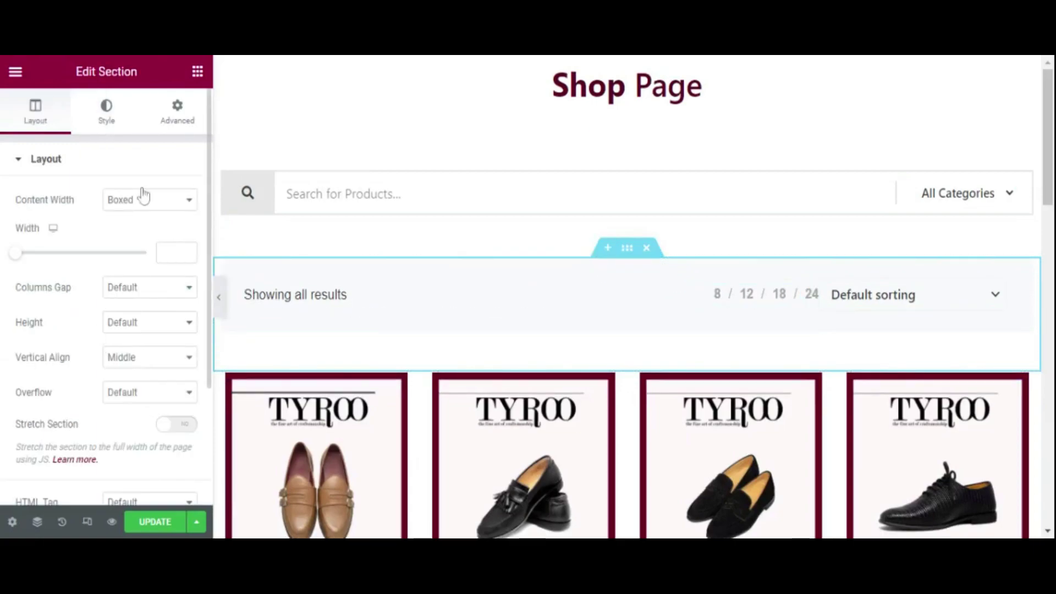
pyautogui.click(116, 114)
pyautogui.click(187, 269)
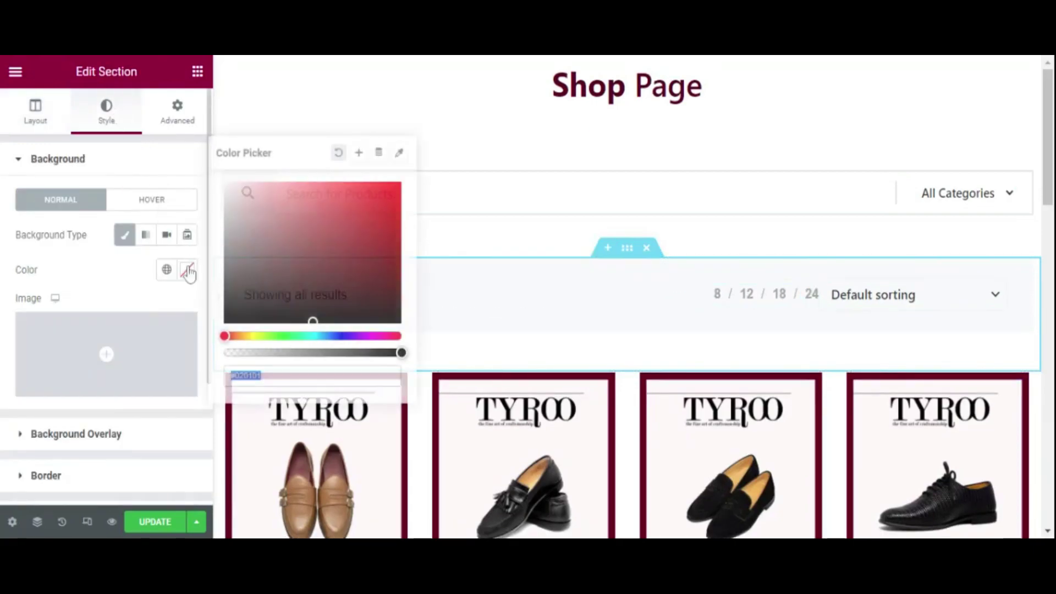
pyautogui.moveTo(322, 280); pyautogui.dragTo(349, 275)
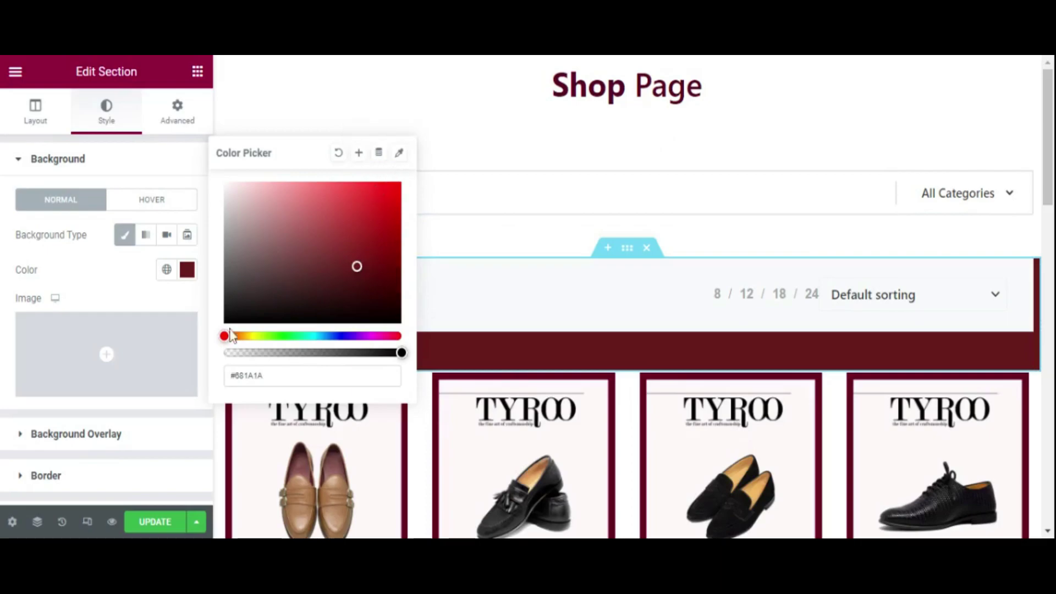
pyautogui.click(201, 301)
# Step: Paste the copied Tyroo copyright section below the recently viewed products and remove the empty section above it
pyautogui.scroll(-15, 669, 393)
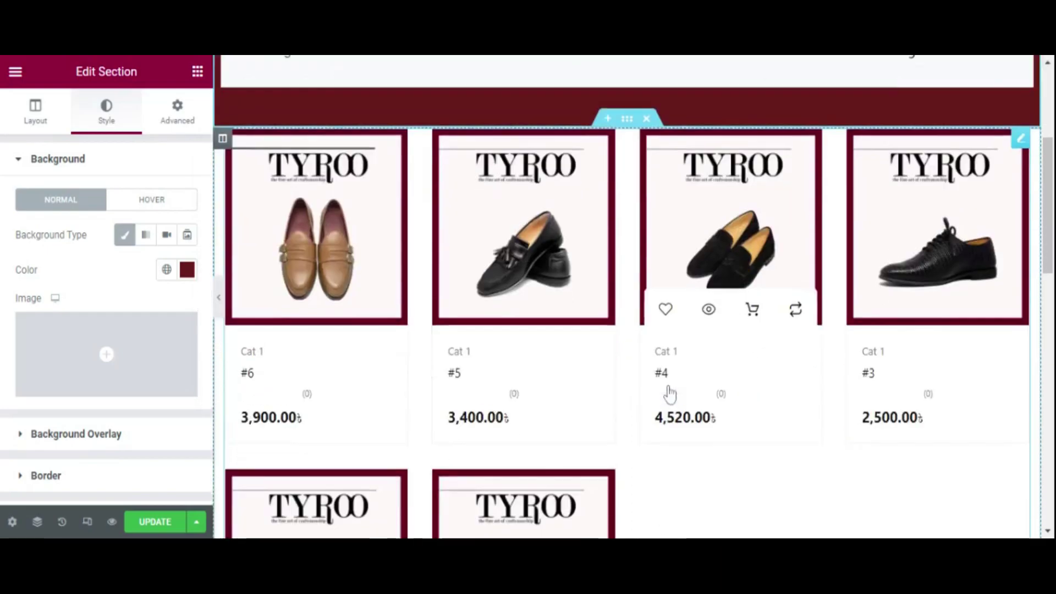
pyautogui.scroll(-5, 637, 409)
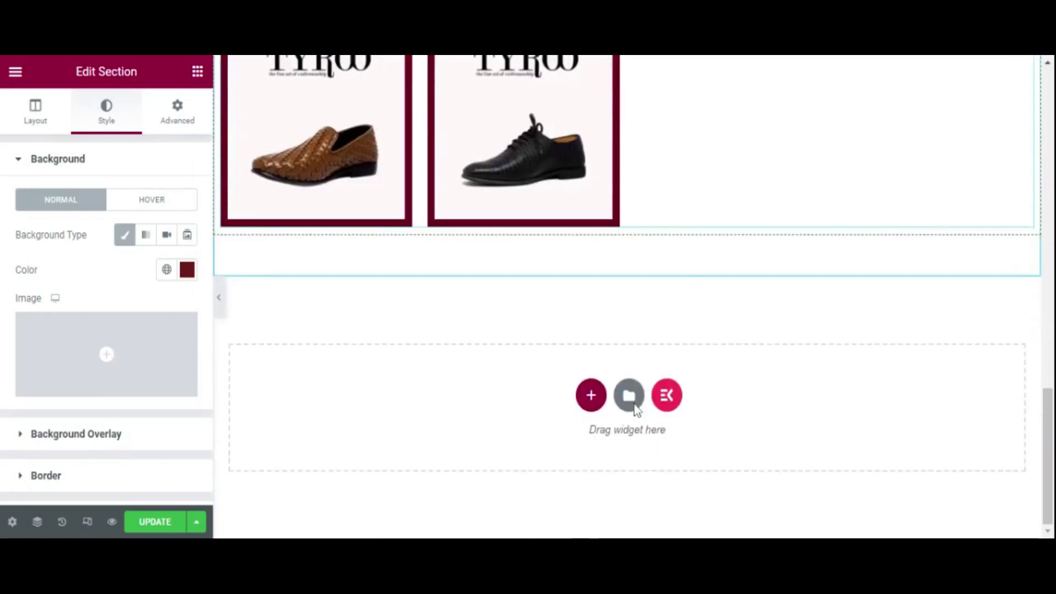
pyautogui.click(591, 395)
pyautogui.click(438, 454)
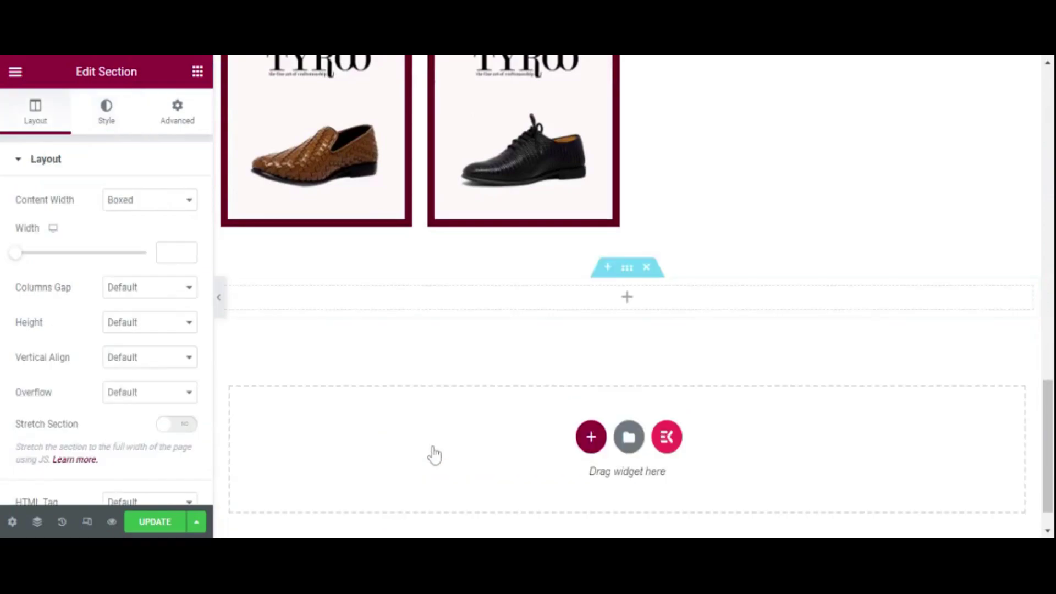
pyautogui.hotkey('ctrl', 'v')
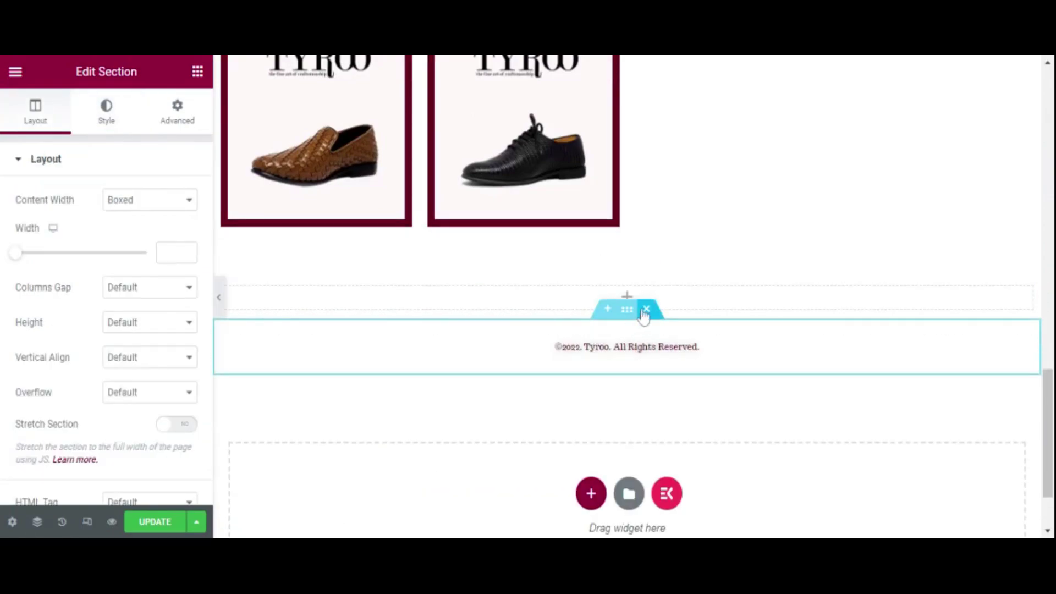
pyautogui.click(647, 267)
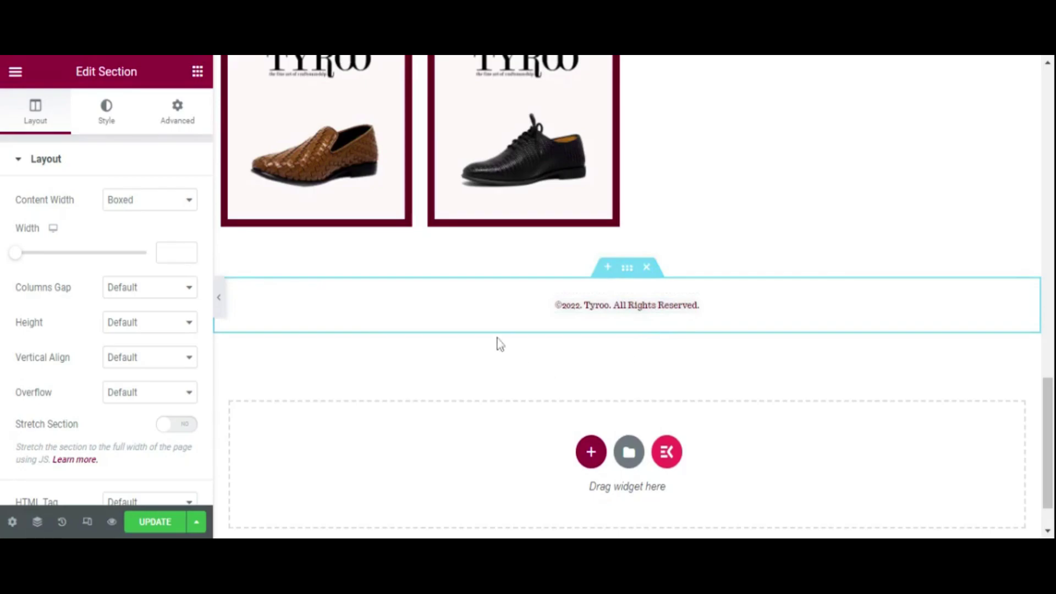
pyautogui.scroll(12, 494, 333)
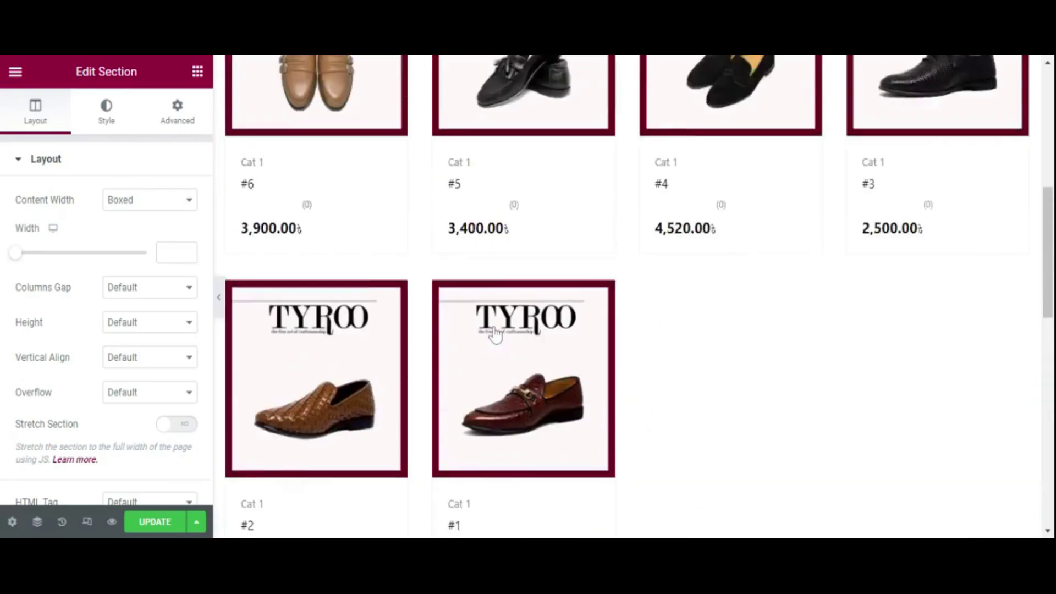
pyautogui.scroll(5, 494, 332)
pyautogui.scroll(-10, 495, 330)
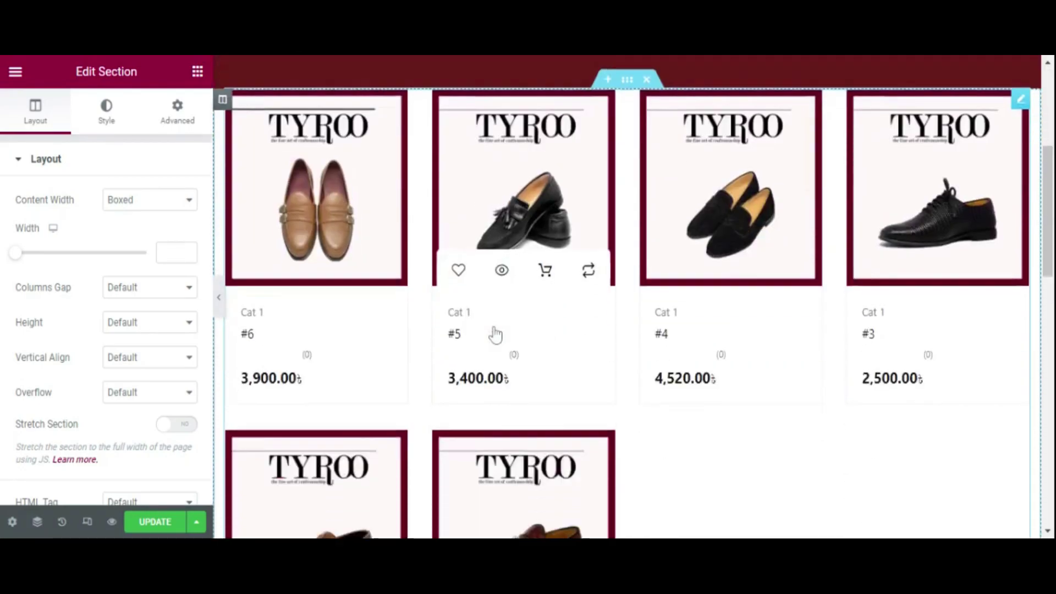
pyautogui.scroll(-2, 498, 350)
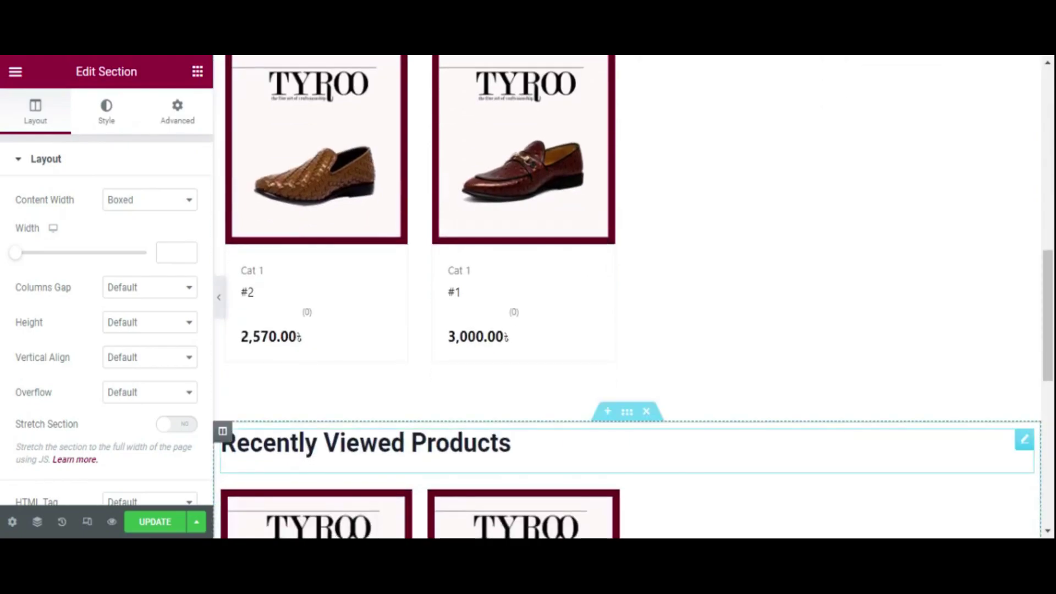
pyautogui.click(510, 443)
pyautogui.scroll(10, 587, 372)
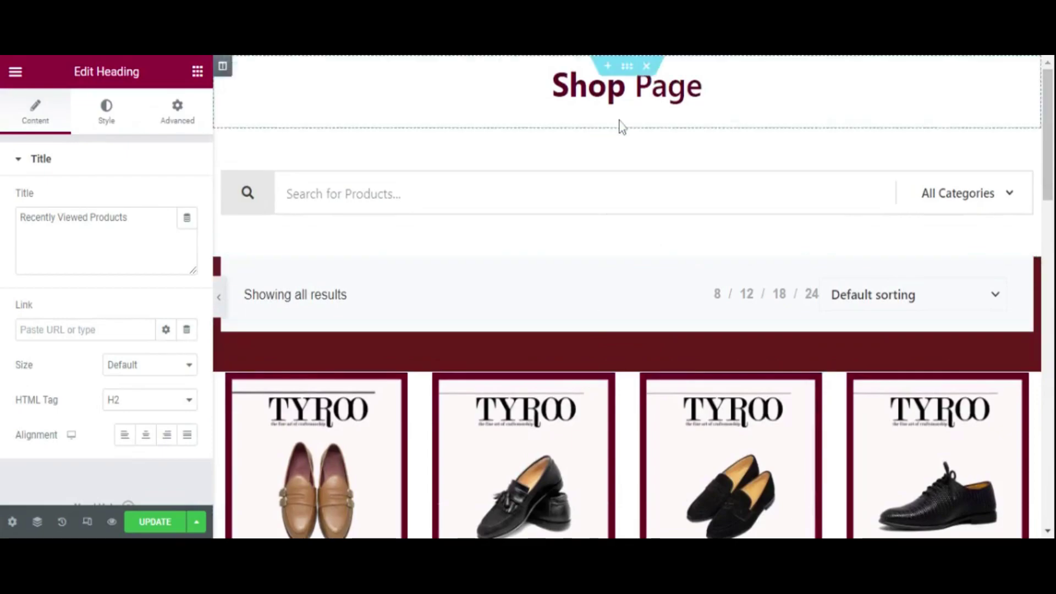
# Step: Open the font family choices in the title typography of the Shop Page heading
pyautogui.click(610, 88)
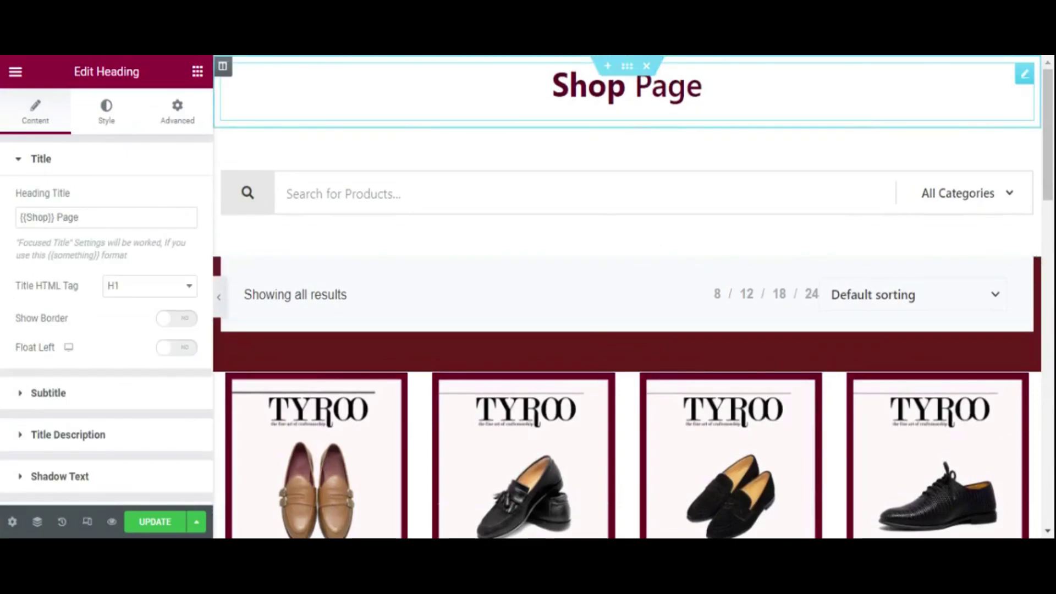
pyautogui.click(131, 118)
pyautogui.click(147, 258)
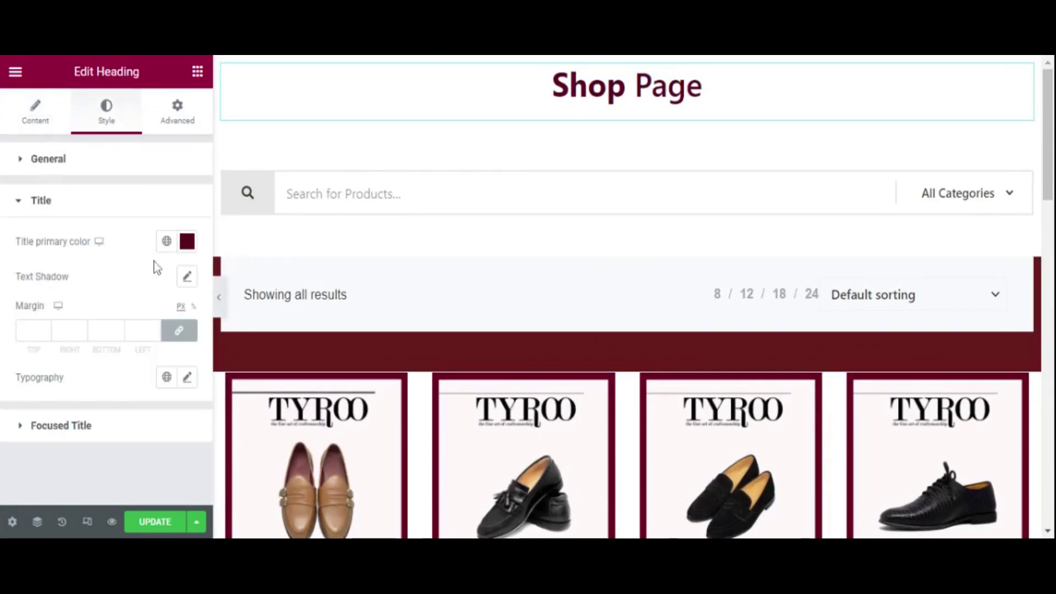
pyautogui.click(191, 382)
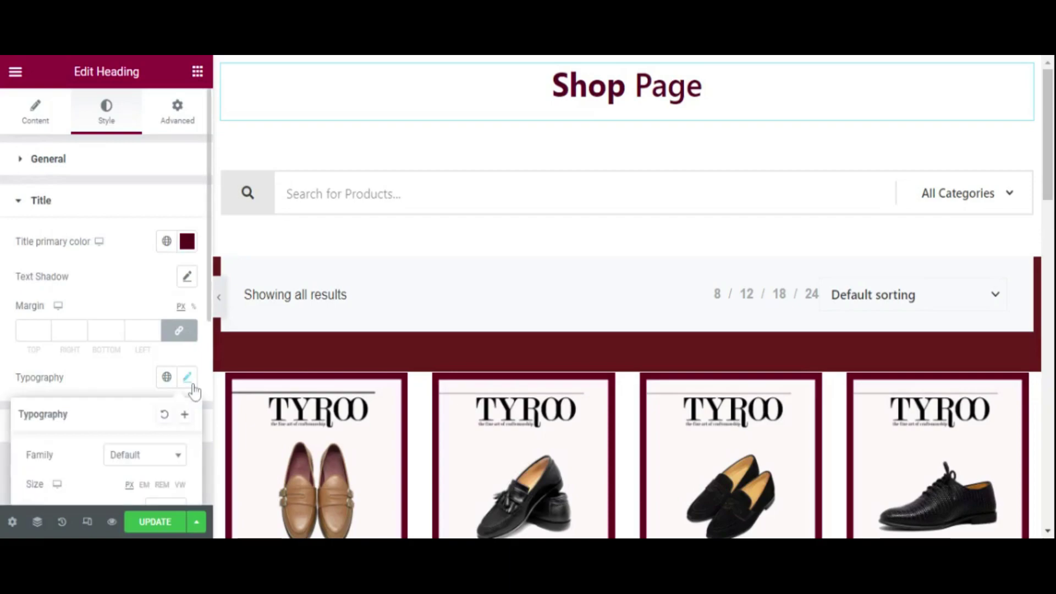
pyautogui.click(174, 457)
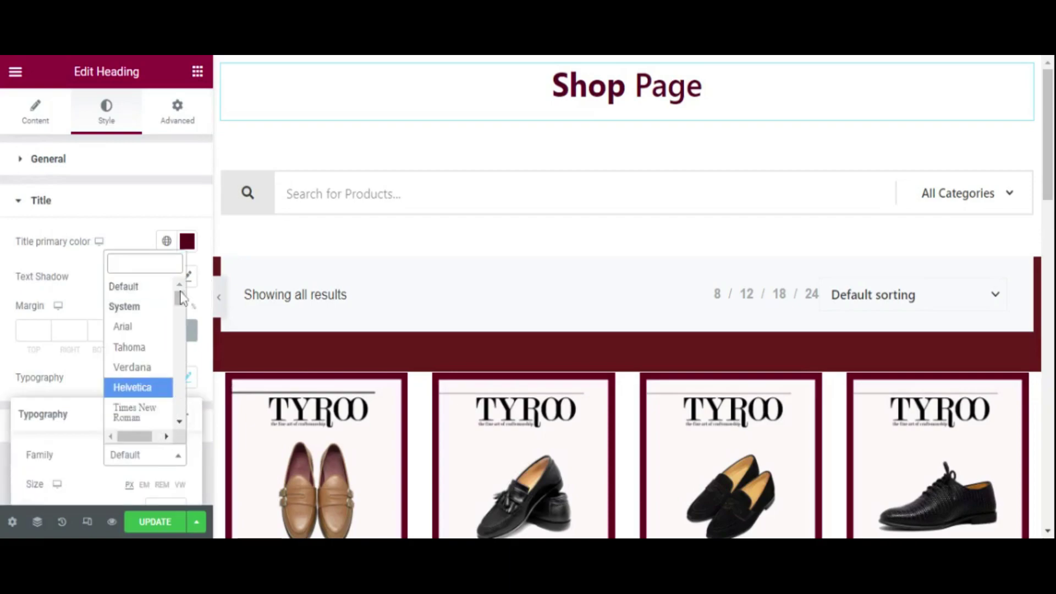
# Step: Set the font family of the "Shop Page" heading to Trocchi
pyautogui.moveTo(184, 301); pyautogui.dragTo(150, 390)
pyautogui.scroll(15, 150, 388)
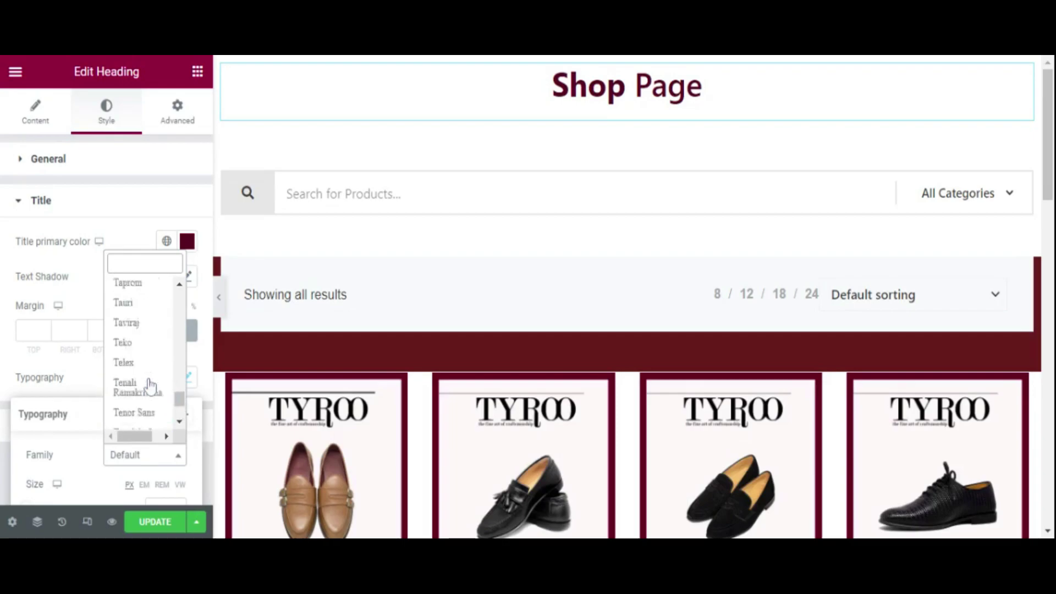
pyautogui.scroll(-2, 150, 386)
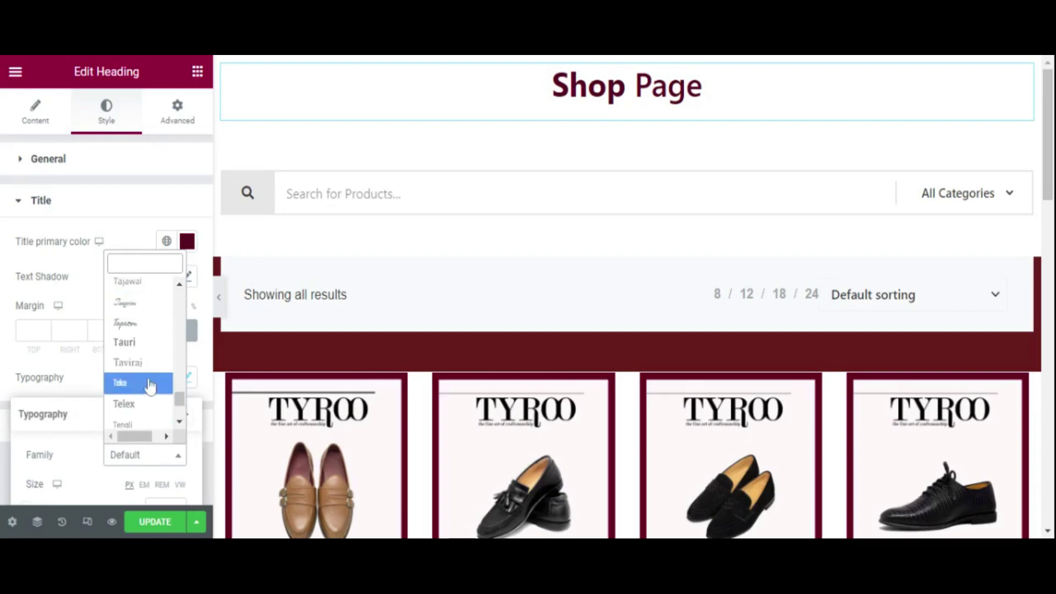
pyautogui.scroll(-3, 150, 386)
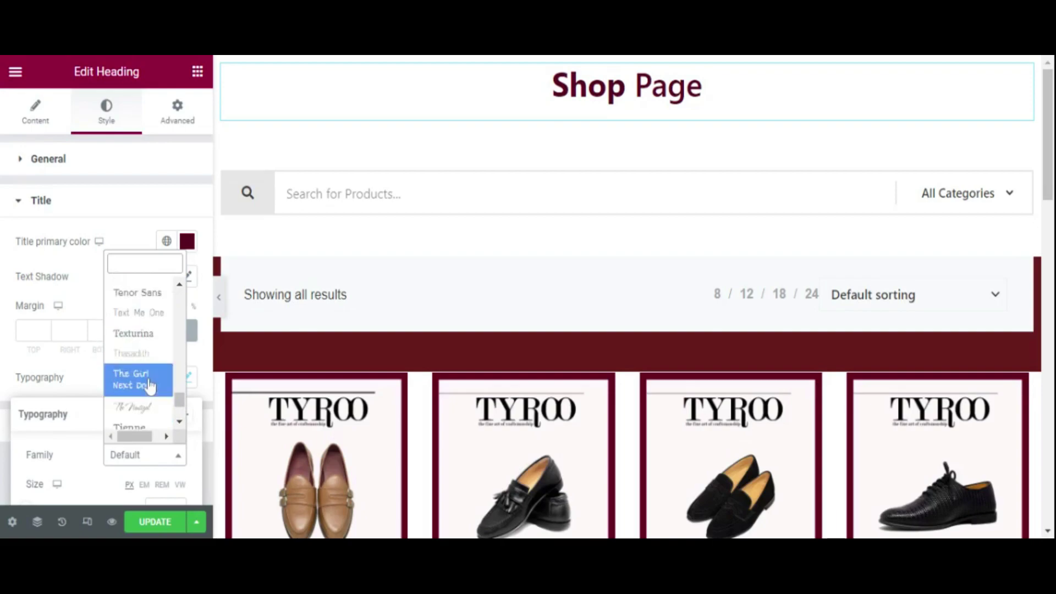
pyautogui.scroll(-4, 150, 387)
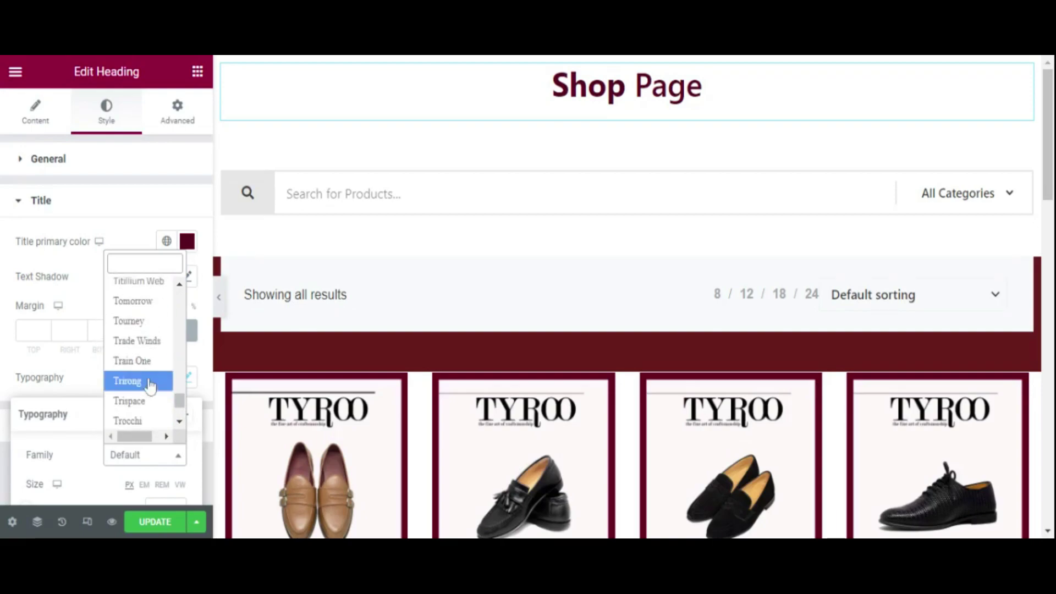
pyautogui.scroll(-2, 150, 387)
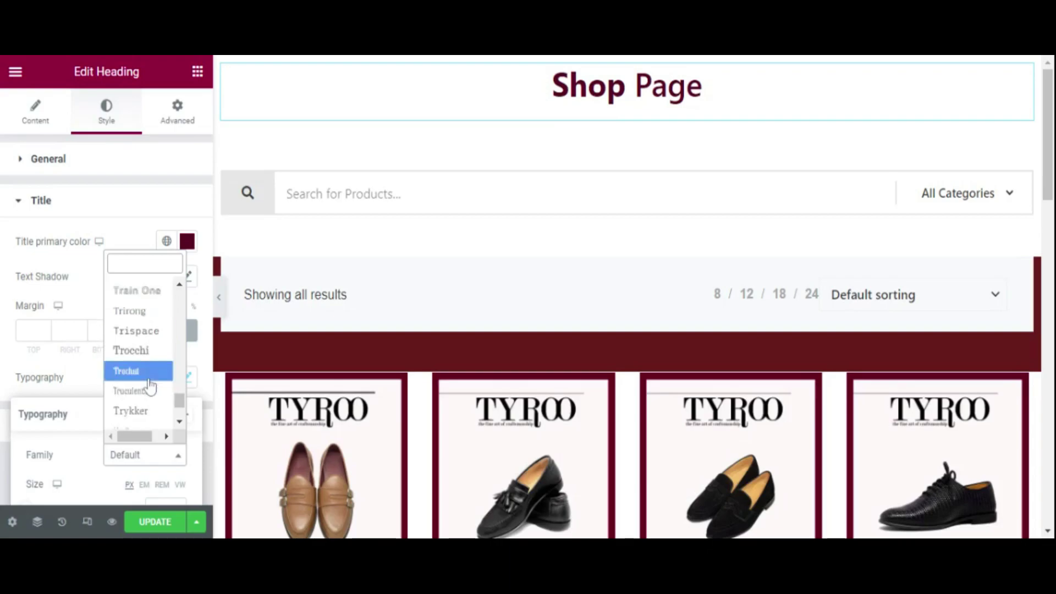
pyautogui.click(150, 357)
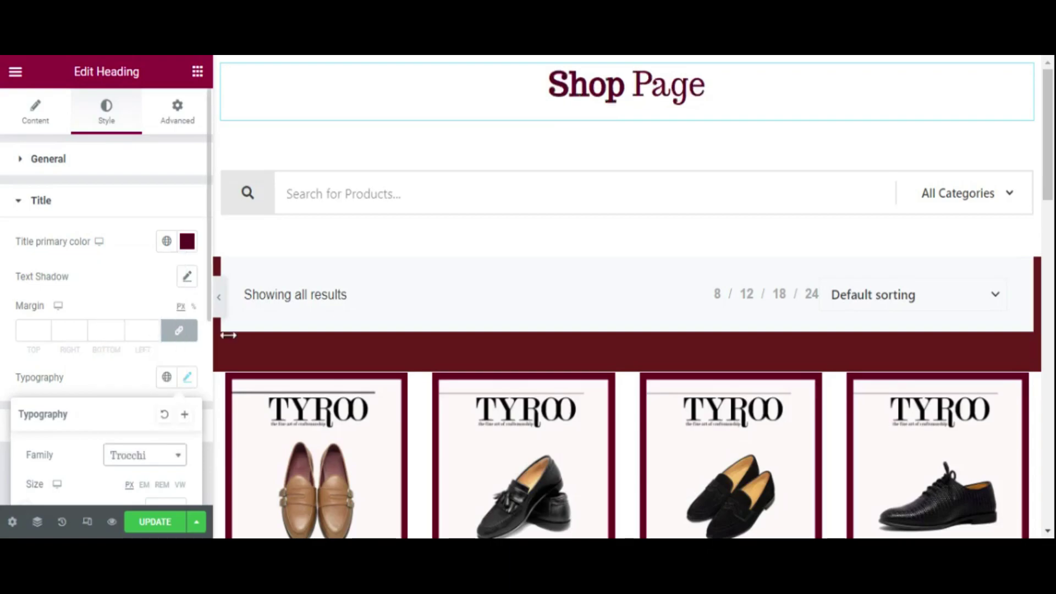
# Step: Select the "Recently Viewed Products" heading below the product grid and open its style settings
pyautogui.scroll(-6, 459, 329)
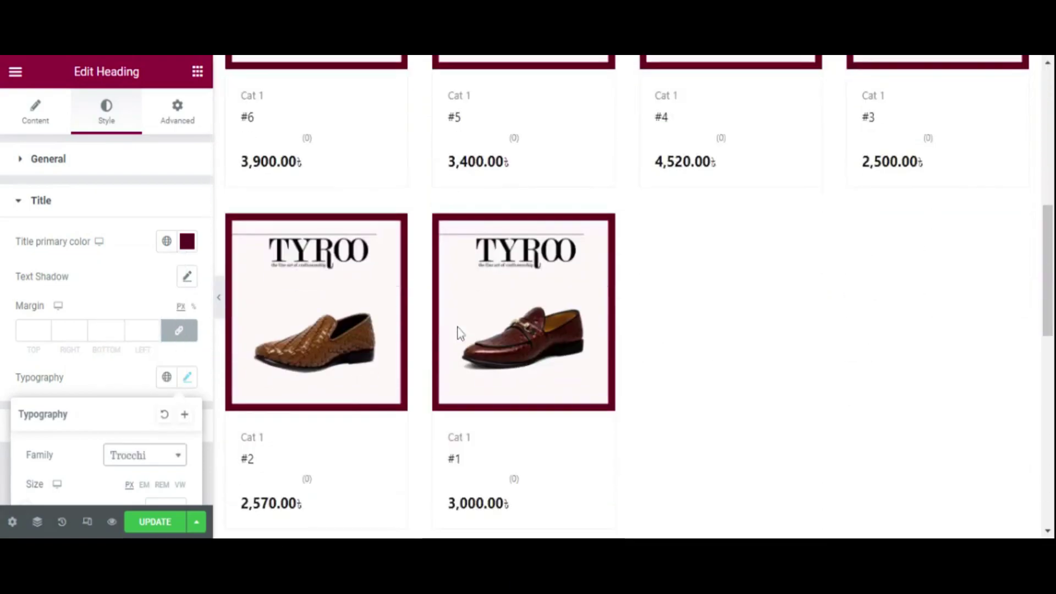
pyautogui.scroll(-8, 460, 329)
pyautogui.scroll(4, 457, 332)
pyautogui.click(511, 276)
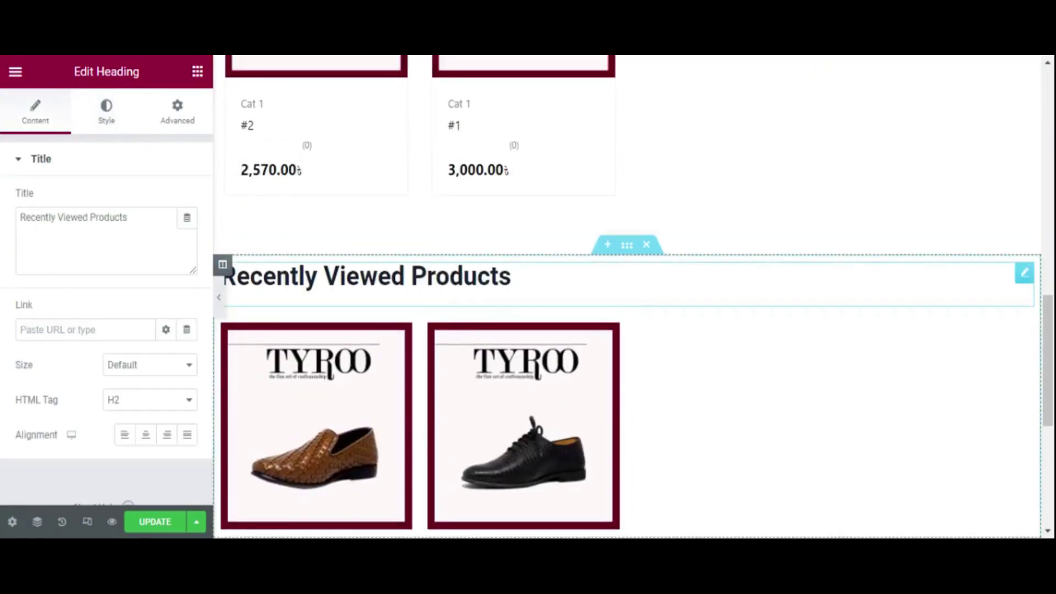
pyautogui.click(108, 118)
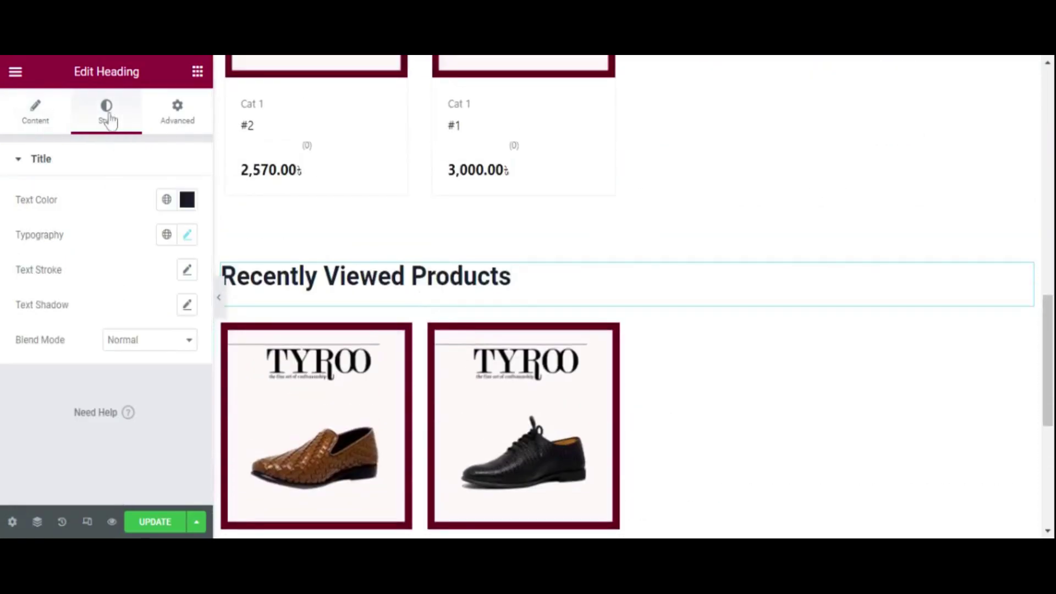
pyautogui.click(165, 113)
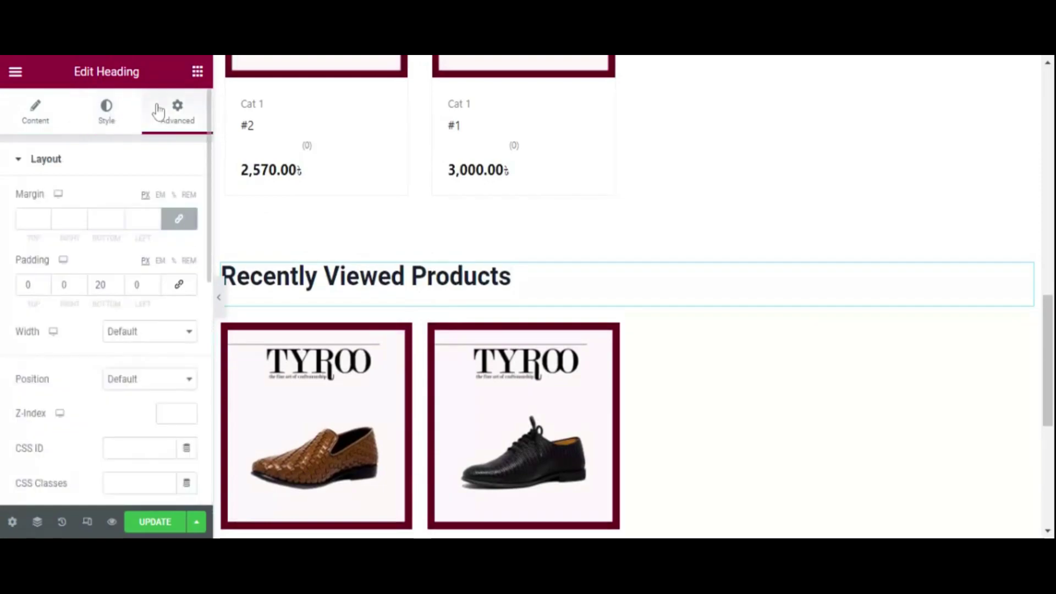
pyautogui.click(25, 125)
pyautogui.scroll(-1, 183, 315)
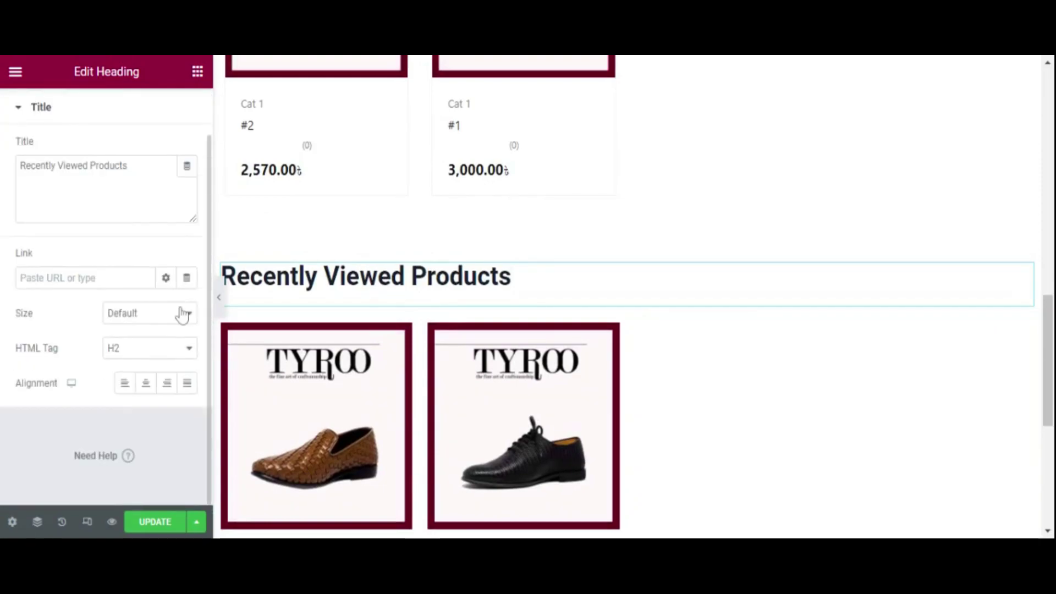
pyautogui.scroll(1, 170, 177)
pyautogui.click(183, 126)
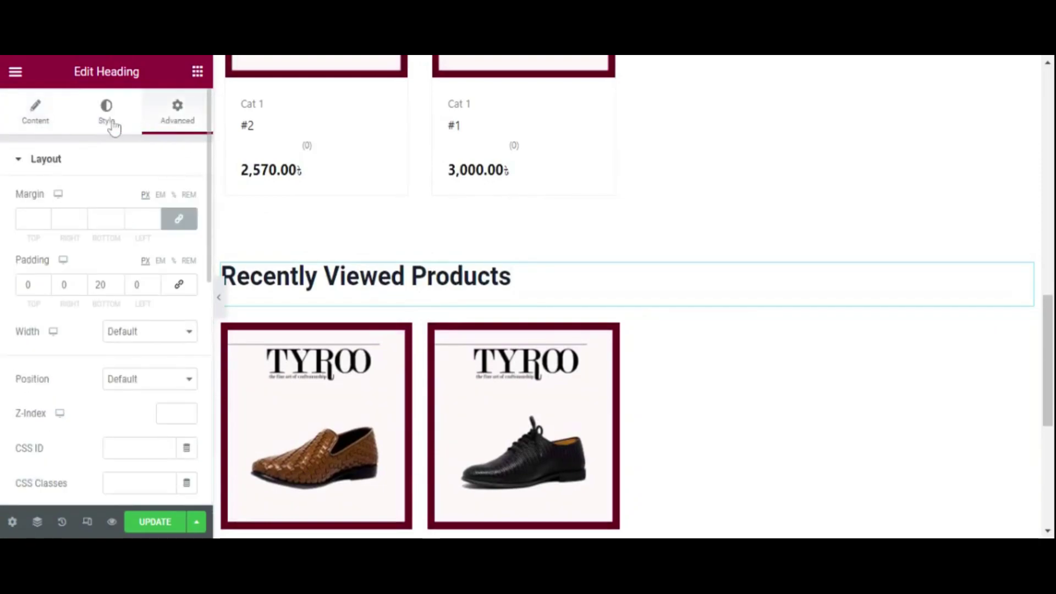
pyautogui.click(106, 132)
# Step: Set the typography font family of the "Recently Viewed Products" heading to Trocchi
pyautogui.click(188, 236)
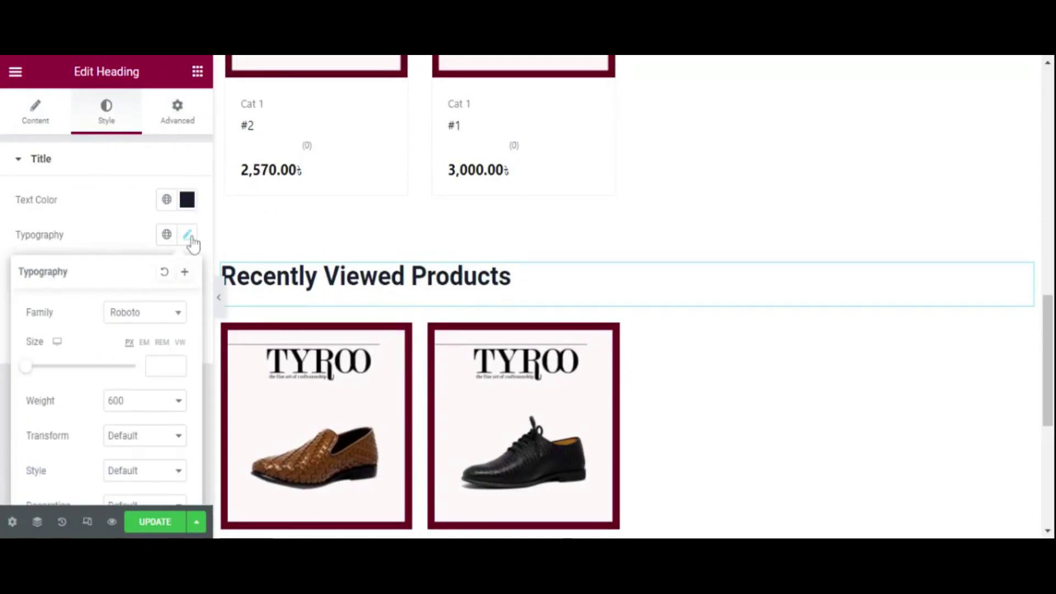
pyautogui.click(152, 312)
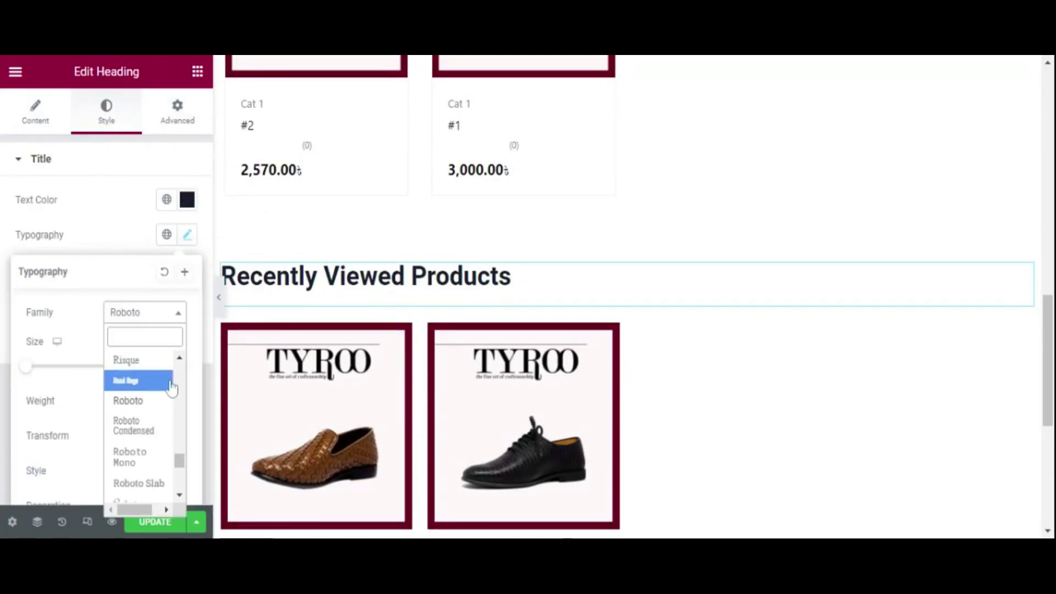
pyautogui.moveTo(185, 465); pyautogui.dragTo(180, 473)
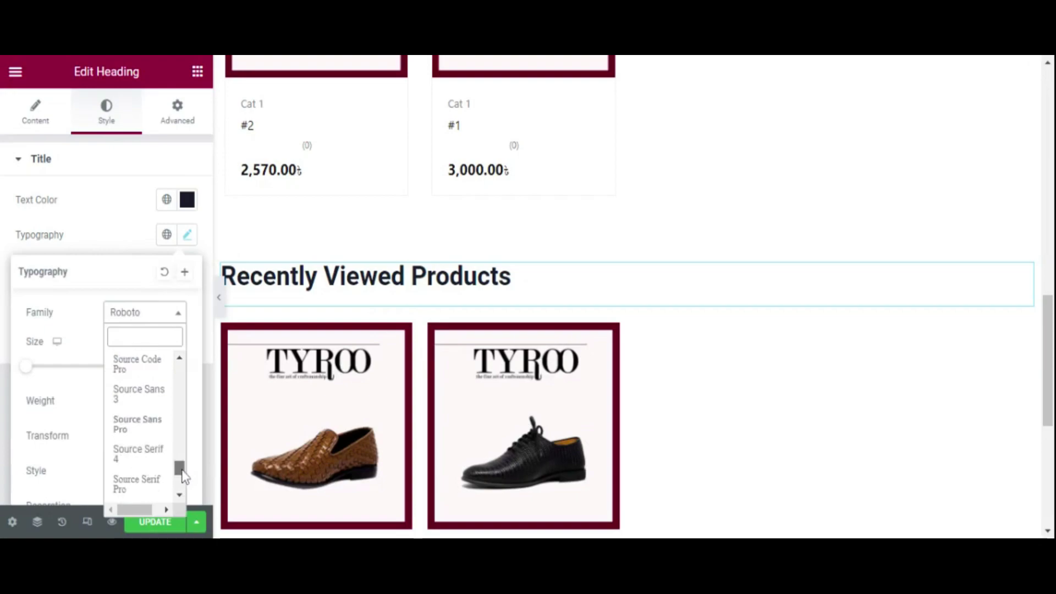
pyautogui.scroll(-5, 144, 470)
pyautogui.scroll(-10, 145, 470)
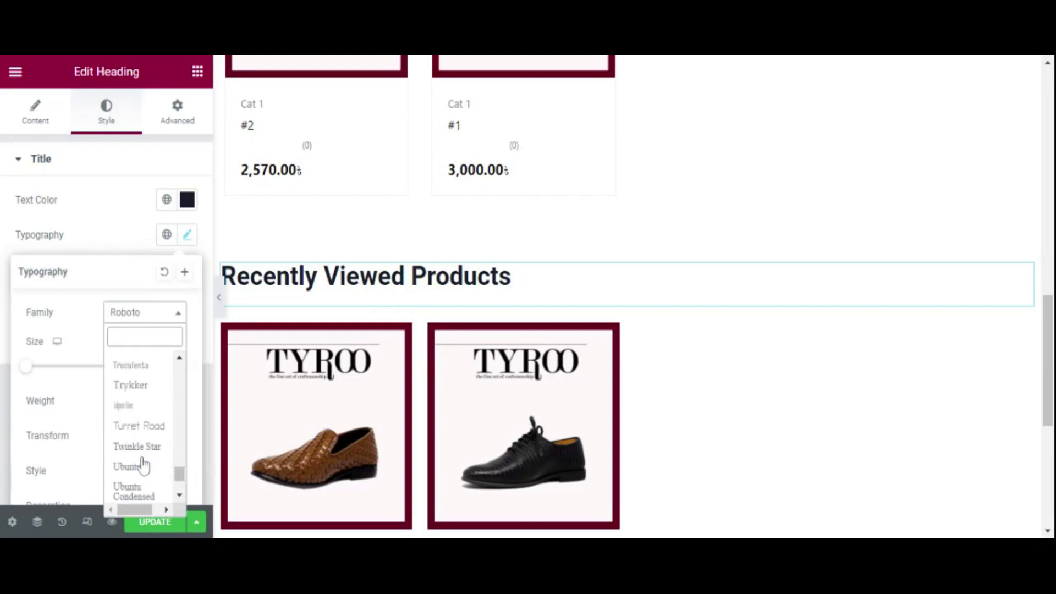
pyautogui.scroll(5, 162, 455)
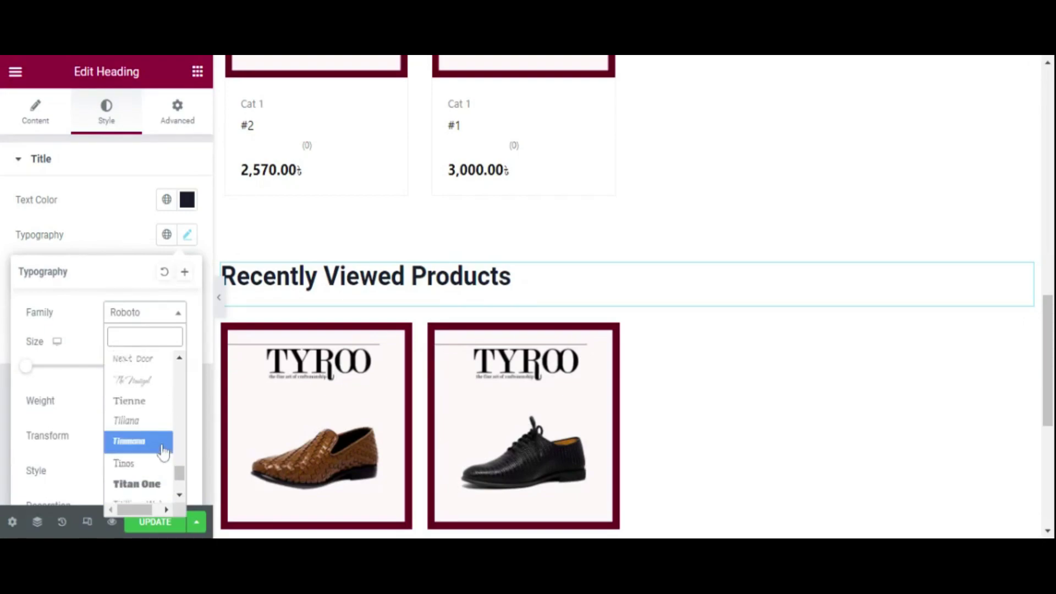
pyautogui.scroll(3, 161, 440)
pyautogui.scroll(-5, 163, 437)
pyautogui.scroll(-3, 162, 438)
pyautogui.click(156, 491)
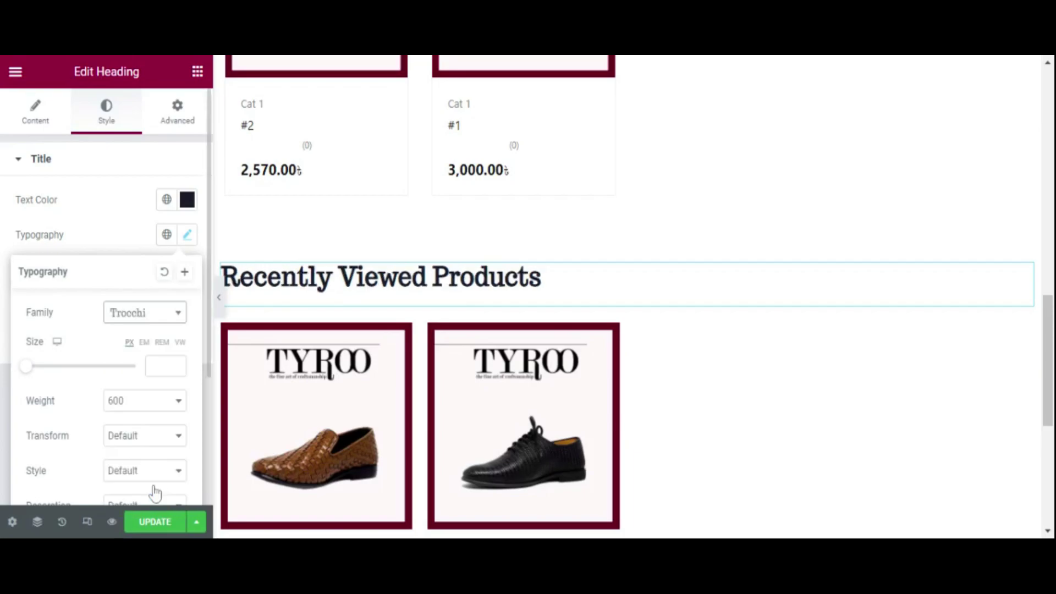
# Step: Set the background colour of the section containing the results count and sorting bar to #FFFFFF
pyautogui.scroll(10, 460, 243)
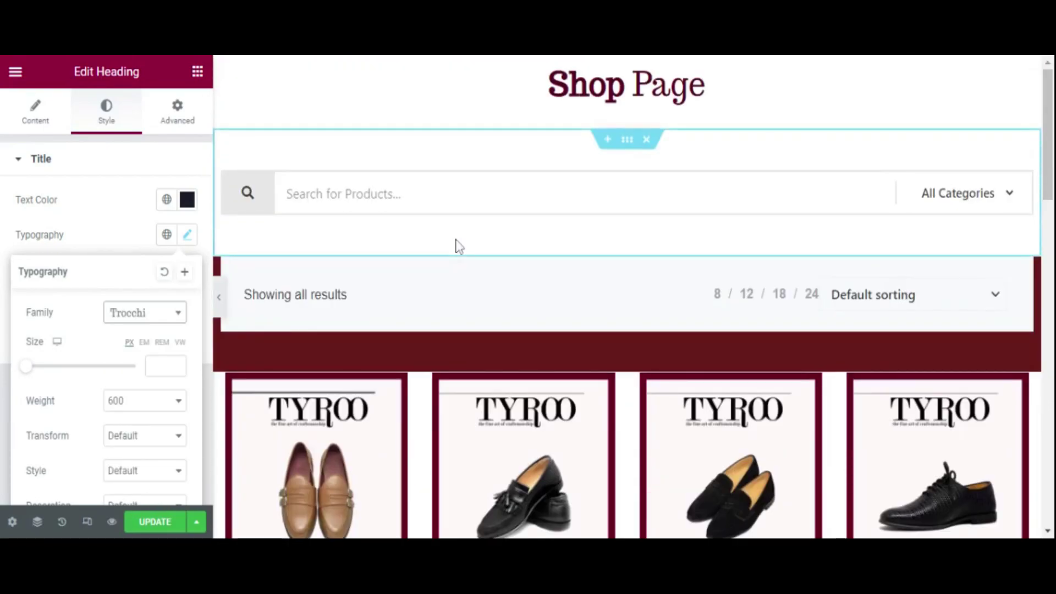
pyautogui.scroll(-3, 459, 243)
pyautogui.scroll(2, 453, 247)
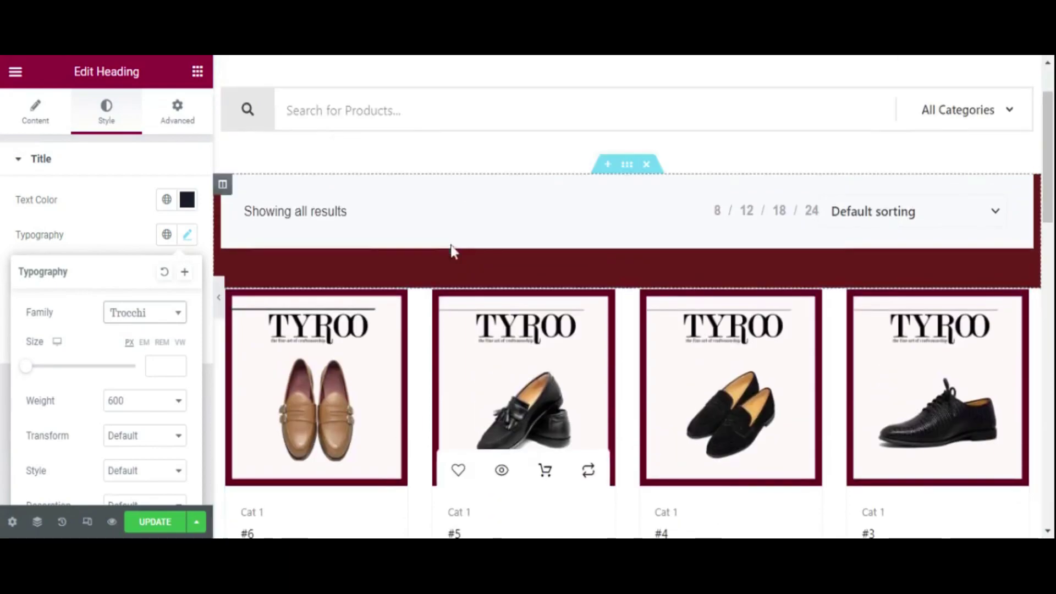
pyautogui.click(251, 260)
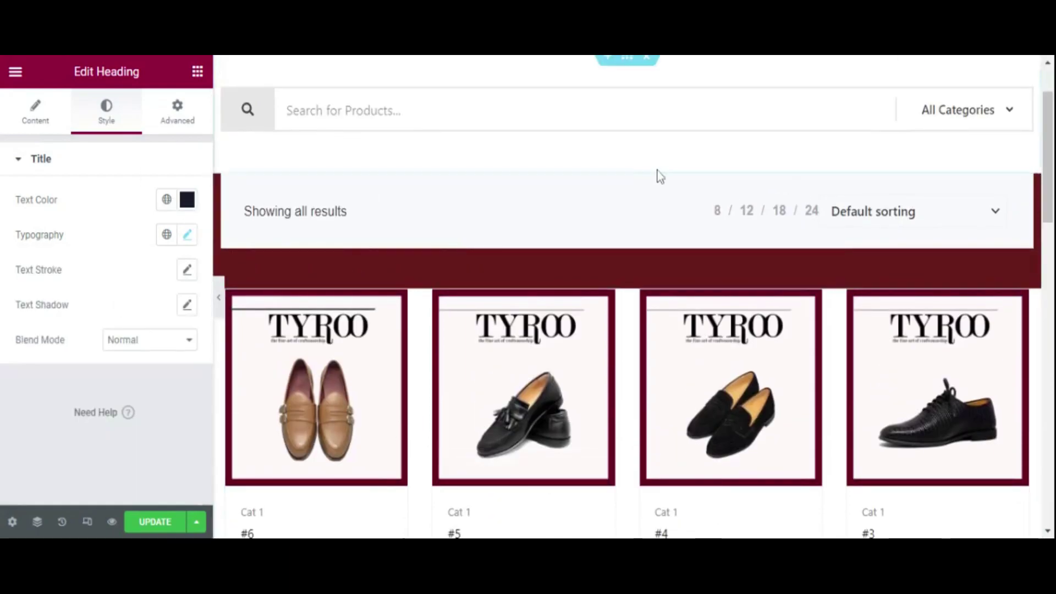
pyautogui.moveTo(625, 185)
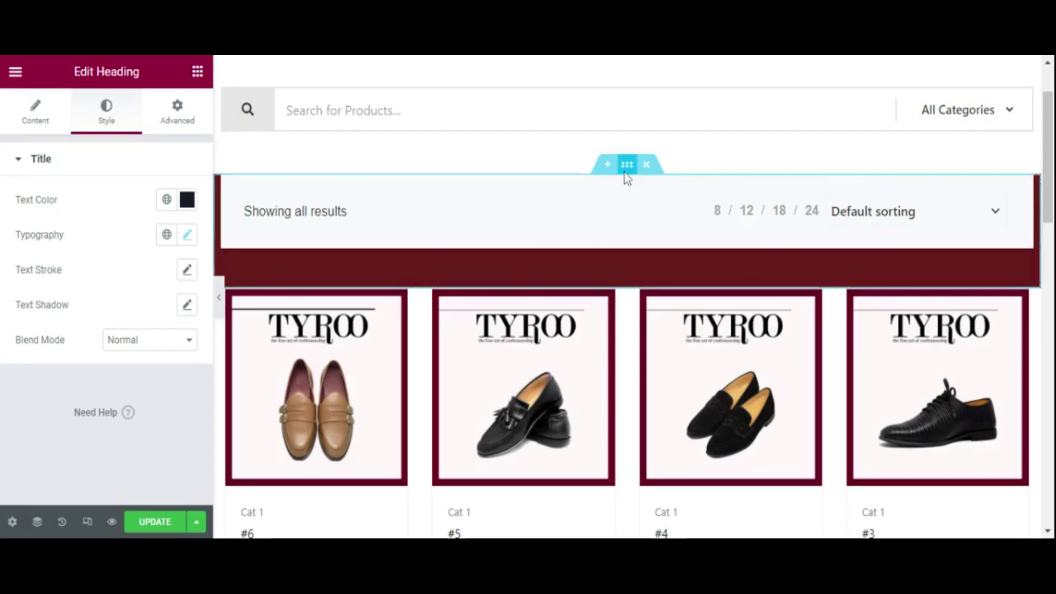
pyautogui.click(626, 164)
pyautogui.click(192, 274)
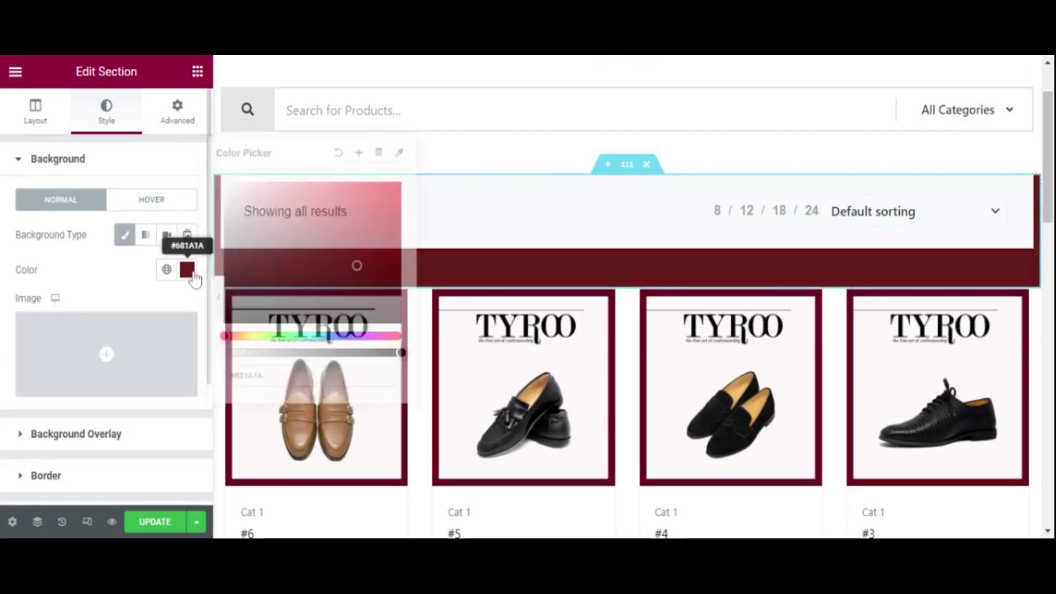
pyautogui.write('#FFFFFF')
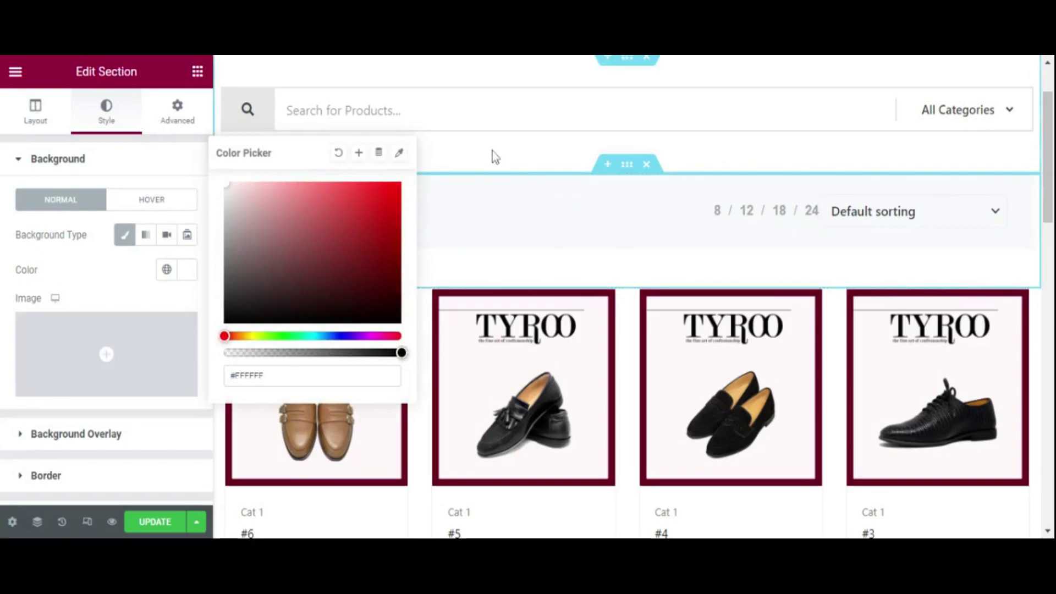
# Step: Review the finished shop page, from its heading through the product grid to the recently viewed products
pyautogui.scroll(-15, 594, 174)
pyautogui.scroll(-2, 609, 200)
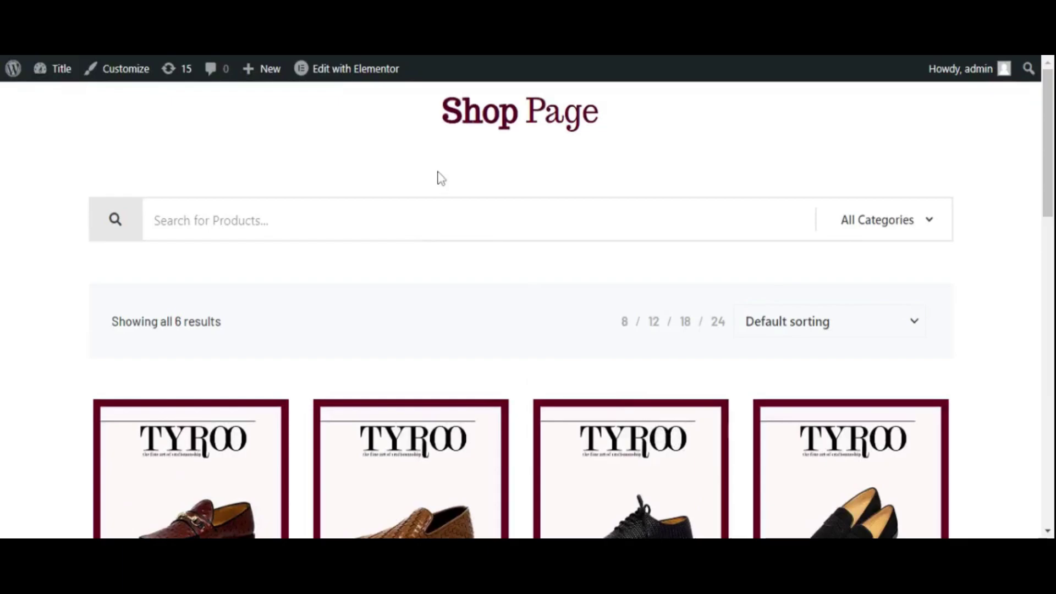
pyautogui.scroll(-3, 440, 177)
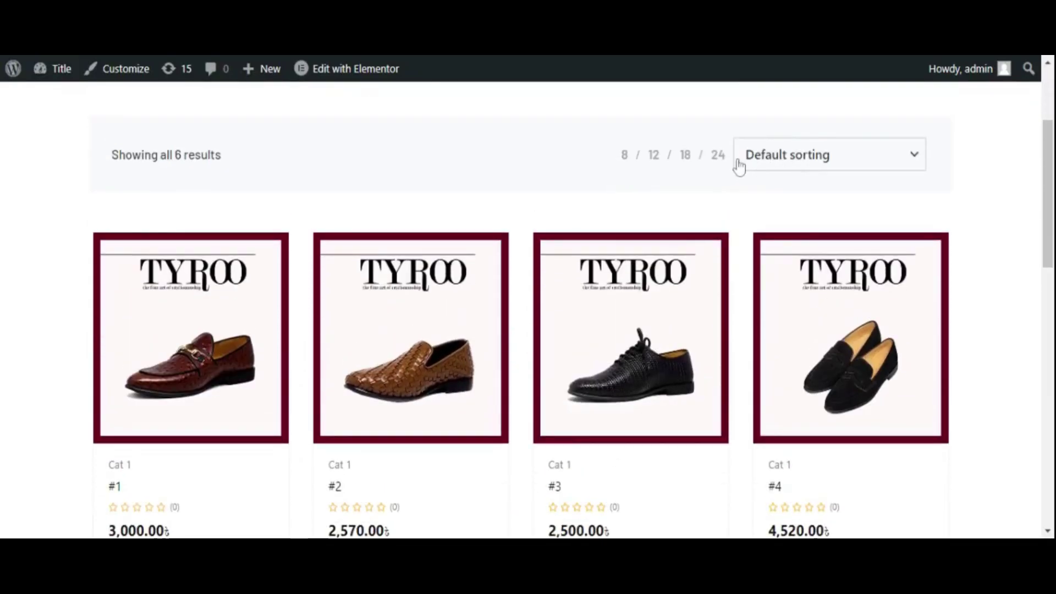
pyautogui.scroll(-10, 579, 201)
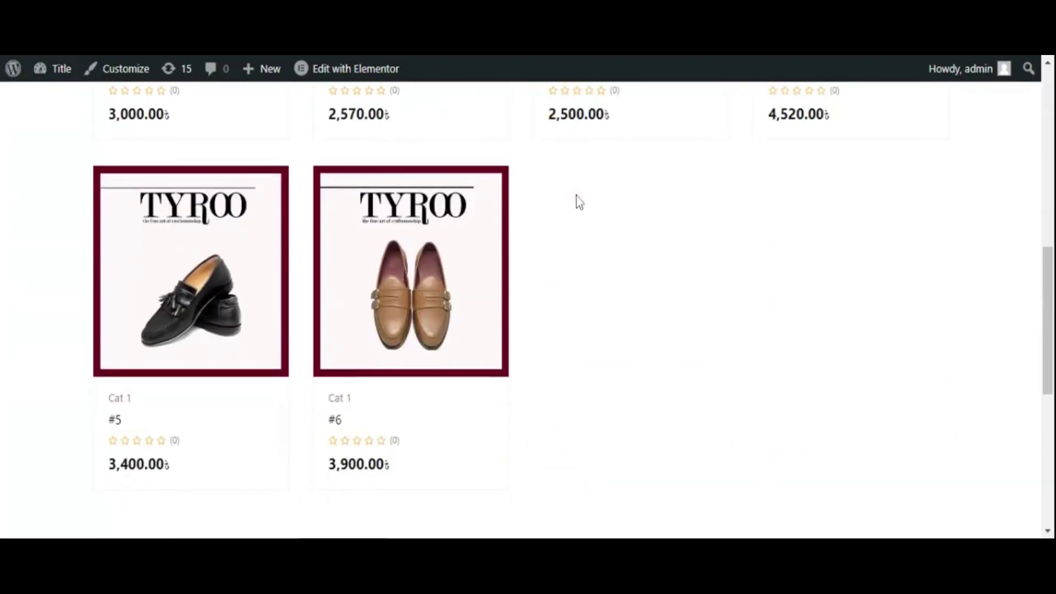
pyautogui.scroll(-4, 579, 202)
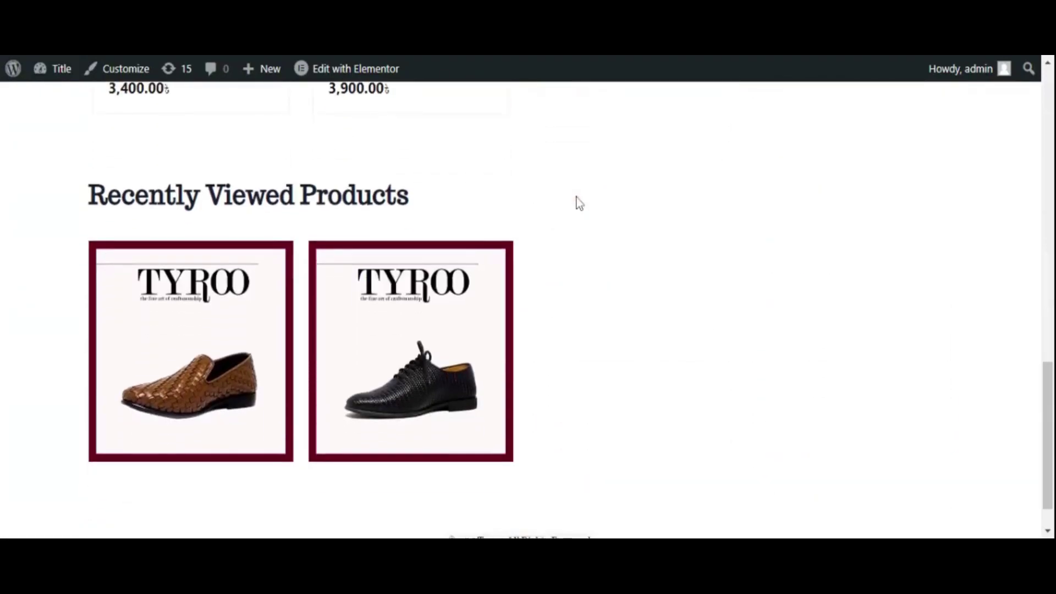
pyautogui.scroll(15, 577, 197)
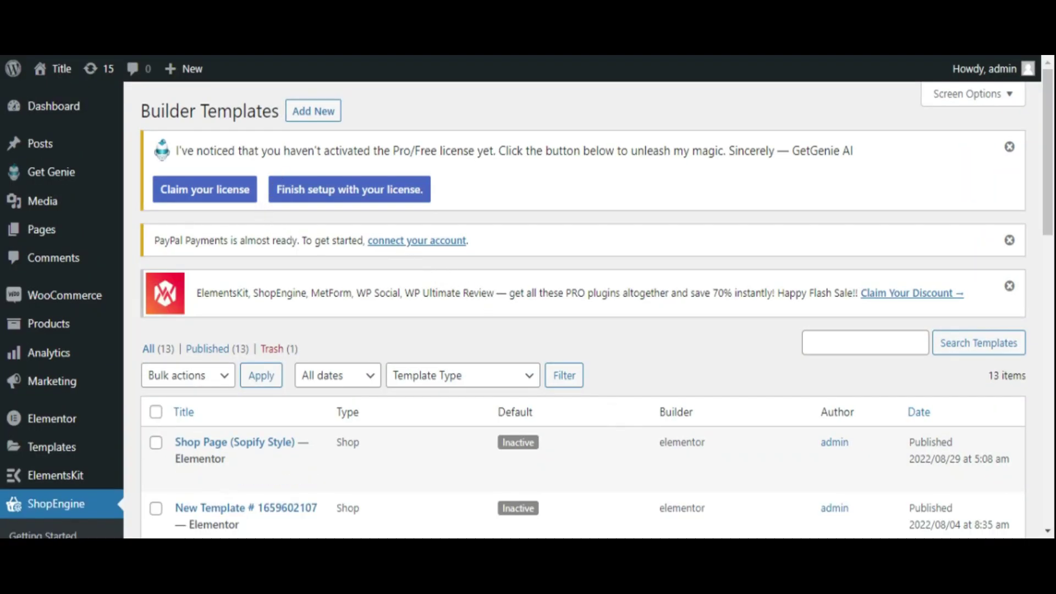
# Step: Add a new ShopEngine builder template and name it "Single Product Shopify"
pyautogui.click(316, 112)
pyautogui.moveTo(682, 187); pyautogui.dragTo(470, 179)
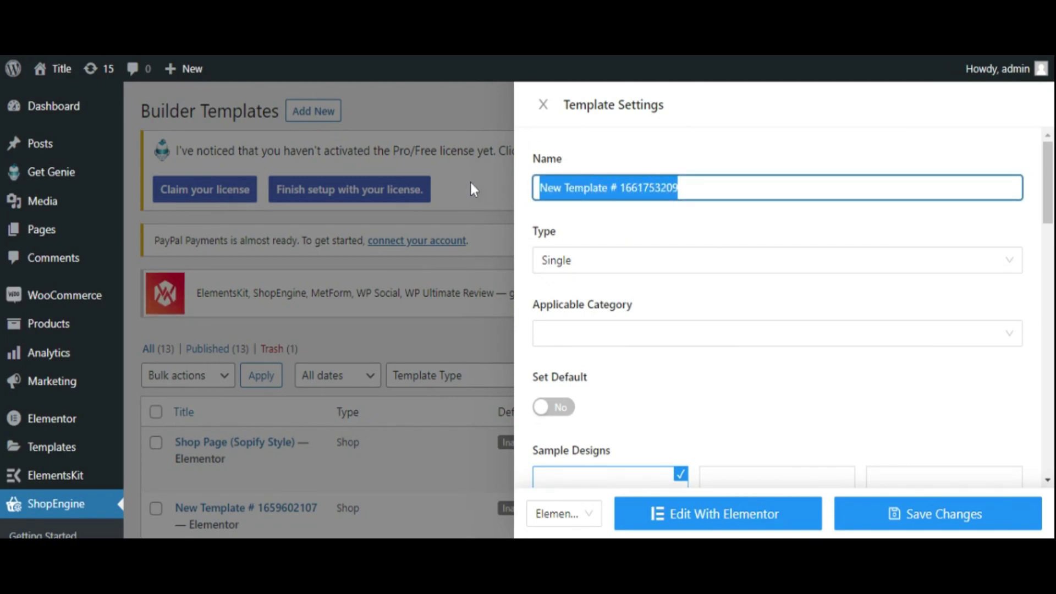
pyautogui.write('Single Product Shopify')
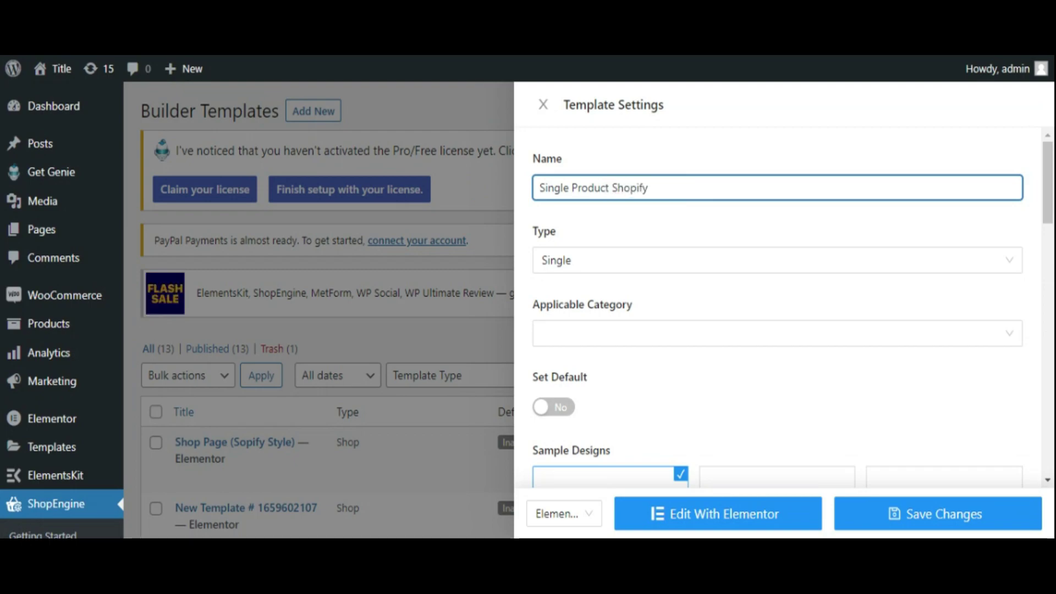
# Step: Choose the Single Design 1 sample design for the new template and open it for editing in Elementor
pyautogui.click(619, 333)
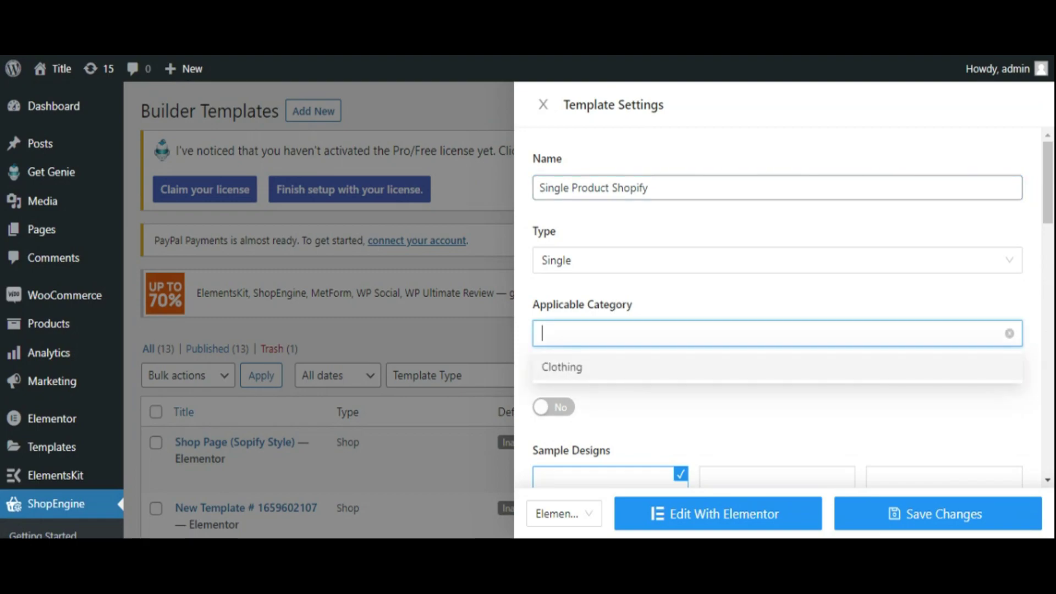
pyautogui.scroll(-3, 625, 316)
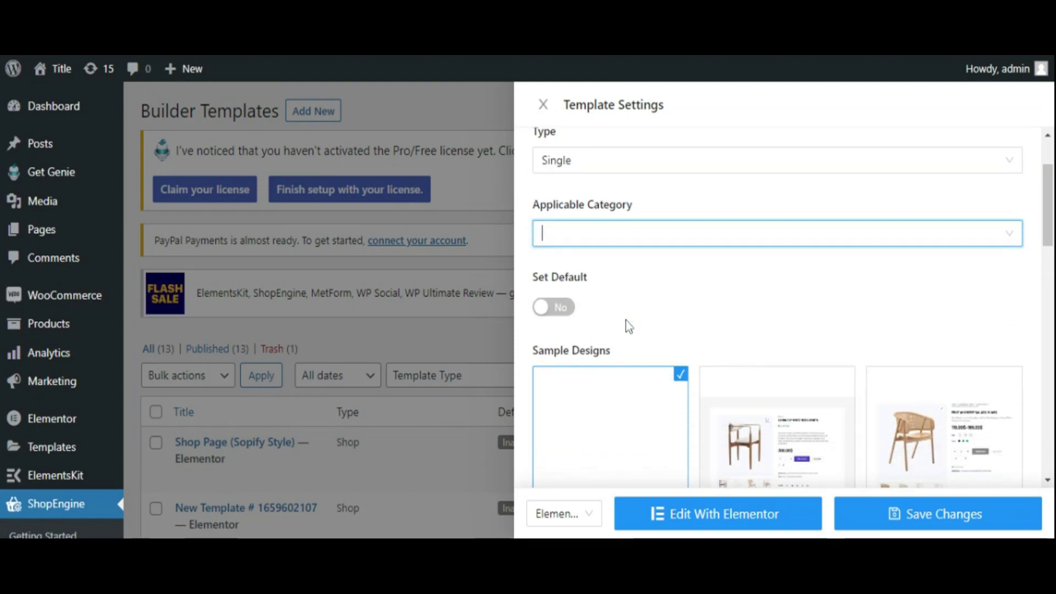
pyautogui.scroll(-3, 629, 257)
pyautogui.click(777, 231)
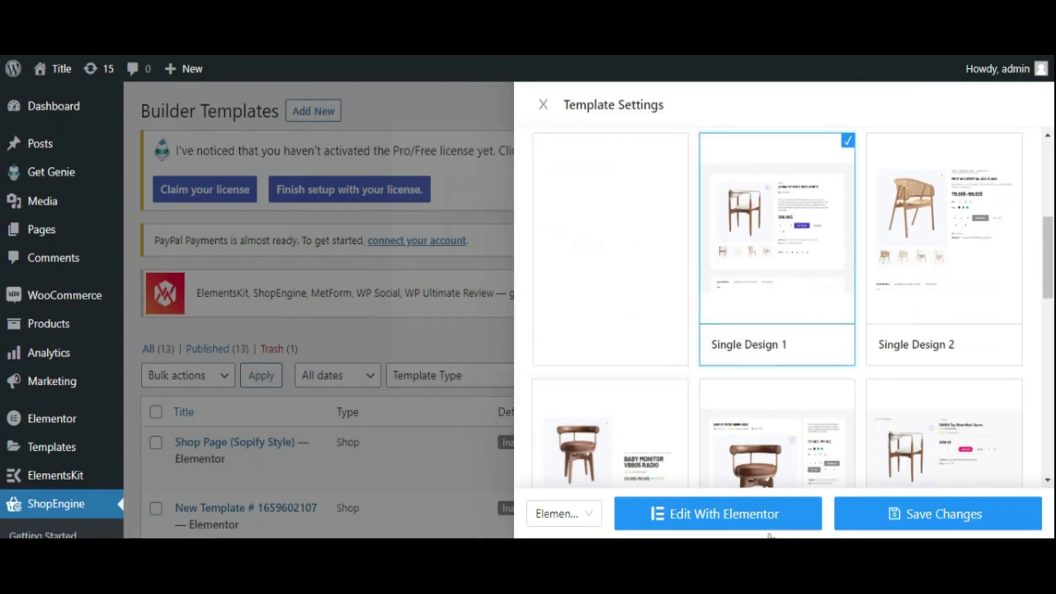
pyautogui.click(799, 516)
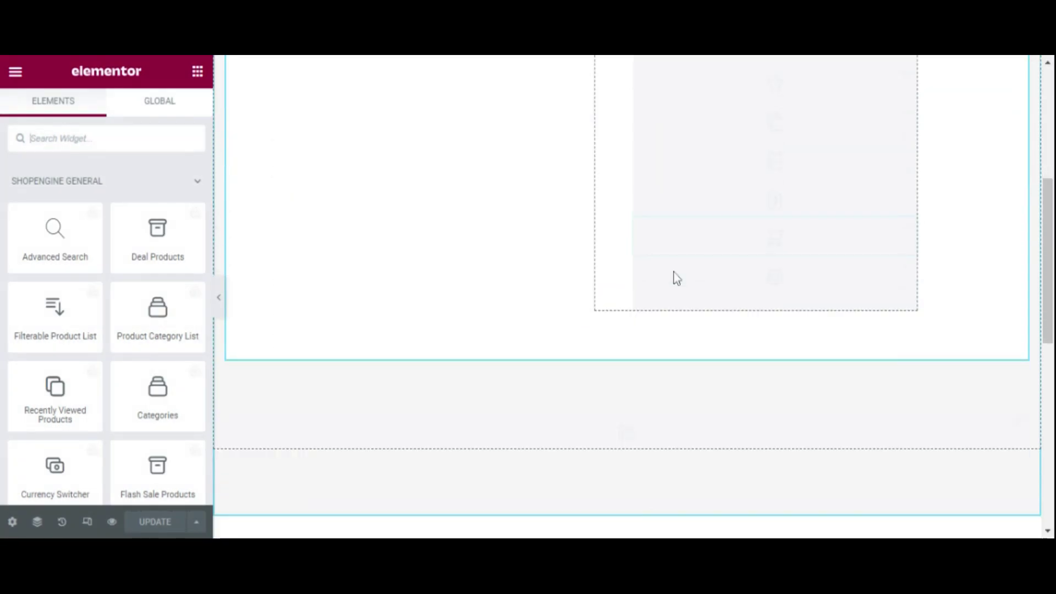
# Step: Exit the Elementor editor to the WordPress edit page of the Single Product Shopify template
pyautogui.scroll(-10, 612, 278)
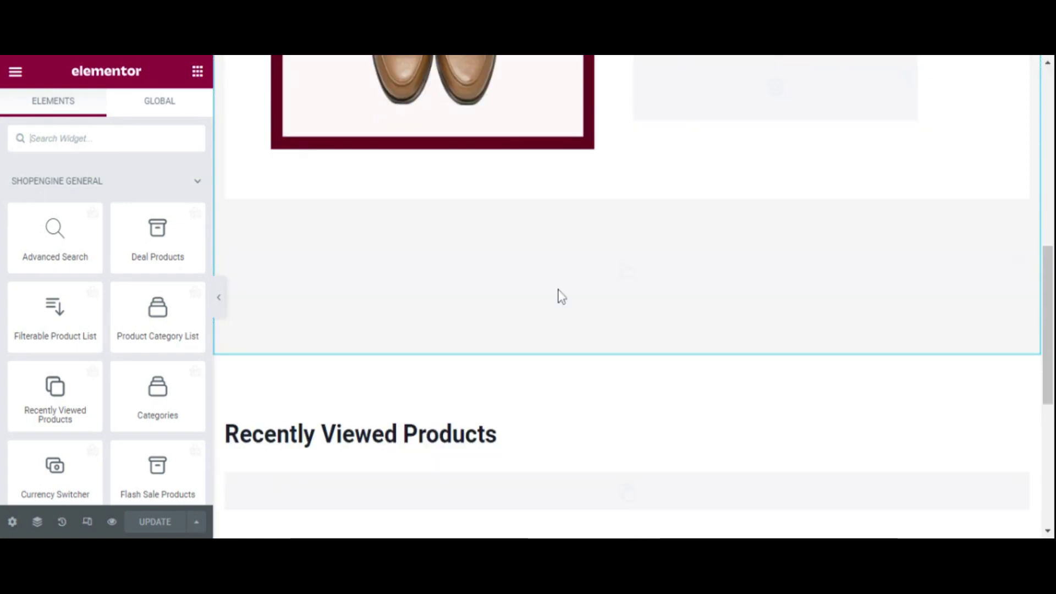
pyautogui.scroll(10, 559, 297)
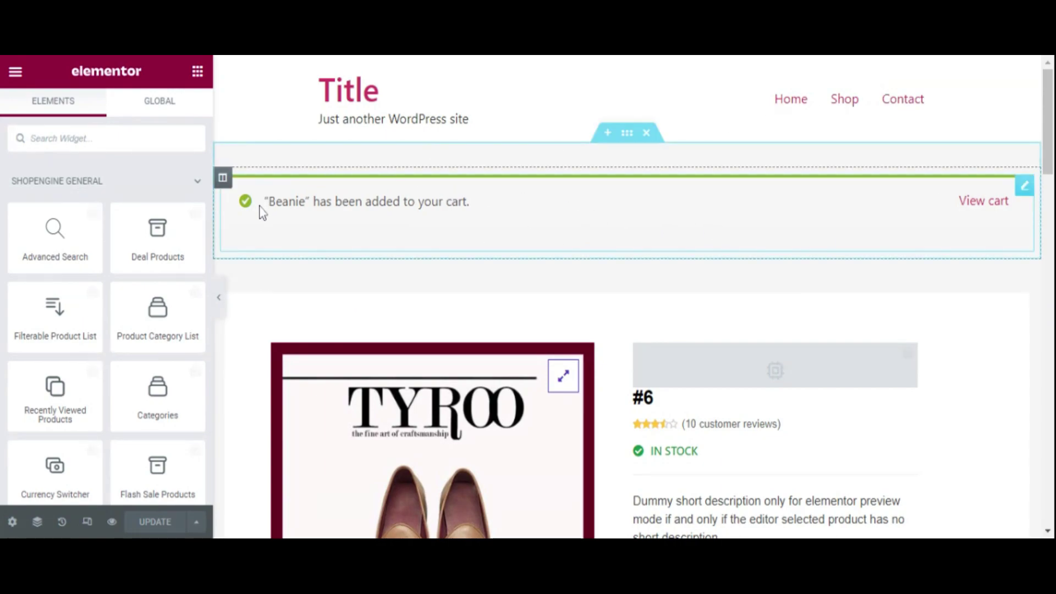
pyautogui.click(21, 77)
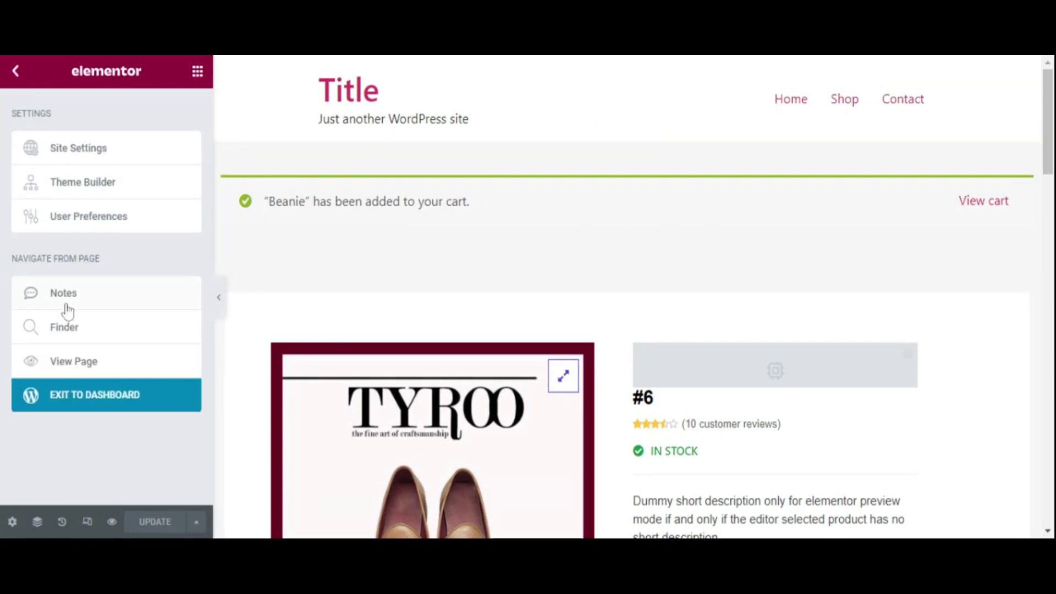
pyautogui.click(96, 395)
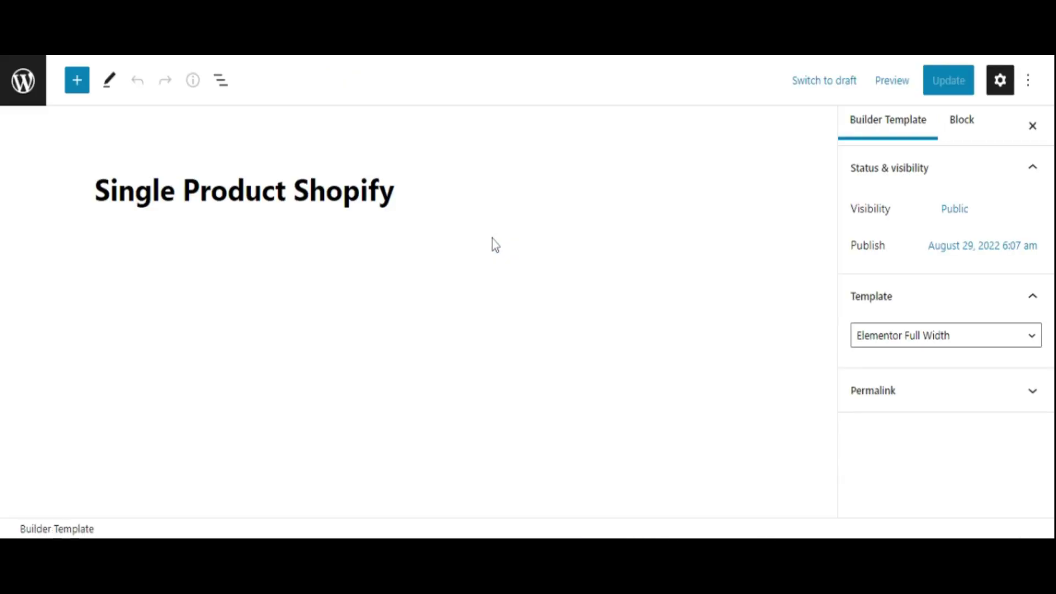
# Step: Change the page template to Elementor Canvas, update it, and reopen the Single Product Shopify template in Elementor
pyautogui.click(900, 350)
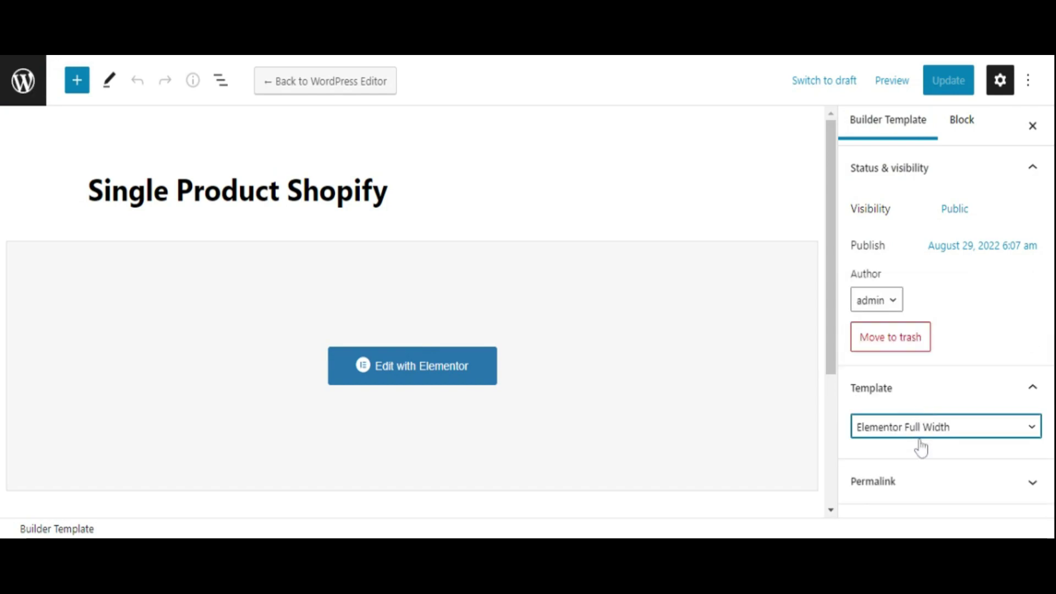
pyautogui.click(921, 461)
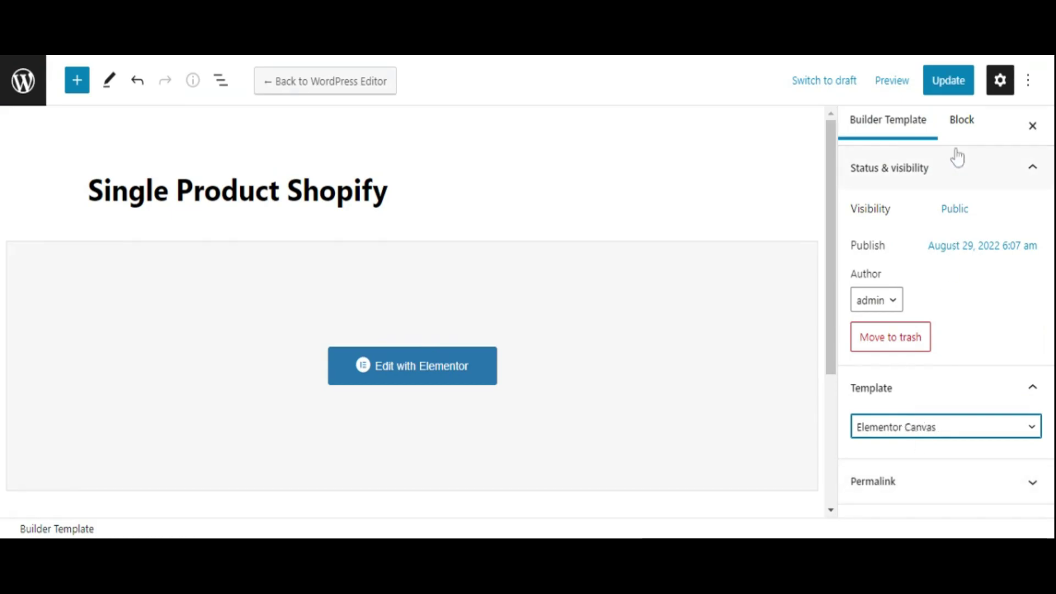
pyautogui.click(949, 87)
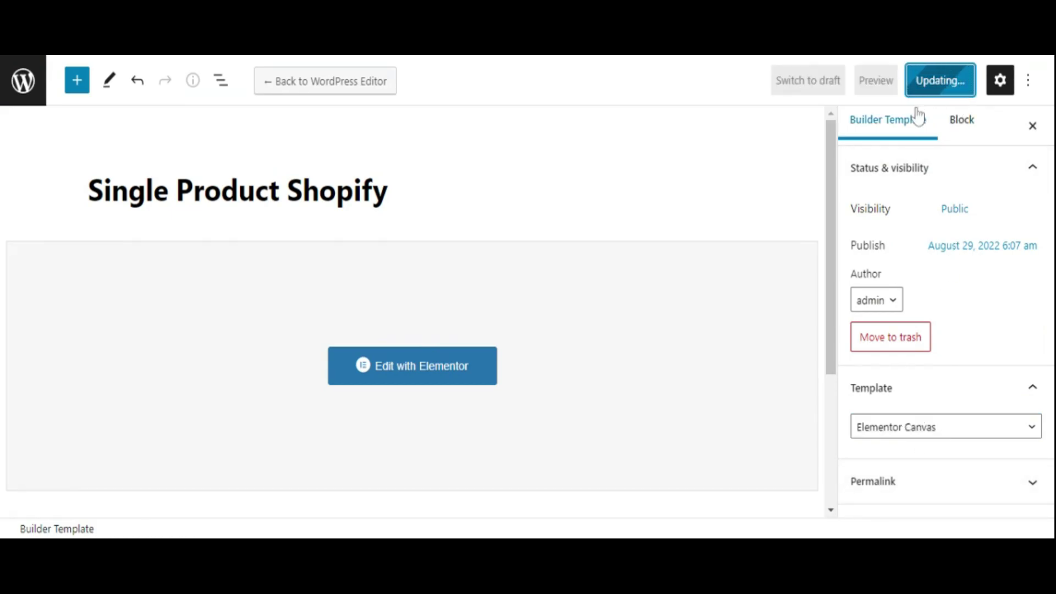
pyautogui.click(449, 378)
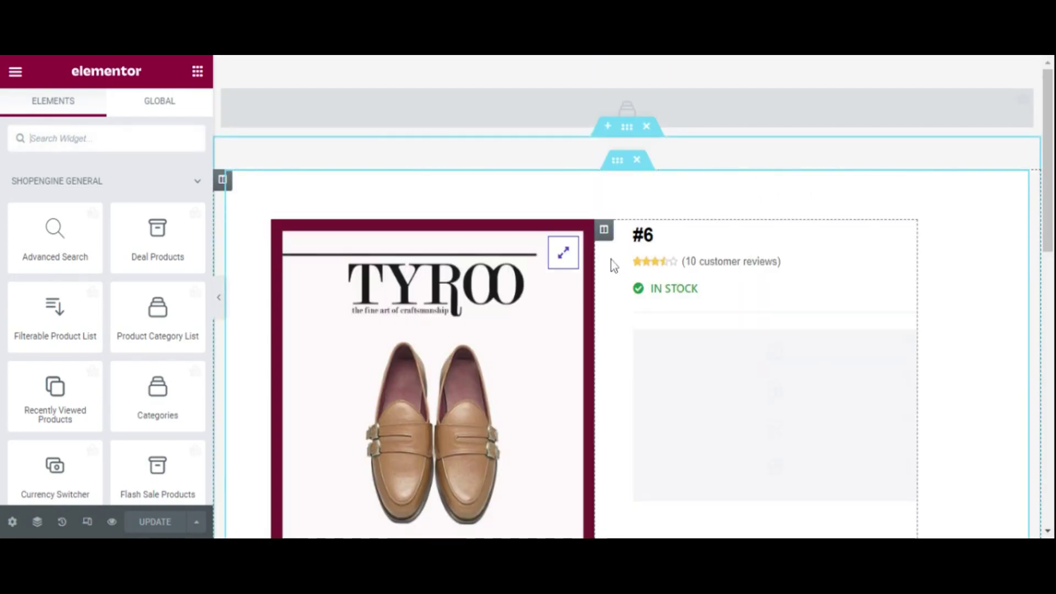
# Step: Review the single product template from the product details through the review form to the recently viewed products
pyautogui.scroll(-6, 614, 266)
pyautogui.scroll(-5, 613, 266)
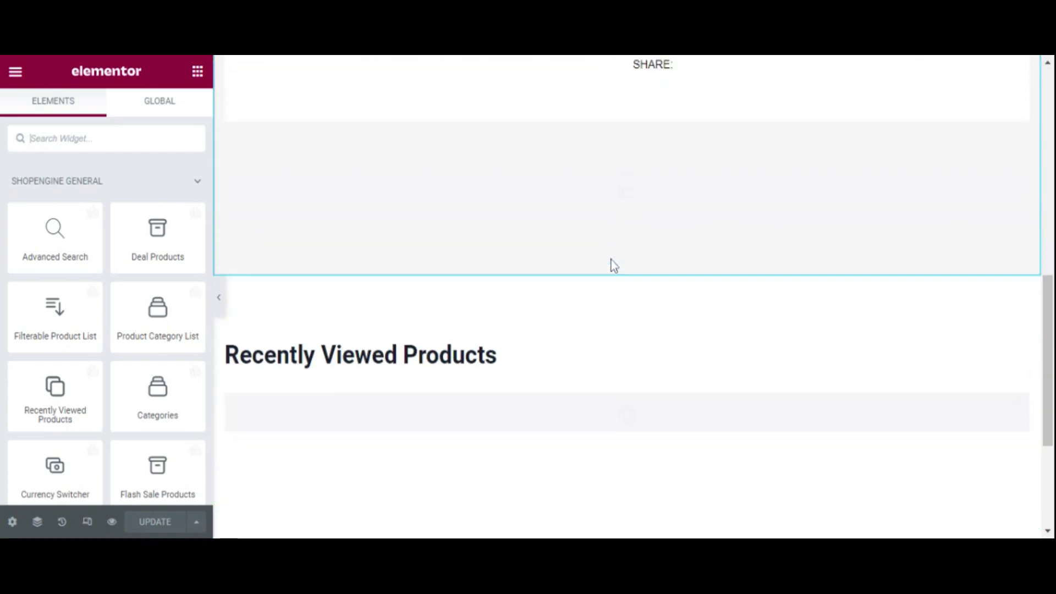
pyautogui.scroll(-2, 613, 266)
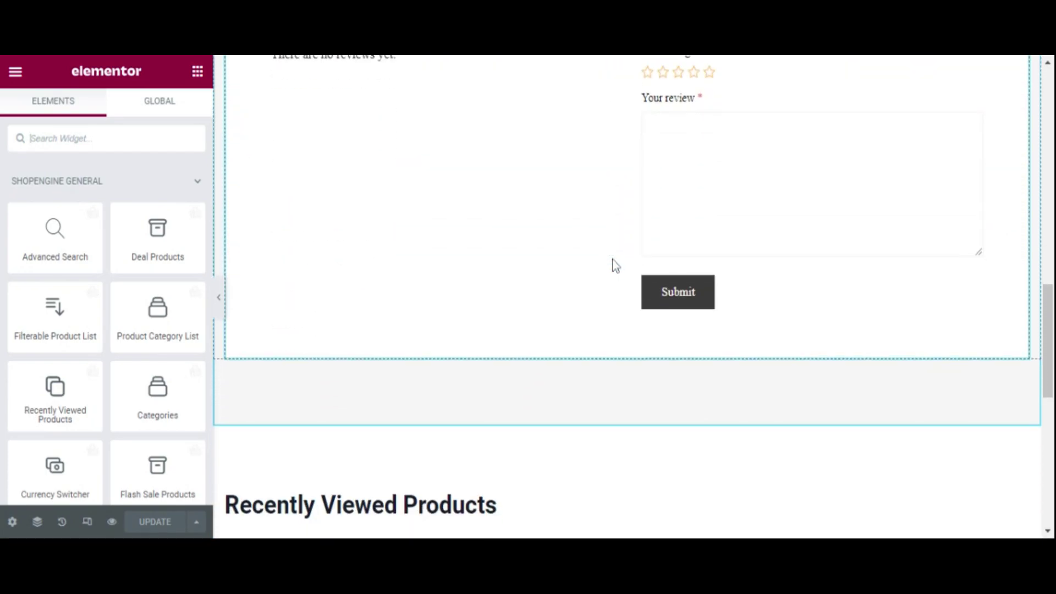
pyautogui.scroll(3, 614, 266)
pyautogui.scroll(-3, 614, 266)
pyautogui.scroll(-10, 615, 266)
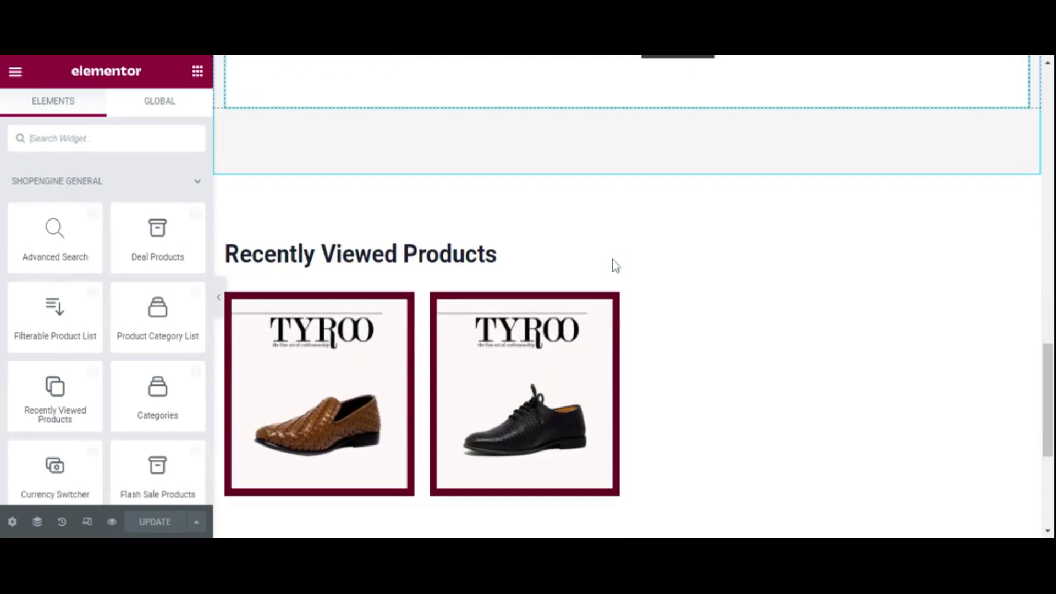
pyautogui.scroll(5, 615, 266)
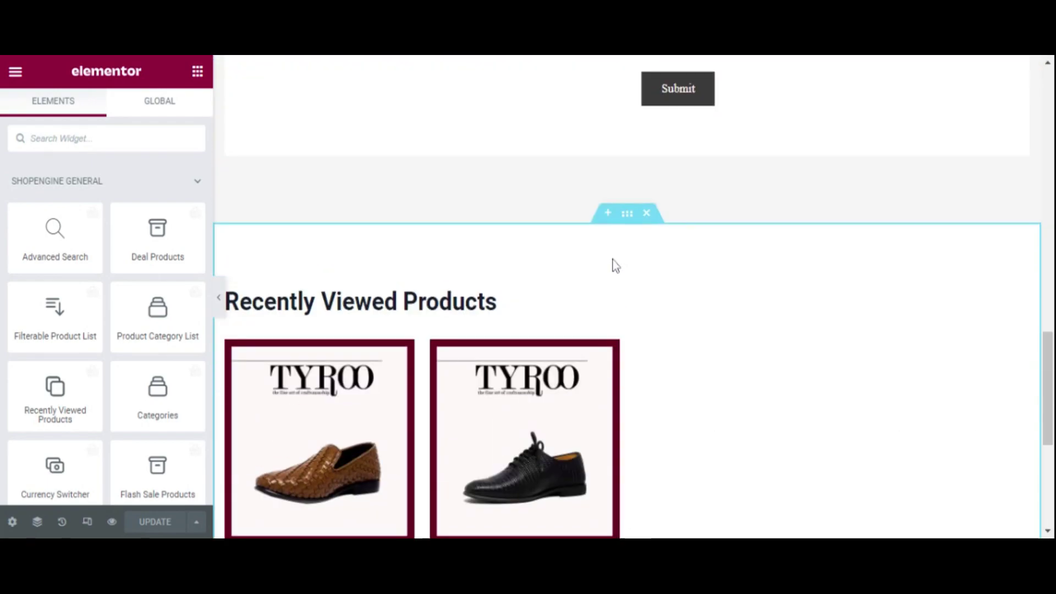
pyautogui.scroll(10, 615, 266)
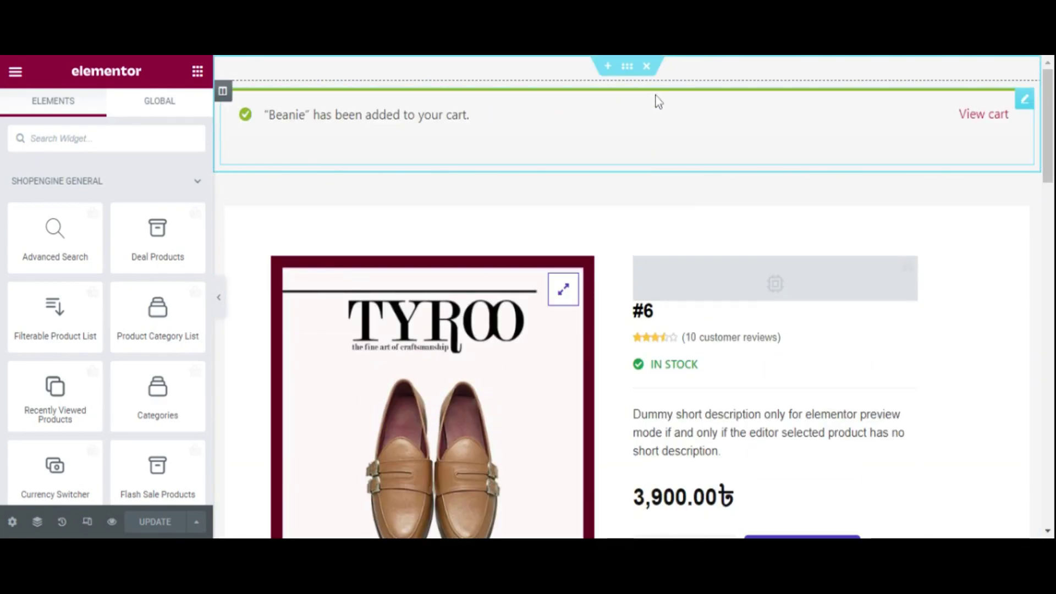
pyautogui.click(607, 73)
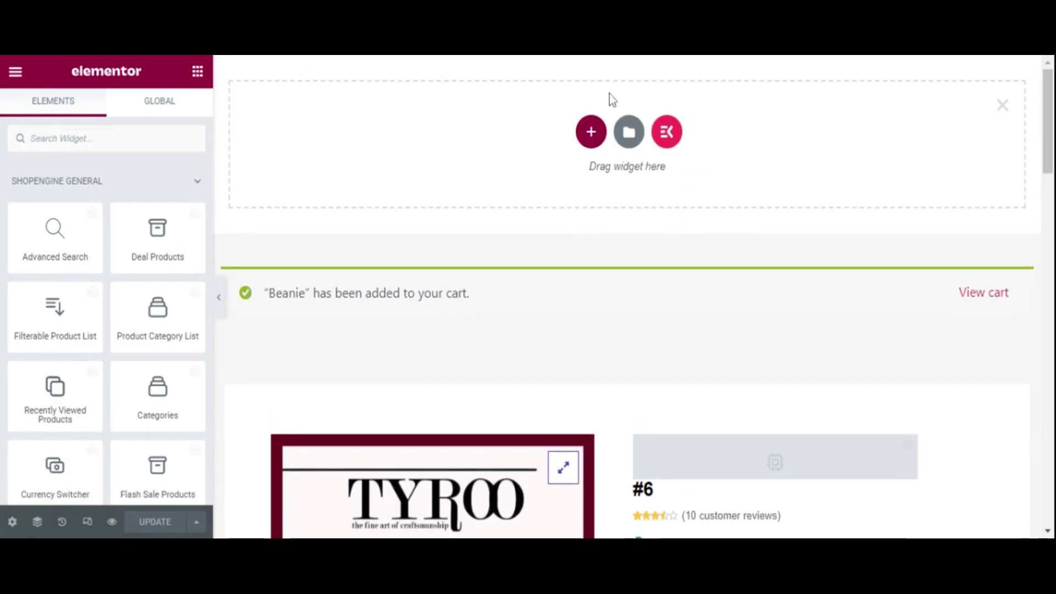
pyautogui.click(594, 132)
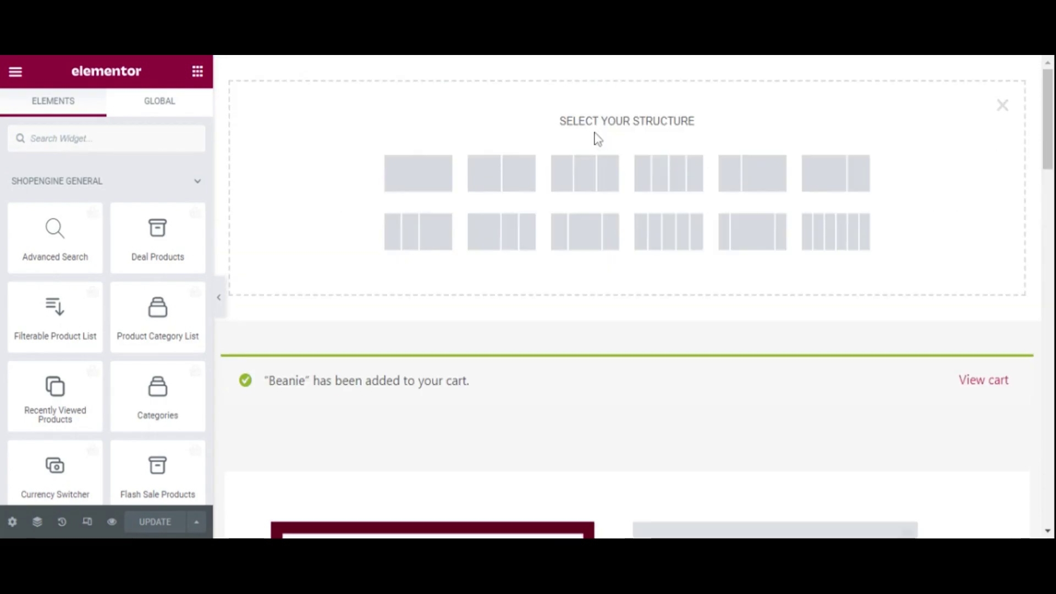
pyautogui.click(398, 187)
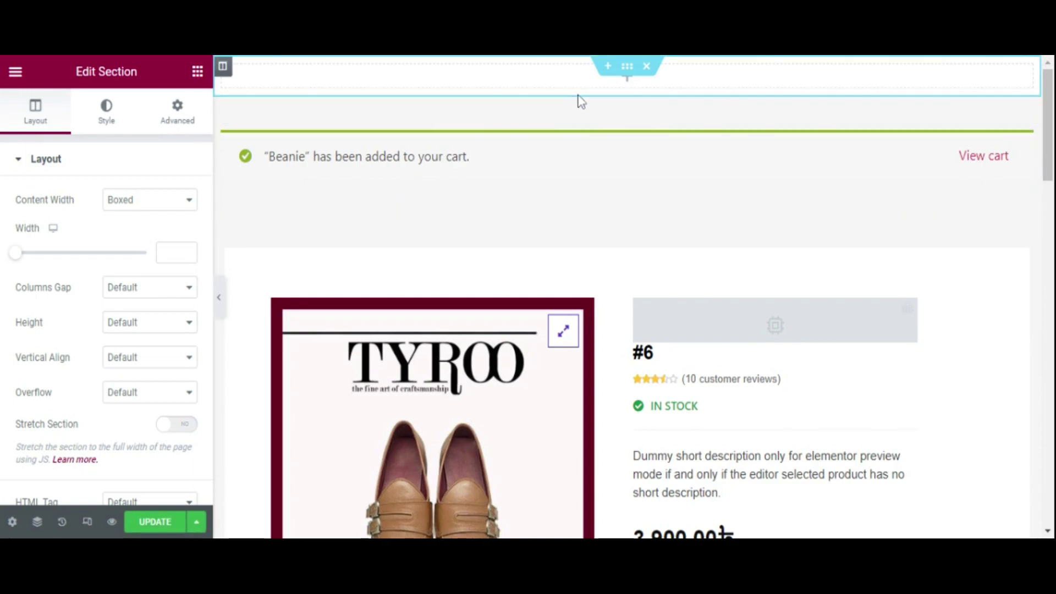
pyautogui.click(197, 72)
pyautogui.write('head')
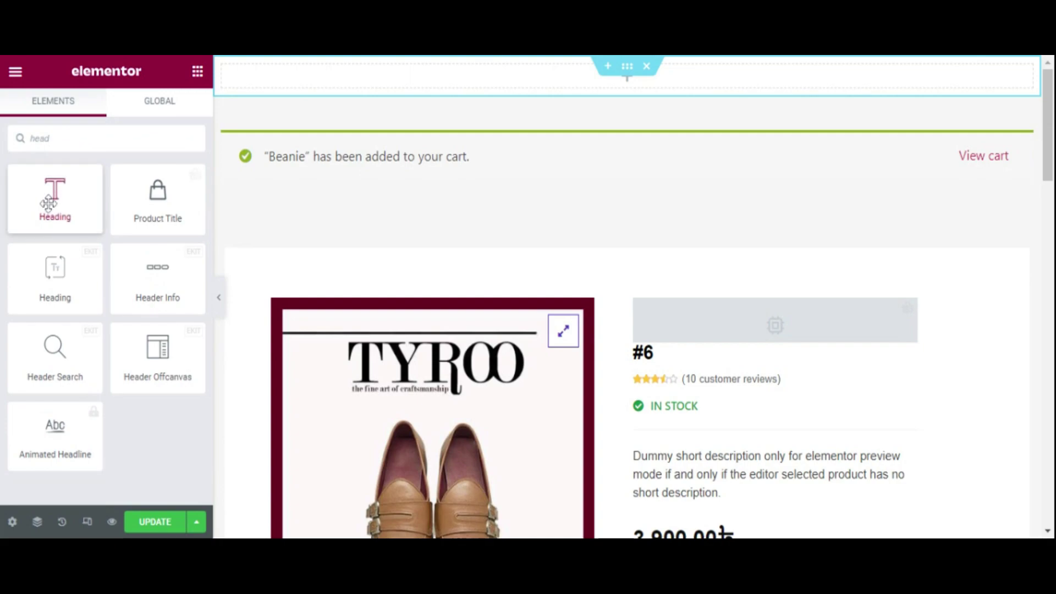
pyautogui.moveTo(55, 197); pyautogui.dragTo(626, 77)
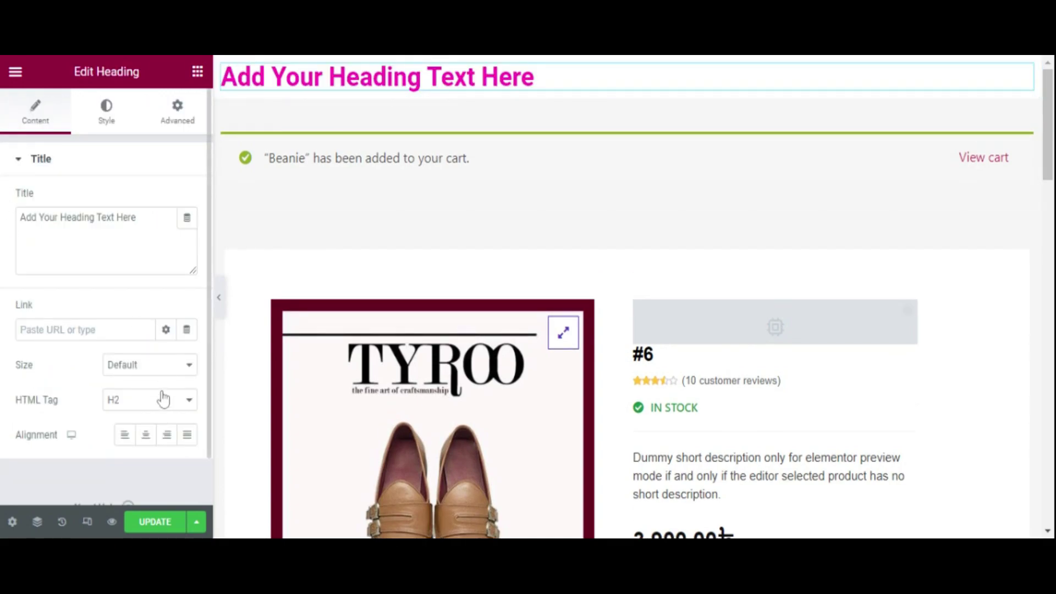
pyautogui.click(146, 435)
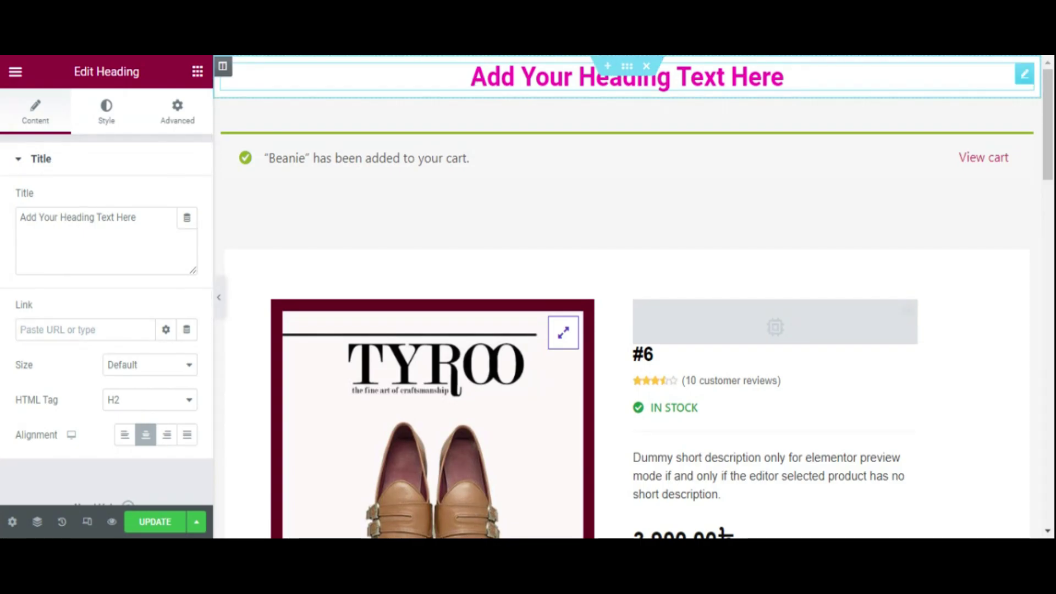
pyautogui.click(646, 66)
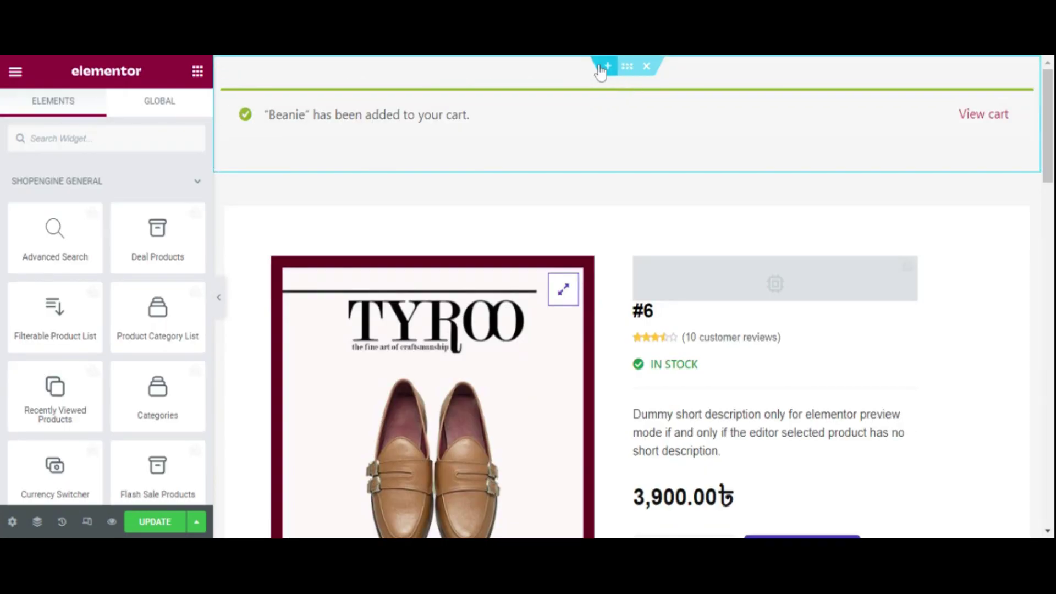
# Step: Insert a single-column section above the cart notice and place the EKIT-labelled Heading widget in it
pyautogui.click(605, 67)
pyautogui.click(591, 130)
pyautogui.click(431, 196)
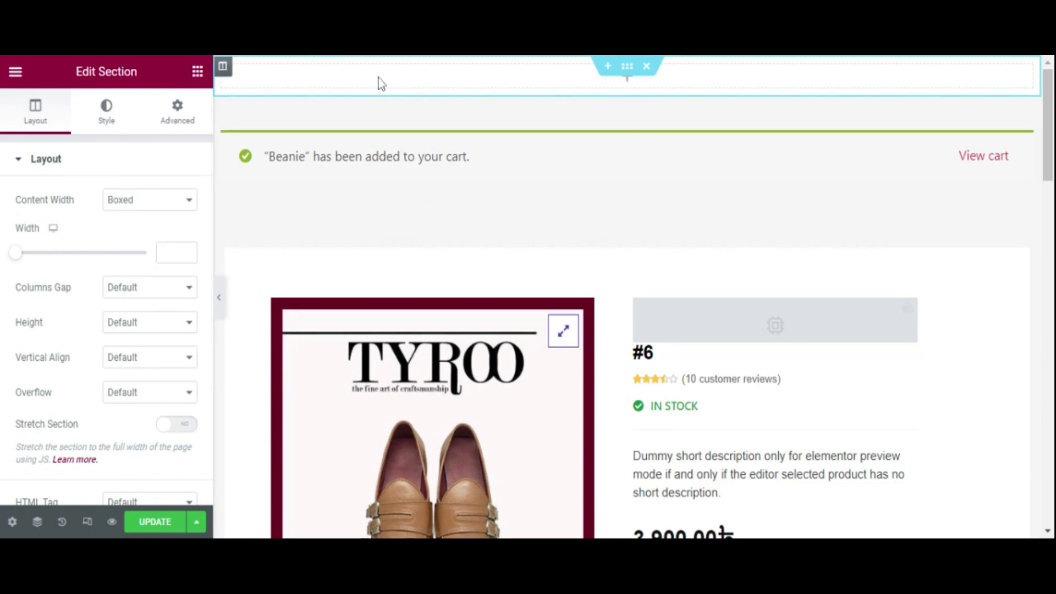
pyautogui.click(197, 71)
pyautogui.write('heading')
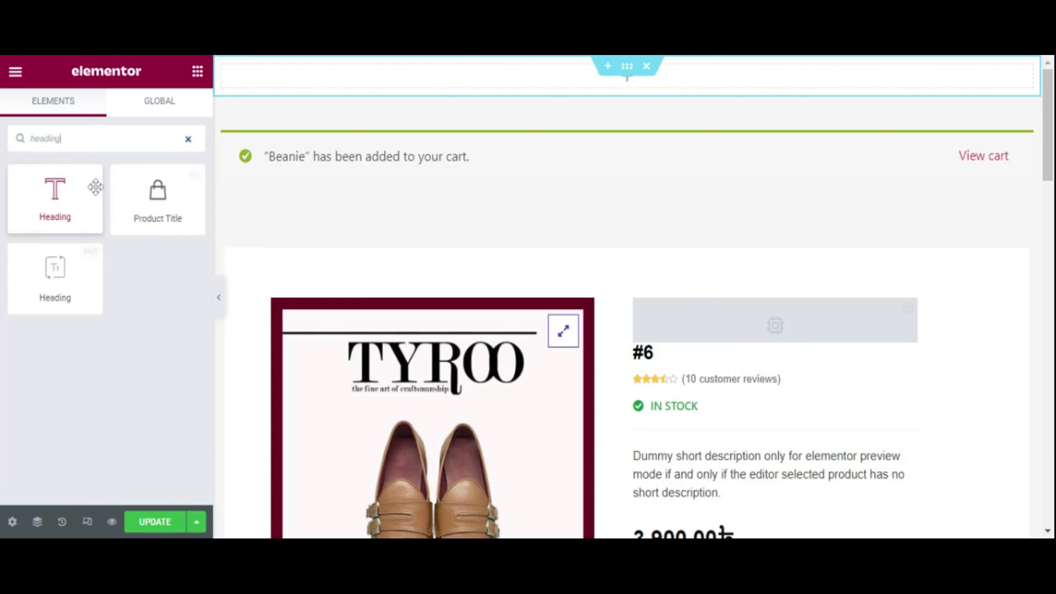
pyautogui.moveTo(82, 282); pyautogui.dragTo(617, 88)
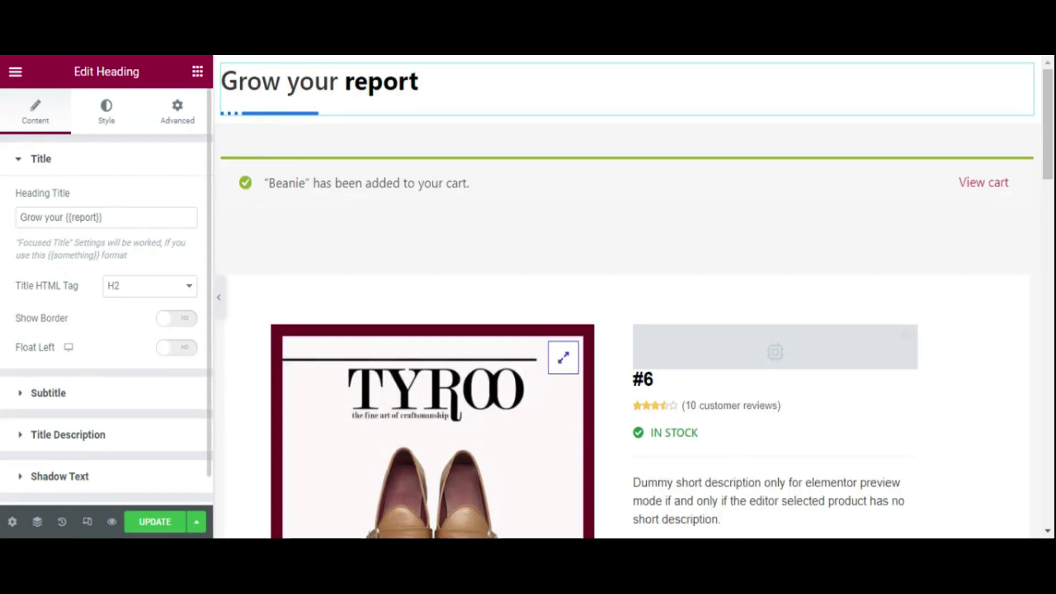
# Step: Change the heading title to "Single {{Product Page}}"
pyautogui.click(62, 217)
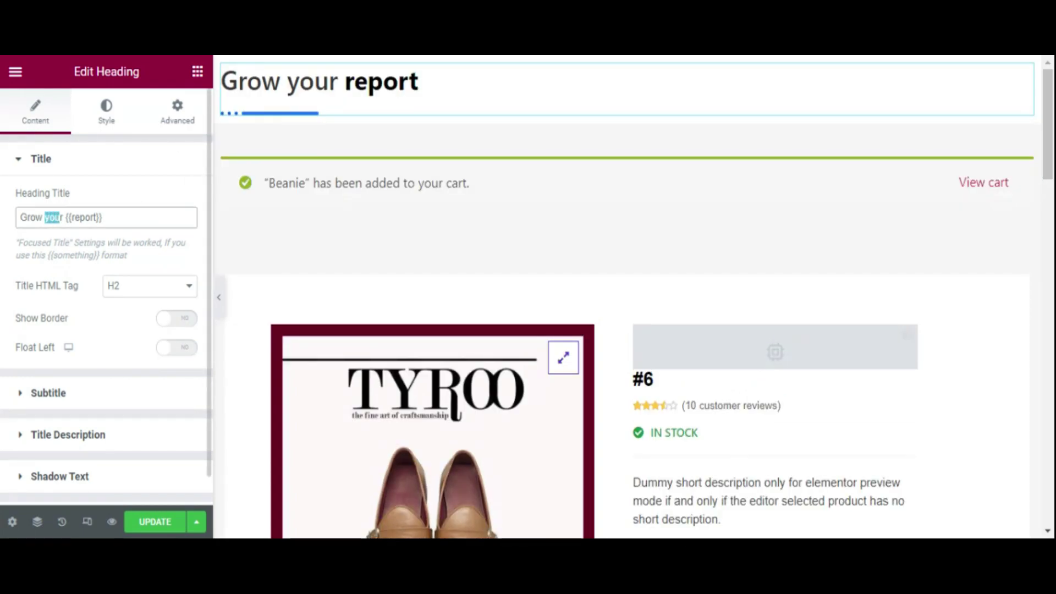
pyautogui.moveTo(63, 217); pyautogui.dragTo(2, 223)
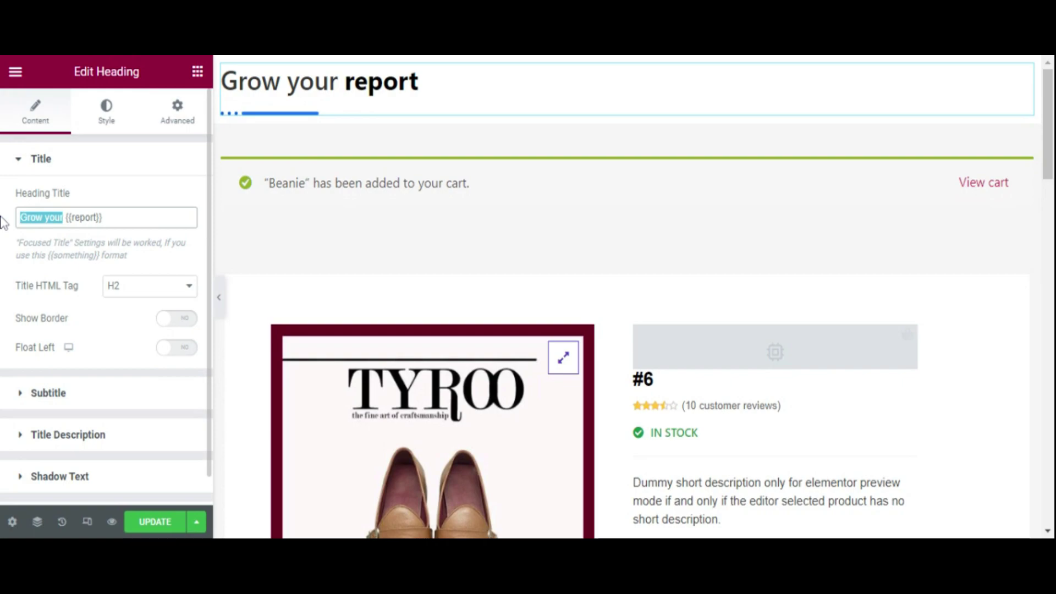
pyautogui.write('Single')
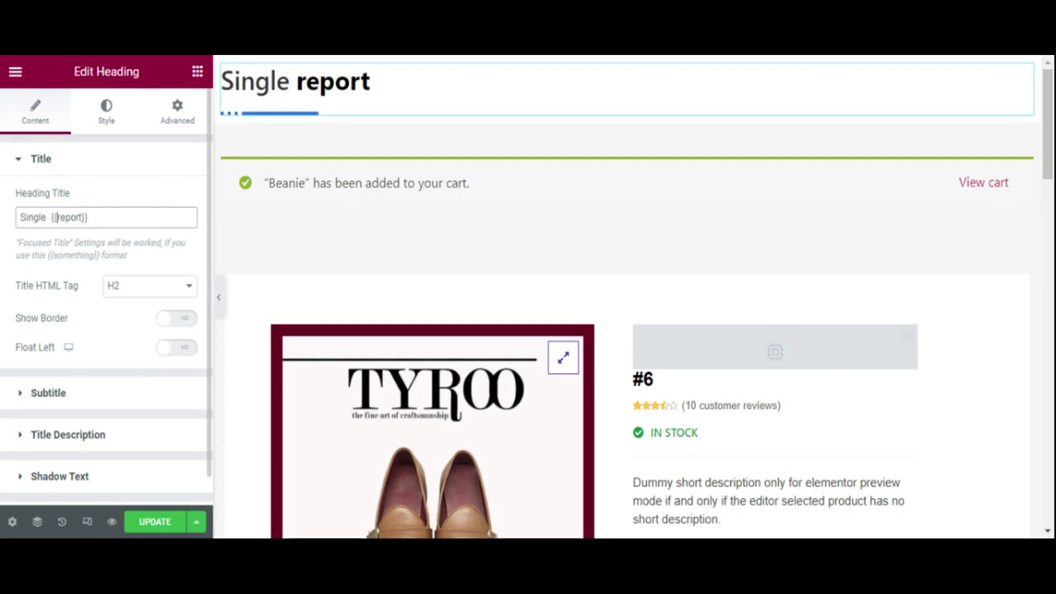
pyautogui.press('BackSpace')
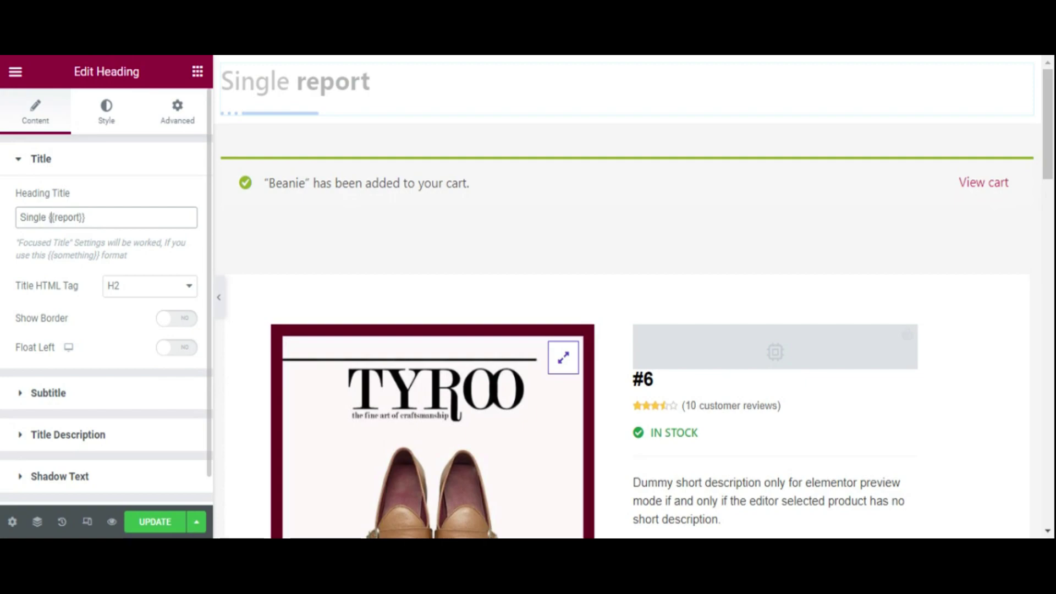
pyautogui.press('BackSpace')
pyautogui.write('Produ')
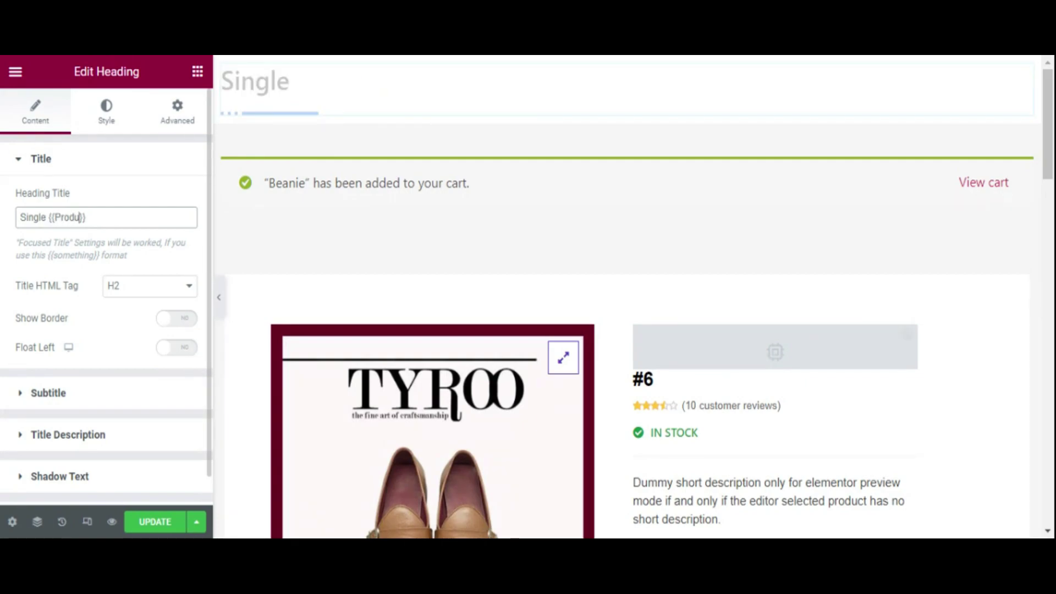
pyautogui.write('ct Page')
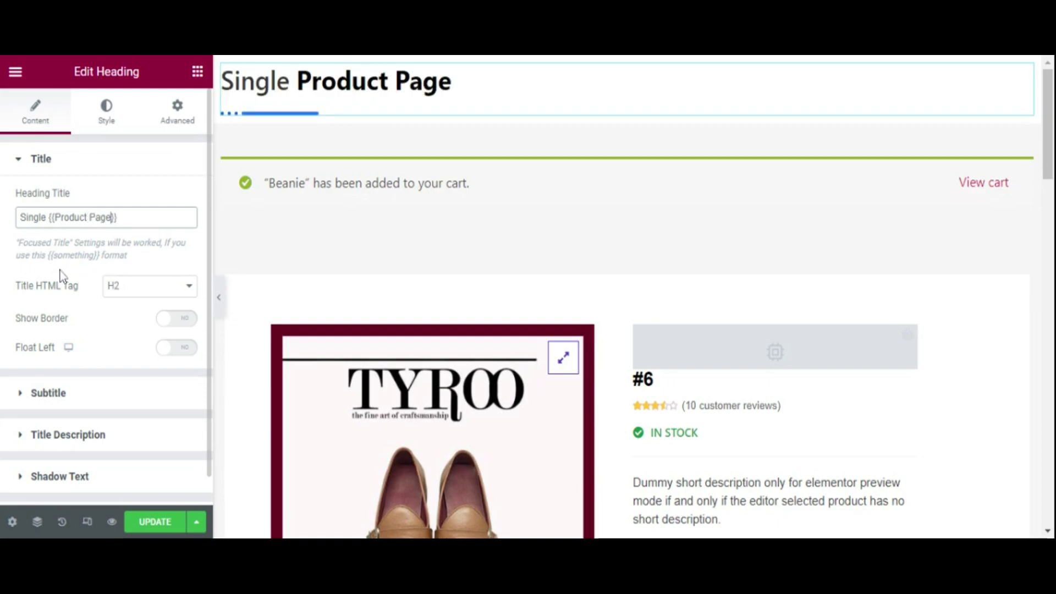
# Step: Centre-align the "Single Product Page" heading
pyautogui.click(113, 121)
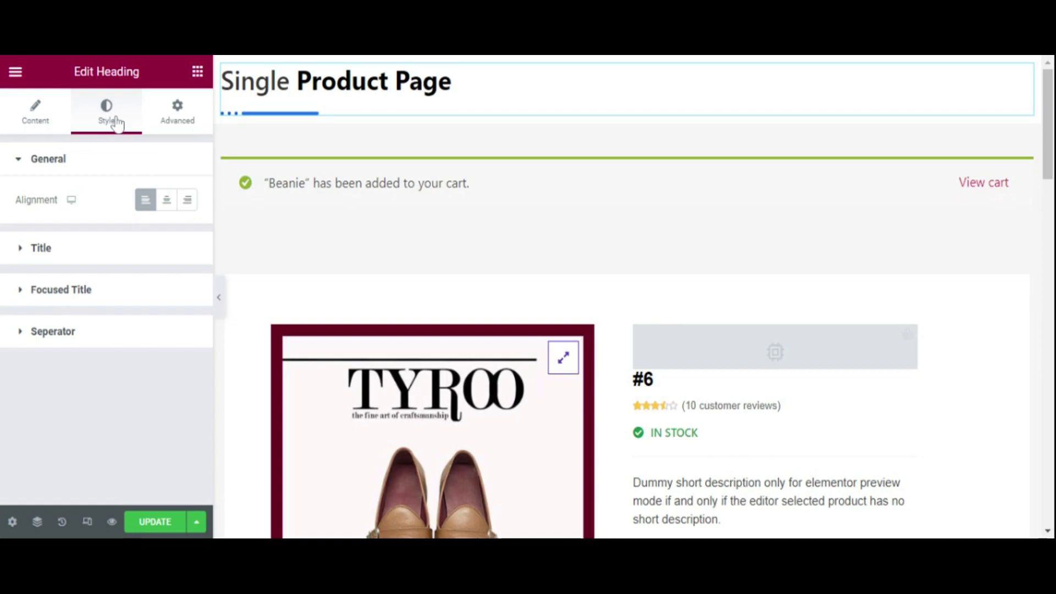
pyautogui.click(163, 205)
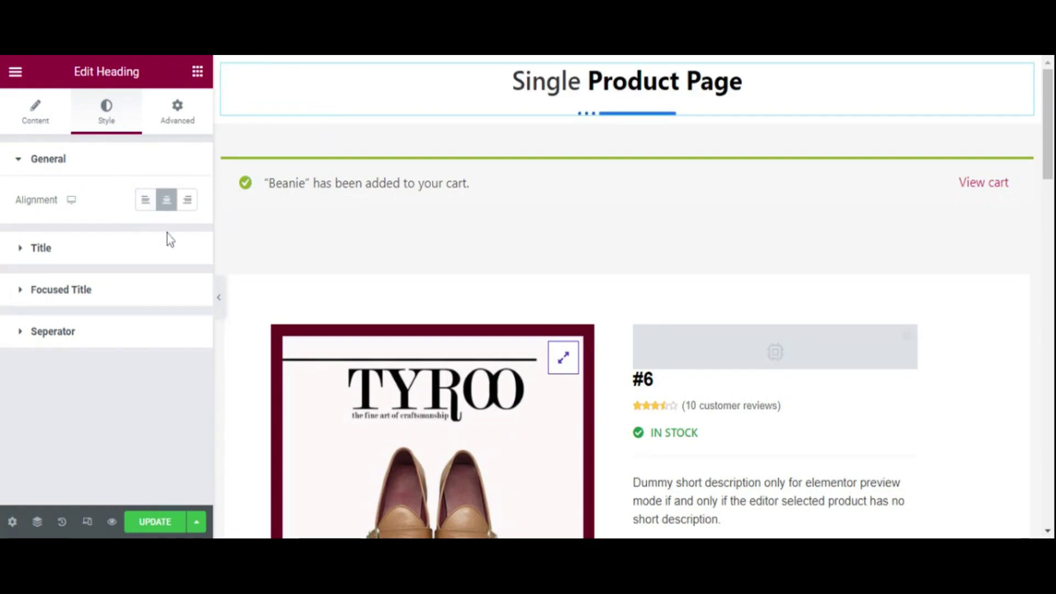
pyautogui.click(99, 335)
pyautogui.click(16, 72)
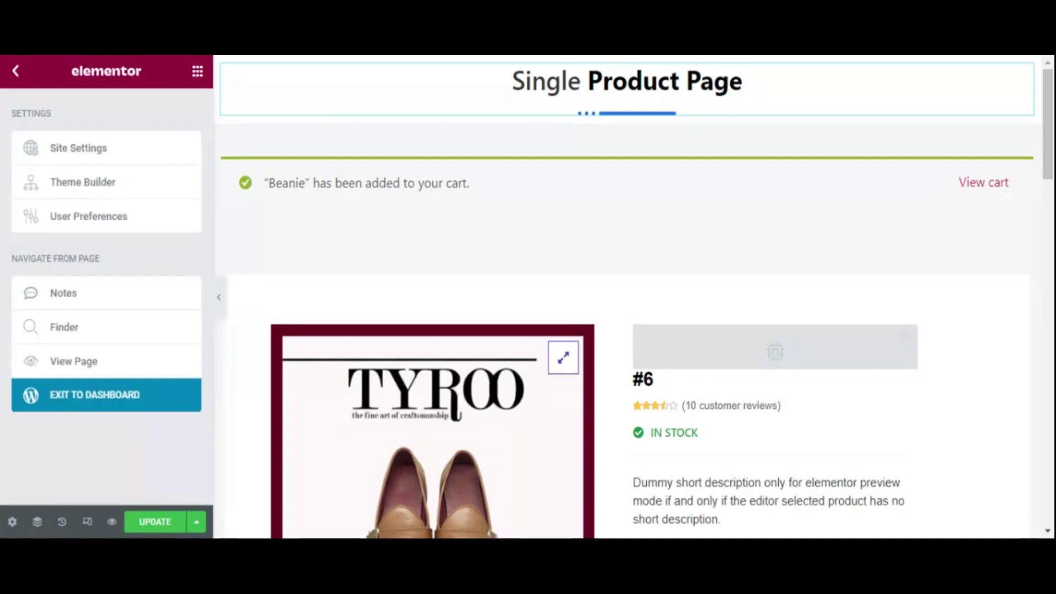
pyautogui.click(195, 73)
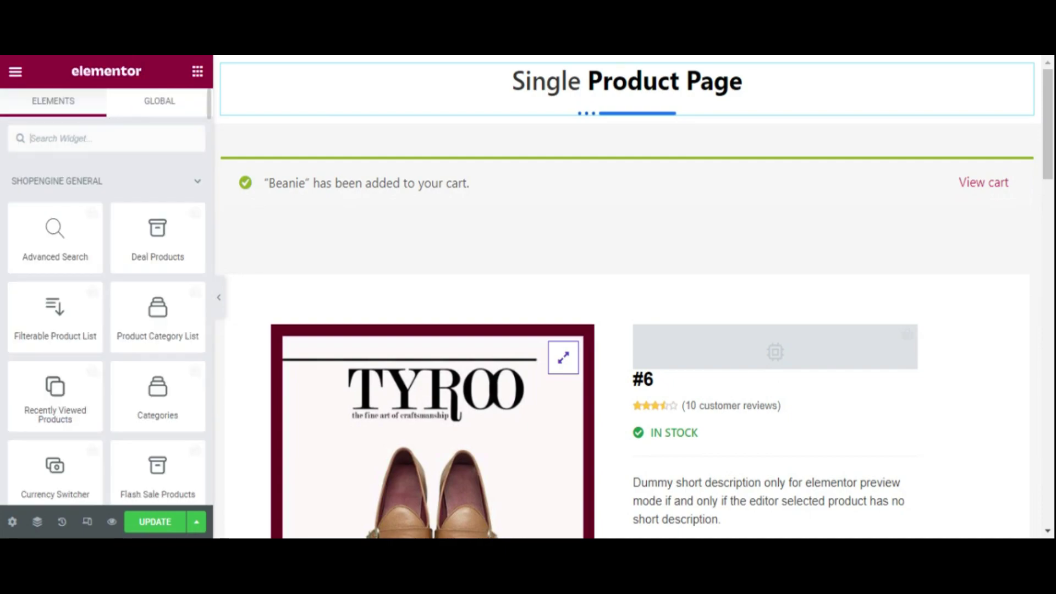
# Step: Turn off the separator under the "Single Product Page" heading
pyautogui.click(468, 90)
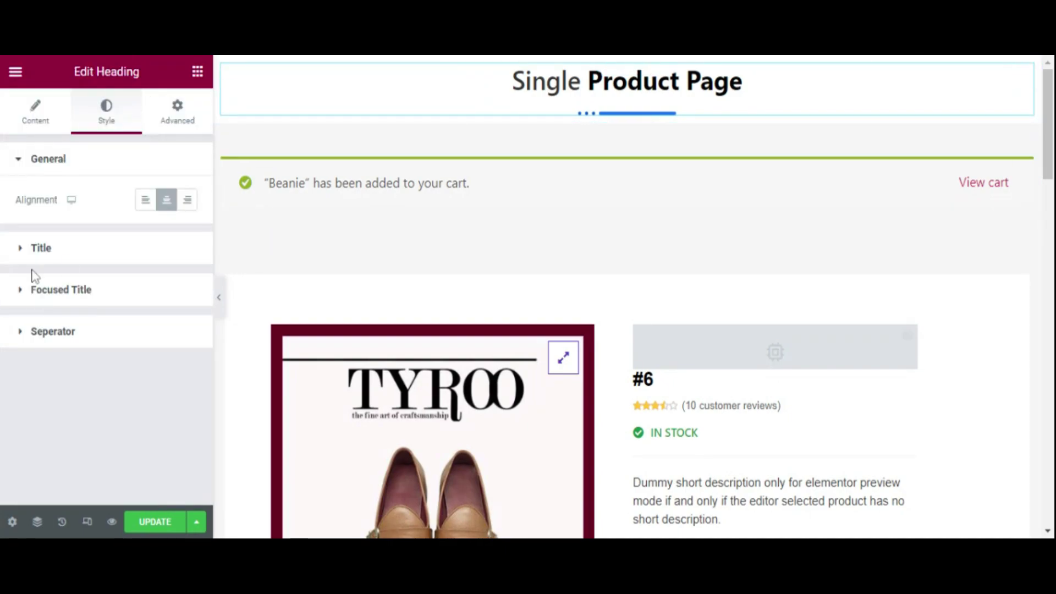
pyautogui.click(26, 115)
pyautogui.scroll(-1, 108, 312)
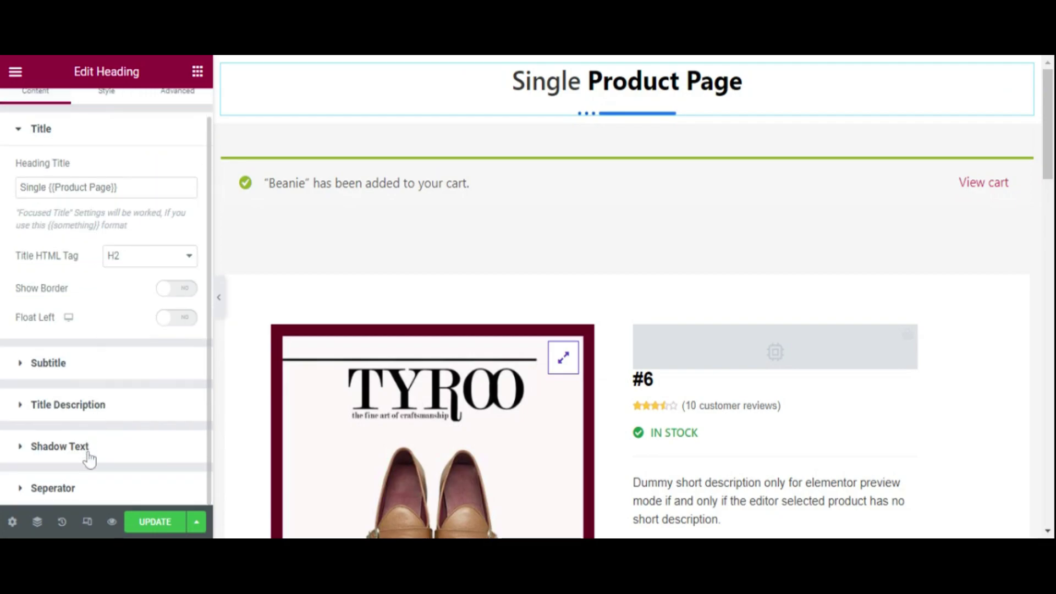
pyautogui.click(93, 483)
pyautogui.click(176, 364)
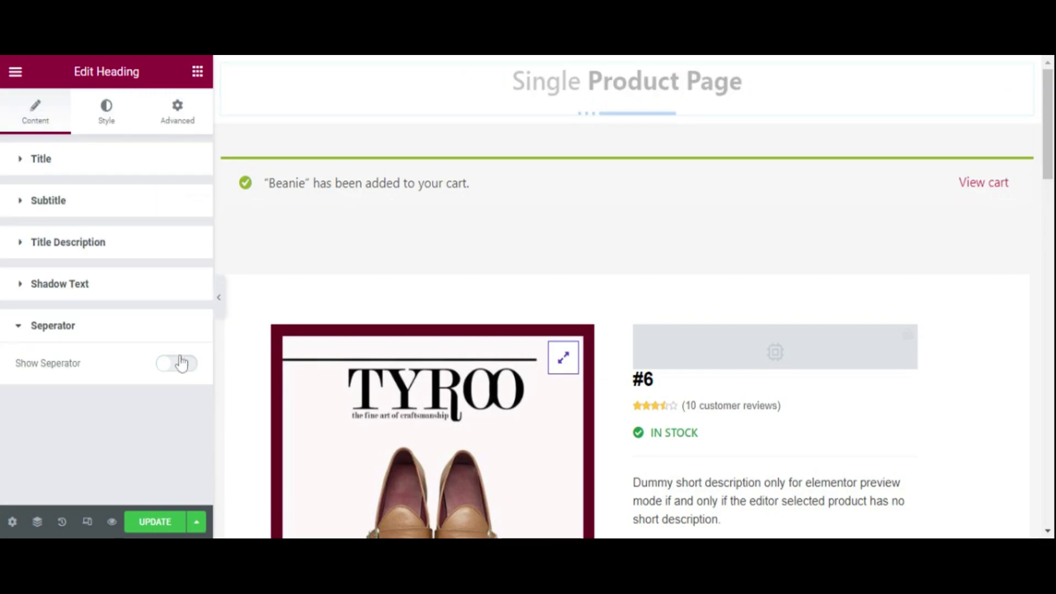
pyautogui.click(679, 428)
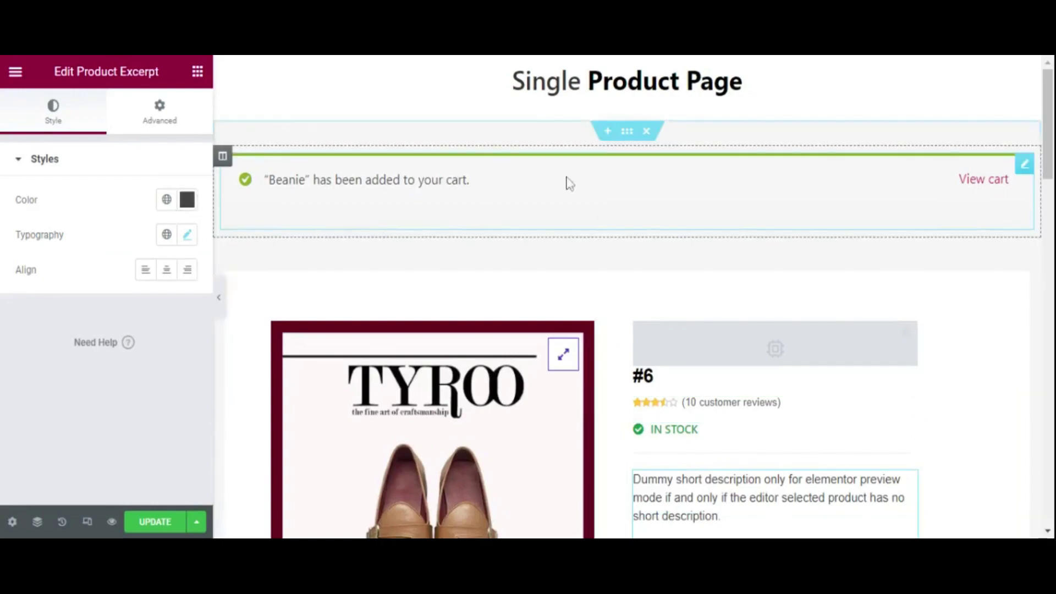
# Step: Set the primary colour of the page heading's title to a dark maroon
pyautogui.click(550, 82)
pyautogui.click(106, 113)
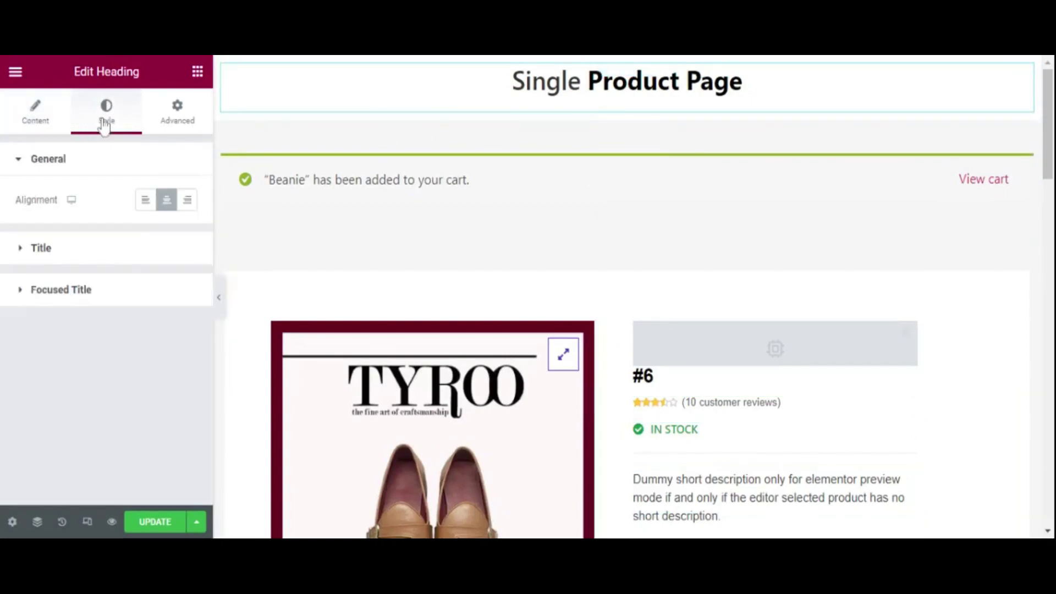
pyautogui.click(148, 250)
pyautogui.click(185, 247)
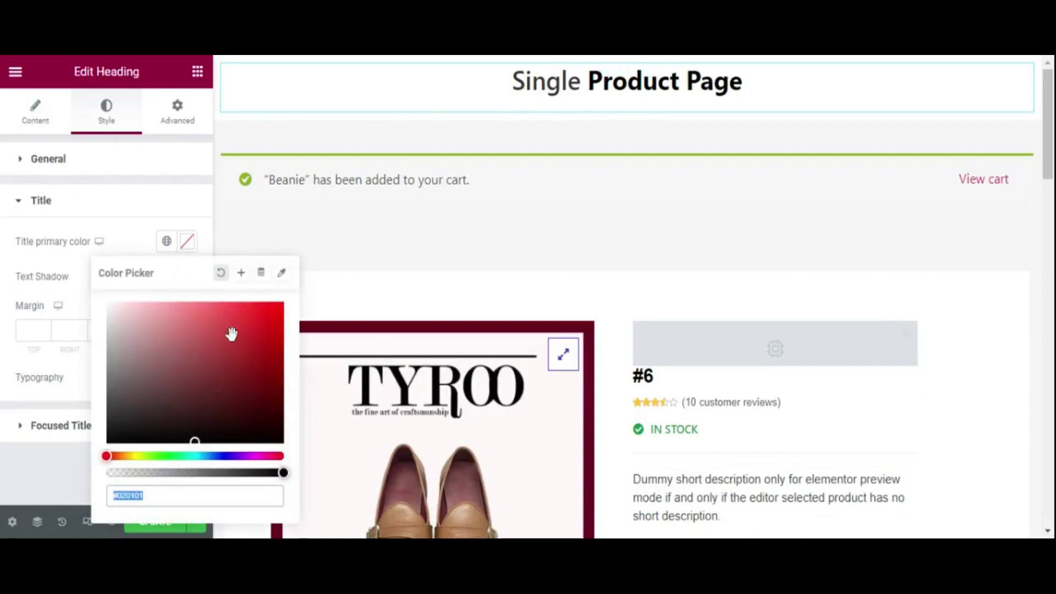
pyautogui.moveTo(231, 334); pyautogui.dragTo(271, 391)
# Step: Set the primary colour of the page heading's focused title to #5B0625, copied from the title colour
pyautogui.click(19, 431)
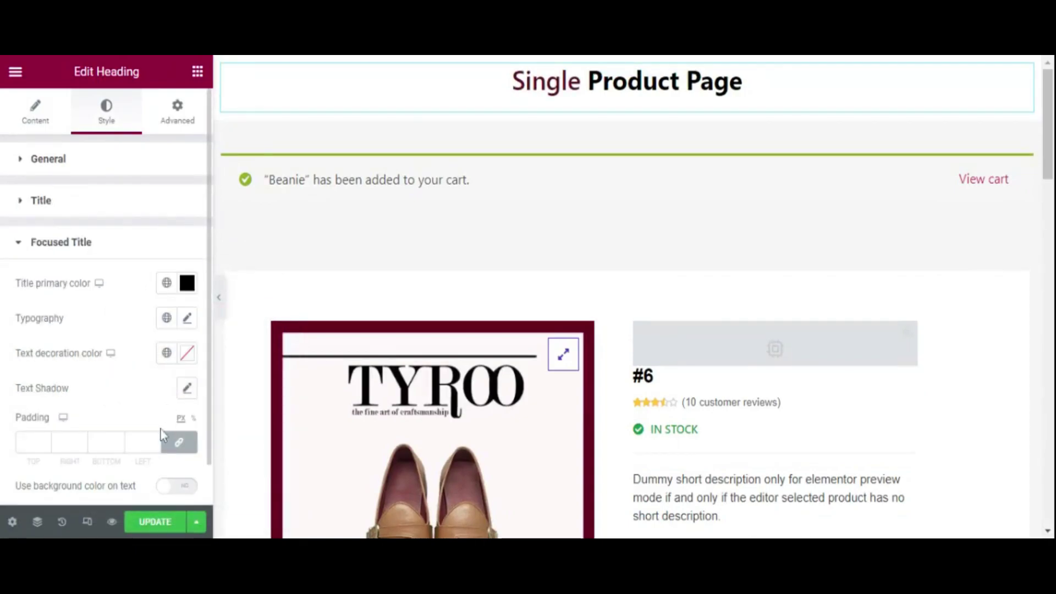
pyautogui.click(155, 216)
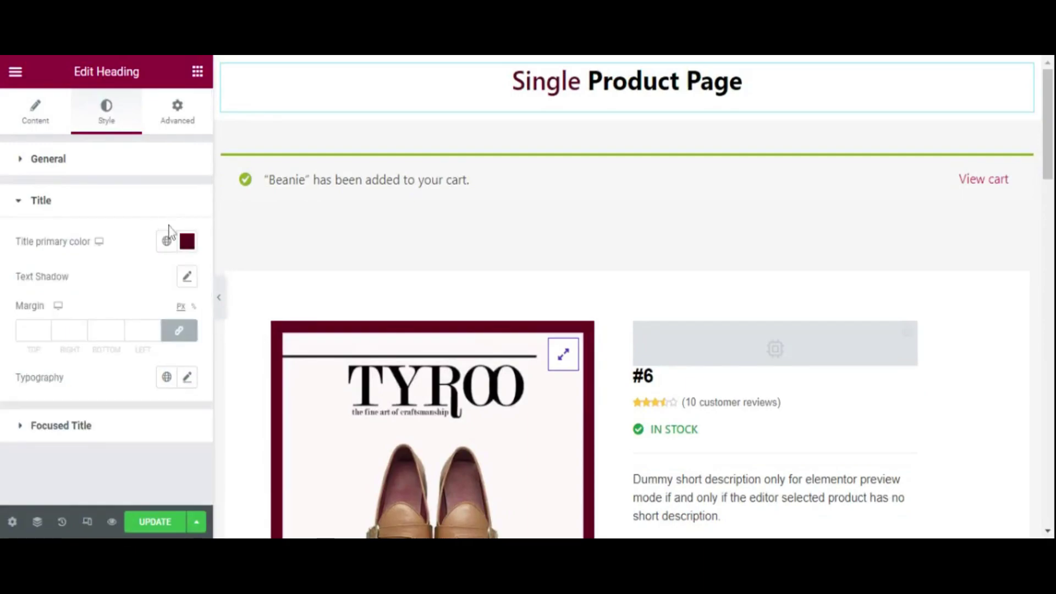
pyautogui.click(140, 212)
pyautogui.click(182, 243)
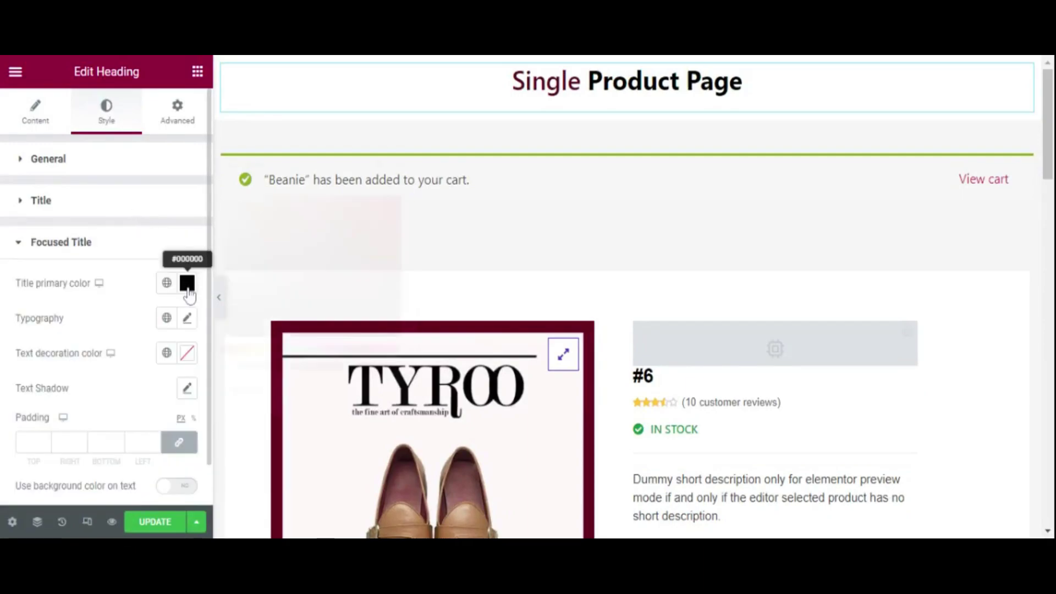
pyautogui.click(187, 282)
pyautogui.write('#5B0625')
pyautogui.click(94, 242)
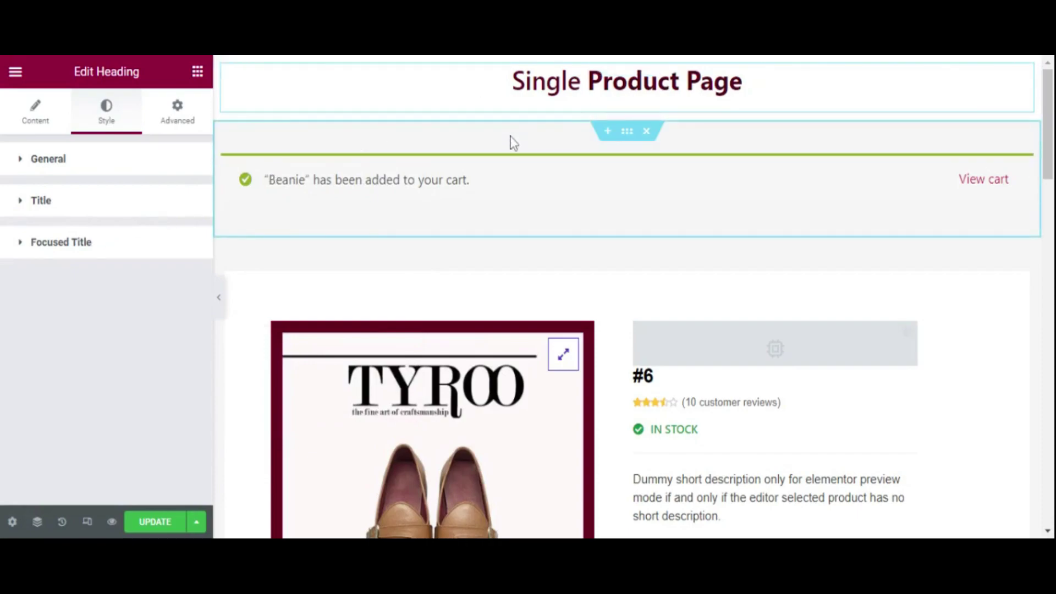
# Step: Open the advanced settings of the product details inner section and remove the cart notice section above it
pyautogui.scroll(-2, 512, 142)
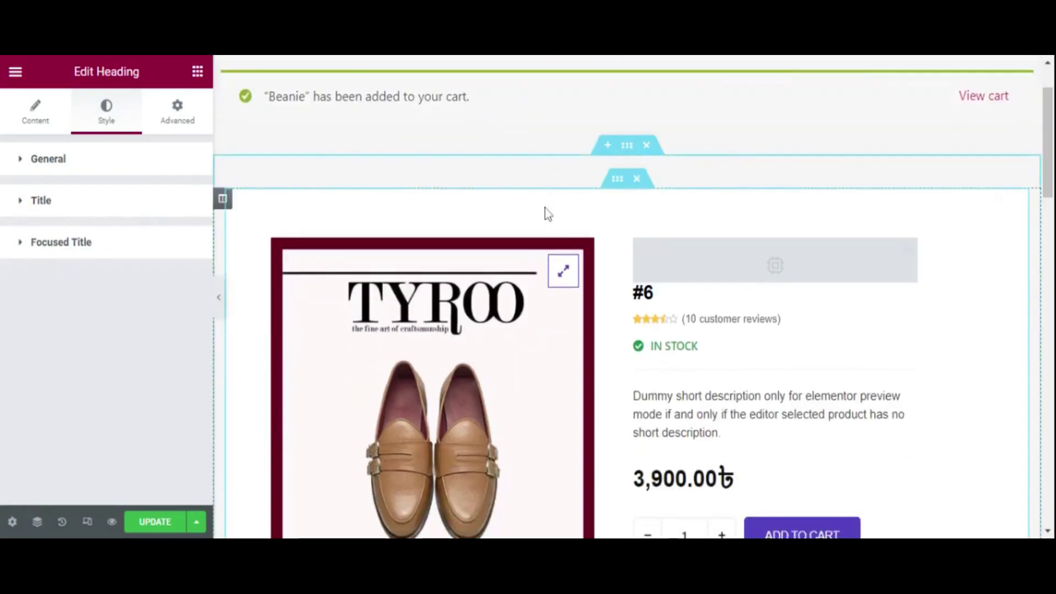
pyautogui.click(618, 180)
pyautogui.click(176, 113)
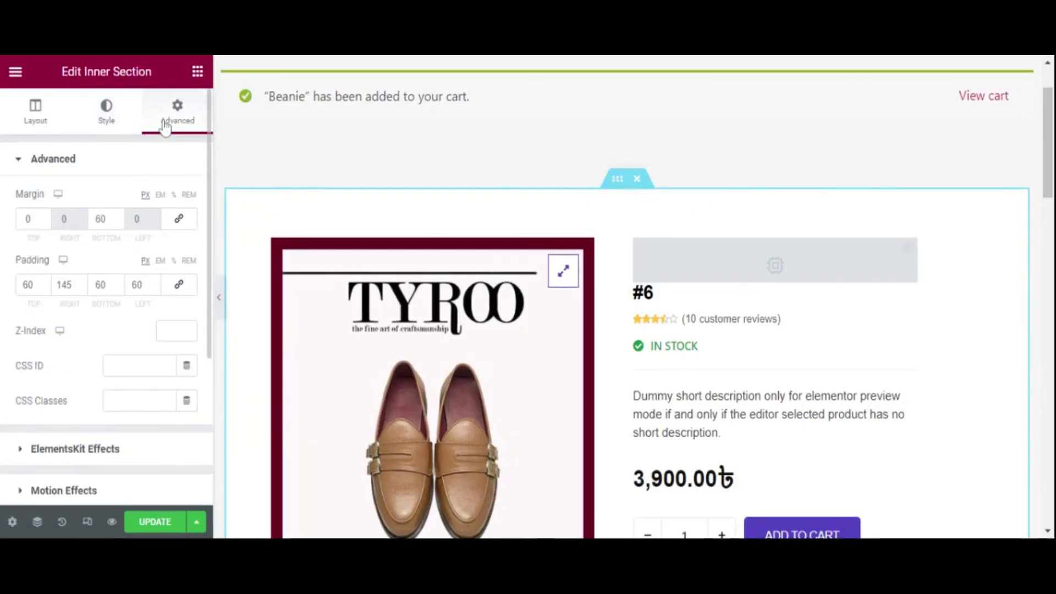
pyautogui.scroll(2, 665, 154)
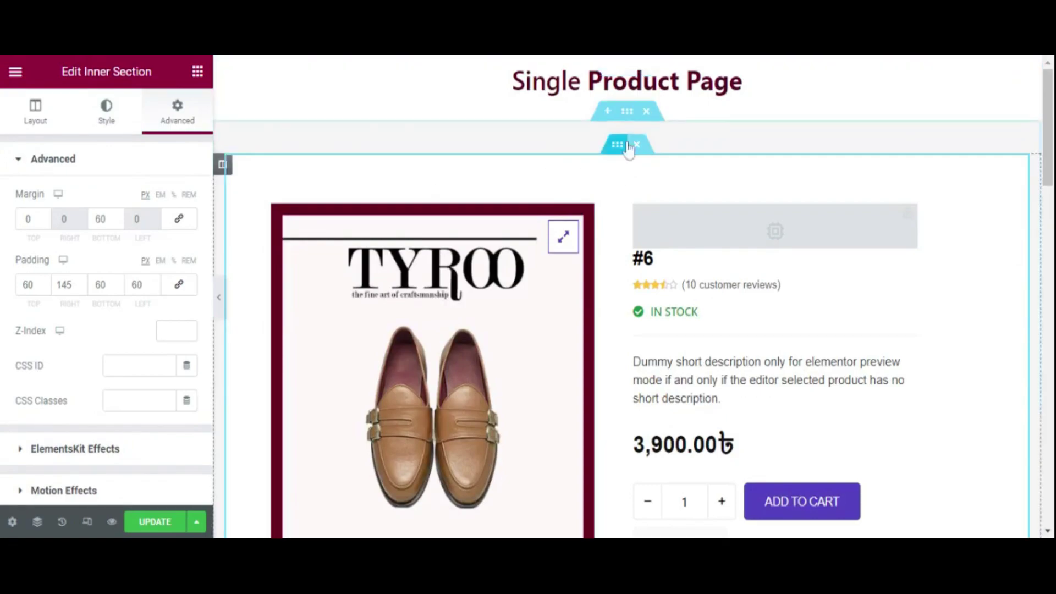
# Step: Give the outer section around the product details a classic background in colour #5B0625
pyautogui.click(627, 111)
pyautogui.click(126, 118)
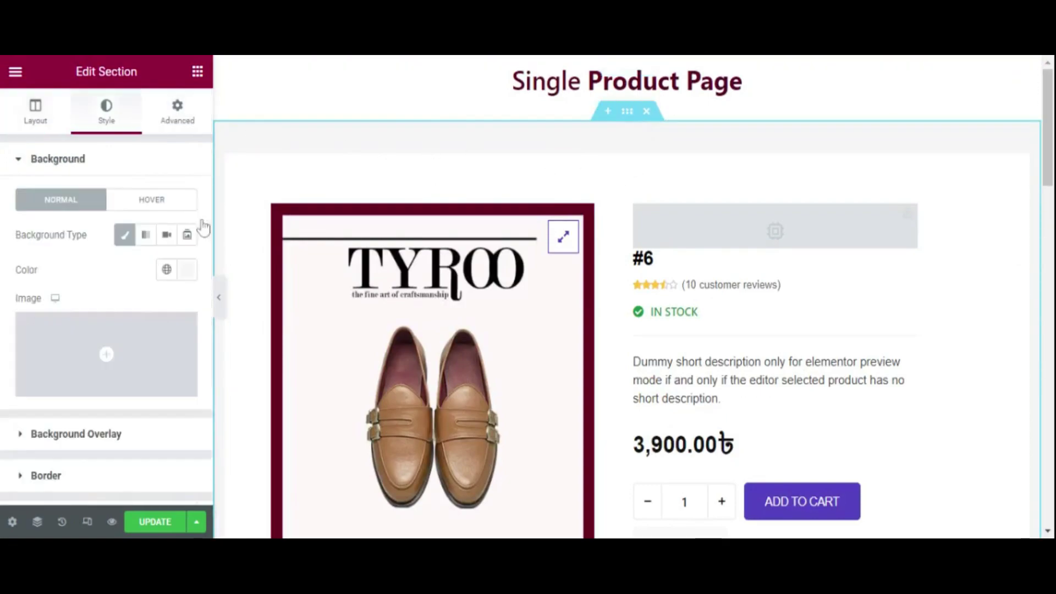
pyautogui.click(134, 235)
pyautogui.click(131, 234)
pyautogui.click(187, 269)
pyautogui.write('#FFFFFF')
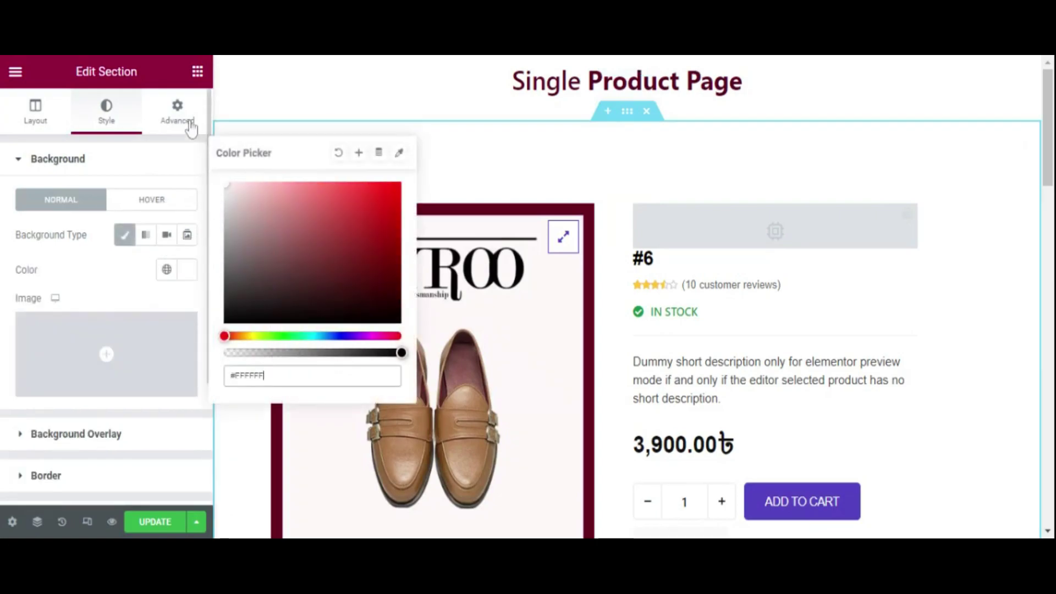
pyautogui.write('#5B0625')
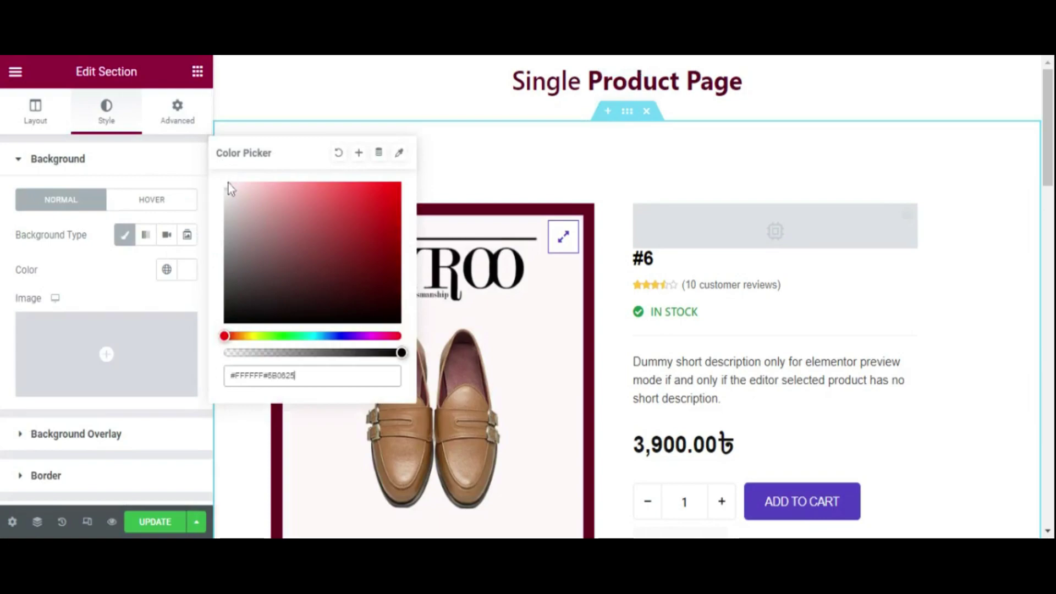
pyautogui.hotkey('ctrl', 'a')
pyautogui.write('#5B0625')
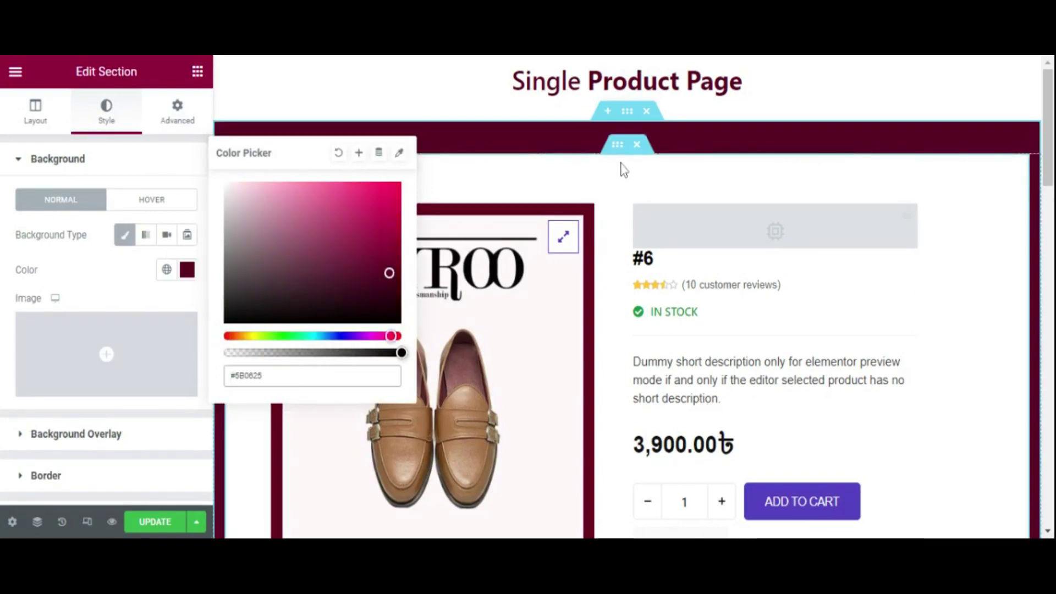
# Step: Review the section background from the product details through the reviews to the recently viewed products
pyautogui.click(618, 146)
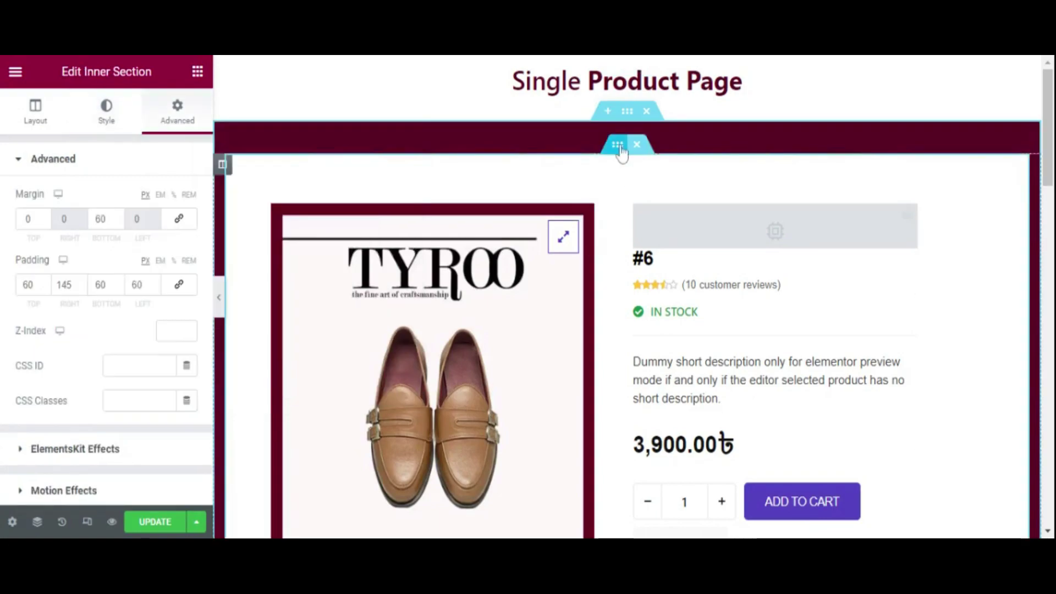
pyautogui.scroll(-6, 620, 193)
pyautogui.scroll(-4, 671, 252)
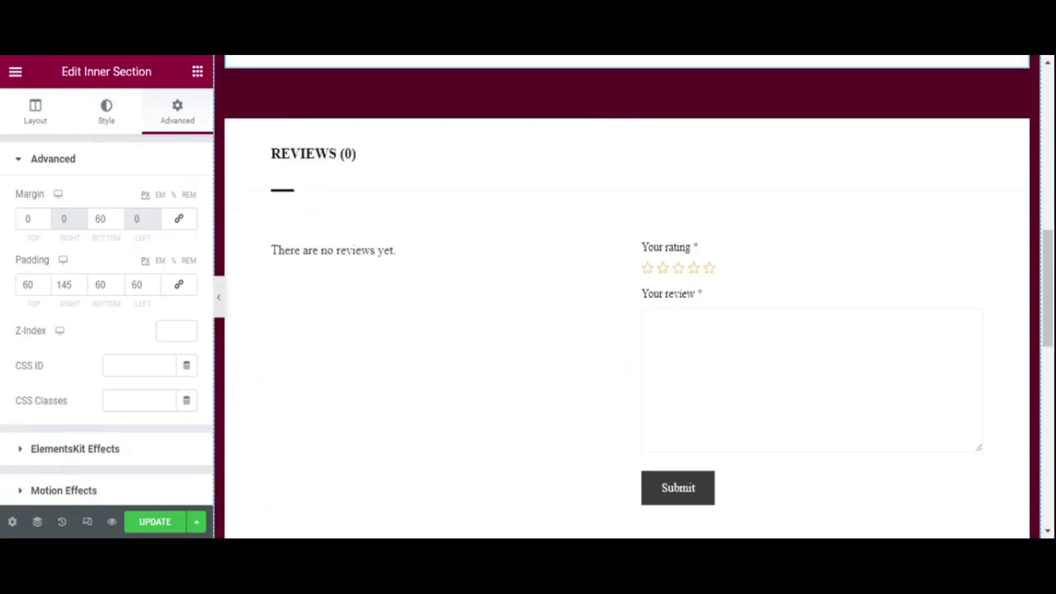
pyautogui.scroll(-10, 639, 262)
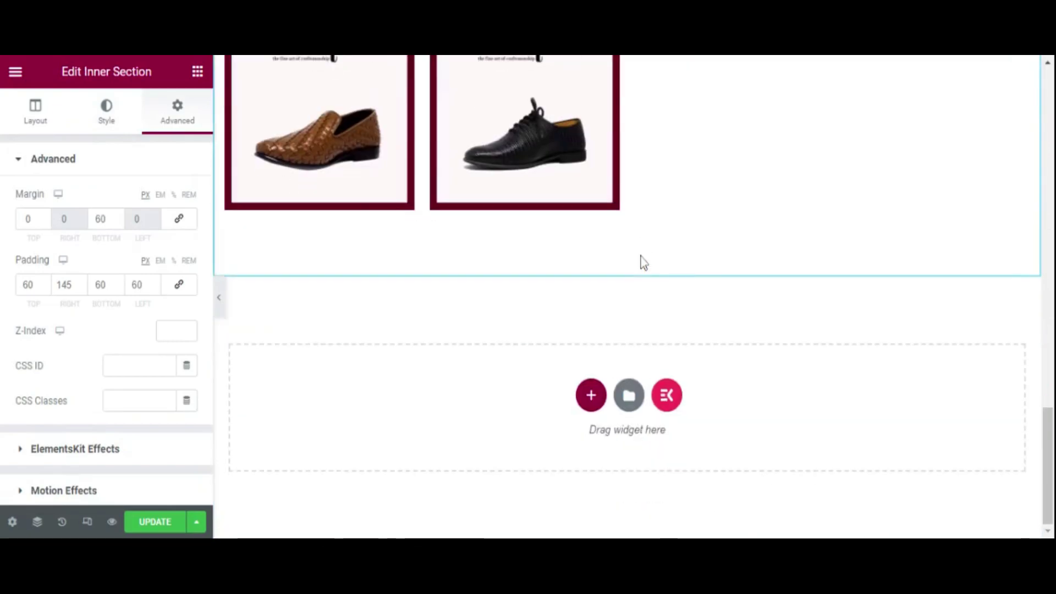
pyautogui.scroll(9, 564, 287)
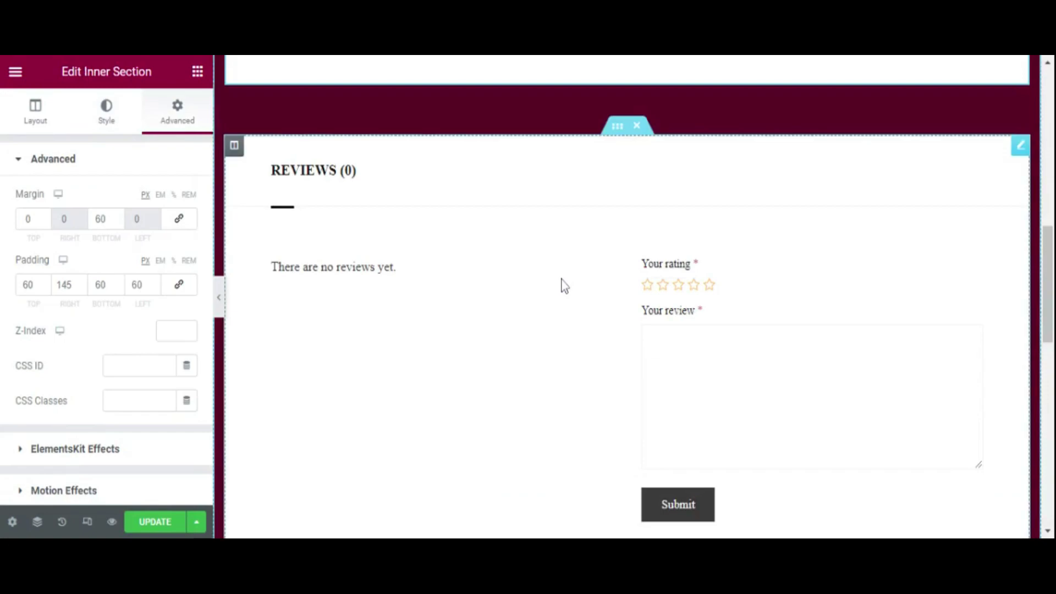
pyautogui.scroll(8, 565, 287)
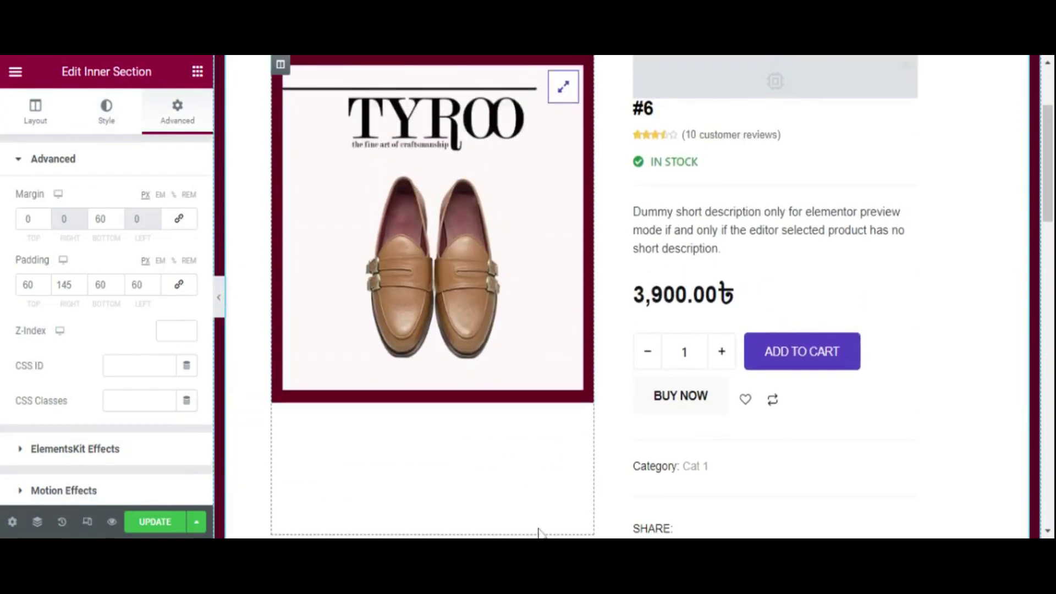
pyautogui.scroll(3, 530, 456)
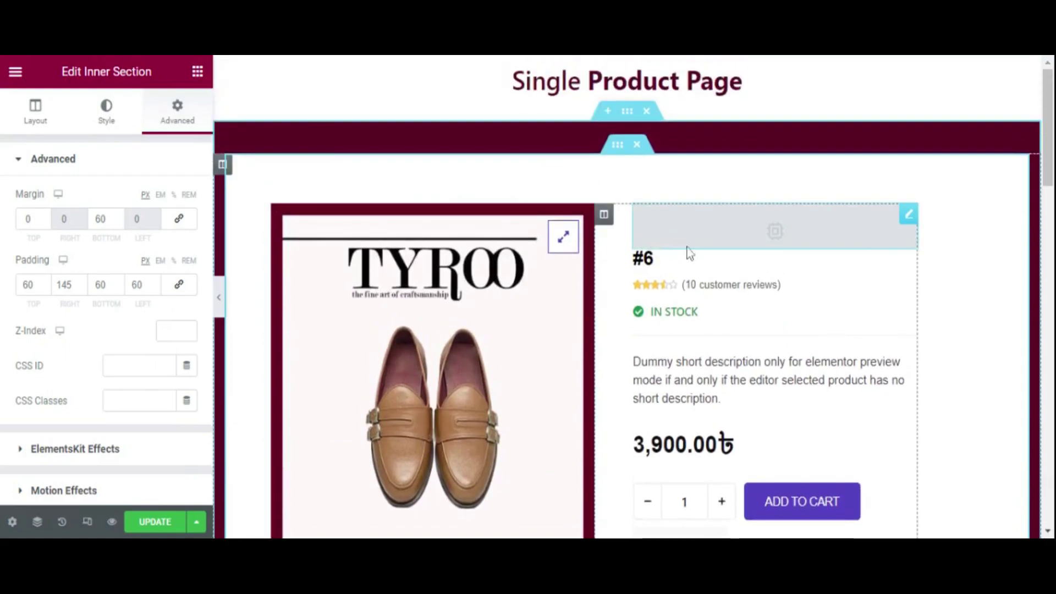
# Step: Delete the empty placeholder widget above the product title in the product details column
pyautogui.click(746, 228)
pyautogui.press('Delete')
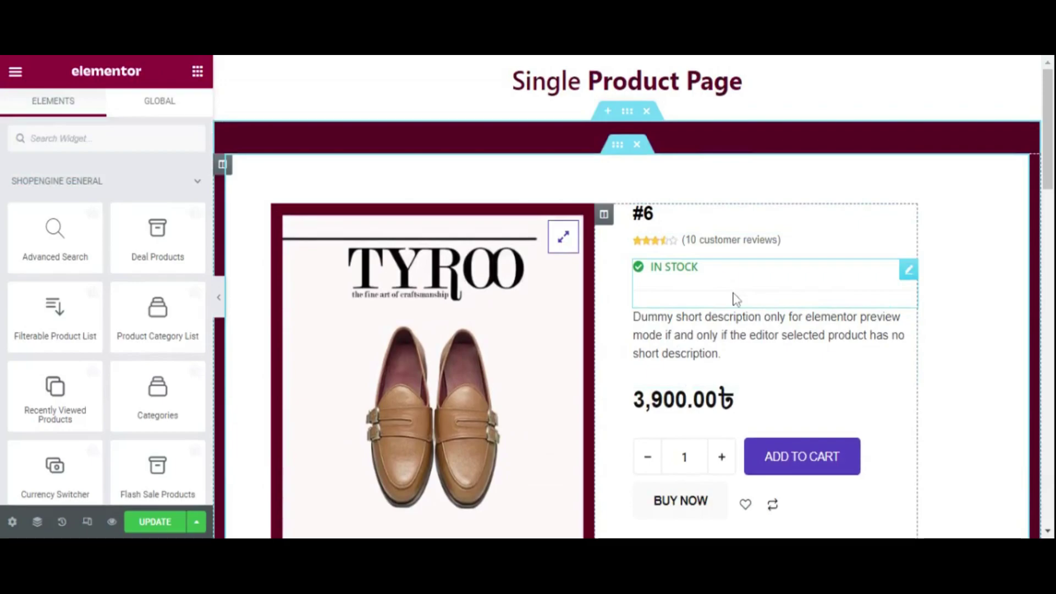
pyautogui.scroll(-2, 754, 373)
pyautogui.scroll(2, 742, 372)
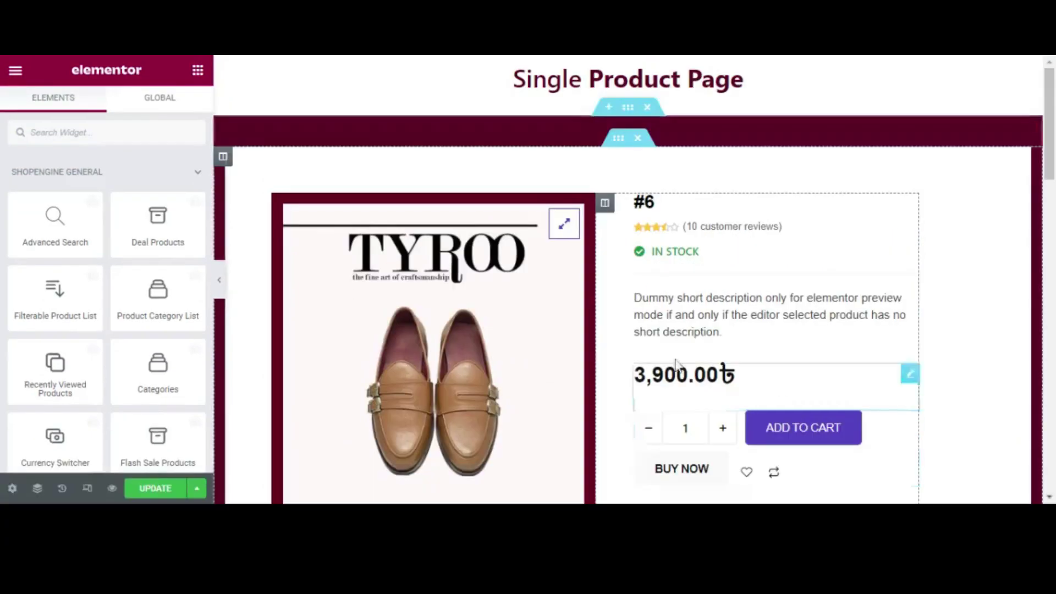
# Step: Set the title font family of the "Single Product Page" heading to Trocchi
pyautogui.click(627, 82)
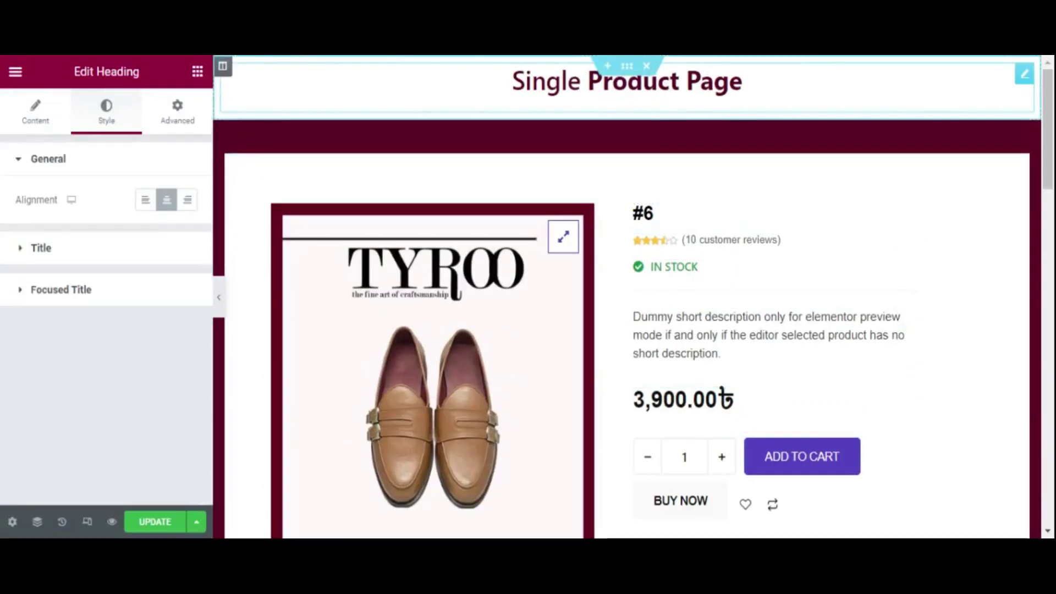
pyautogui.click(118, 249)
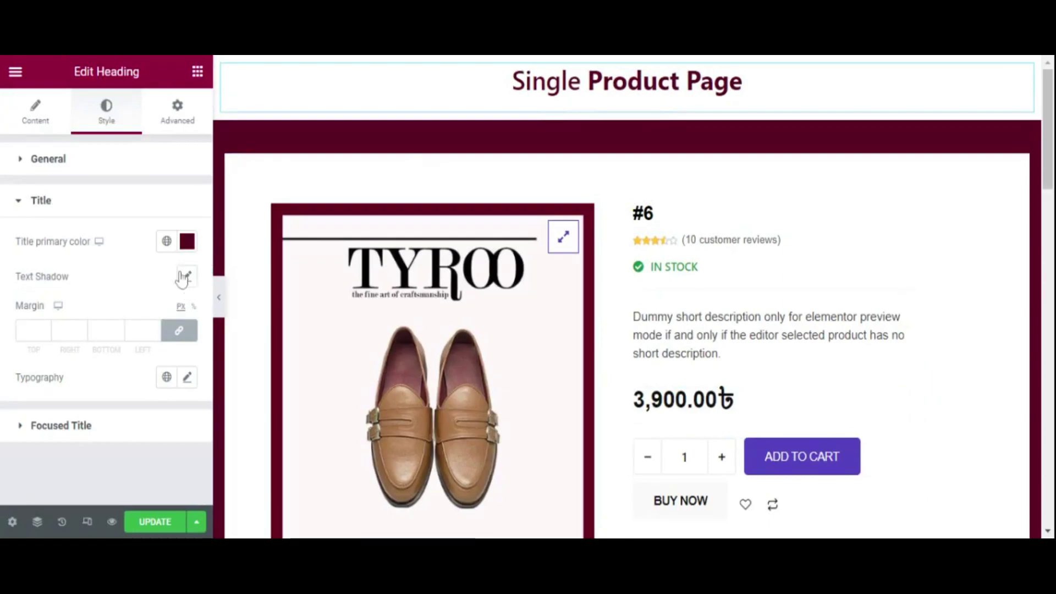
pyautogui.click(188, 377)
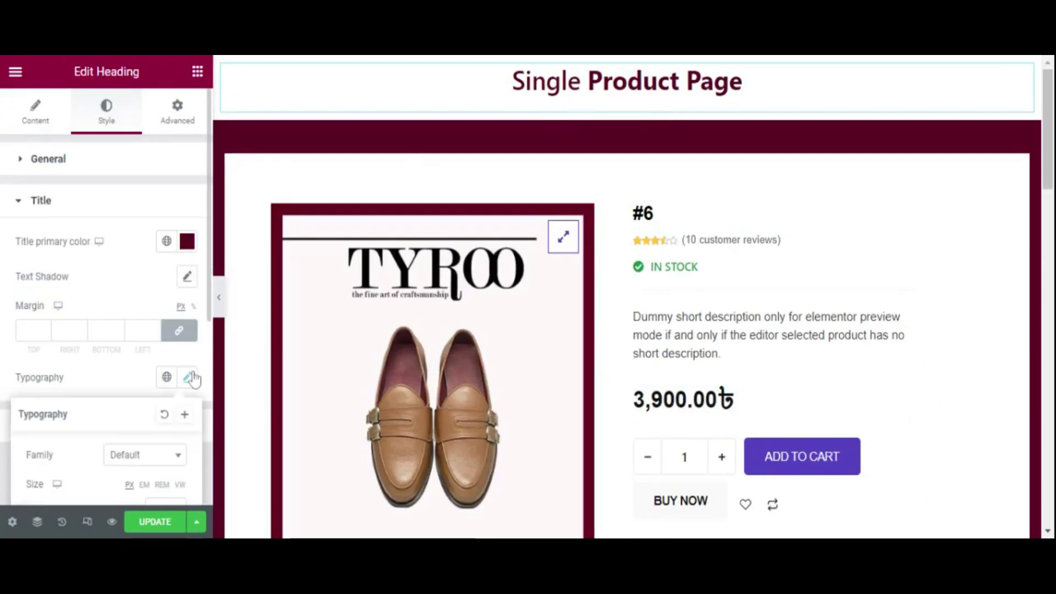
pyautogui.click(150, 458)
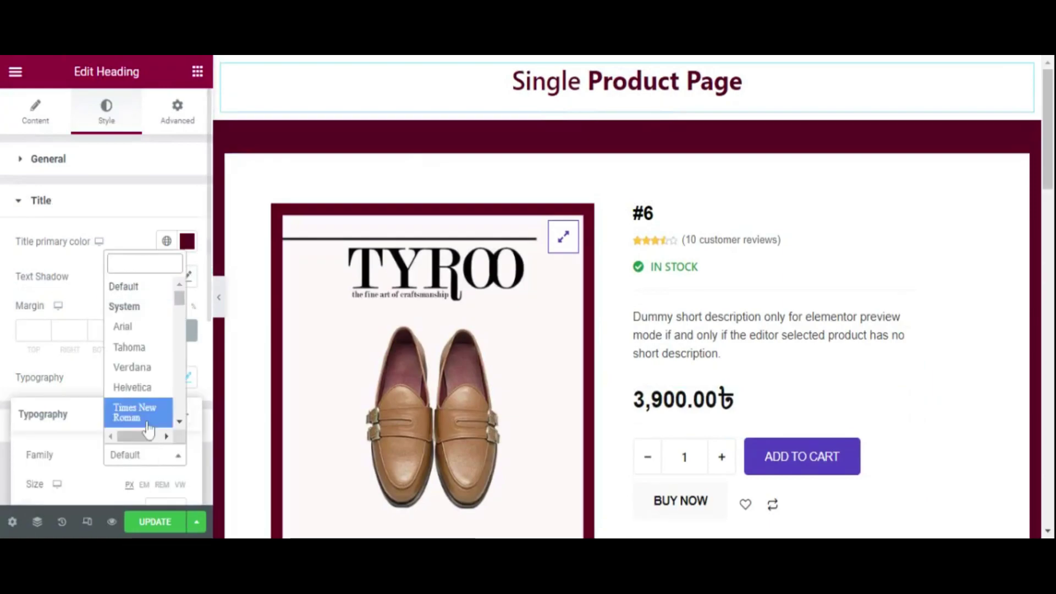
pyautogui.moveTo(180, 291); pyautogui.dragTo(148, 406)
pyautogui.scroll(-3, 148, 405)
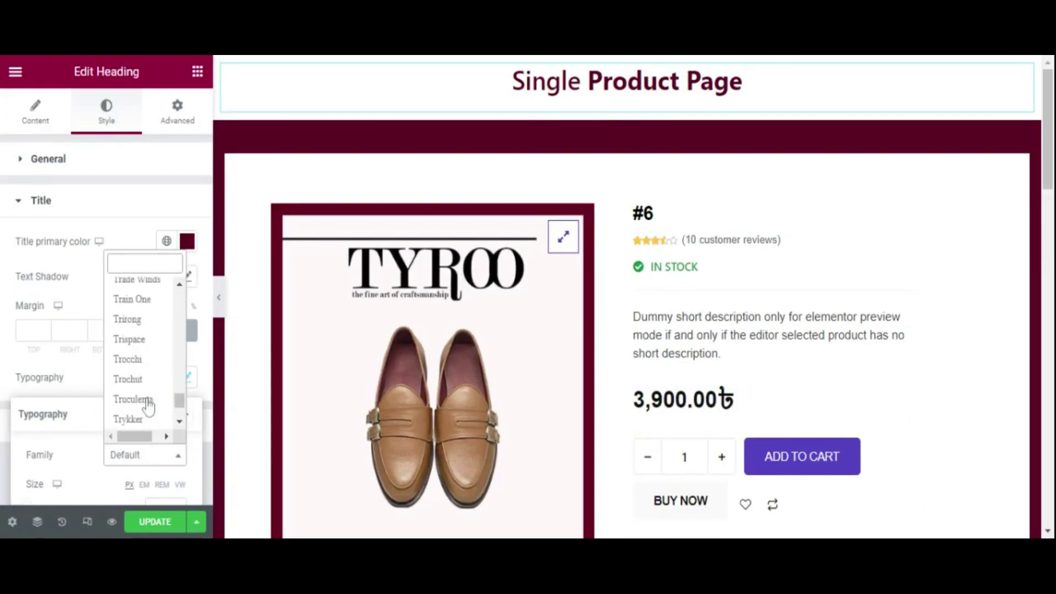
pyautogui.click(144, 360)
# Step: Set the font family of the "Recently Viewed Products" heading to Trocchi
pyautogui.scroll(-3, 631, 262)
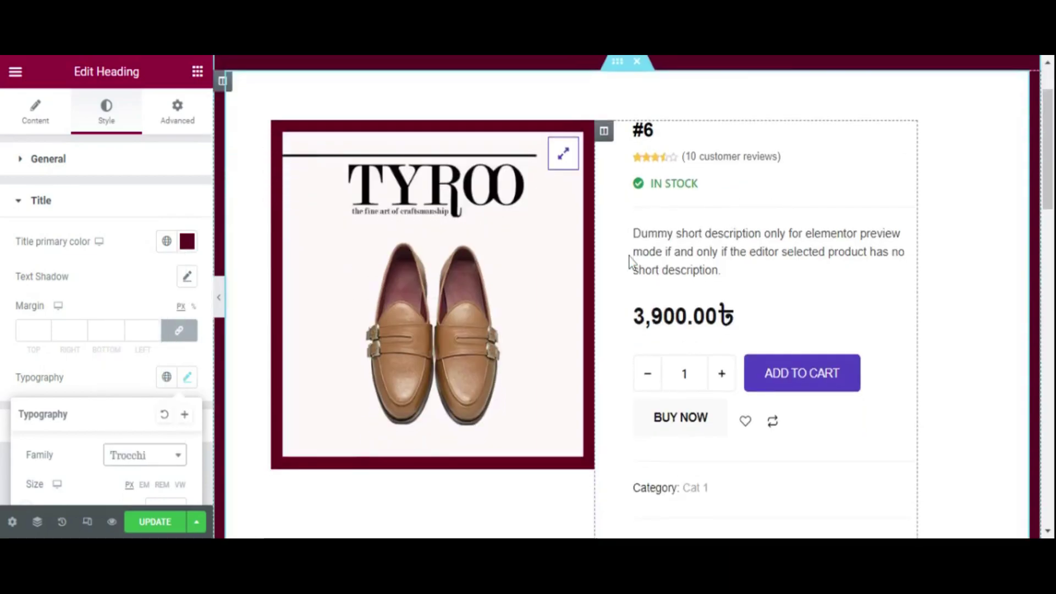
pyautogui.scroll(-5, 630, 263)
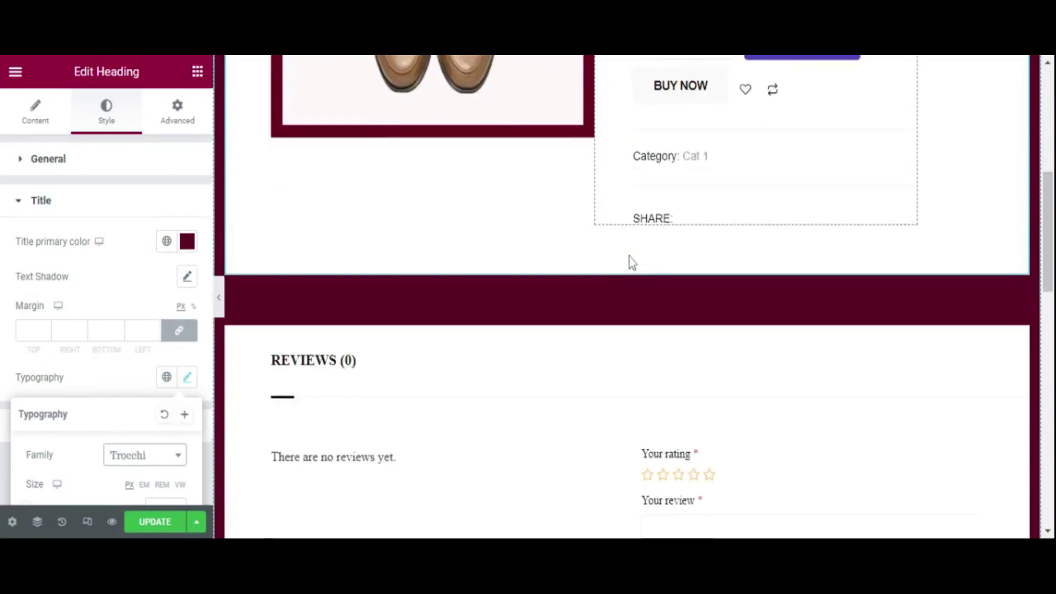
pyautogui.click(583, 270)
pyautogui.scroll(-5, 537, 278)
pyautogui.click(385, 324)
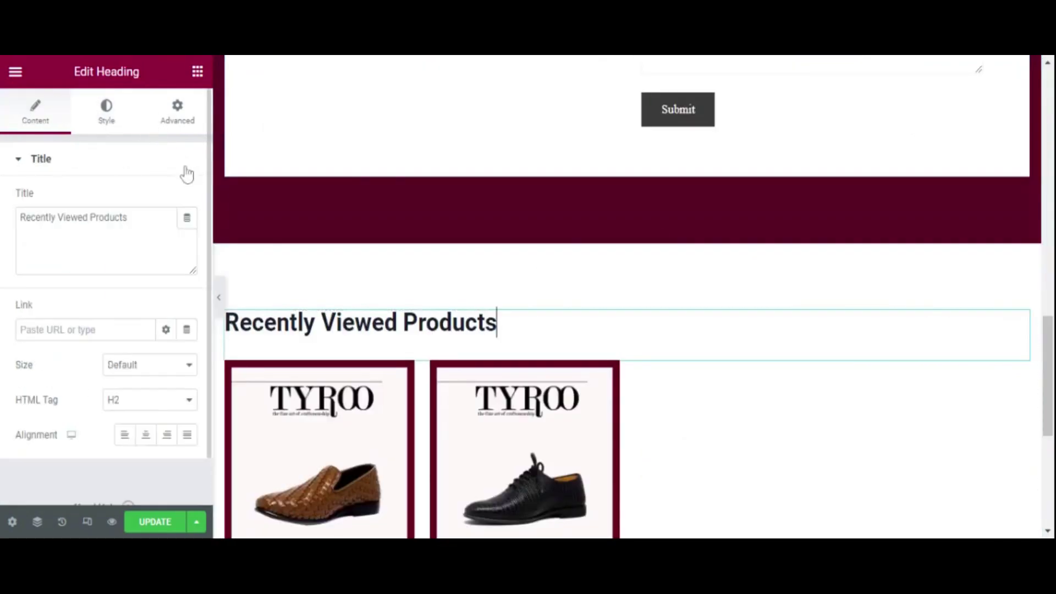
pyautogui.click(118, 119)
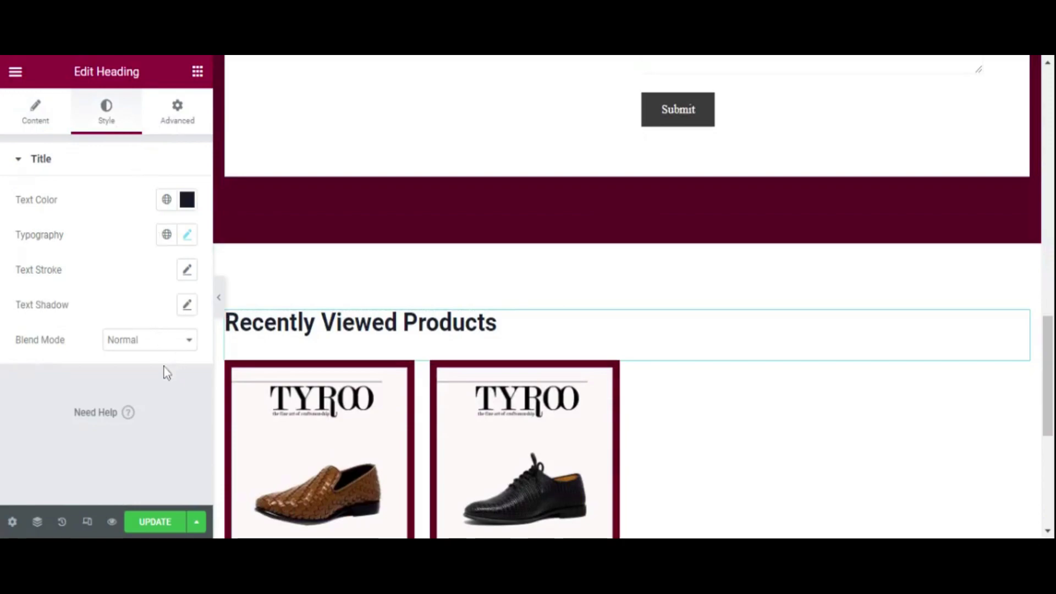
pyautogui.click(187, 235)
pyautogui.click(145, 312)
pyautogui.scroll(-10, 148, 440)
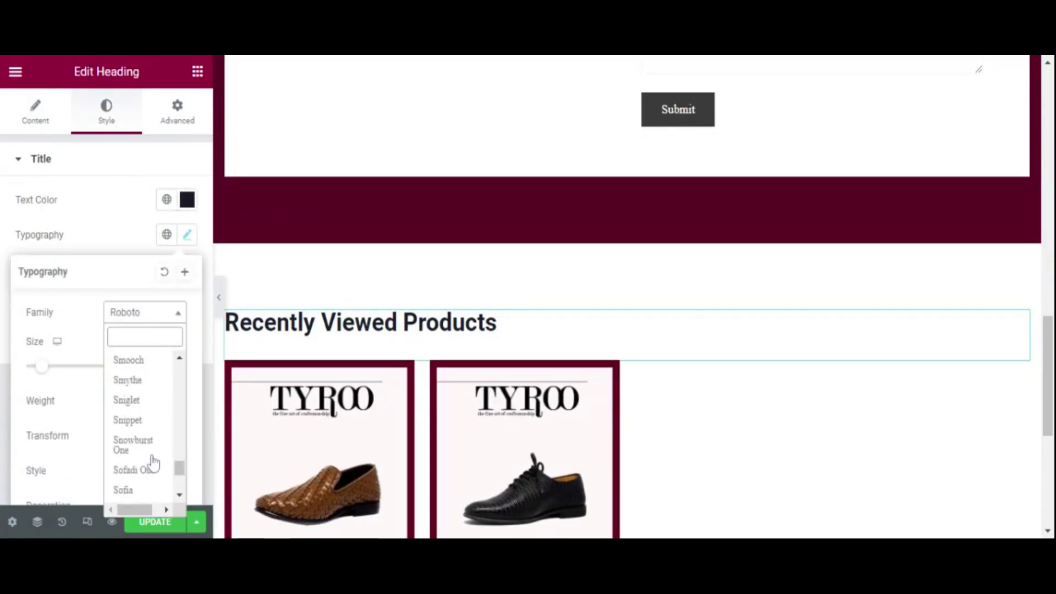
pyautogui.scroll(-12, 154, 462)
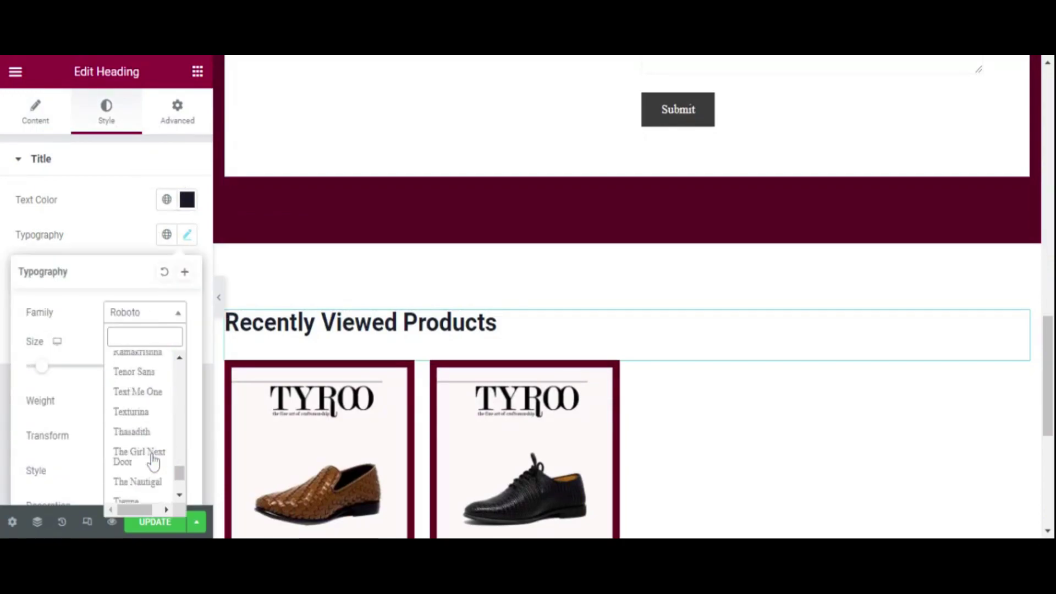
pyautogui.scroll(-2, 153, 461)
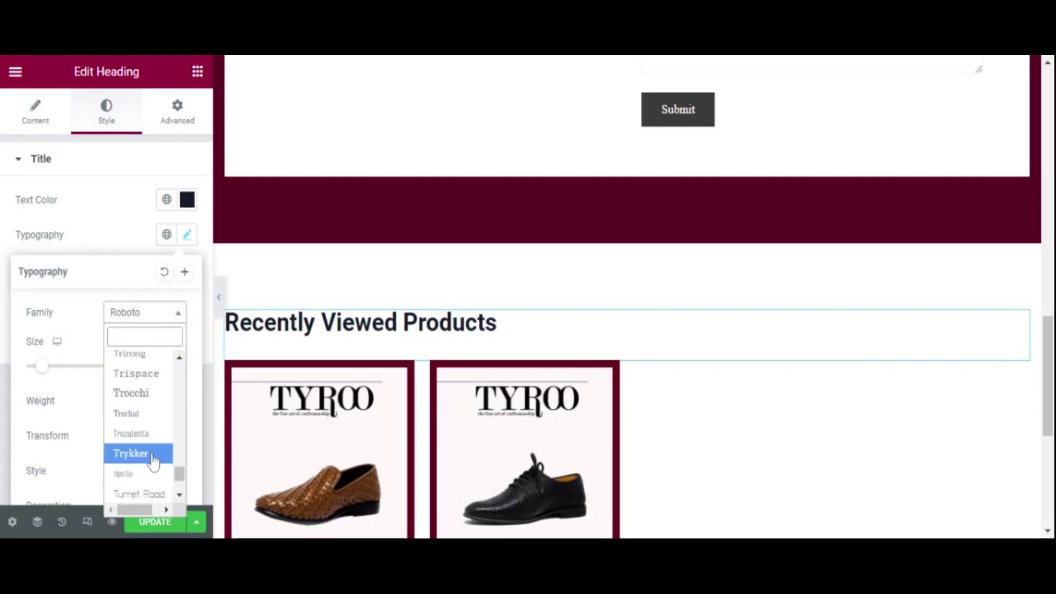
pyautogui.click(153, 400)
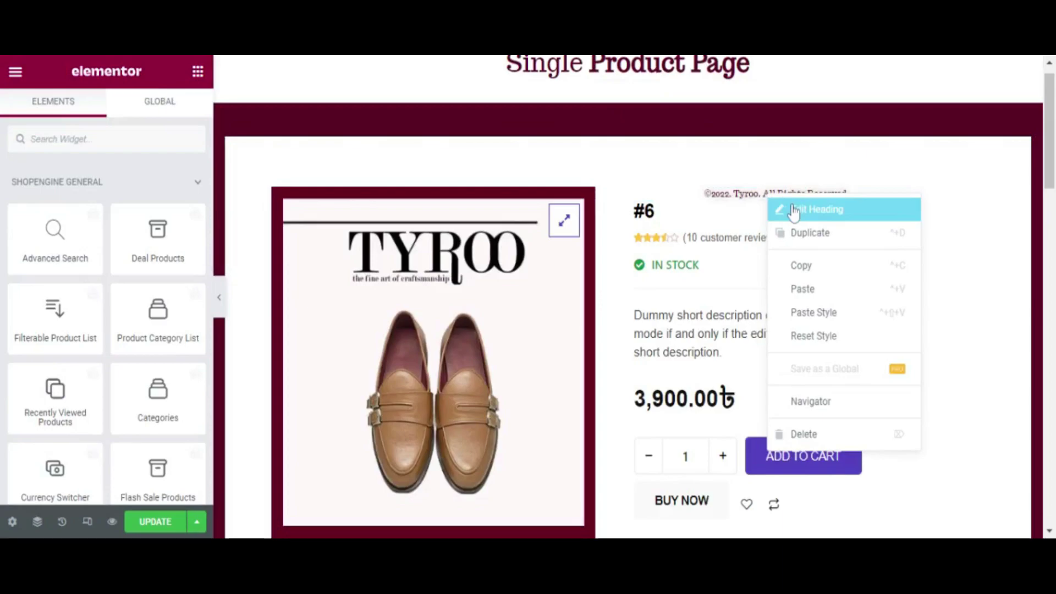
# Step: Move the copyright heading from the product details column to the area beneath the recently viewed products
pyautogui.click(793, 211)
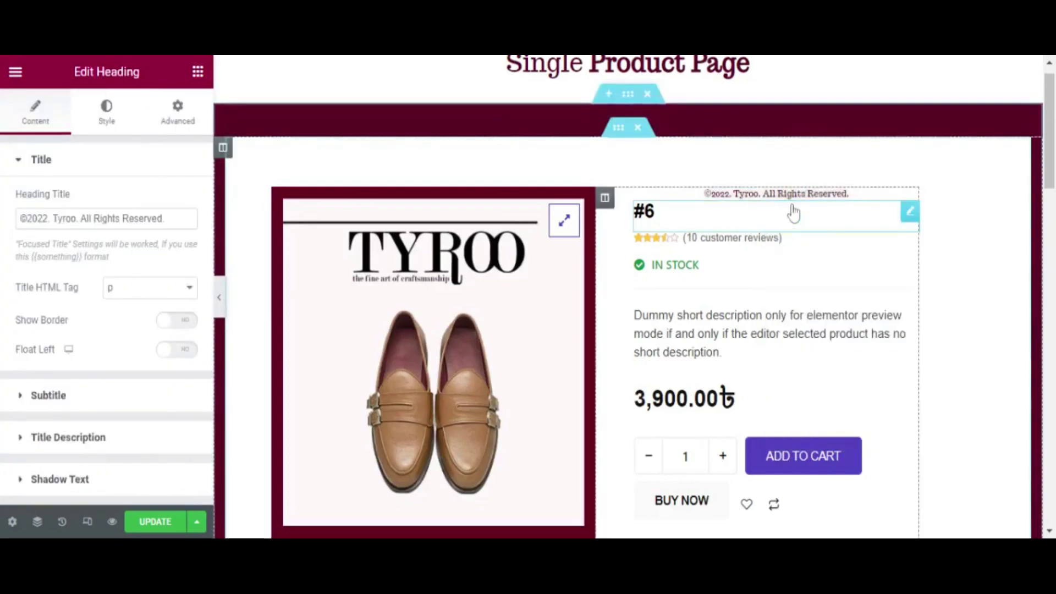
pyautogui.moveTo(794, 195); pyautogui.dragTo(599, 251)
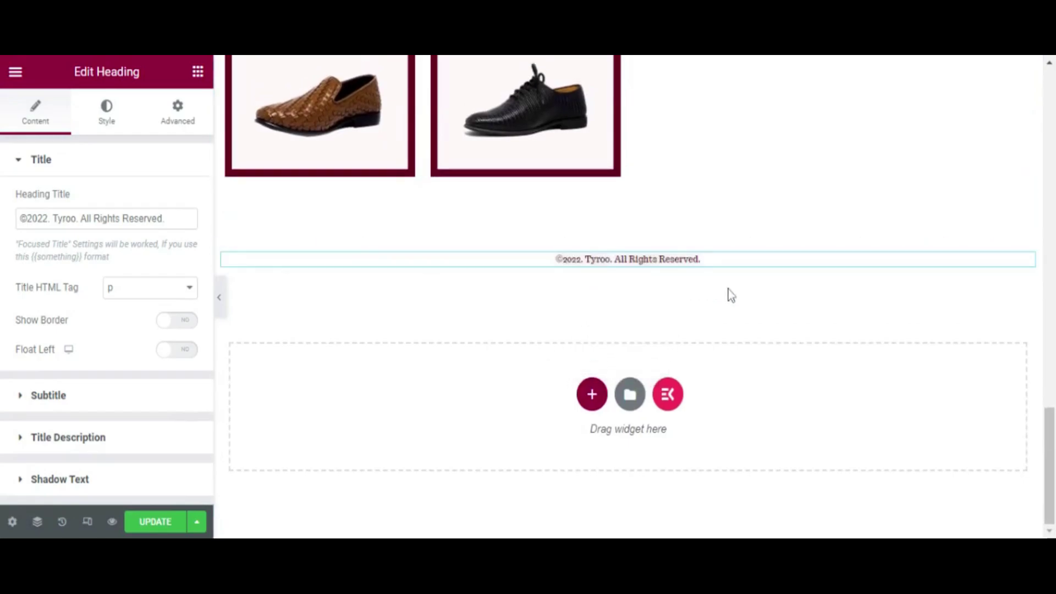
# Step: Add a Product Size Charts widget to the product details column and place it directly below the Buy Now button
pyautogui.scroll(15, 726, 292)
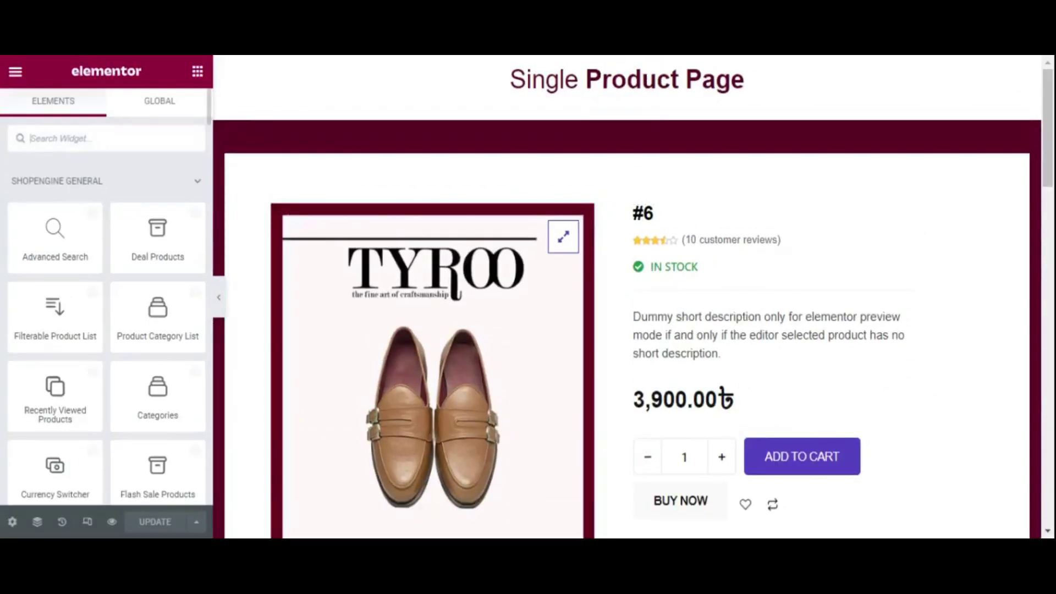
pyautogui.write('size')
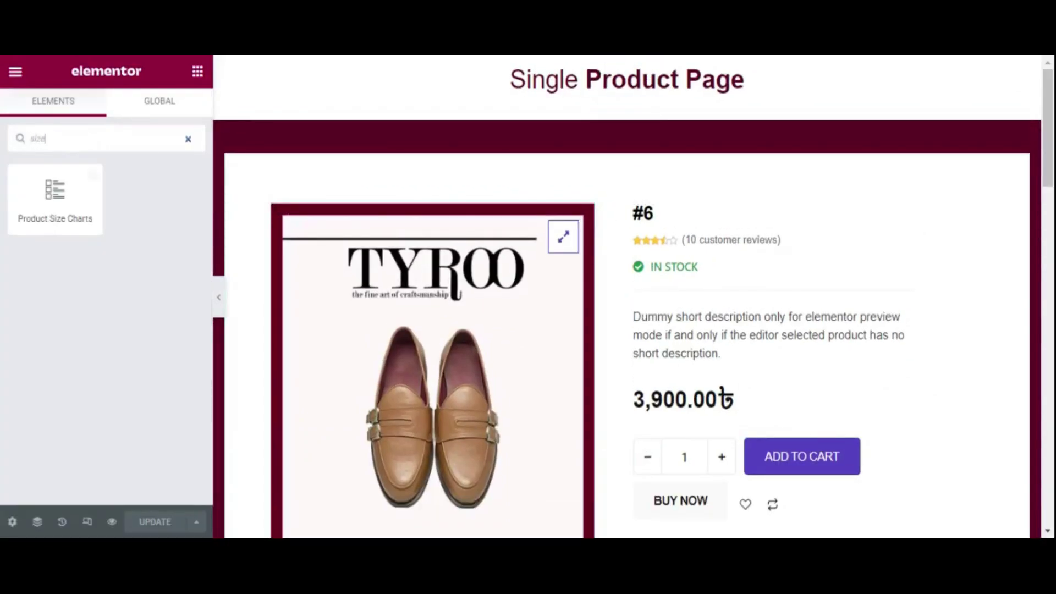
pyautogui.moveTo(84, 197); pyautogui.dragTo(721, 400)
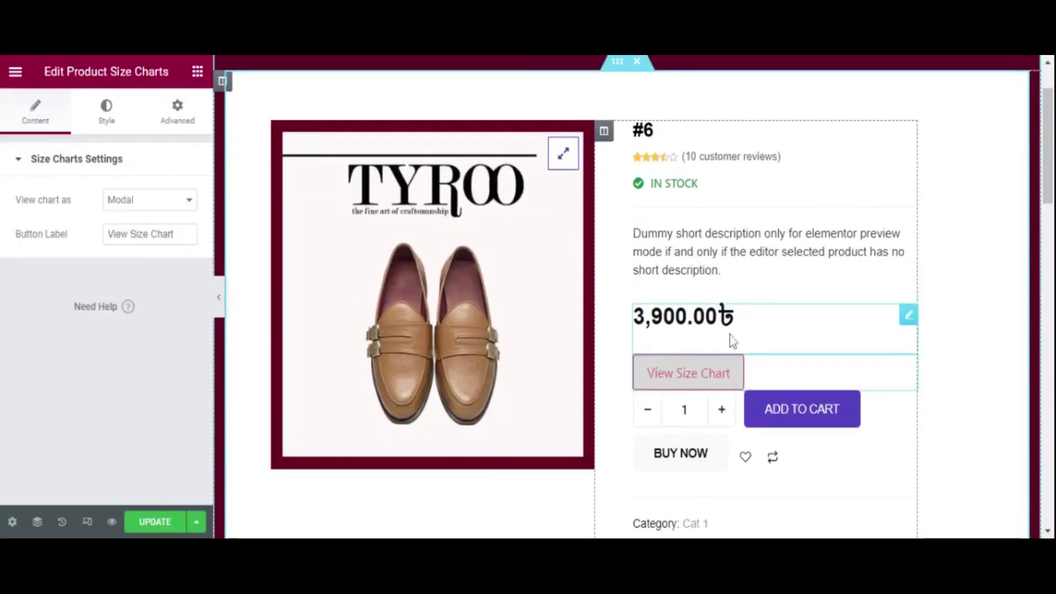
pyautogui.click(709, 382)
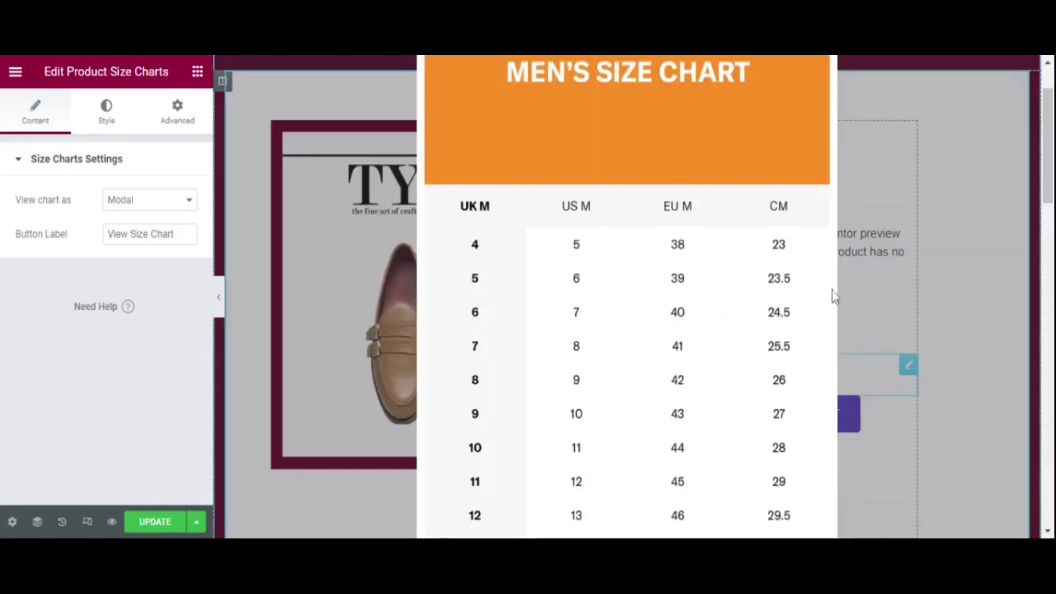
pyautogui.click(833, 295)
pyautogui.scroll(-2, 779, 296)
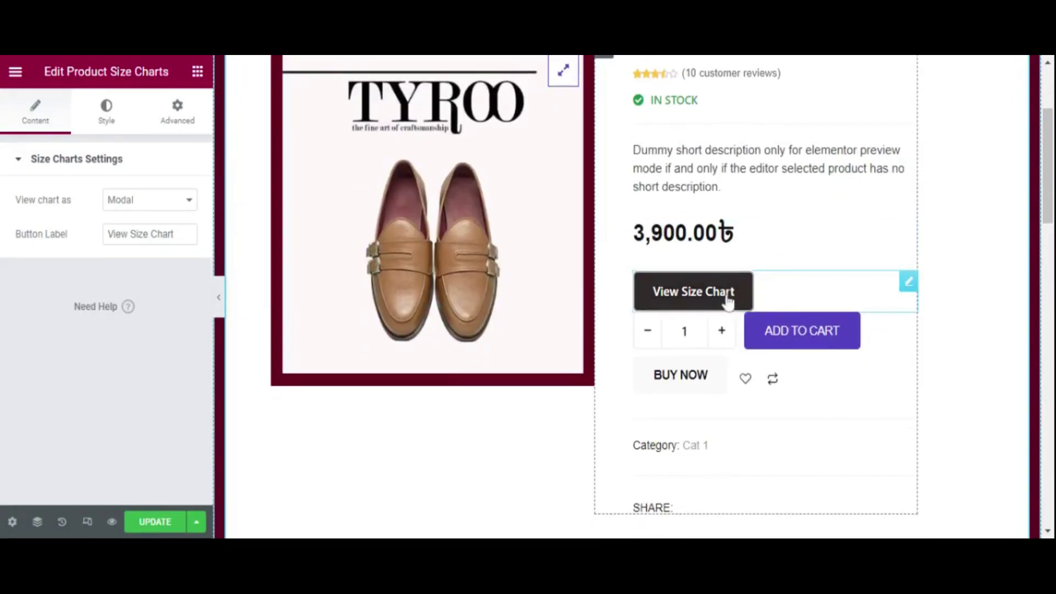
pyautogui.moveTo(737, 297); pyautogui.dragTo(785, 382)
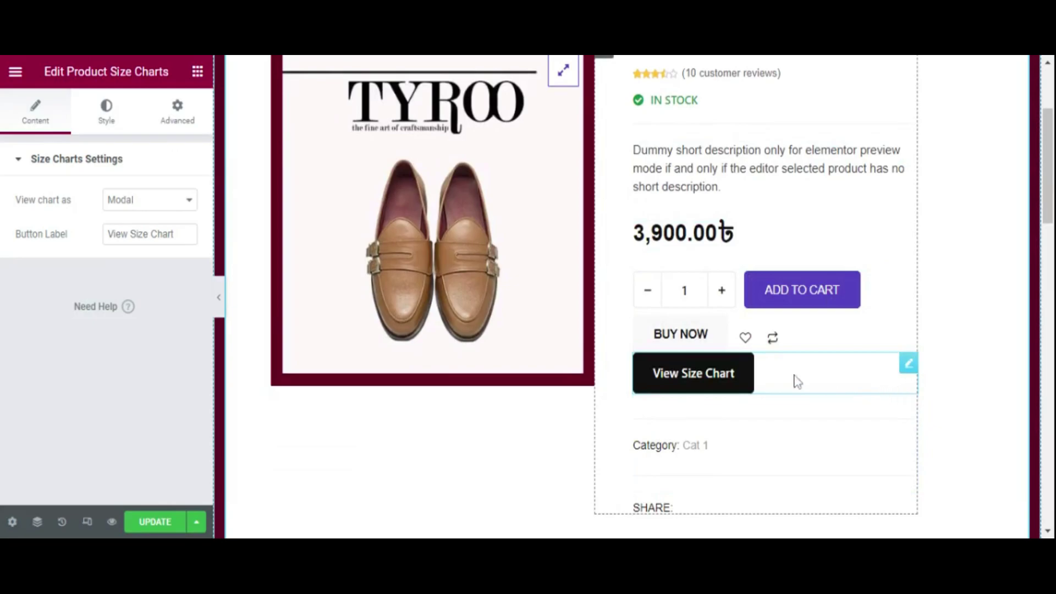
# Step: Try showing the product size chart in Normal view, and return it to Modal
pyautogui.click(724, 393)
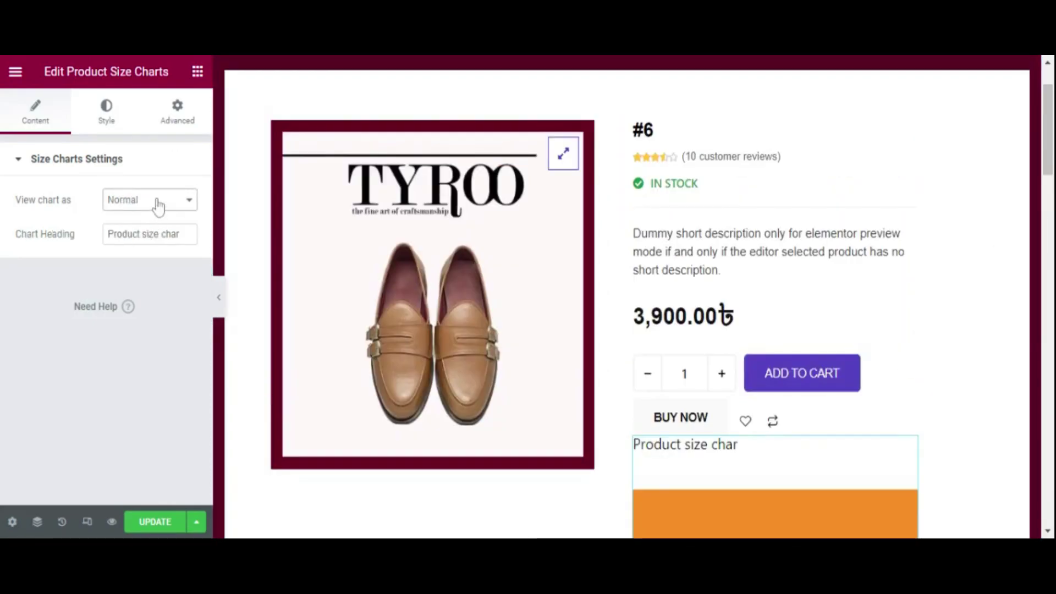
pyautogui.scroll(-5, 684, 345)
pyautogui.scroll(4, 684, 346)
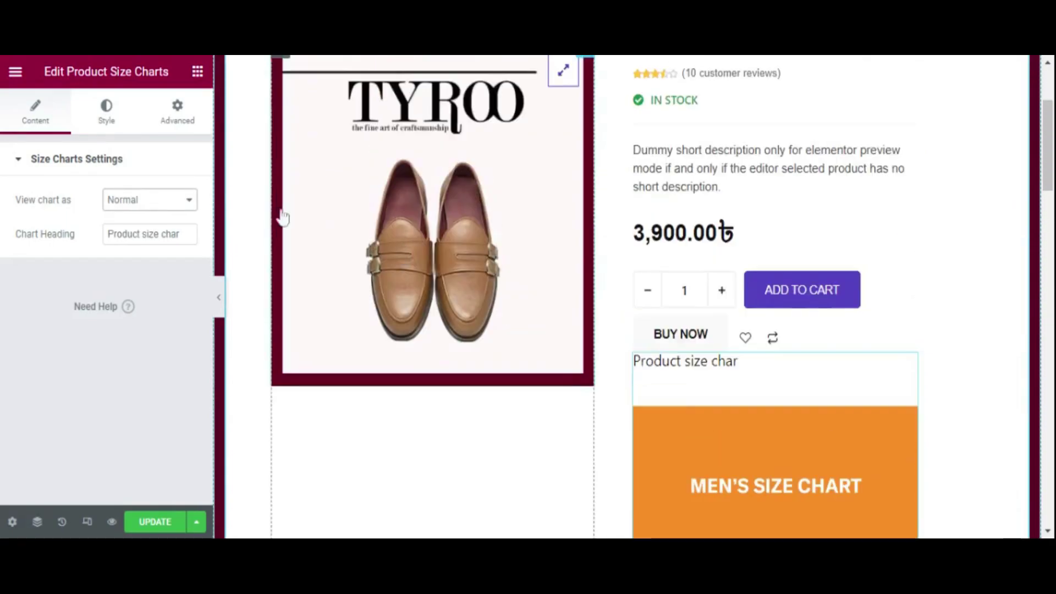
pyautogui.click(139, 220)
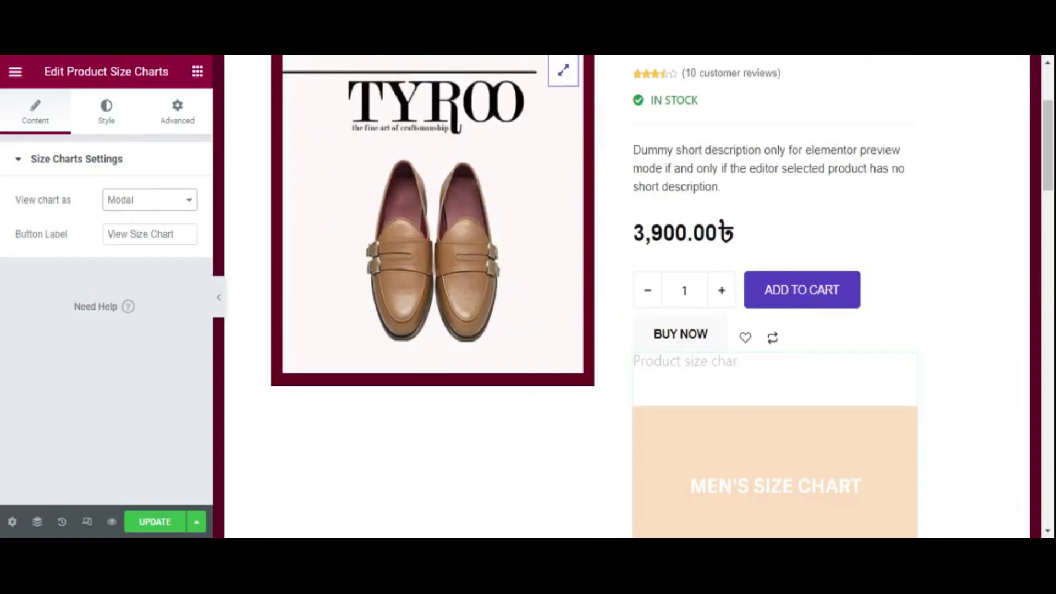
# Step: Set the View Size Chart button's background colour to maroon #581123, sampled from the product image, and update the template
pyautogui.click(101, 122)
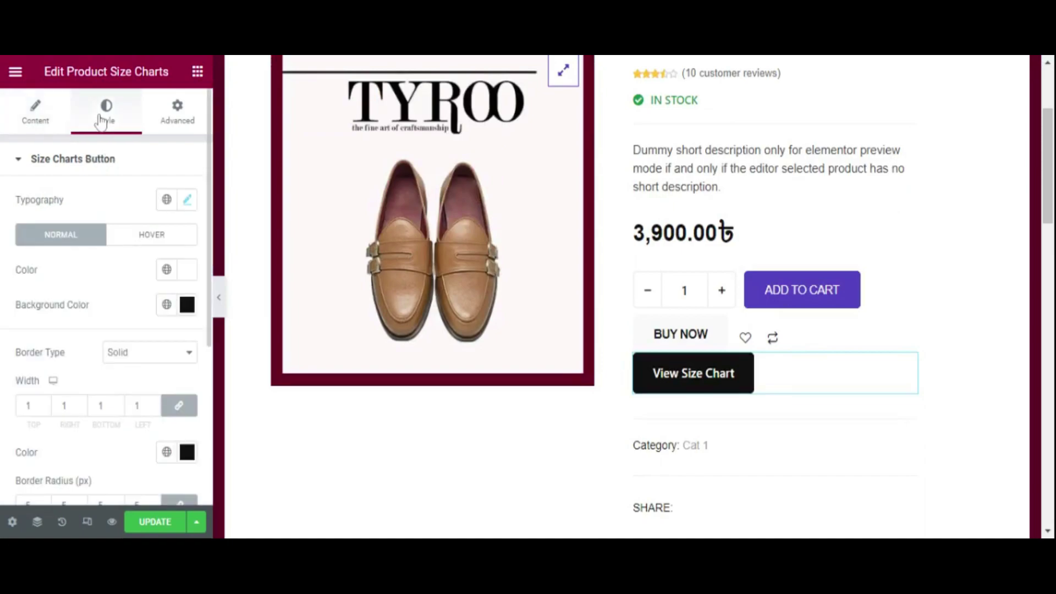
pyautogui.click(187, 305)
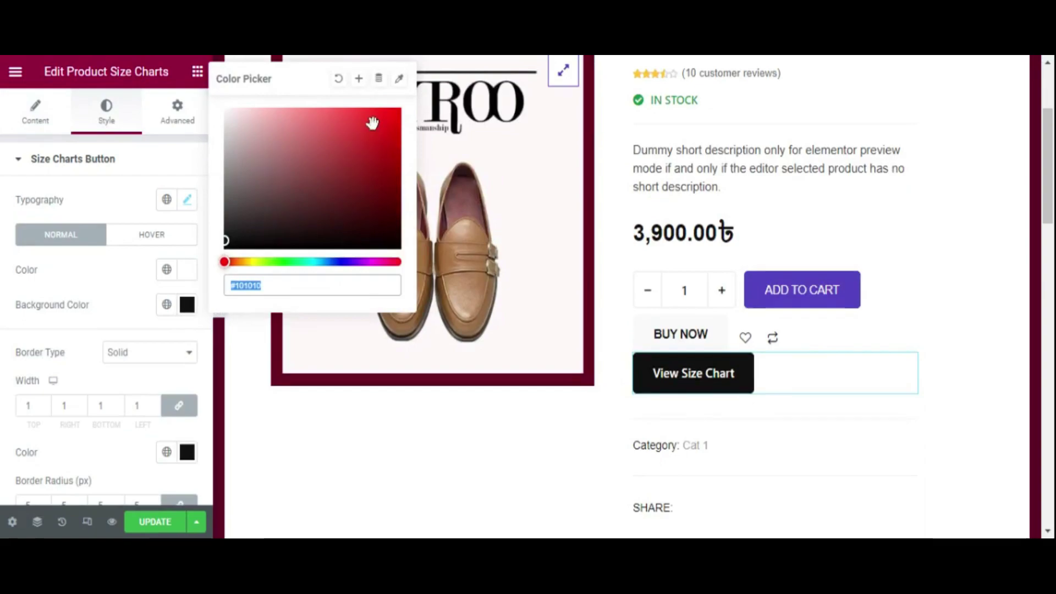
pyautogui.click(400, 78)
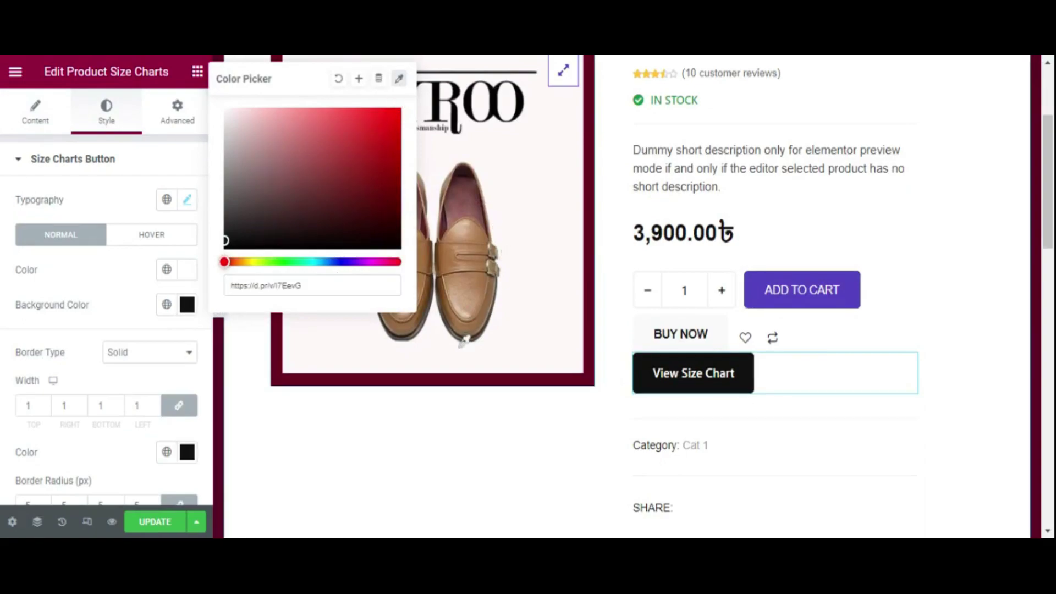
pyautogui.click(458, 377)
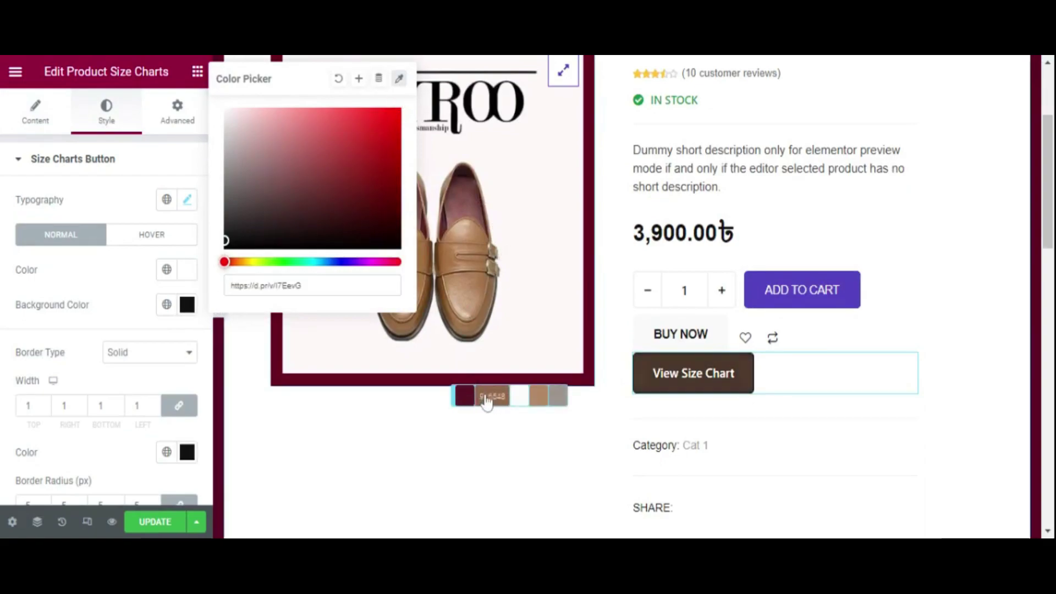
pyautogui.click(467, 397)
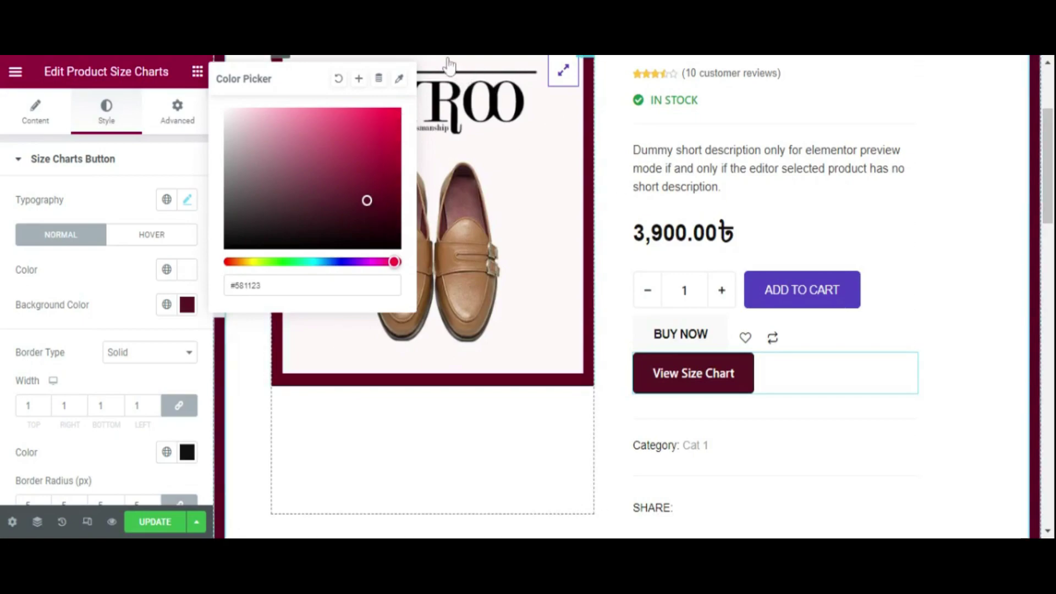
pyautogui.click(705, 258)
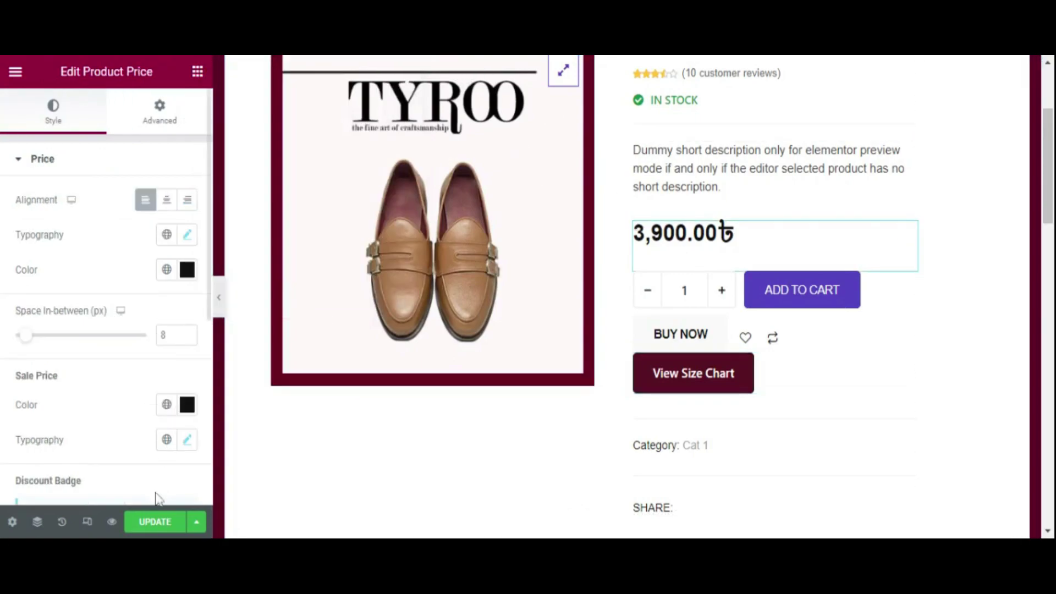
pyautogui.click(163, 529)
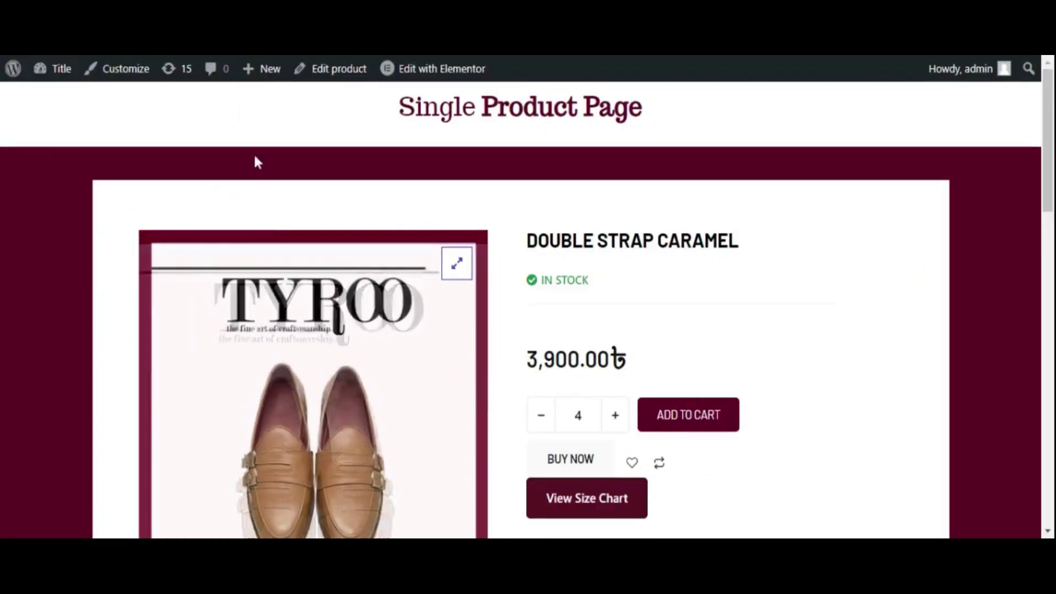
# Step: Review the published product page, including the enlarged product image, the quantity control and the reviews section
pyautogui.scroll(-2, 424, 234)
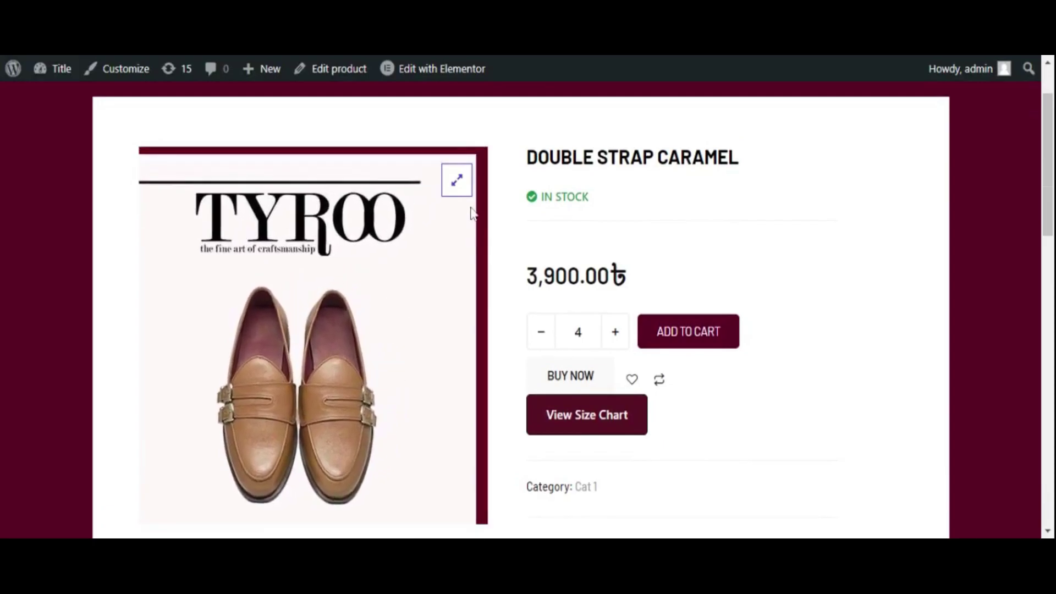
pyautogui.click(454, 181)
pyautogui.press('Escape')
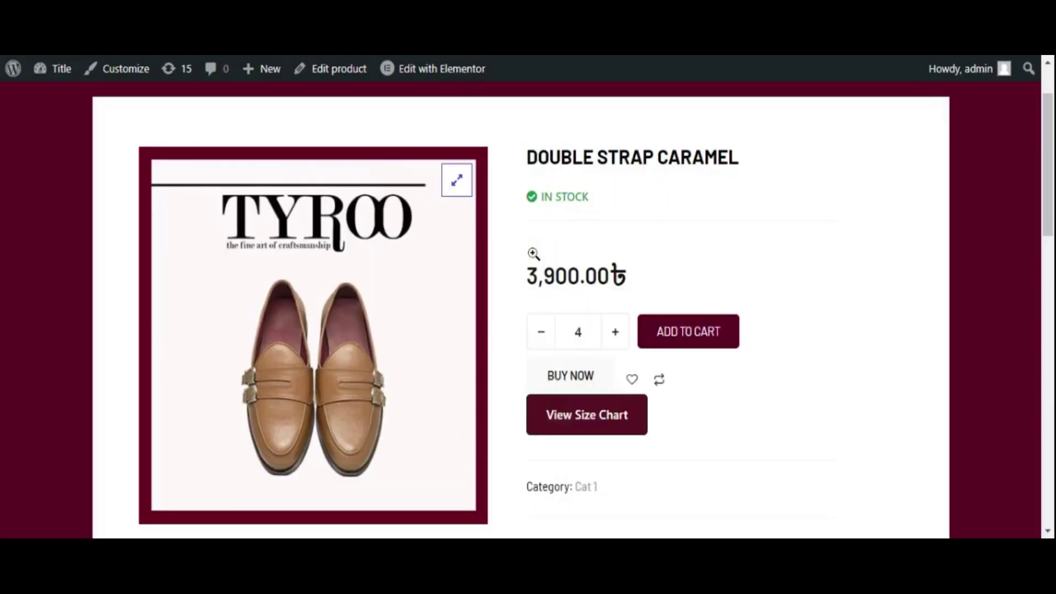
pyautogui.scroll(-2, 616, 222)
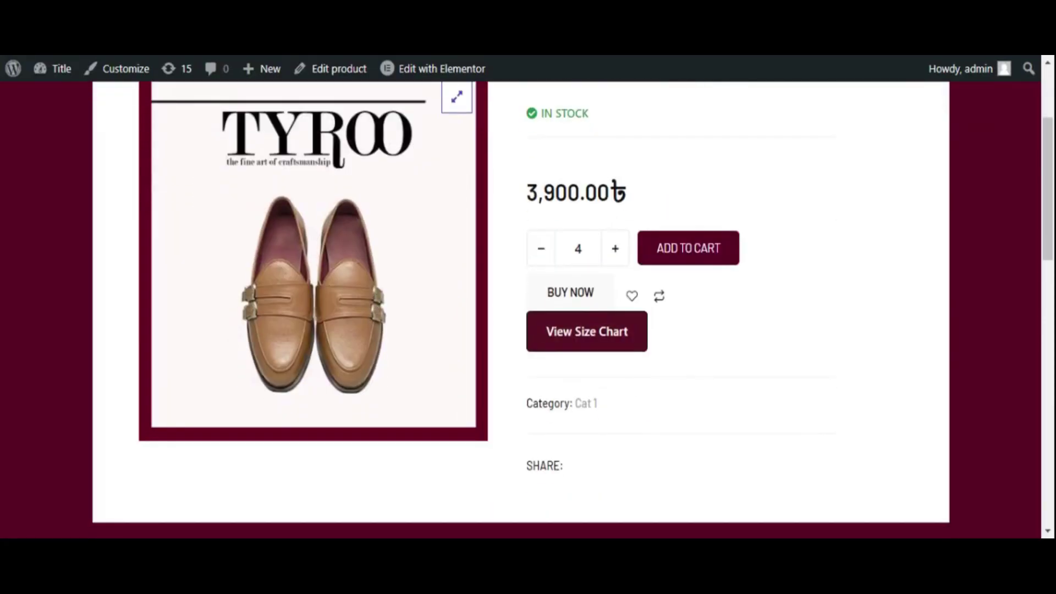
pyautogui.click(615, 252)
pyautogui.click(615, 252)
pyautogui.scroll(-8, 584, 339)
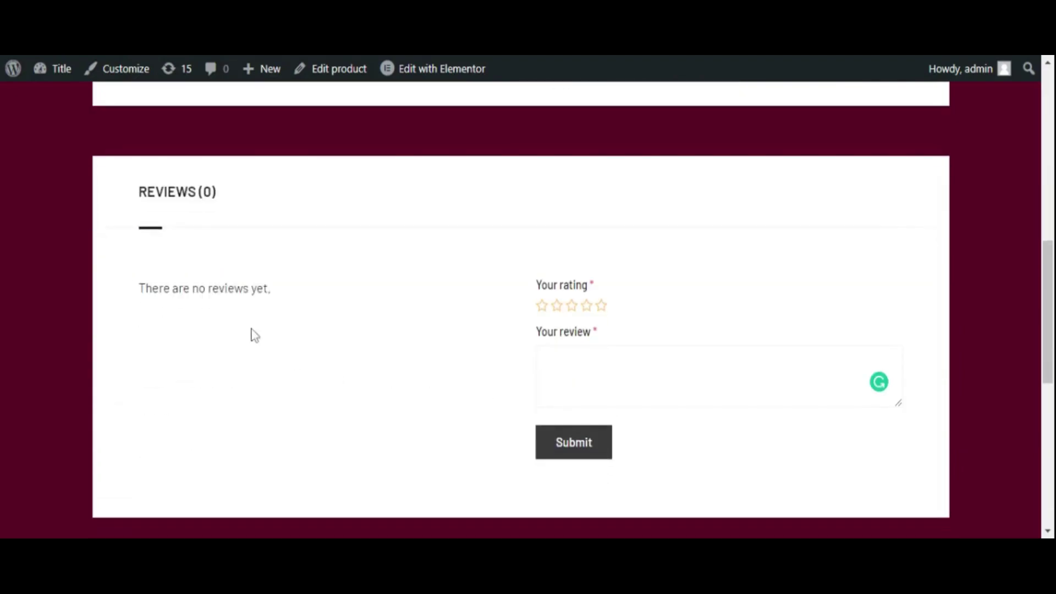
pyautogui.scroll(-9, 558, 441)
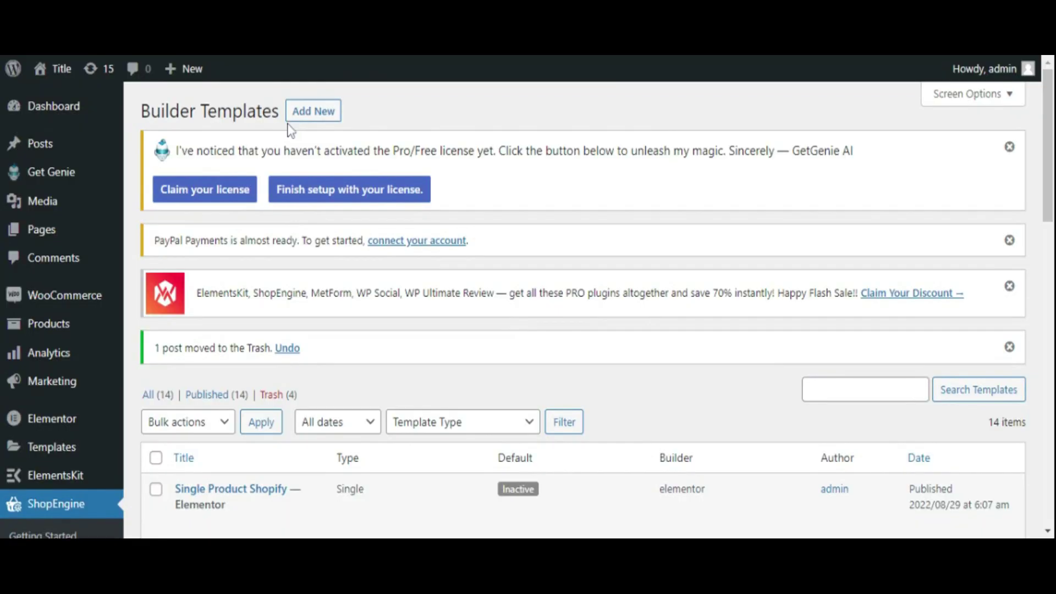
# Step: Start a new builder template named "Cart Page (Shopify Style)" with the type Cart
pyautogui.click(300, 113)
pyautogui.tripleClick(604, 187)
pyautogui.write('Cart Page (Shopify Style')
pyautogui.click(610, 239)
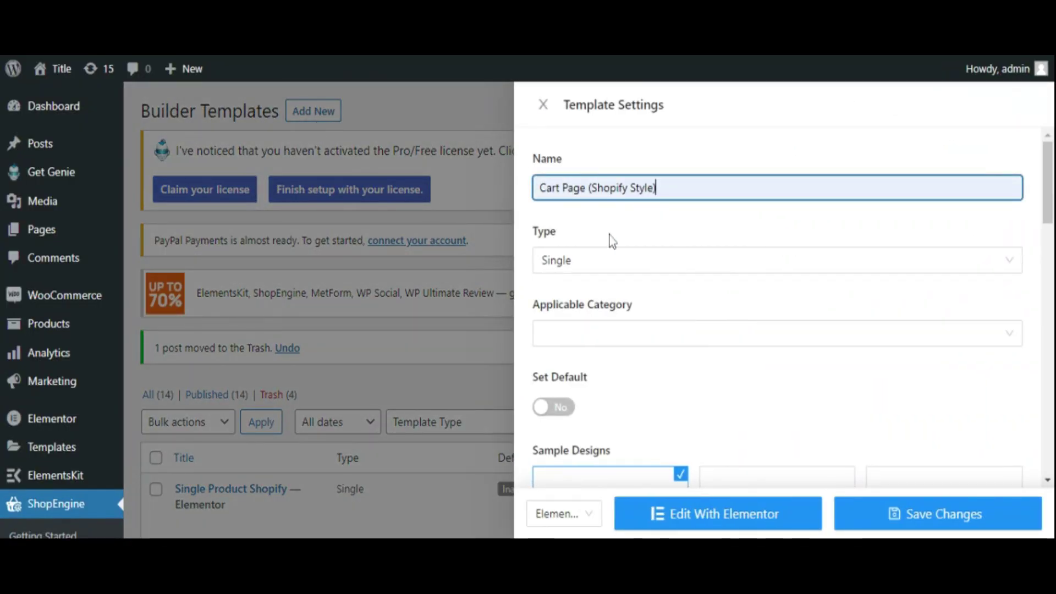
pyautogui.click(626, 260)
pyautogui.click(562, 371)
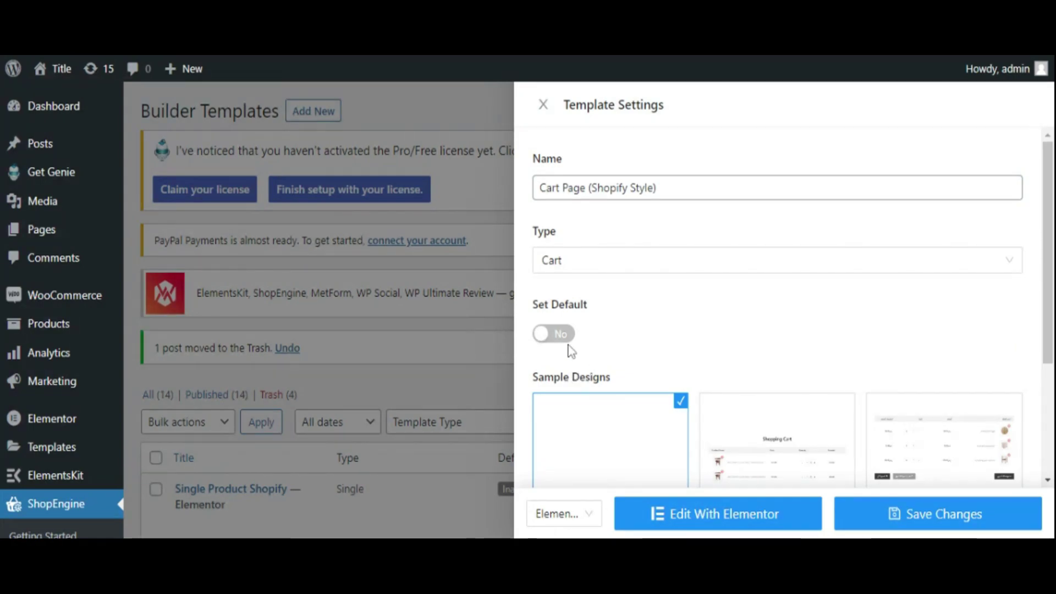
# Step: Choose the "Shopping Cart" sample design for the cart template
pyautogui.scroll(-2, 638, 373)
pyautogui.click(784, 357)
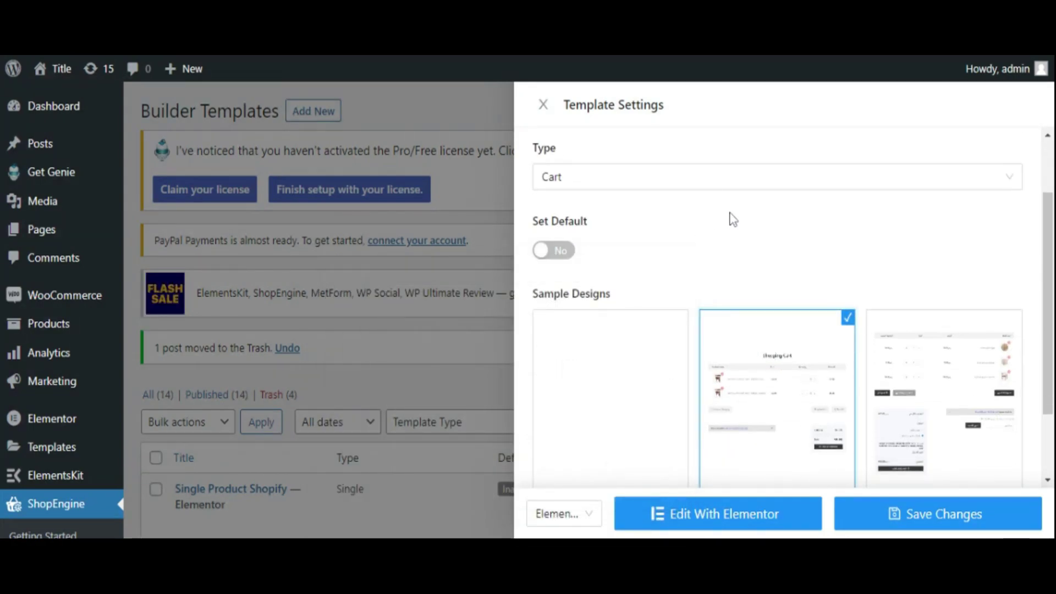
pyautogui.scroll(2, 733, 226)
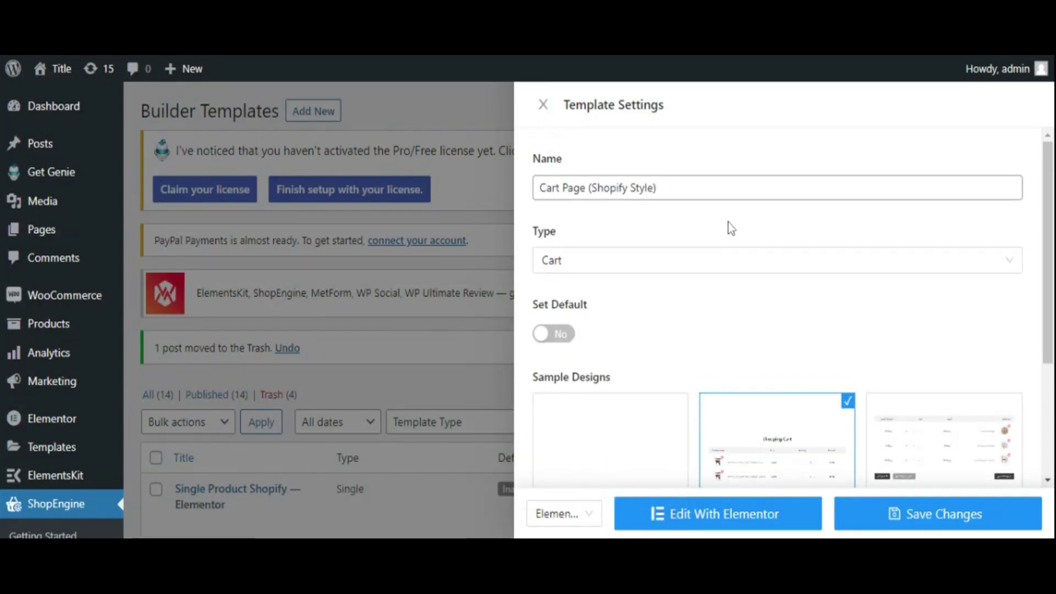
# Step: Change the cart template's page layout to Elementor Canvas in the WordPress editor, update it, and reopen it in Elementor
pyautogui.scroll(-4, 709, 275)
pyautogui.click(752, 521)
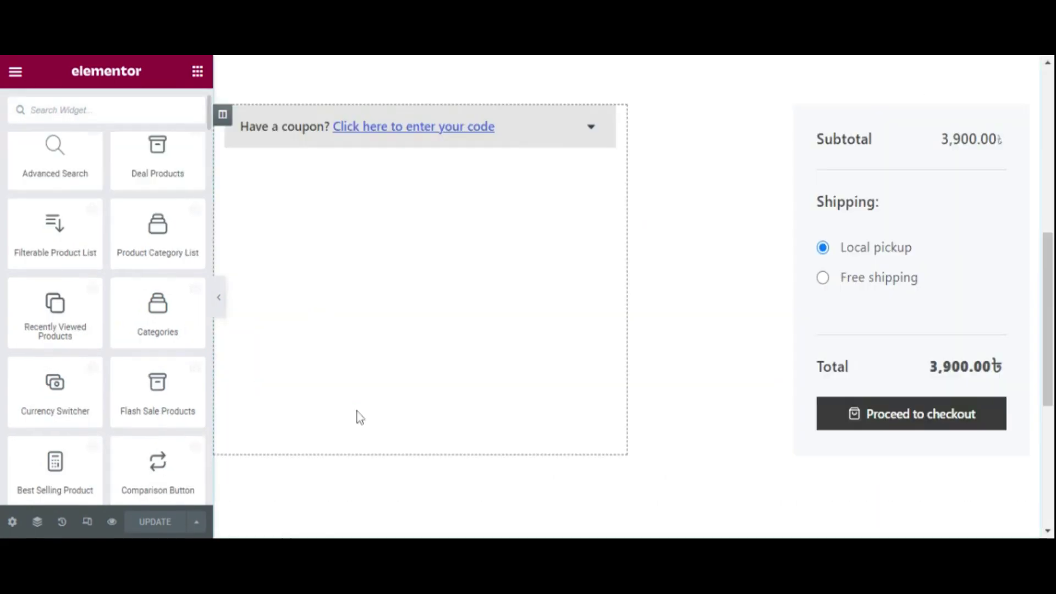
pyautogui.click(16, 72)
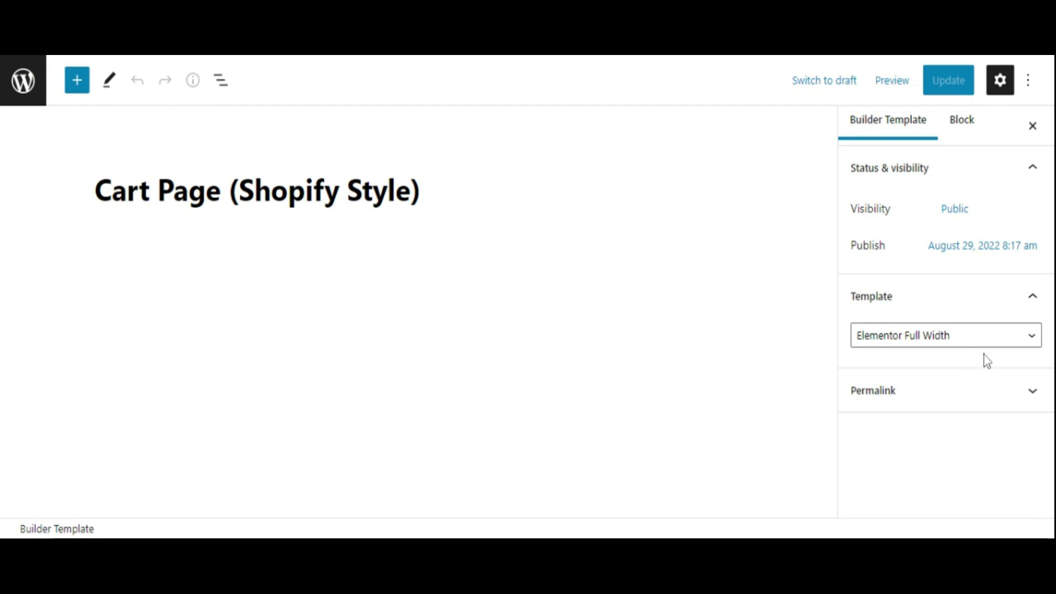
pyautogui.click(956, 354)
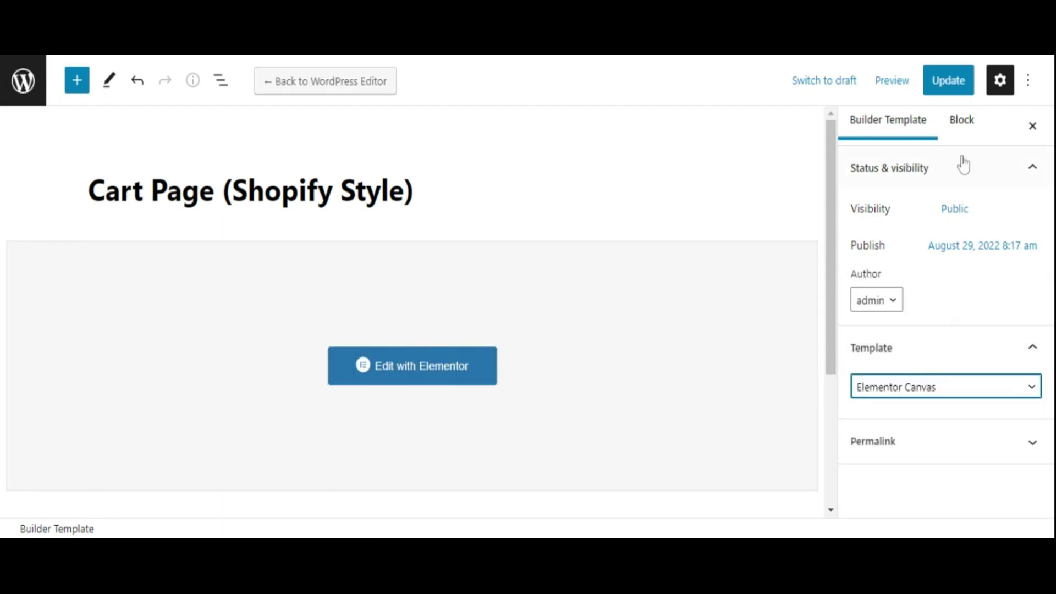
pyautogui.click(947, 91)
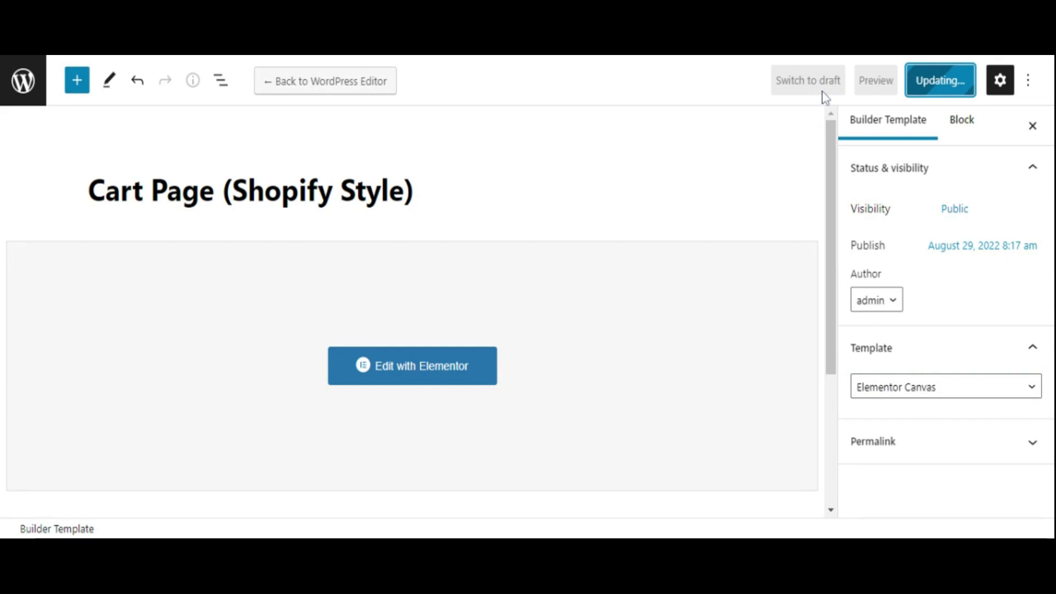
pyautogui.click(457, 377)
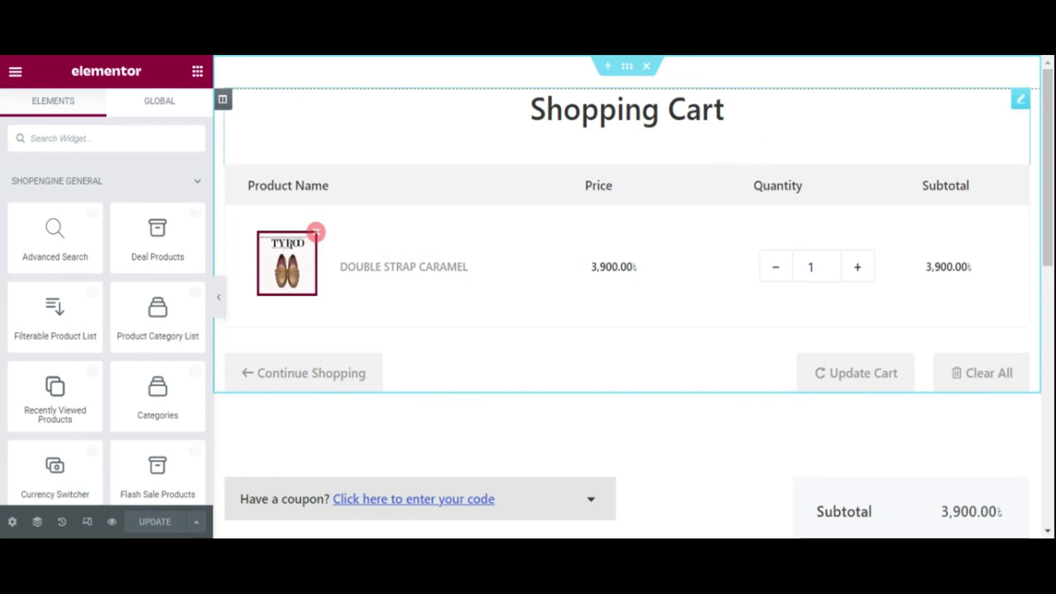
# Step: Set the font family of the "Shopping Cart" heading's title to Trocchi
pyautogui.click(1019, 99)
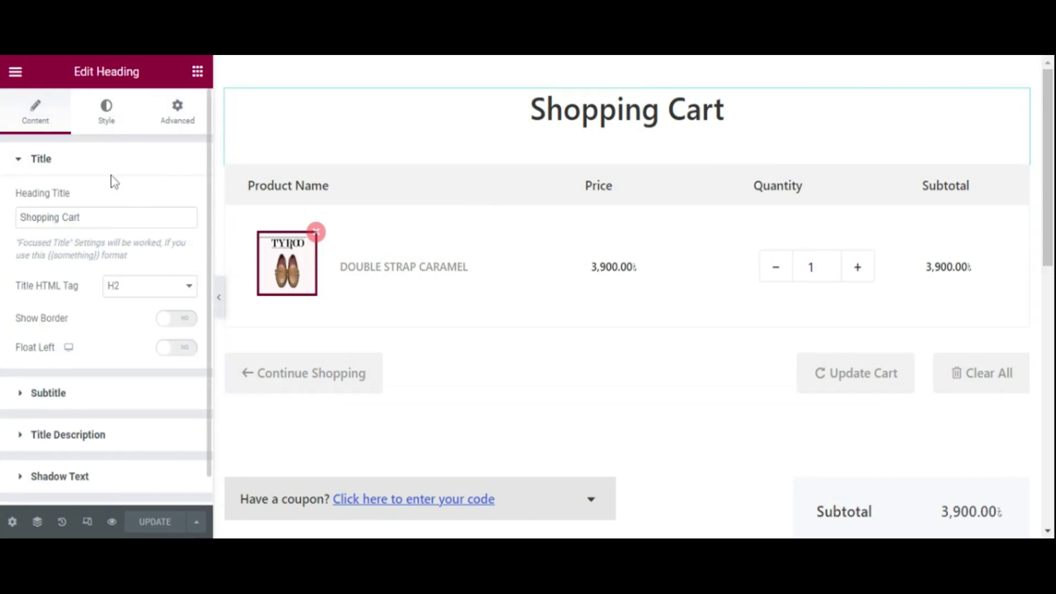
pyautogui.click(164, 114)
pyautogui.scroll(-5, 137, 337)
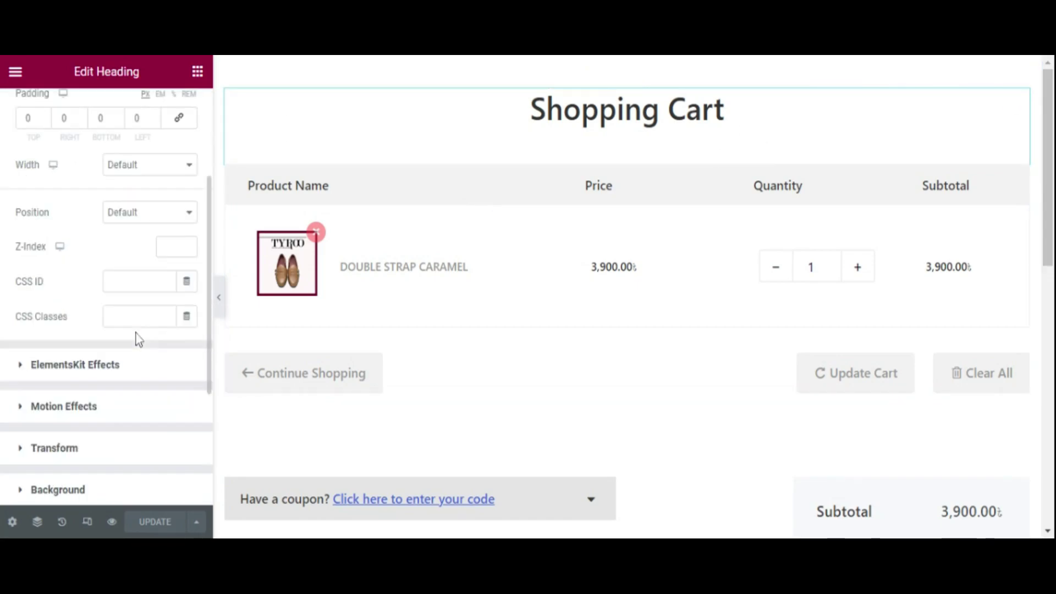
pyautogui.scroll(5, 137, 339)
pyautogui.click(106, 110)
pyautogui.click(186, 377)
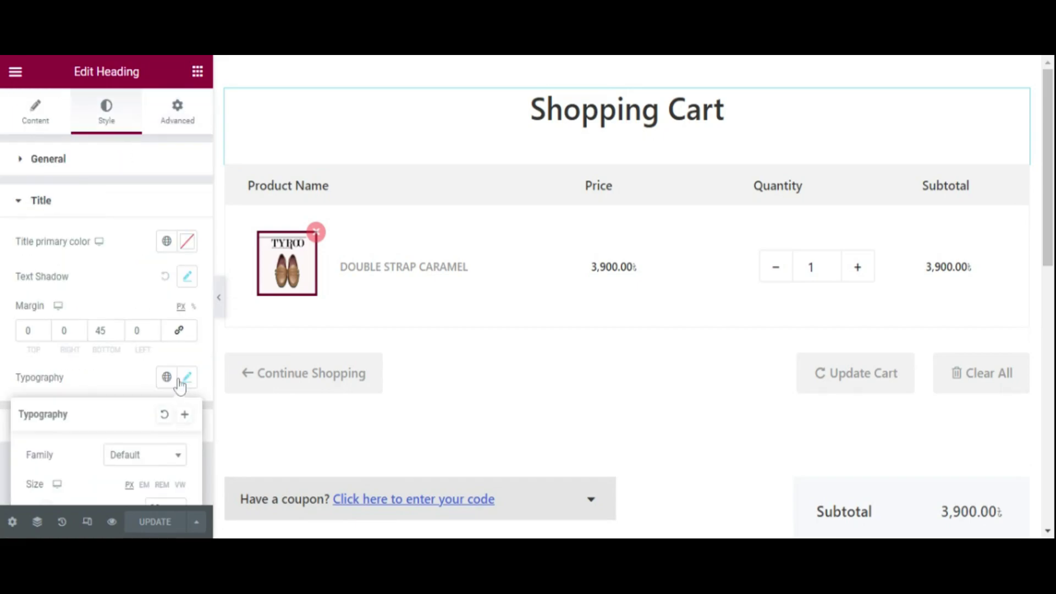
pyautogui.click(146, 455)
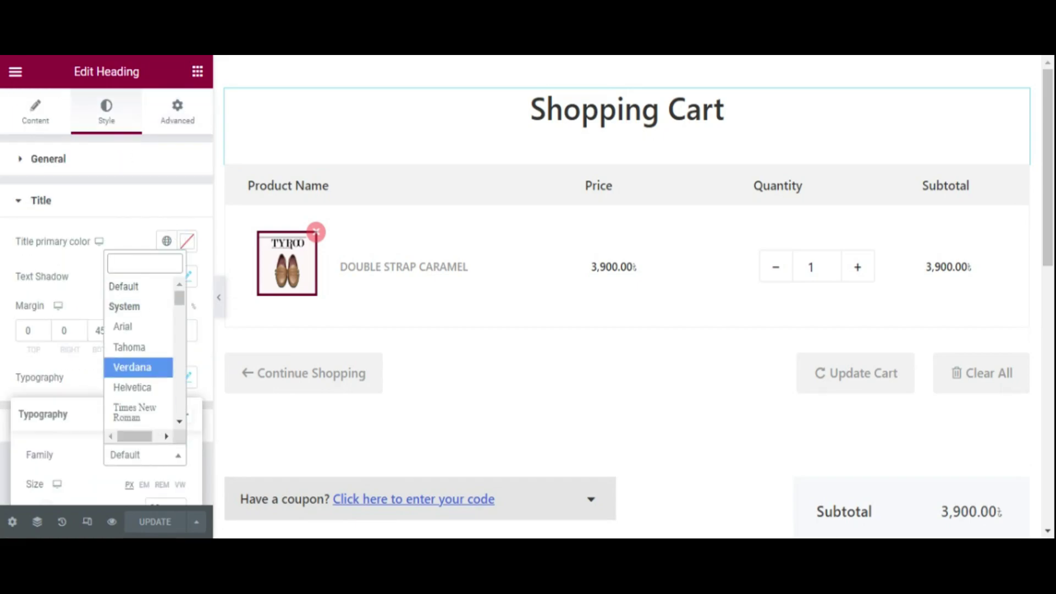
pyautogui.moveTo(180, 300); pyautogui.dragTo(177, 405)
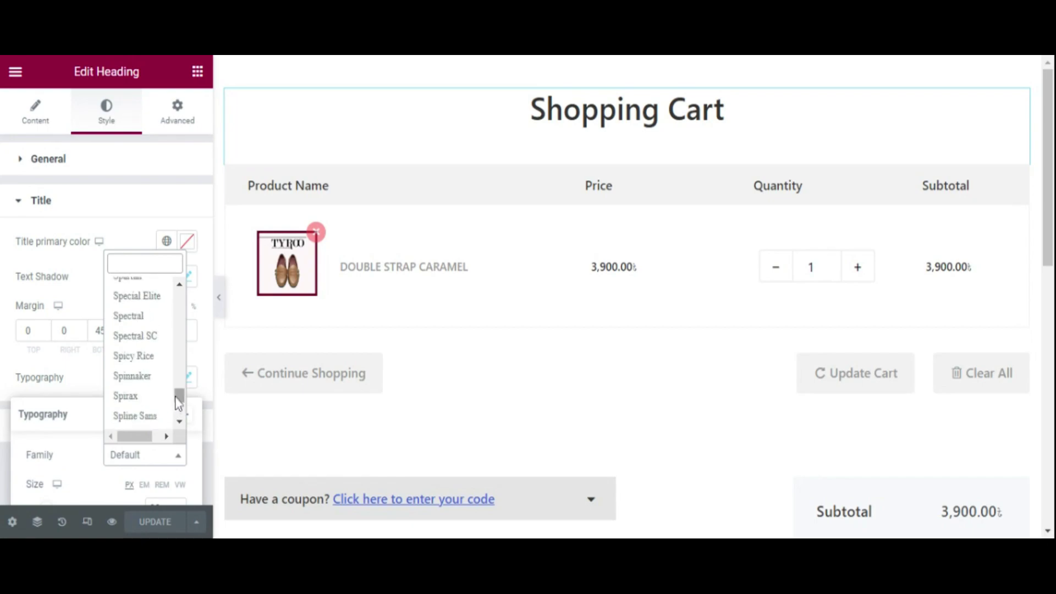
pyautogui.scroll(-5, 143, 379)
pyautogui.scroll(-10, 139, 363)
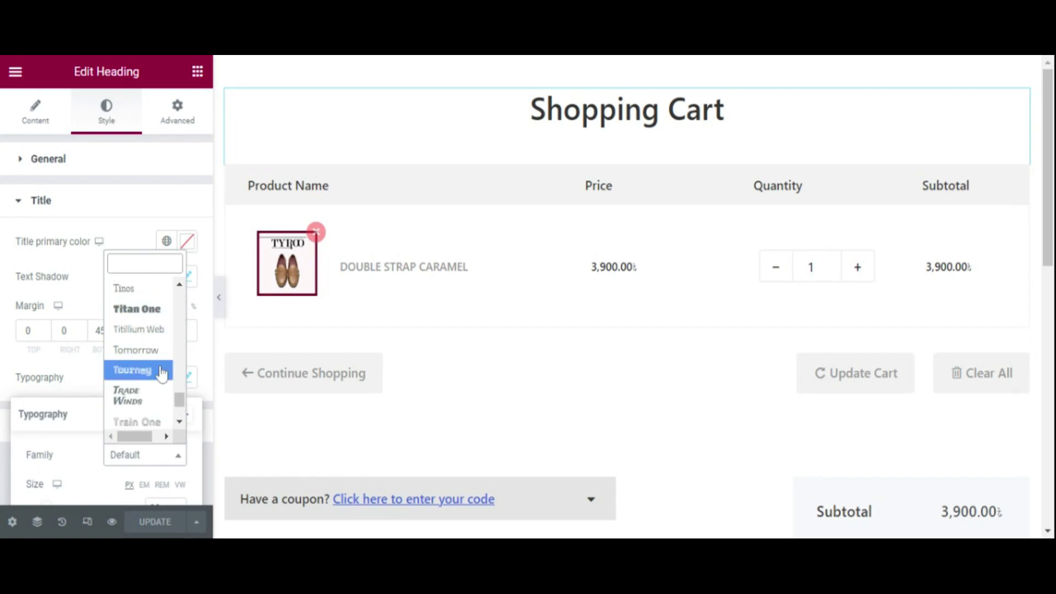
pyautogui.click(138, 378)
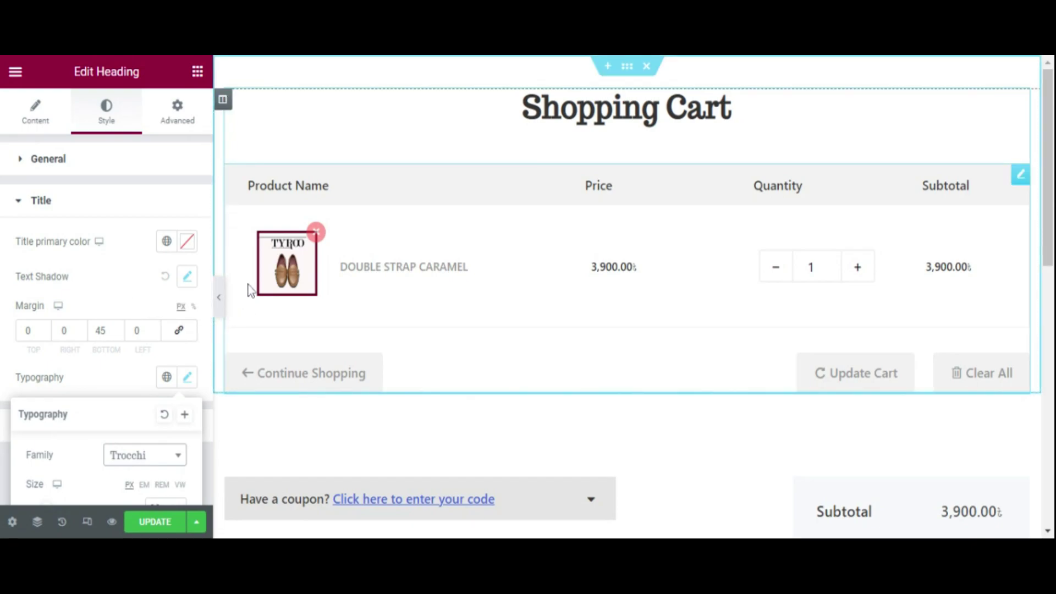
pyautogui.click(627, 67)
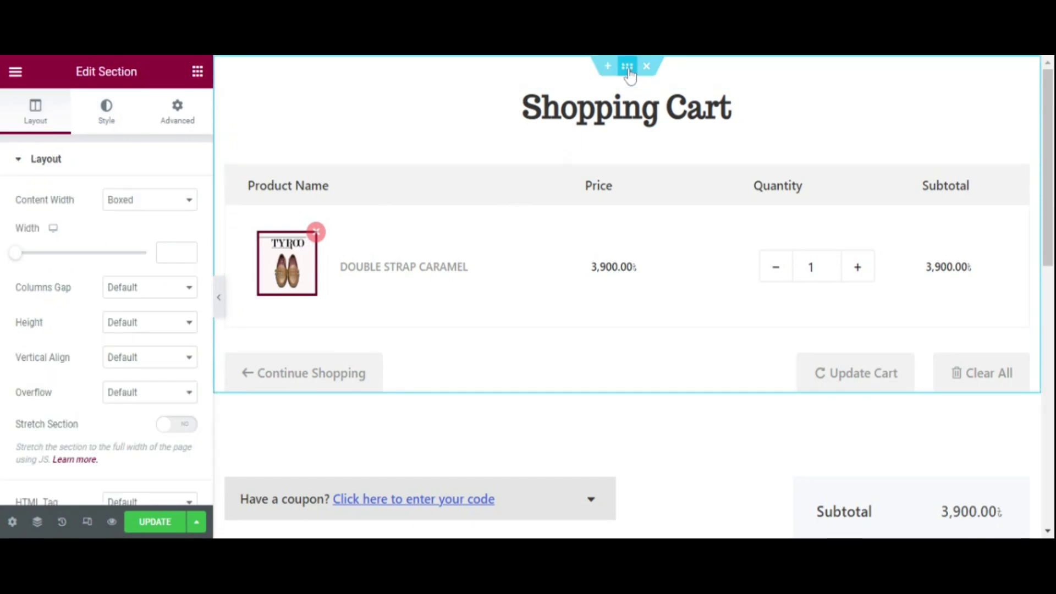
pyautogui.click(106, 112)
pyautogui.click(127, 235)
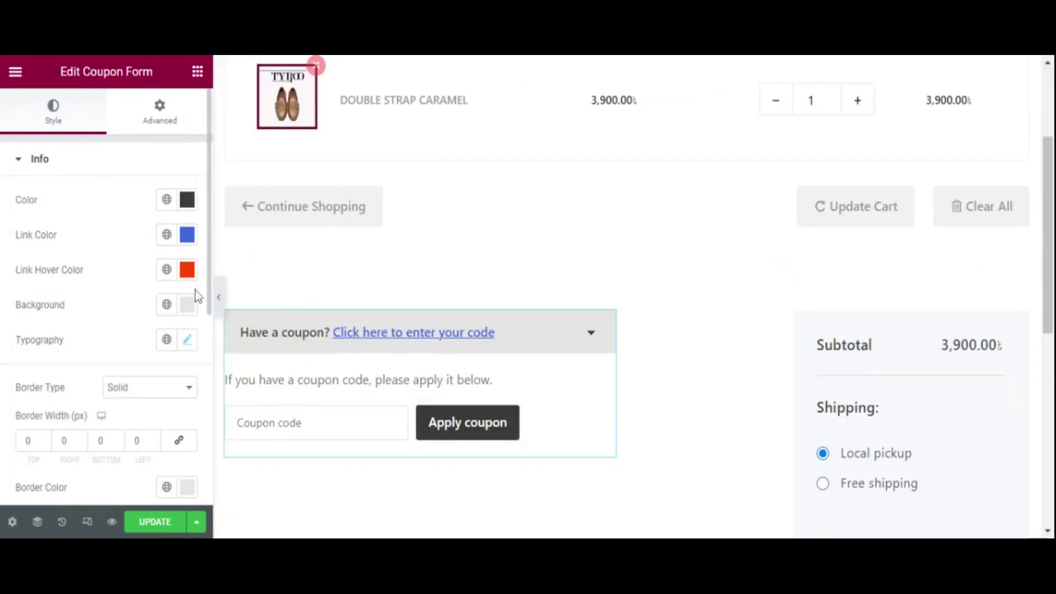
# Step: Give the coupon form's info bar a maroon #5B0625 background and white #FFFFFF text
pyautogui.click(187, 304)
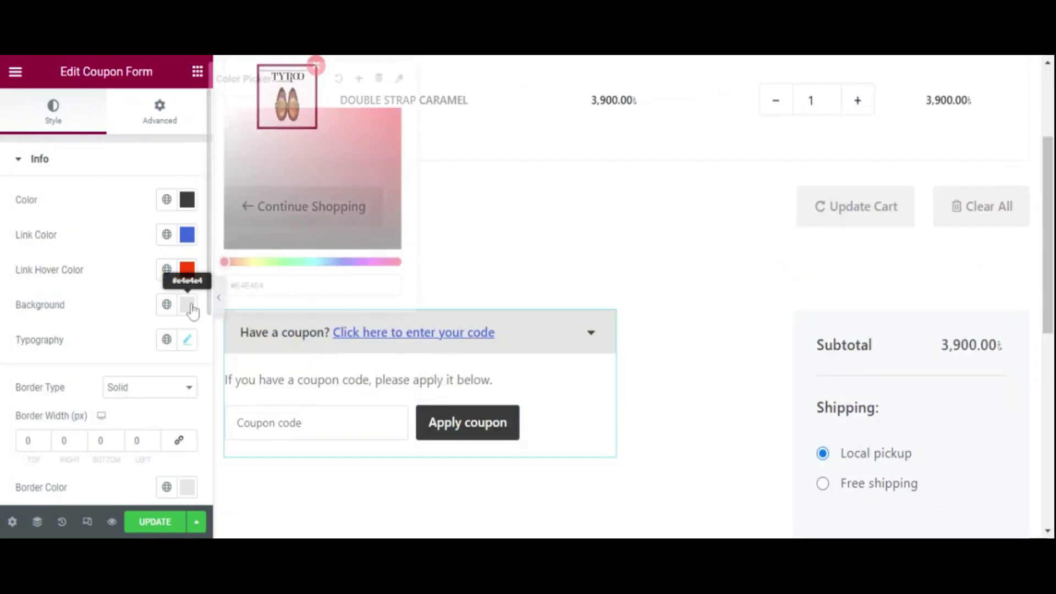
pyautogui.write('#5B0625')
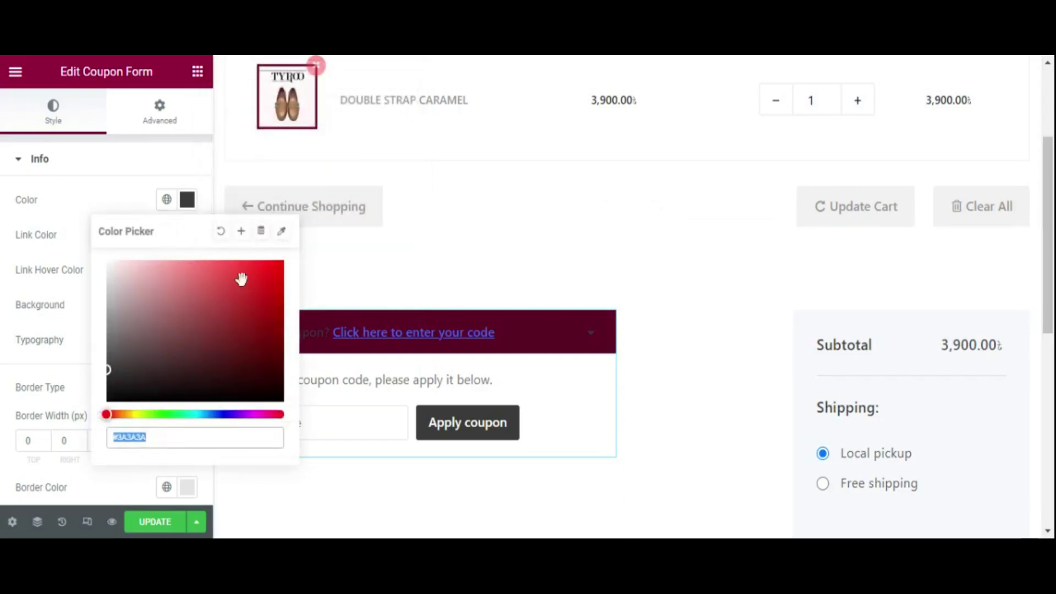
pyautogui.write('#FFFFFF')
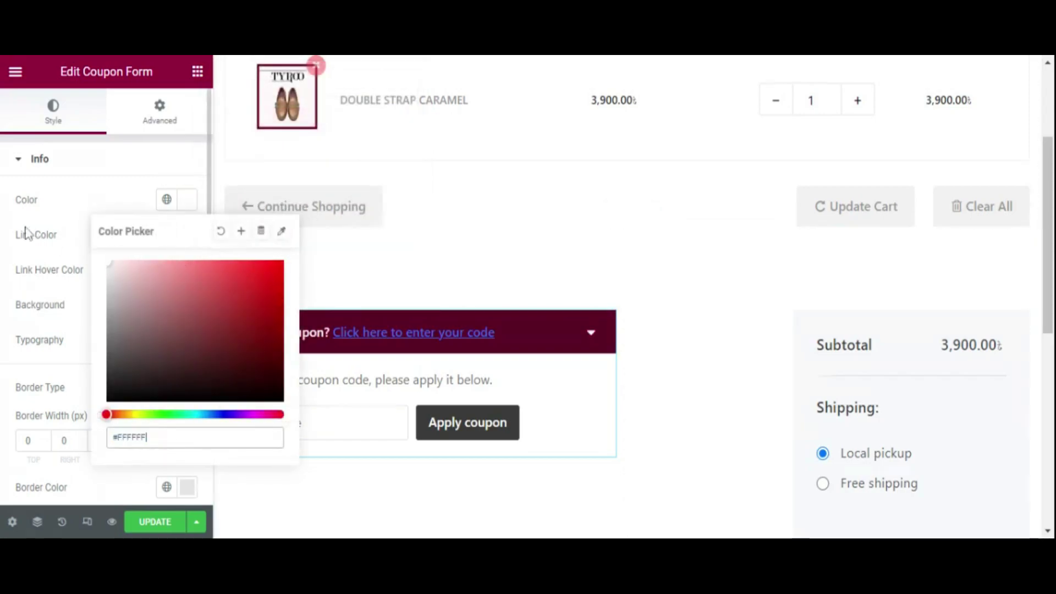
pyautogui.click(69, 381)
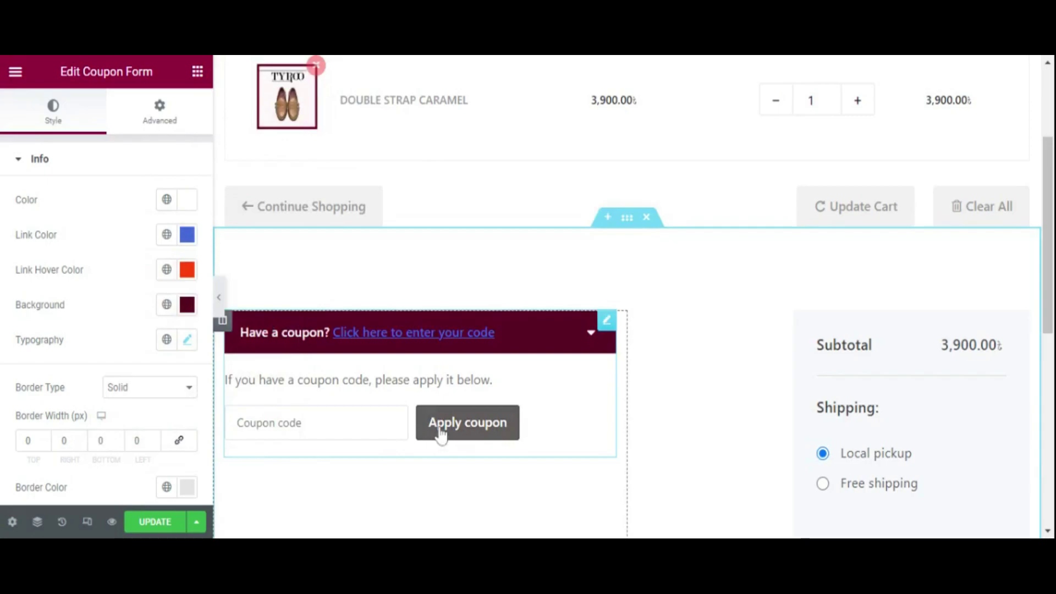
# Step: Set the coupon form's Apply coupon button background to #5B0625
pyautogui.scroll(-6, 101, 361)
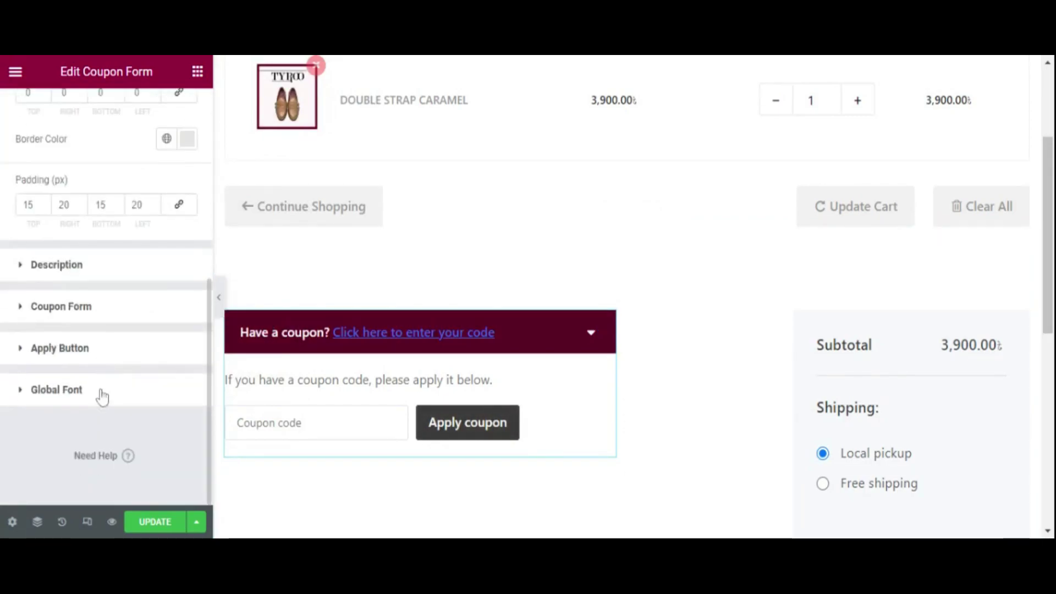
pyautogui.click(96, 354)
pyautogui.click(186, 430)
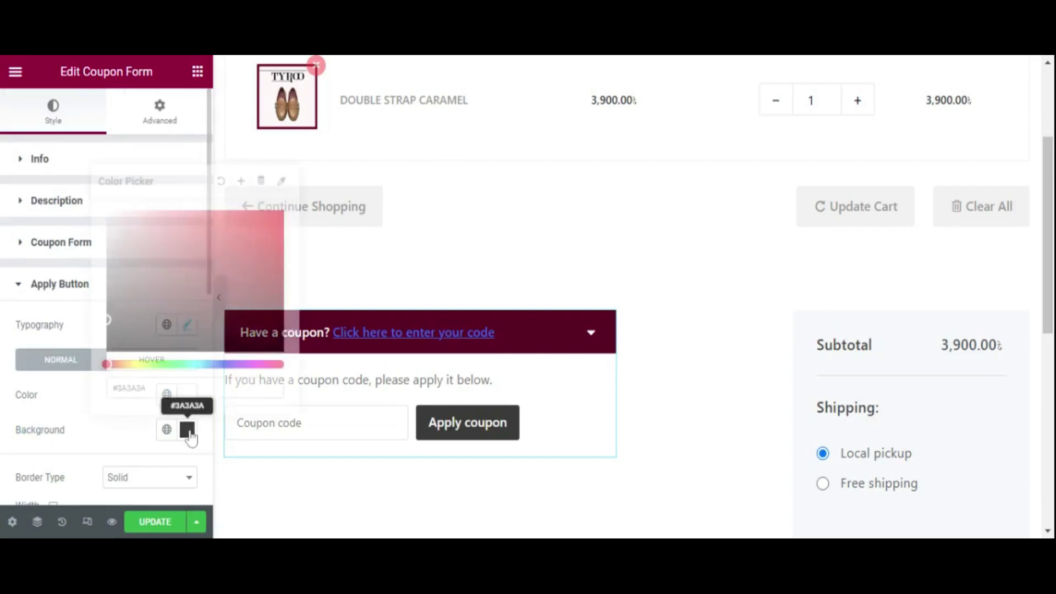
pyautogui.write('#5B0625')
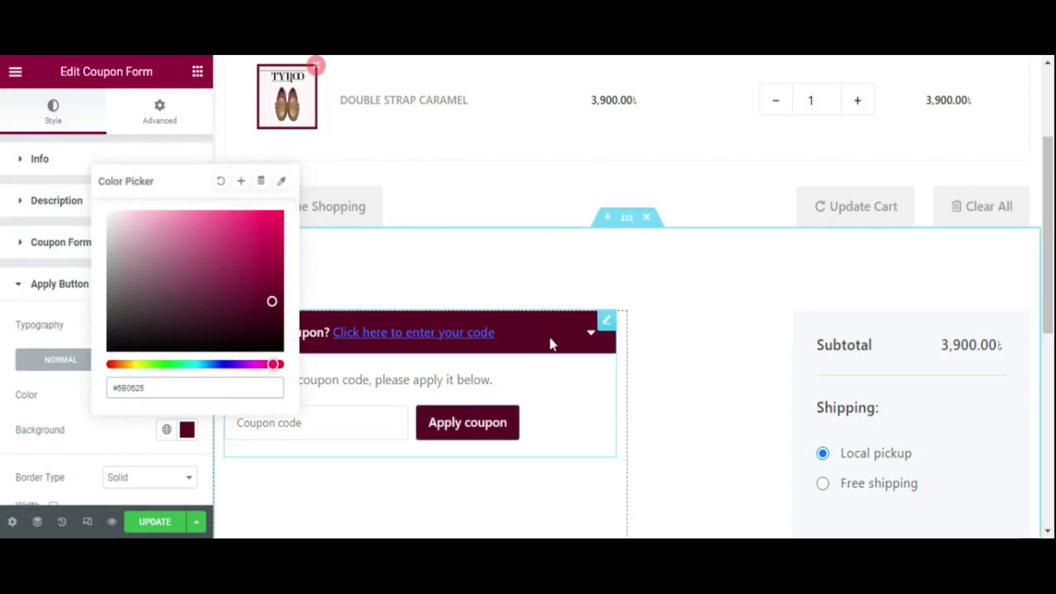
# Step: Set the Cart Total table's title colour and its shipping methods colour to #5B0625
pyautogui.click(849, 338)
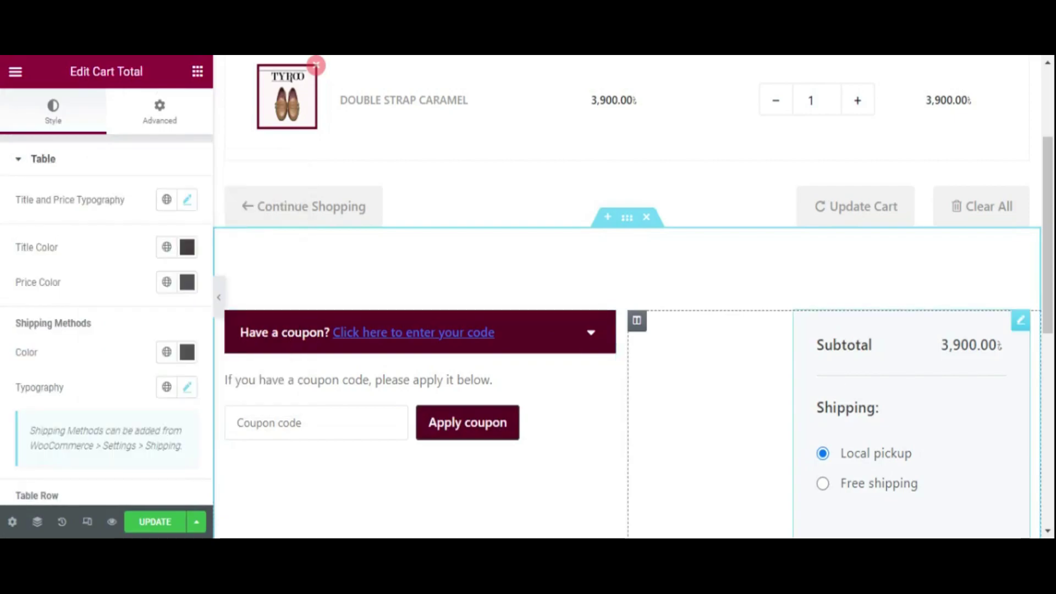
pyautogui.click(187, 282)
pyautogui.write('#5B0625')
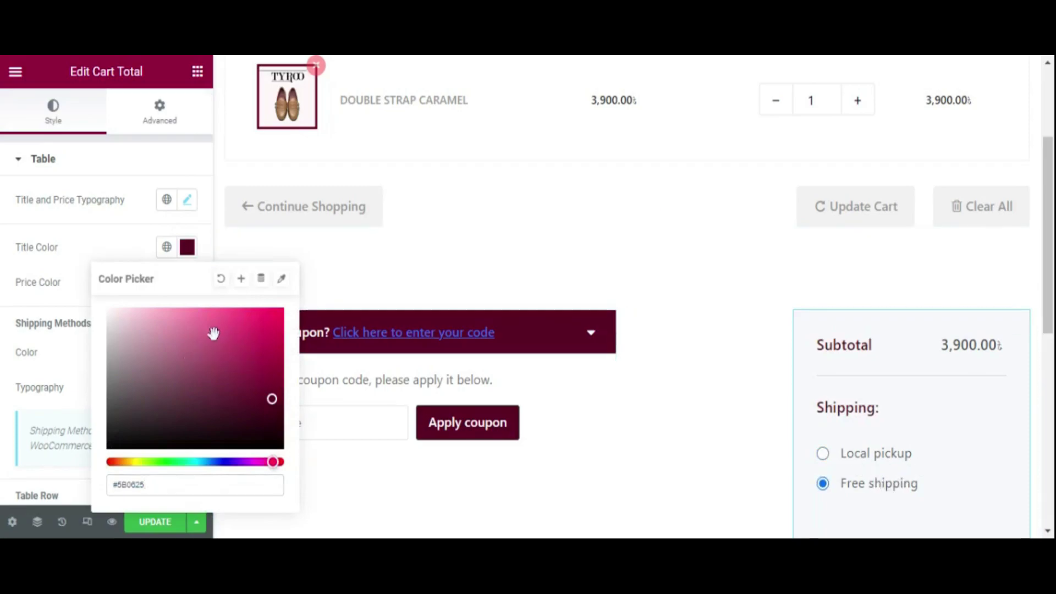
pyautogui.click(122, 213)
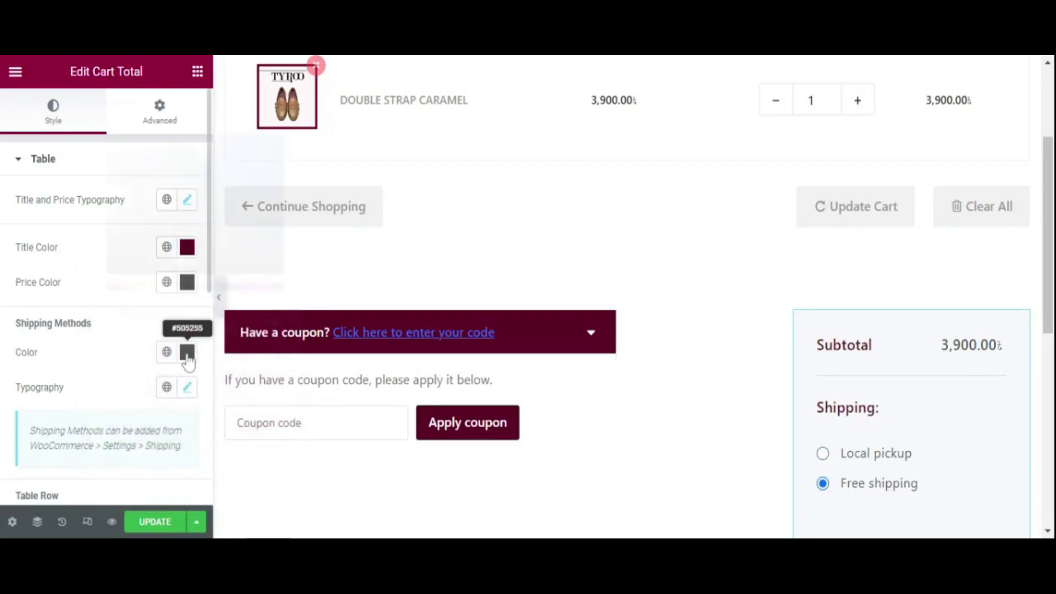
pyautogui.click(187, 352)
pyautogui.write('#5B0625')
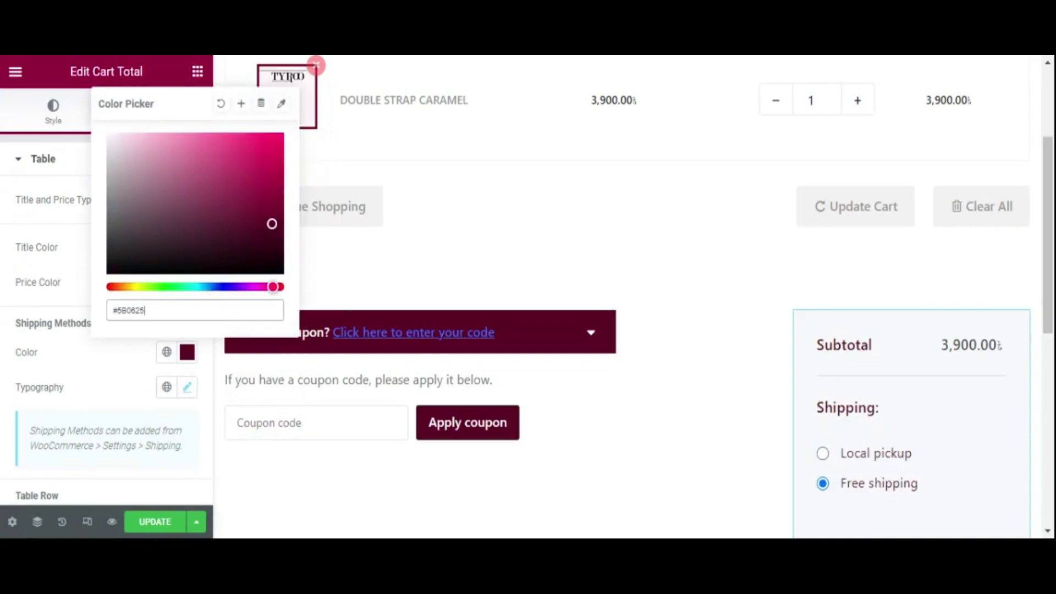
# Step: Set the Proceed to checkout button's background to #5B0625 and update the template
pyautogui.scroll(-5, 942, 356)
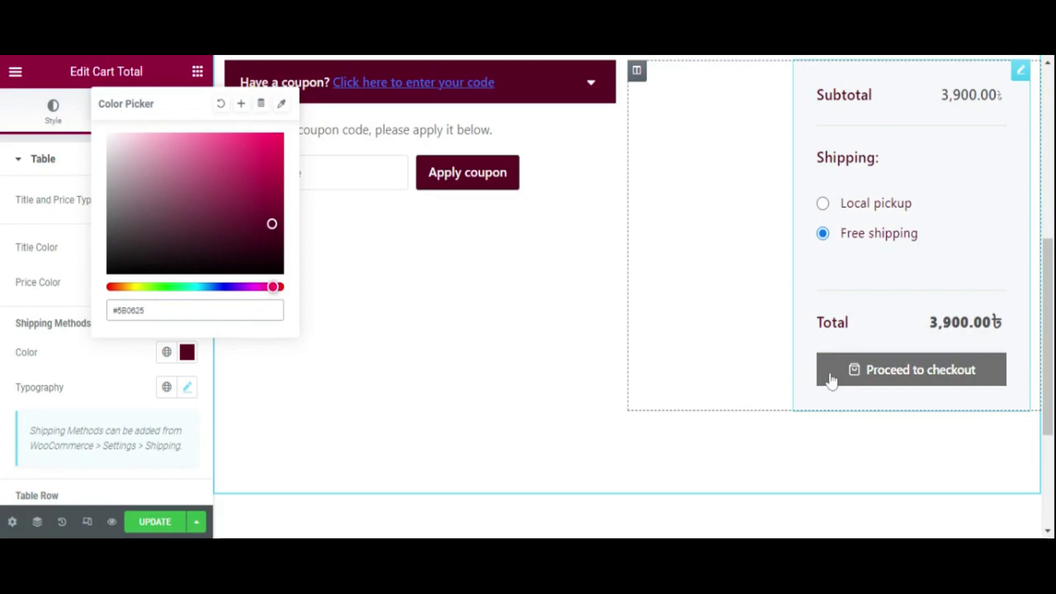
pyautogui.scroll(-8, 105, 423)
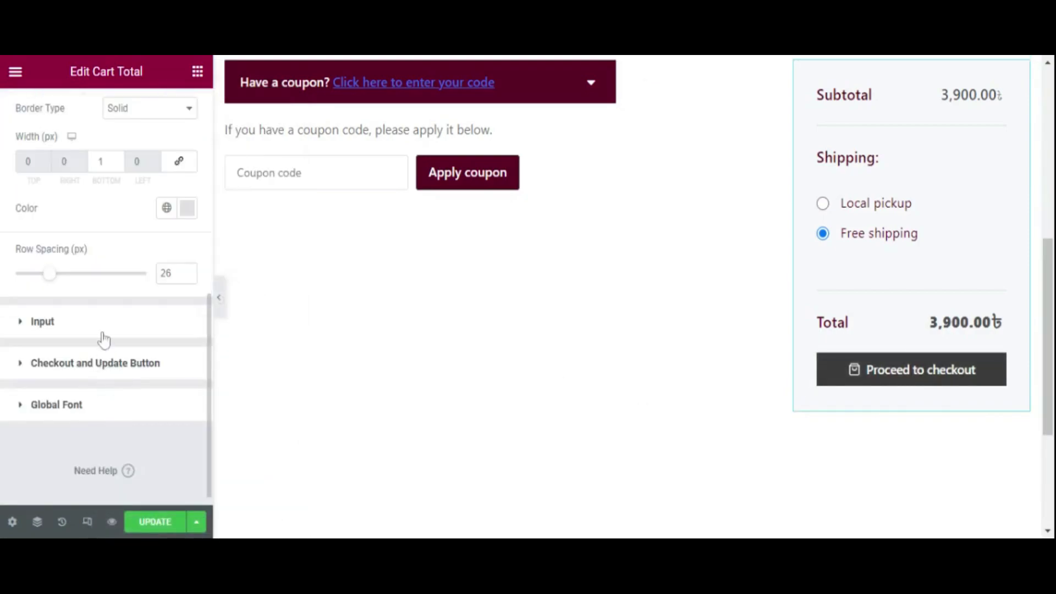
pyautogui.click(153, 373)
pyautogui.click(187, 388)
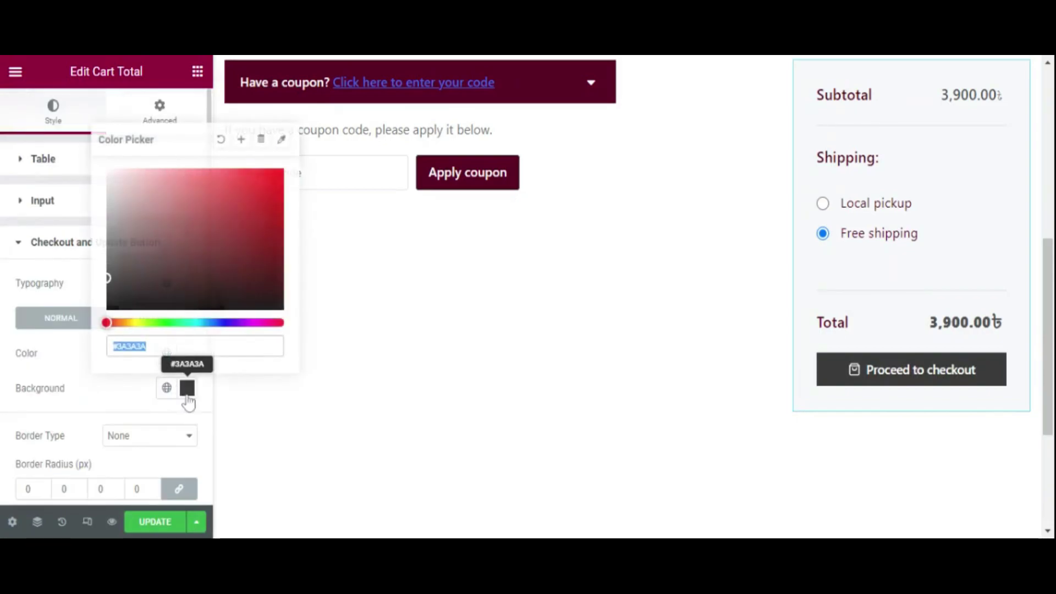
pyautogui.write('#5B0625')
pyautogui.click(782, 299)
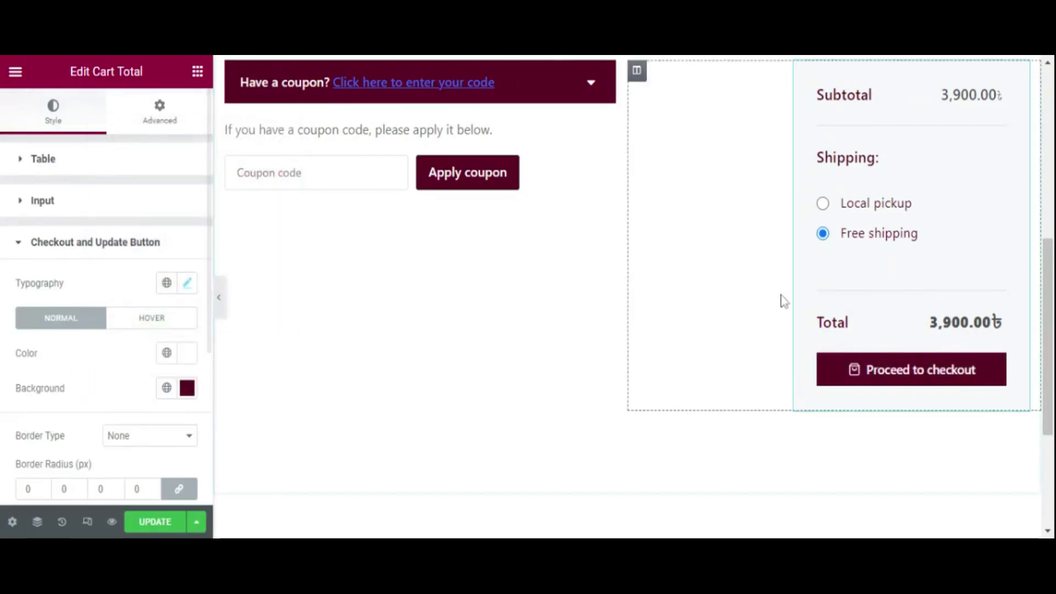
pyautogui.scroll(-4, 705, 307)
pyautogui.click(144, 523)
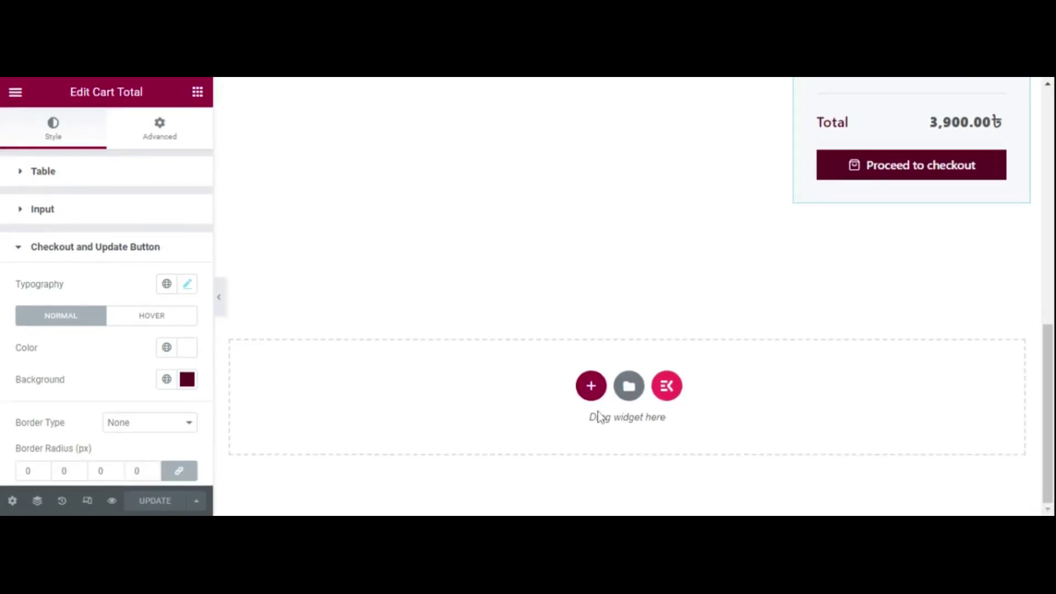
# Step: Add the "©2022. Tyroo. All Rights Reserved." footer section below the cart totals and delete the empty one-column section above it
pyautogui.click(590, 386)
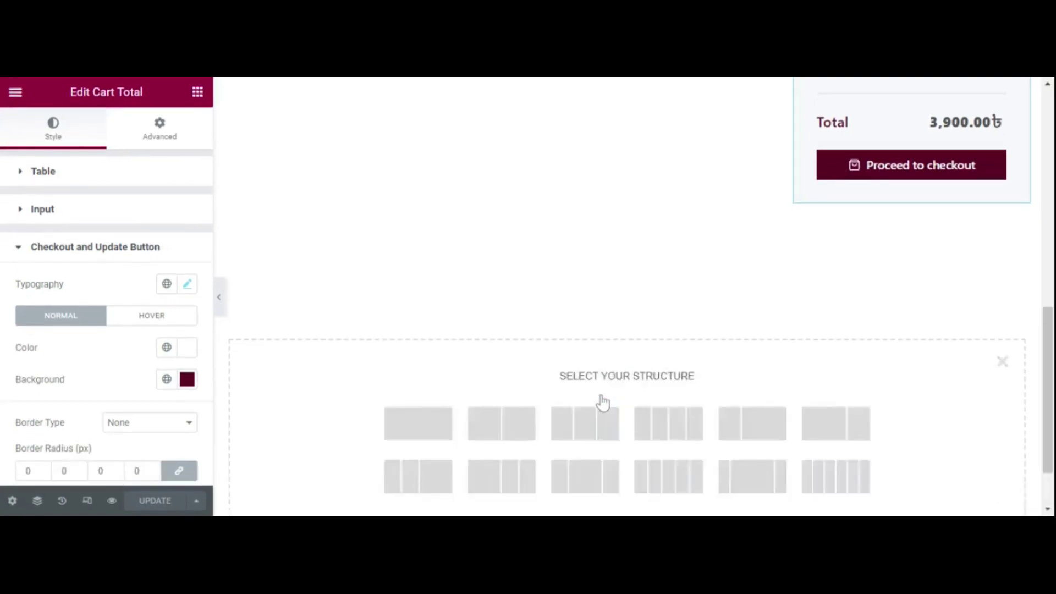
pyautogui.click(391, 423)
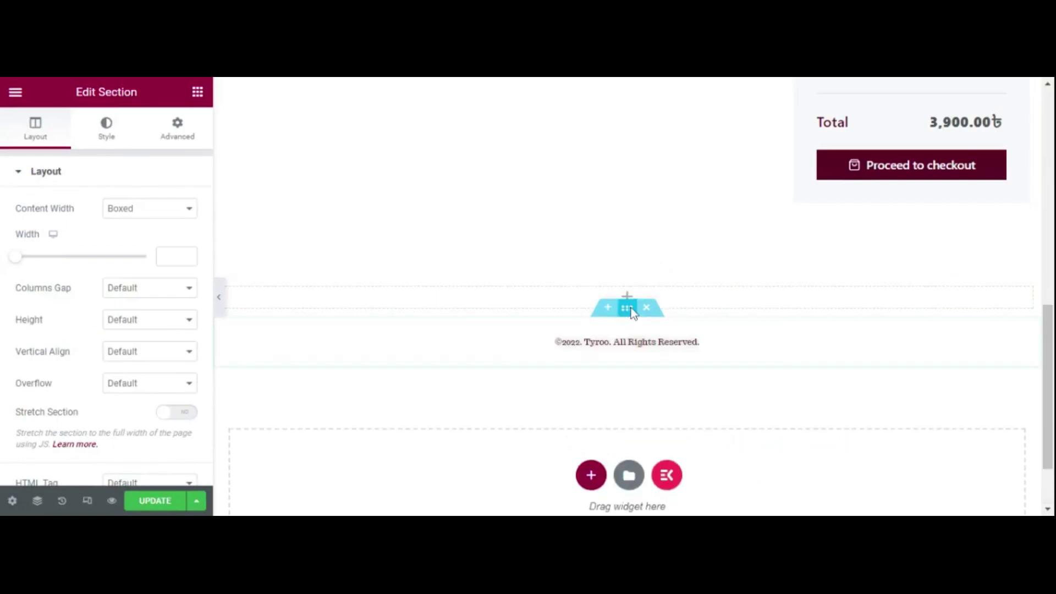
pyautogui.click(646, 270)
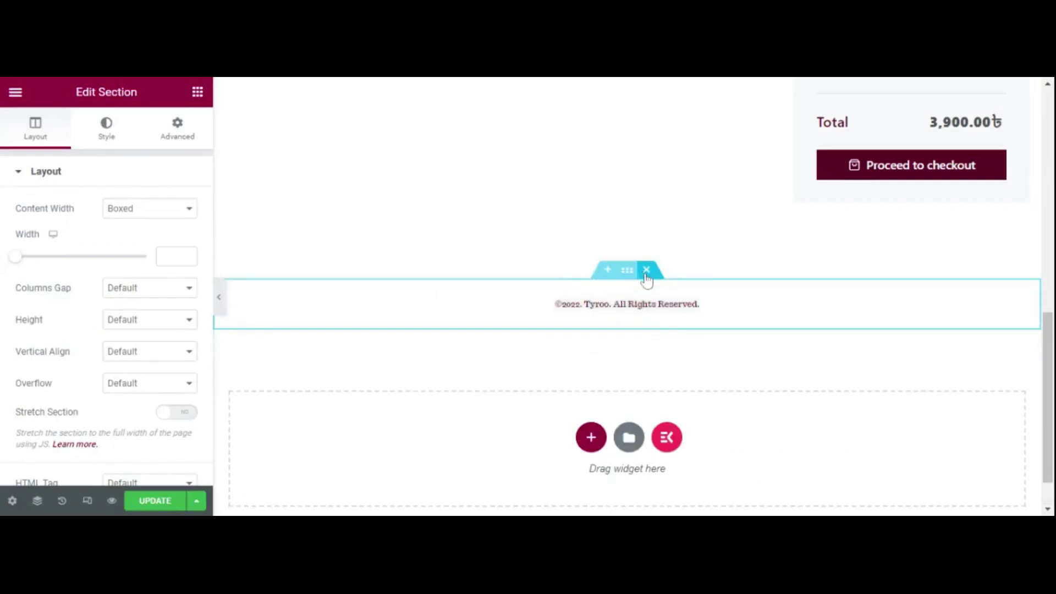
# Step: Set the cart table header's background colour to #5B0625, sampled from the maroon coupon bar
pyautogui.scroll(10, 617, 330)
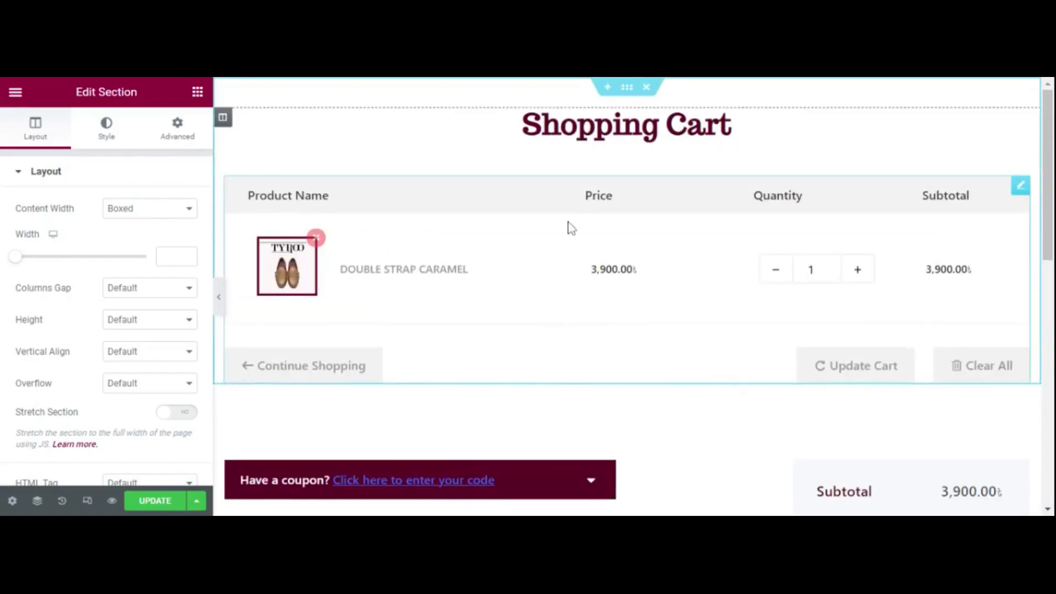
pyautogui.click(379, 366)
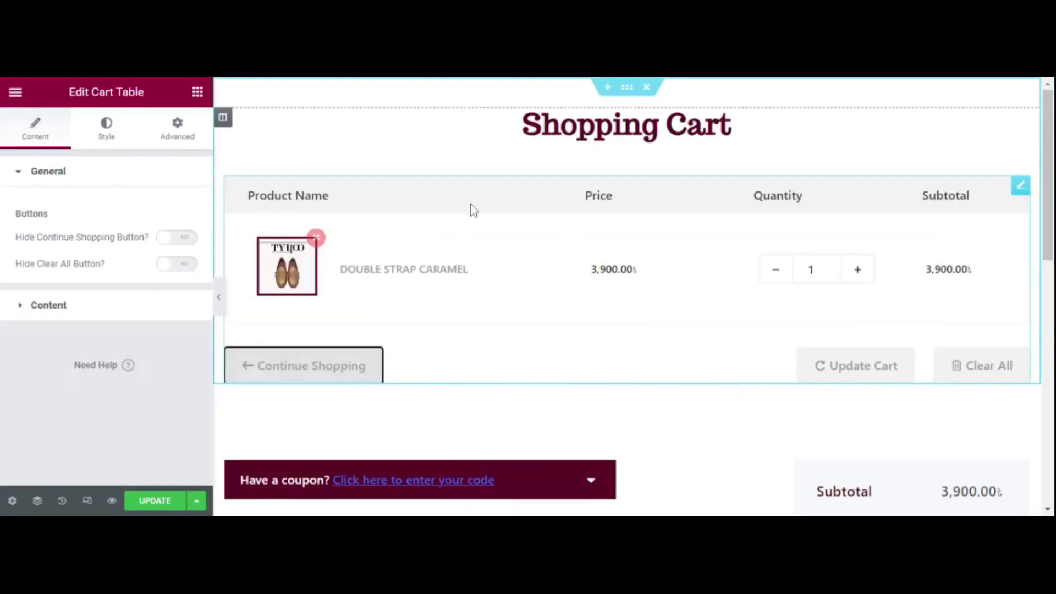
pyautogui.click(106, 128)
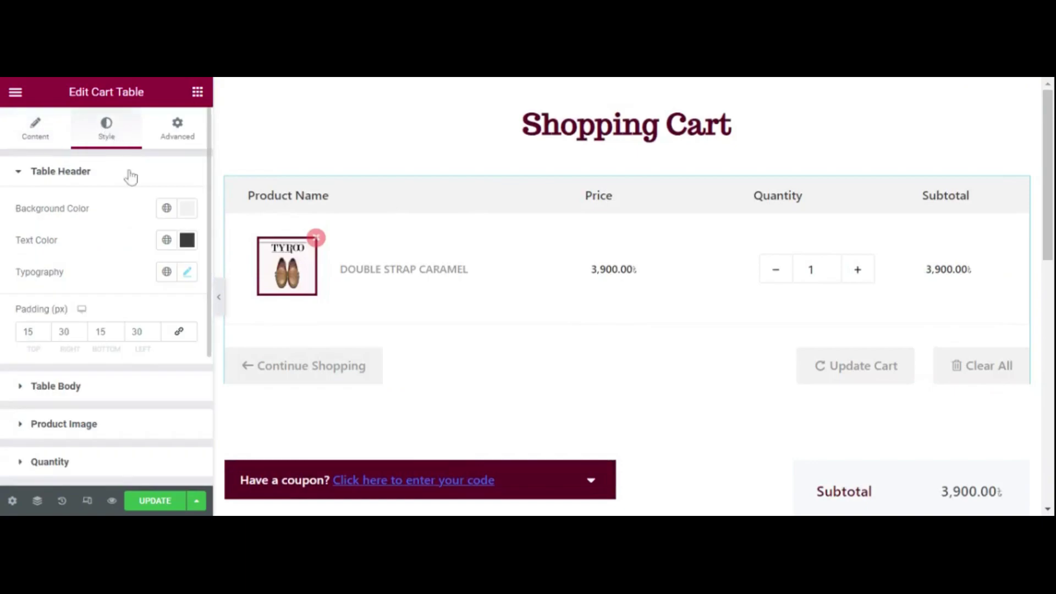
pyautogui.click(190, 209)
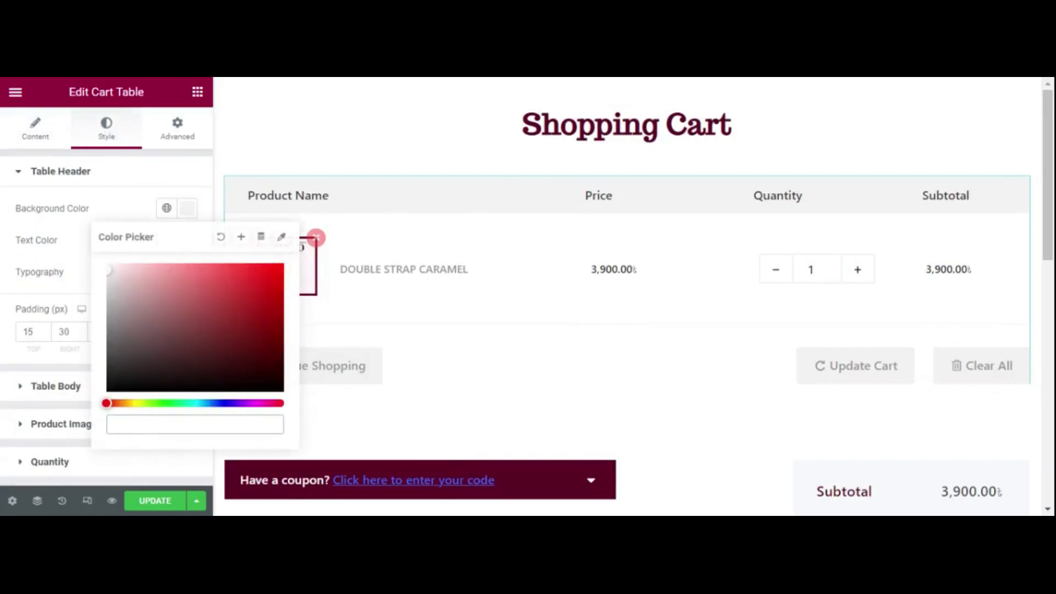
pyautogui.click(281, 237)
pyautogui.moveTo(355, 438)
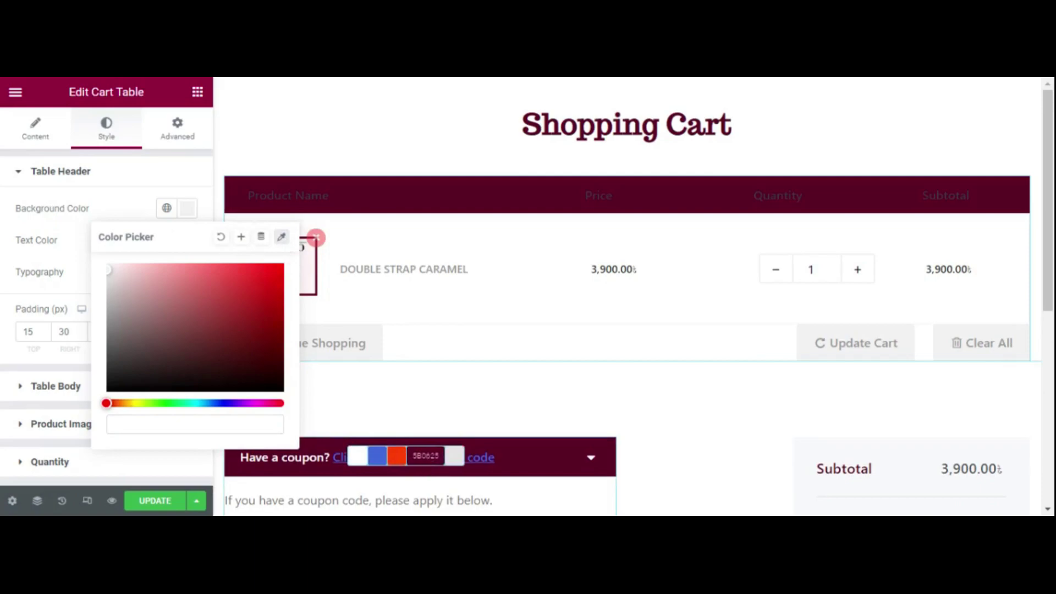
pyautogui.click(426, 456)
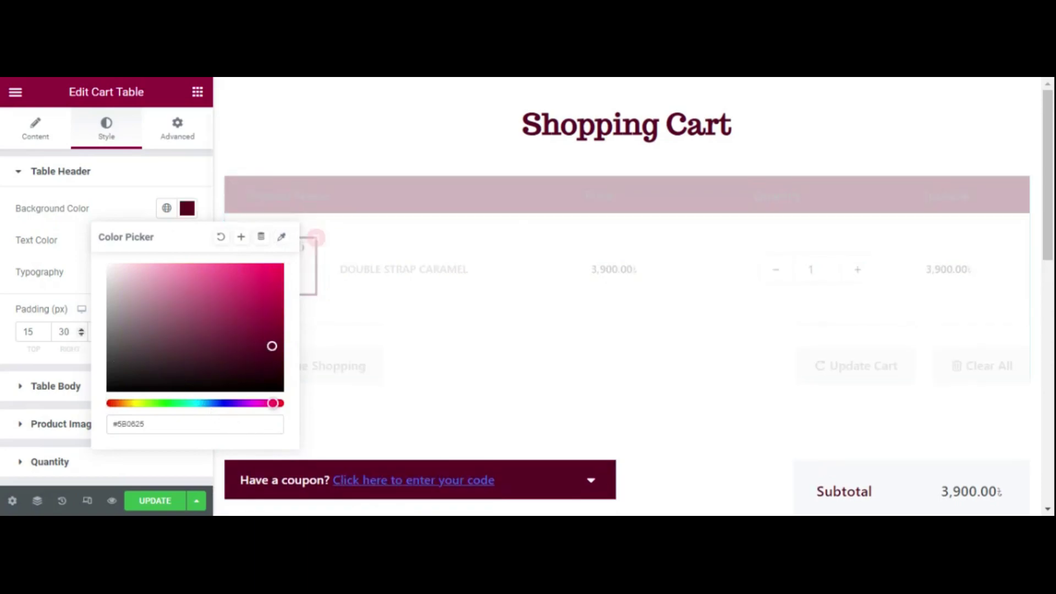
pyautogui.click(3, 283)
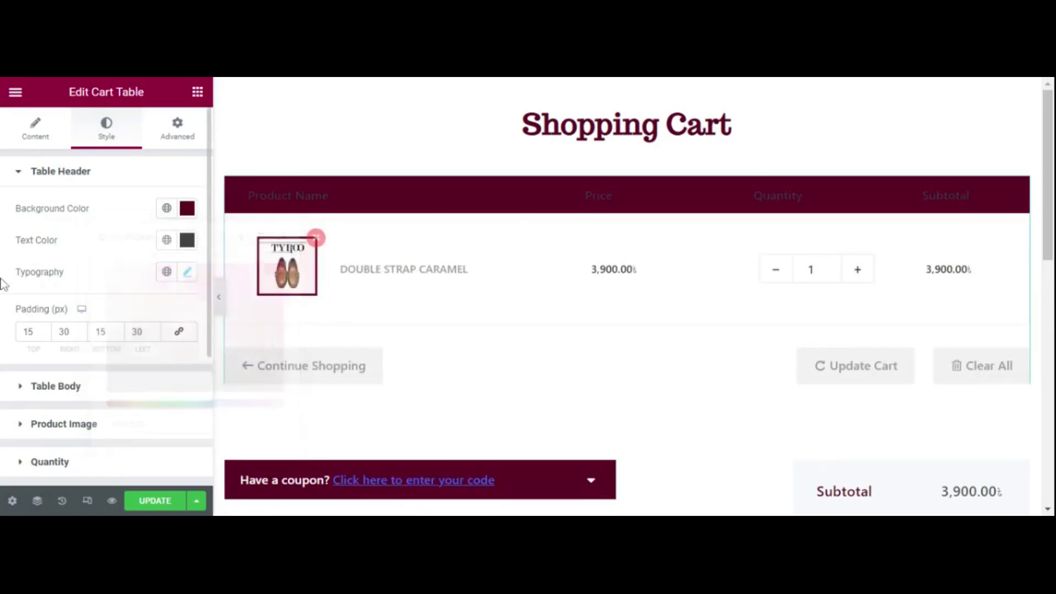
# Step: Set the cart table header's text colour to #FFFFFF
pyautogui.click(187, 241)
pyautogui.write('#FFFFFF')
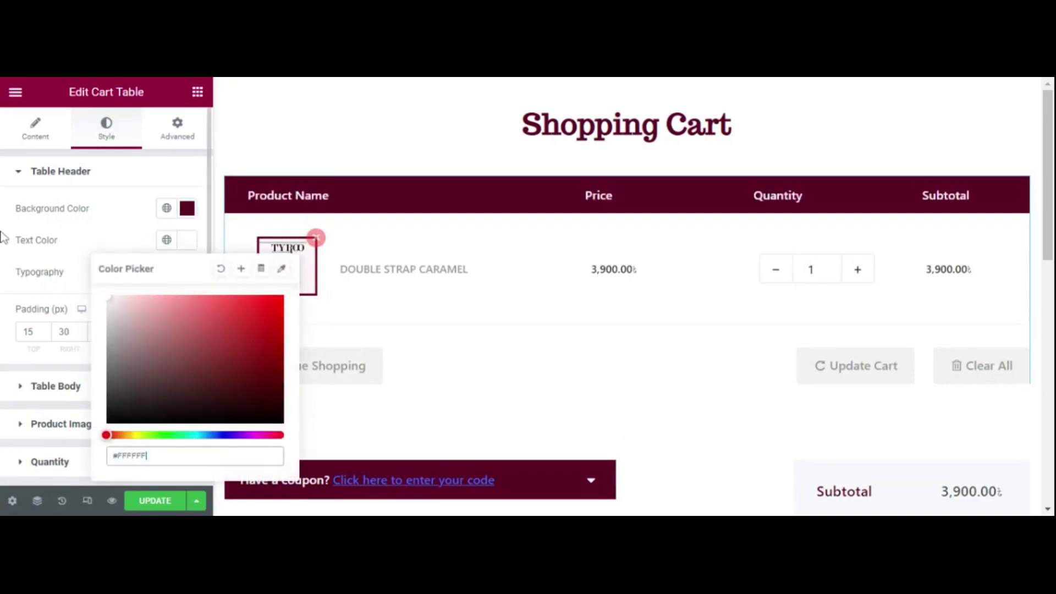
pyautogui.click(10, 274)
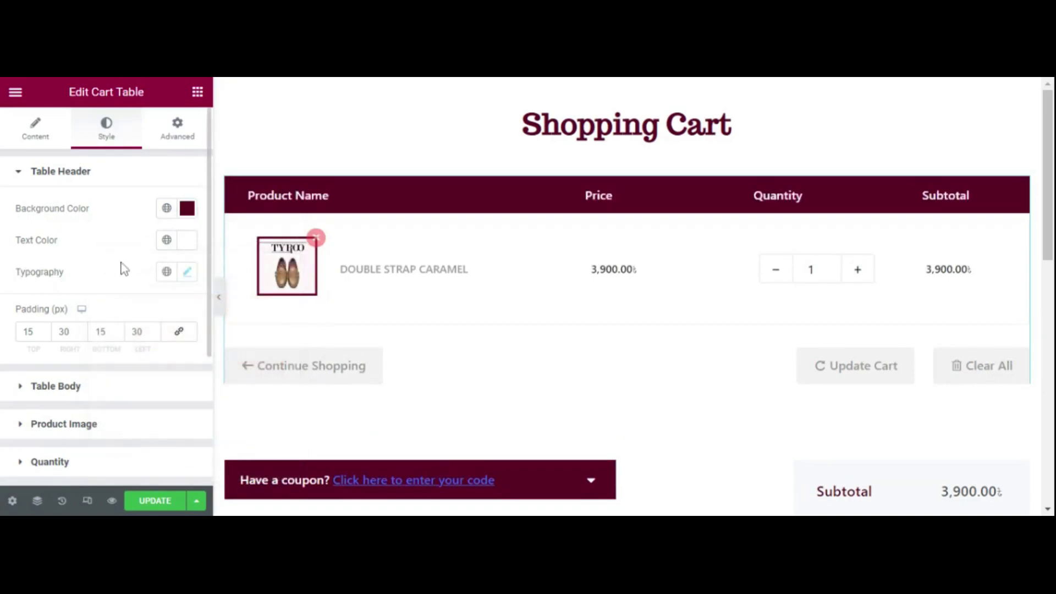
# Step: Review the coupon and totals area below the cart table and open the coupon form's Info style settings
pyautogui.scroll(-5, 617, 440)
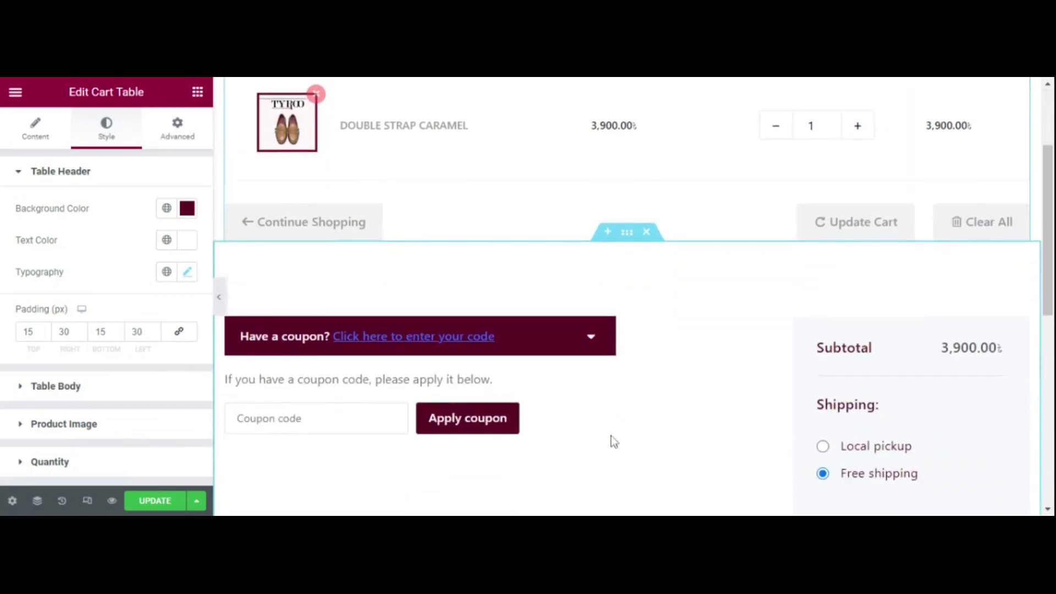
pyautogui.scroll(-3, 614, 436)
pyautogui.scroll(3, 601, 412)
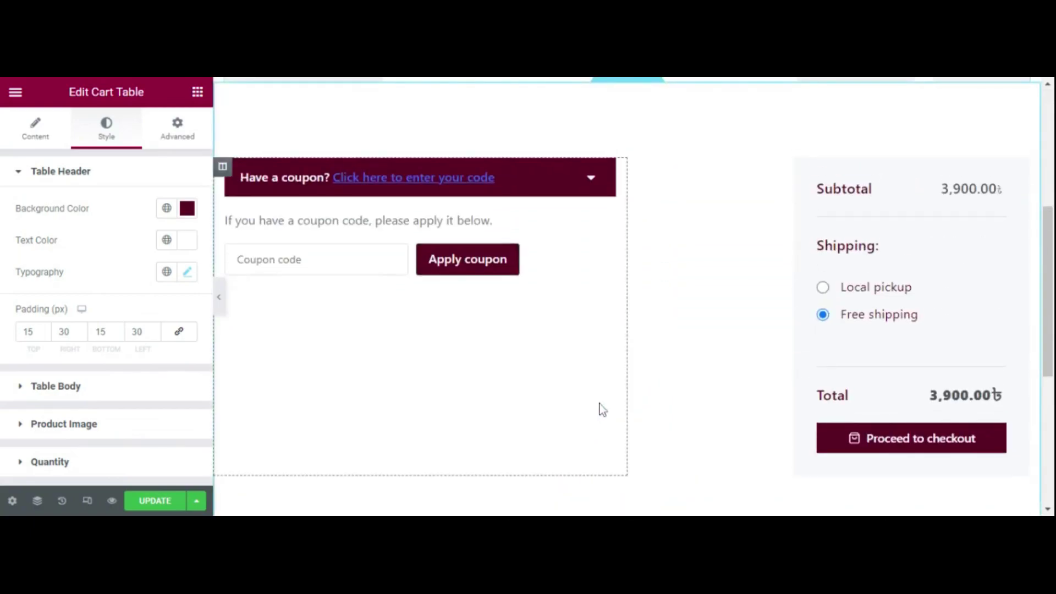
pyautogui.click(237, 259)
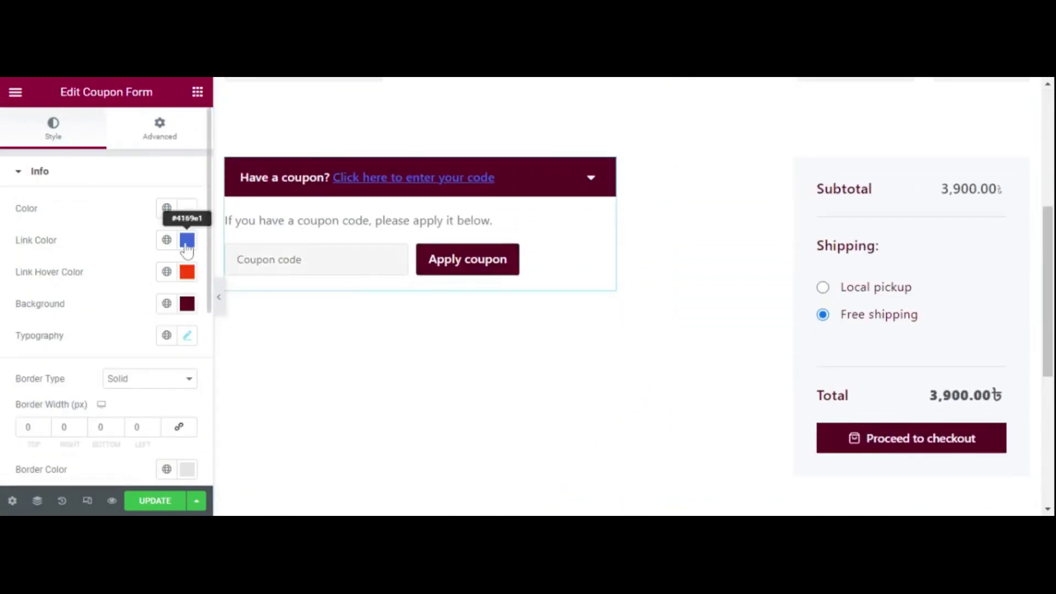
pyautogui.scroll(-4, 154, 345)
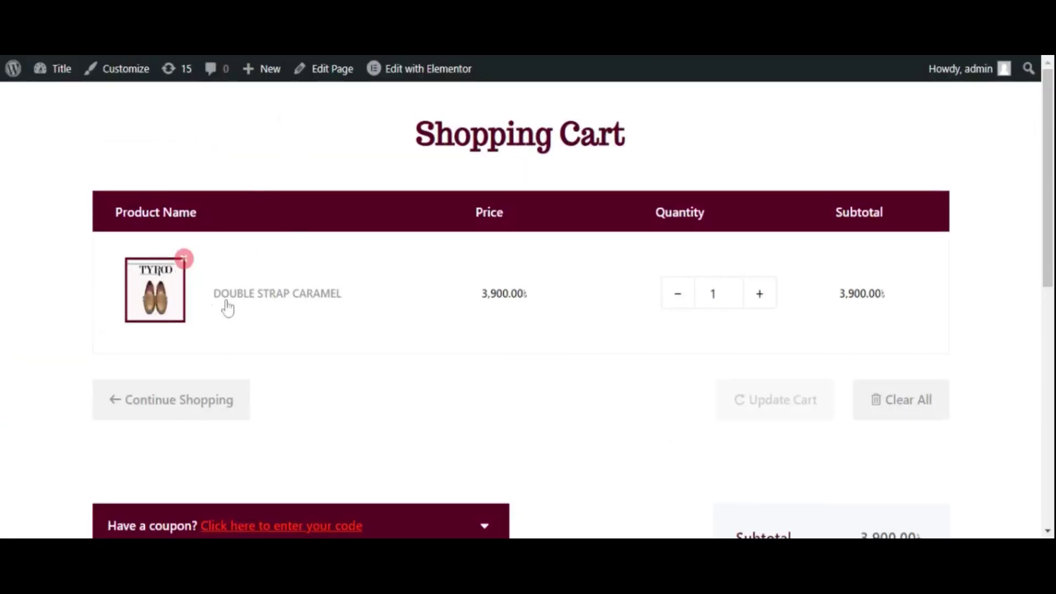
# Step: On the live Shopping Cart page, test the quantity control by raising the Double Strap Caramel quantity to 8
pyautogui.click(754, 296)
pyautogui.click(754, 297)
pyautogui.click(755, 297)
pyautogui.click(754, 297)
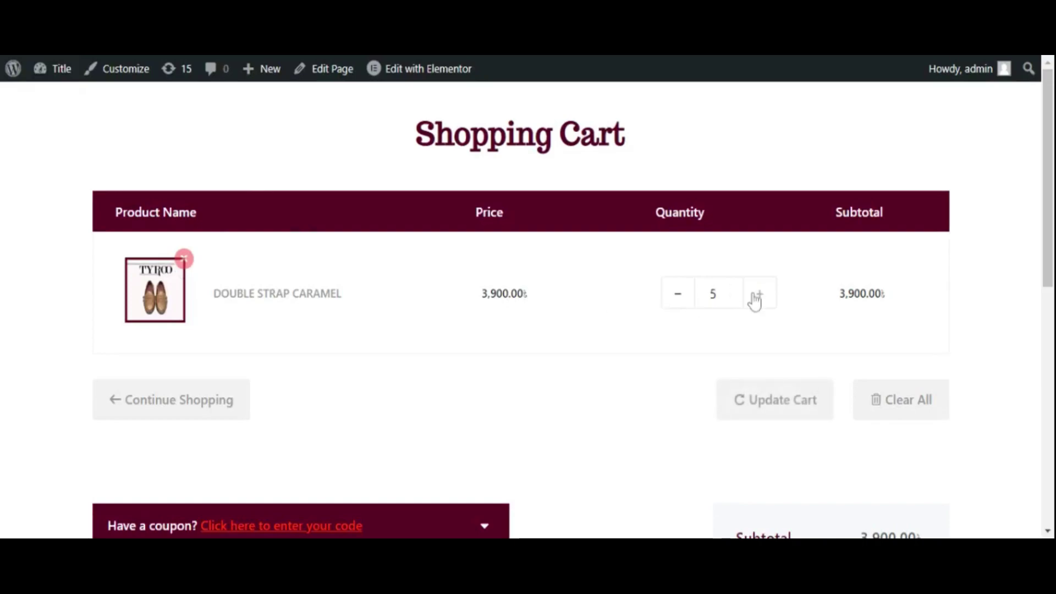
pyautogui.click(735, 294)
pyautogui.click(735, 294)
pyautogui.scroll(-5, 697, 332)
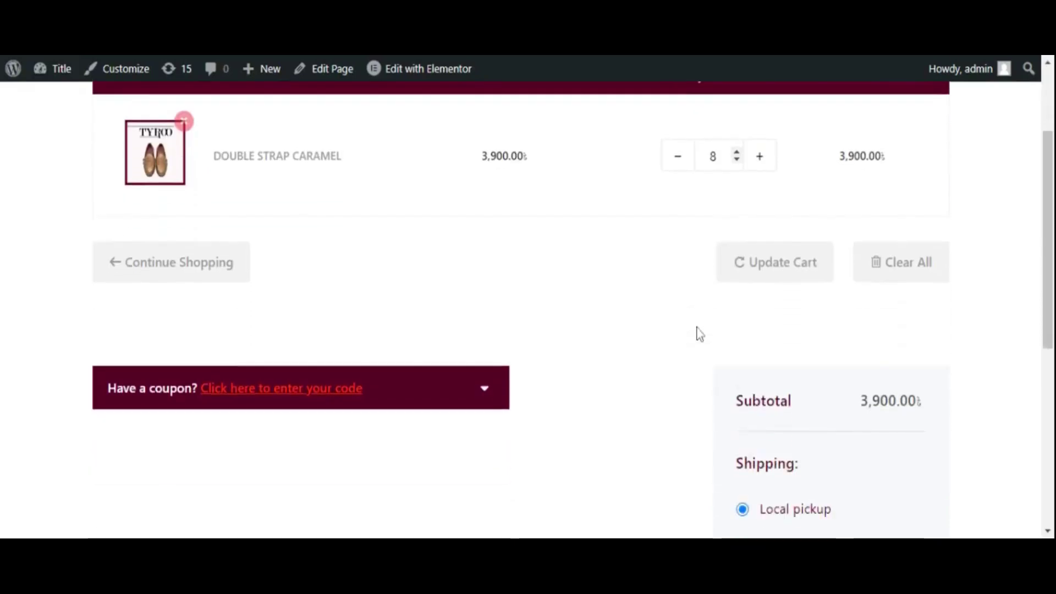
# Step: Expand the live cart's coupon form, enter "sadasfsa" as a test code, and try the Free shipping option
pyautogui.click(259, 276)
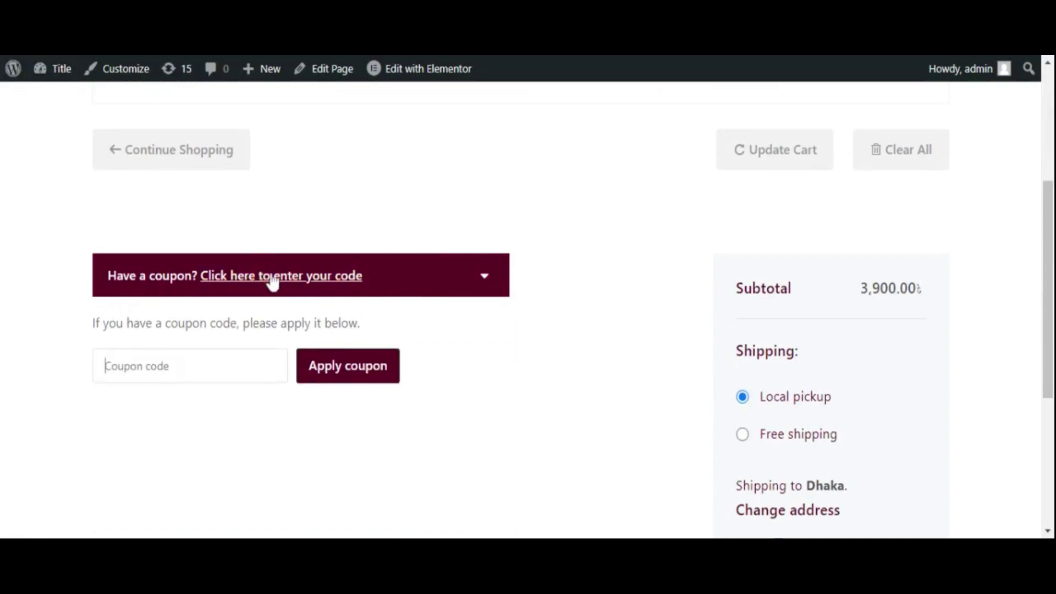
pyautogui.write('sadasfsa')
pyautogui.scroll(-3, 558, 323)
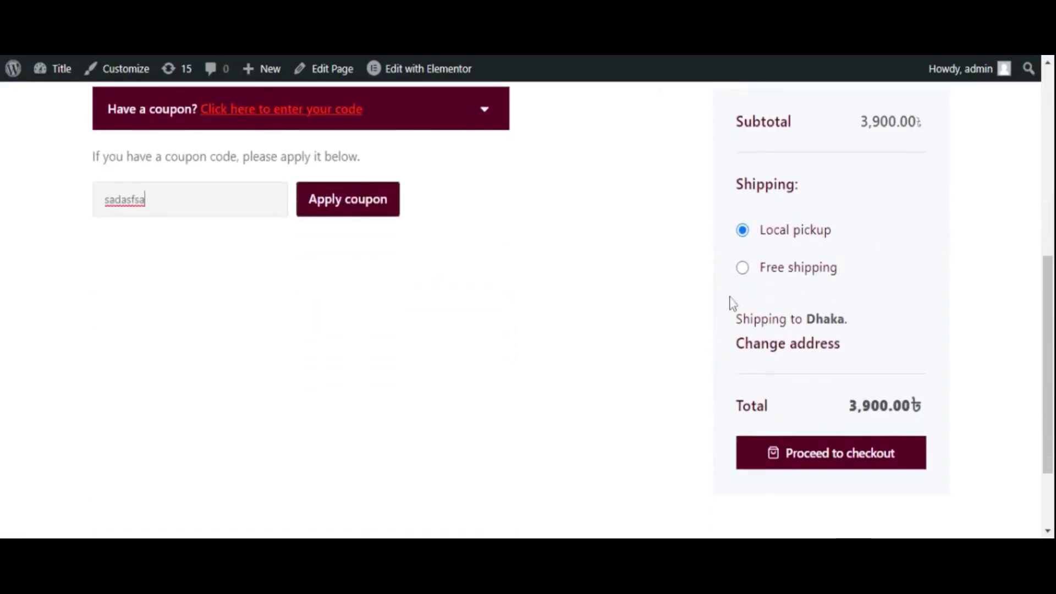
pyautogui.click(767, 268)
pyautogui.scroll(-2, 813, 332)
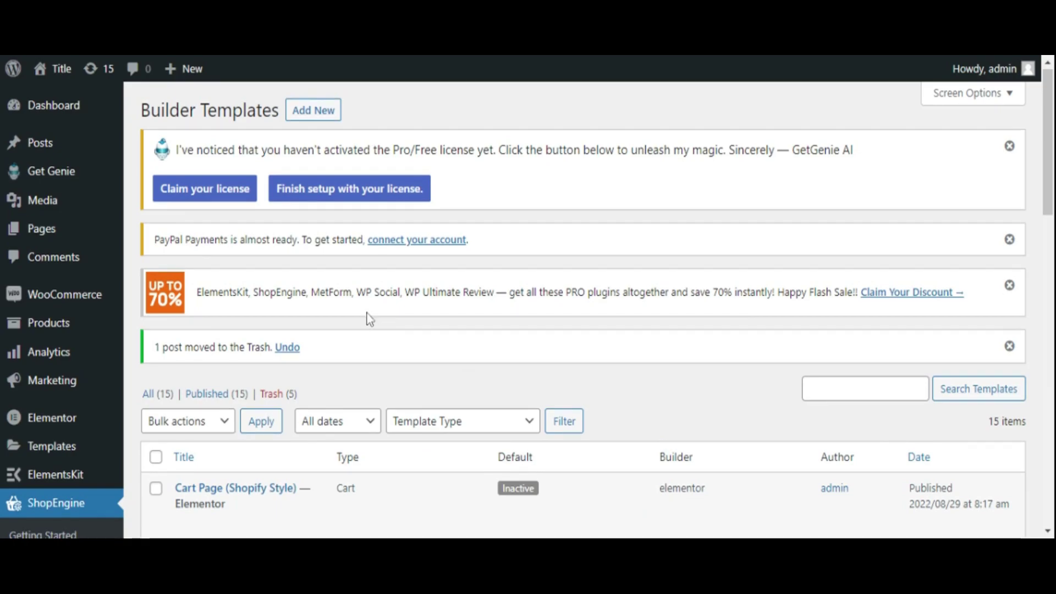
# Step: Create a new ShopEngine builder template and name it "Checkout (Shopify Style)"
pyautogui.scroll(-3, 365, 308)
pyautogui.scroll(3, 255, 132)
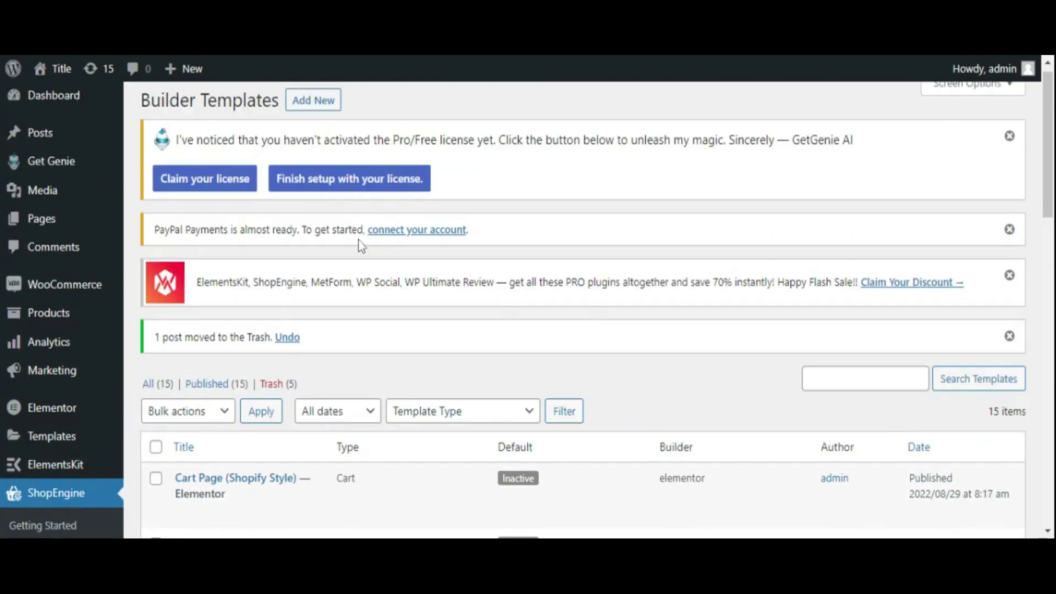
pyautogui.click(297, 113)
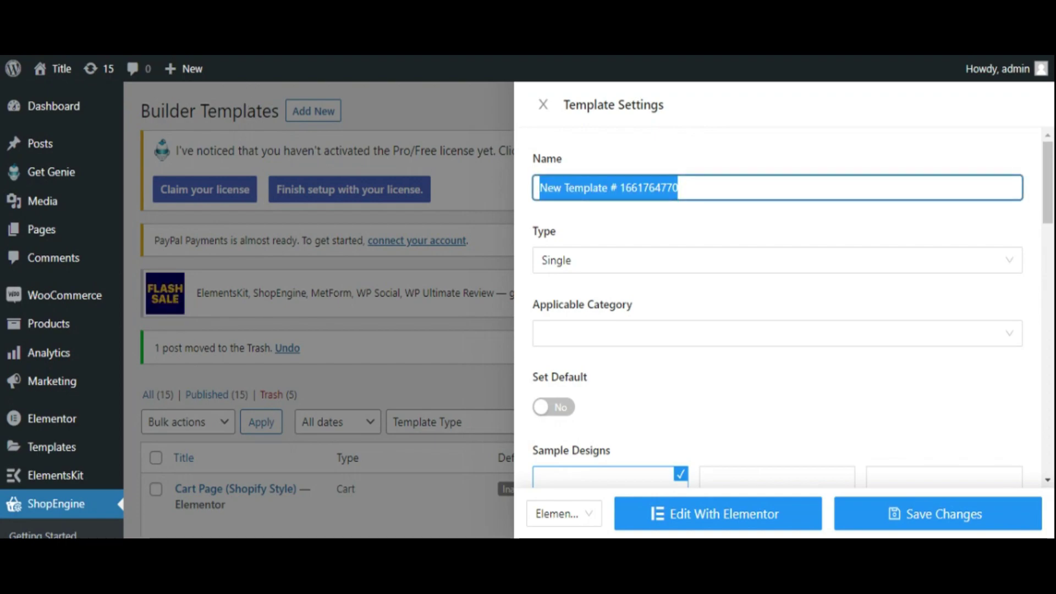
pyautogui.write('CHeck')
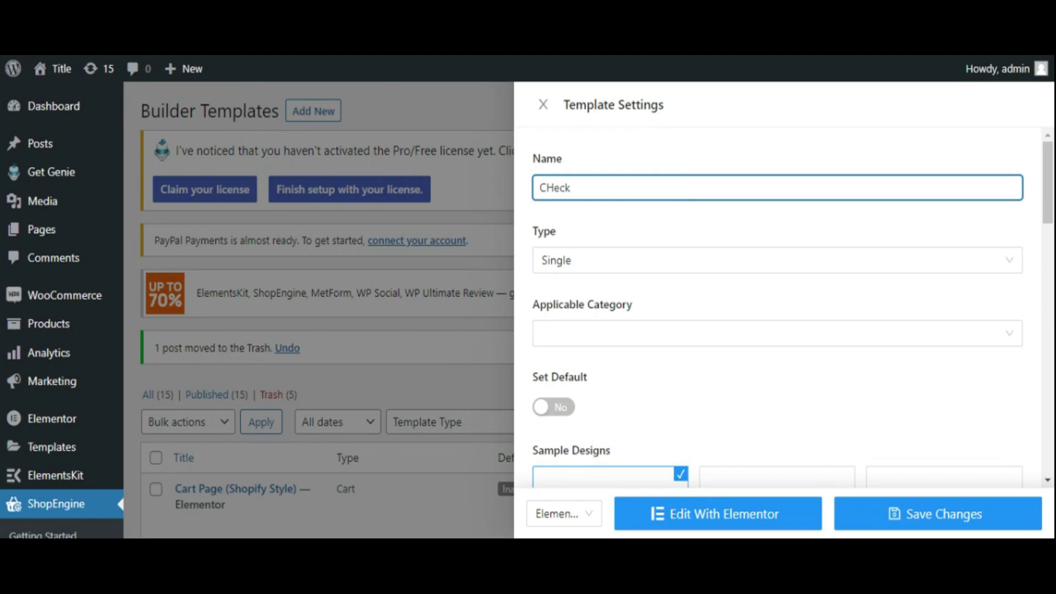
pyautogui.press('BackSpace')
pyautogui.press('BackSpace')
pyautogui.write('heckout Shopify Style')
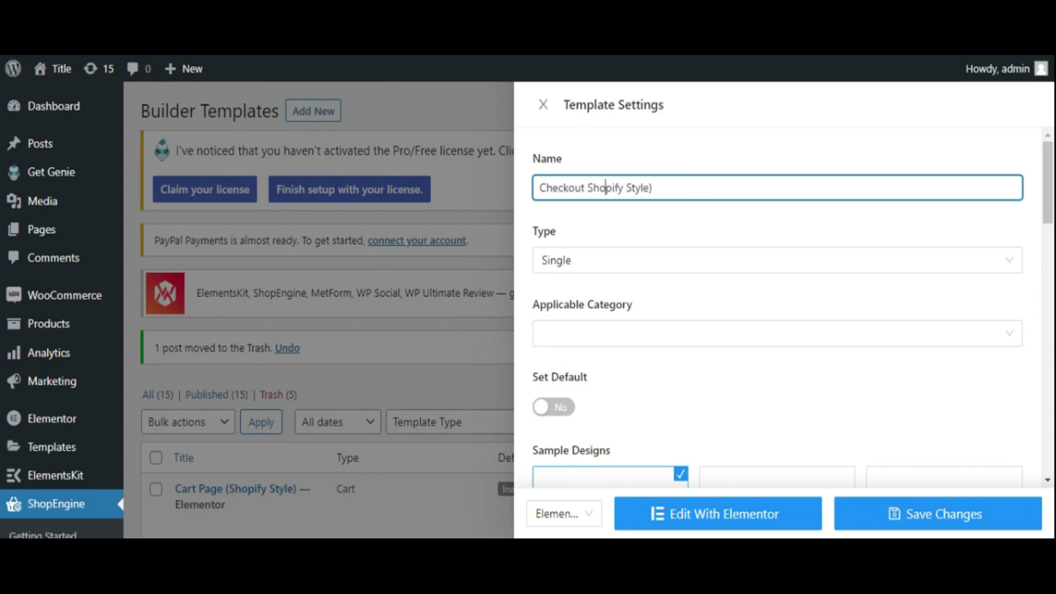
pyautogui.click(589, 187)
pyautogui.write('(')
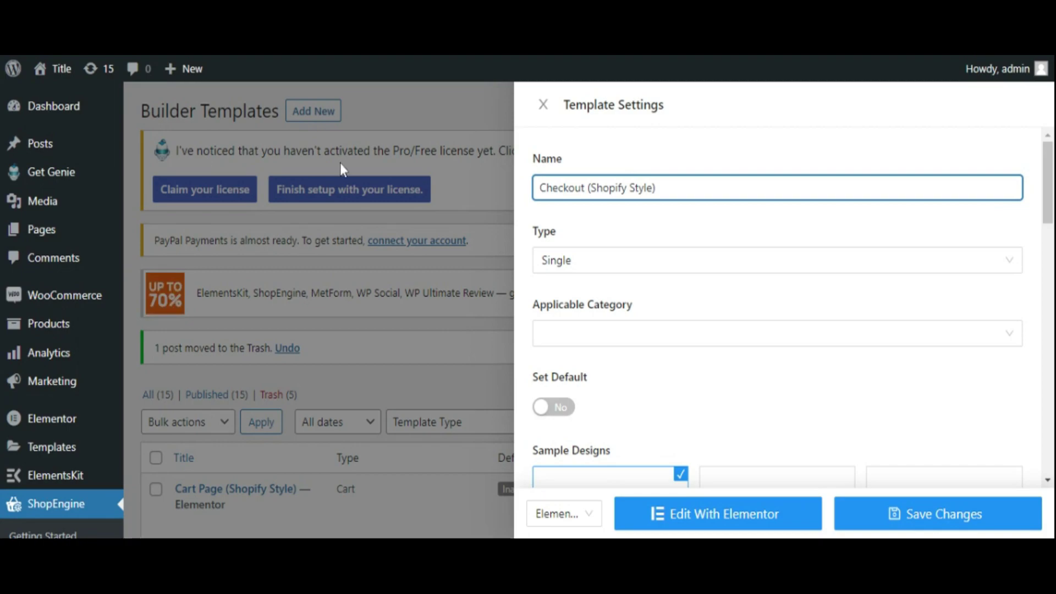
# Step: Set the template type to Checkout, choose the sample design with the dark Place Order button, and open the template in Elementor
pyautogui.click(770, 260)
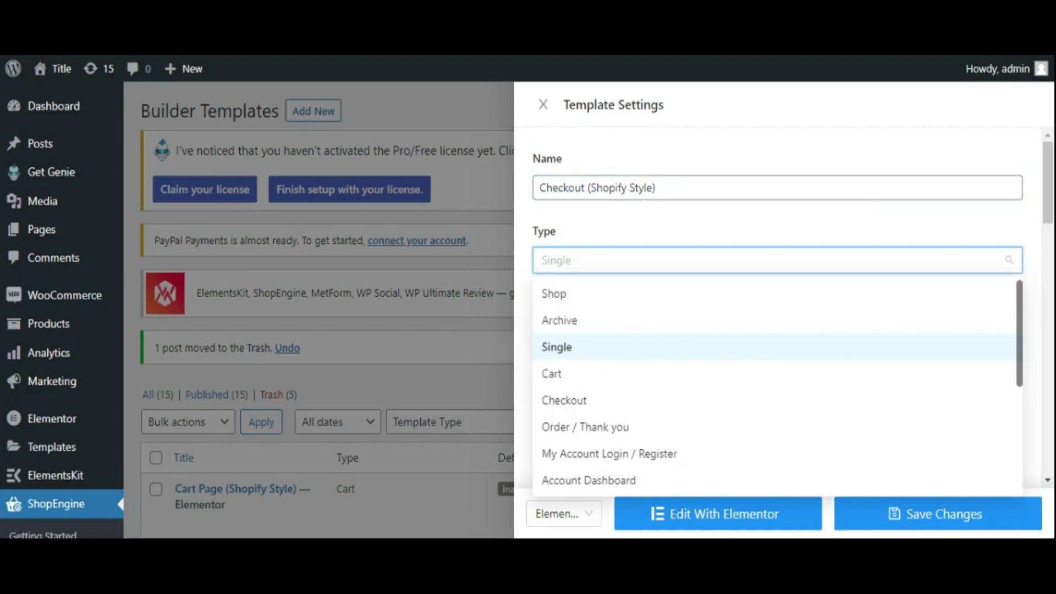
pyautogui.click(618, 404)
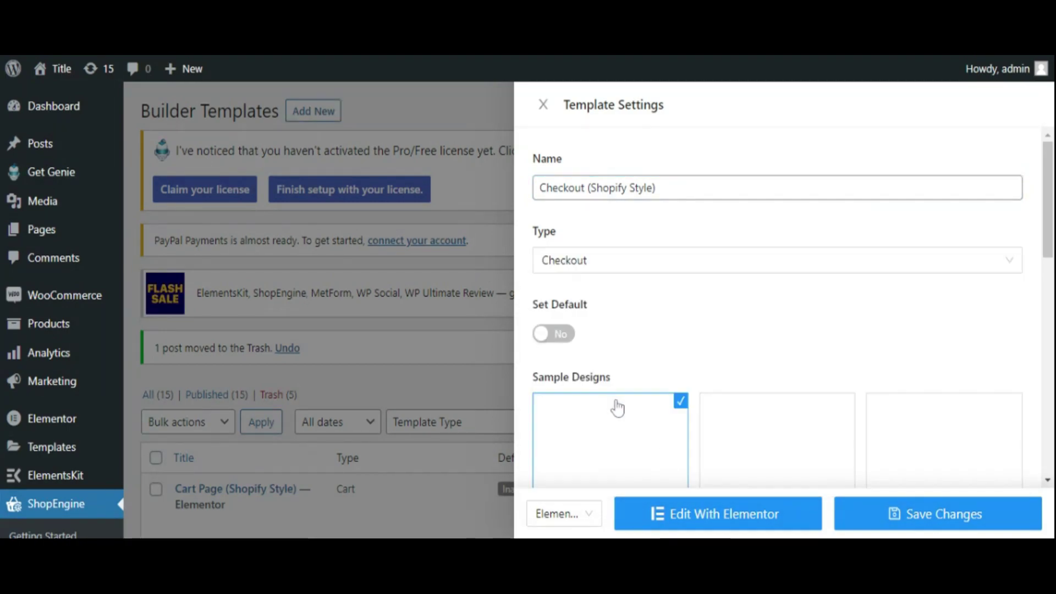
pyautogui.scroll(-2, 633, 329)
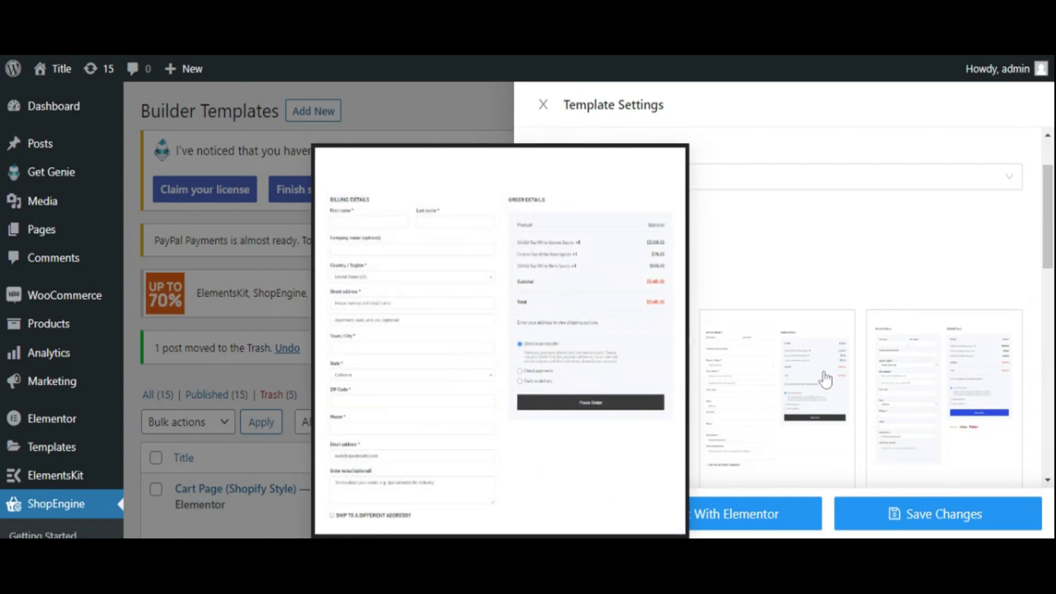
pyautogui.click(798, 352)
pyautogui.scroll(2, 707, 242)
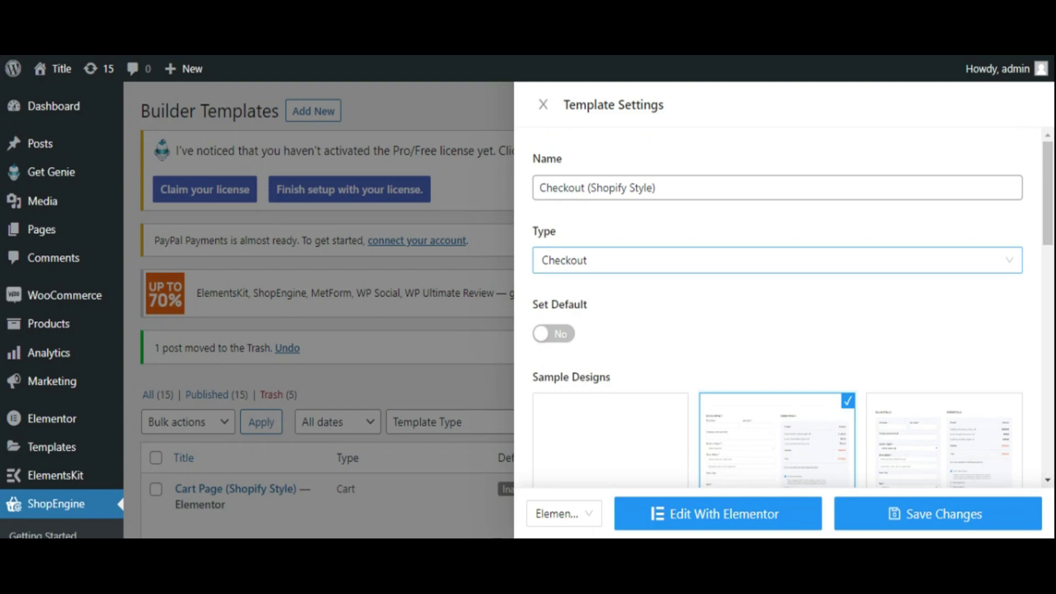
pyautogui.click(660, 230)
pyautogui.scroll(-2, 660, 230)
pyautogui.scroll(2, 660, 230)
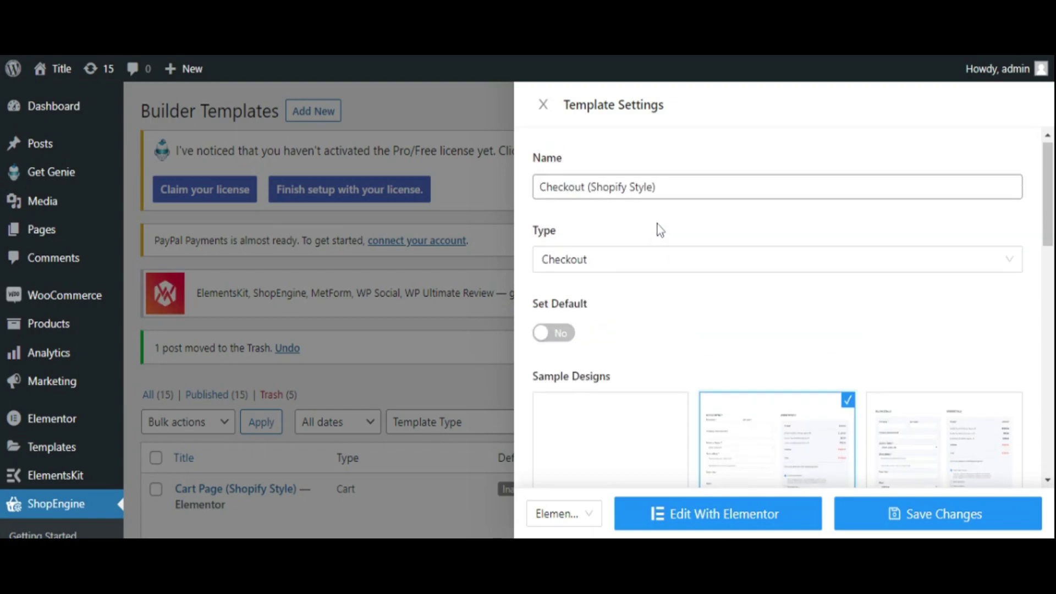
pyautogui.scroll(-4, 660, 229)
pyautogui.click(738, 515)
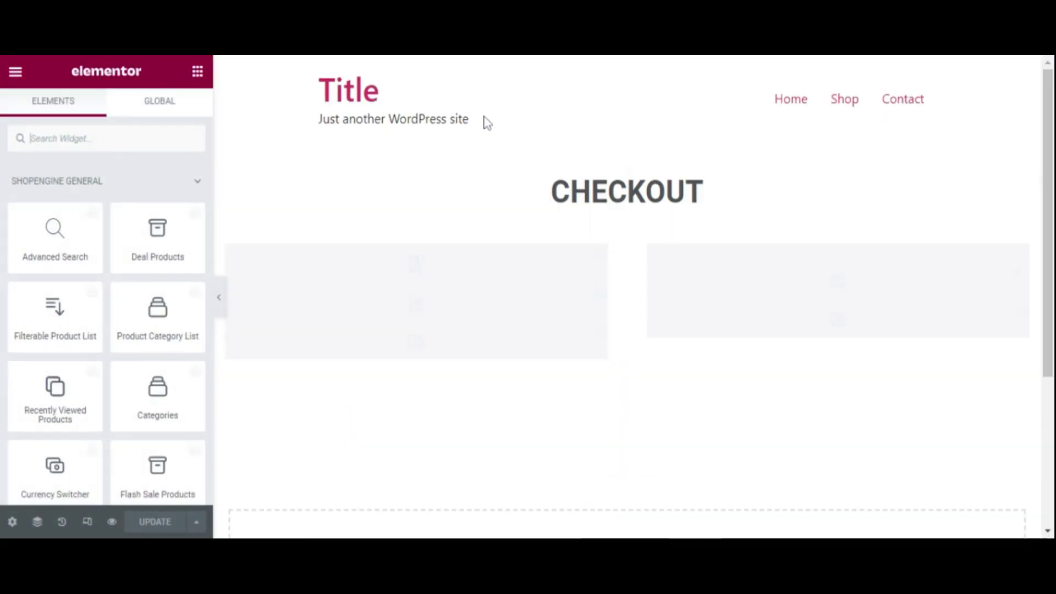
# Step: Exit to the WordPress editor, change the checkout template's page layout to Elementor Canvas, update it, and reopen it in Elementor
pyautogui.click(13, 71)
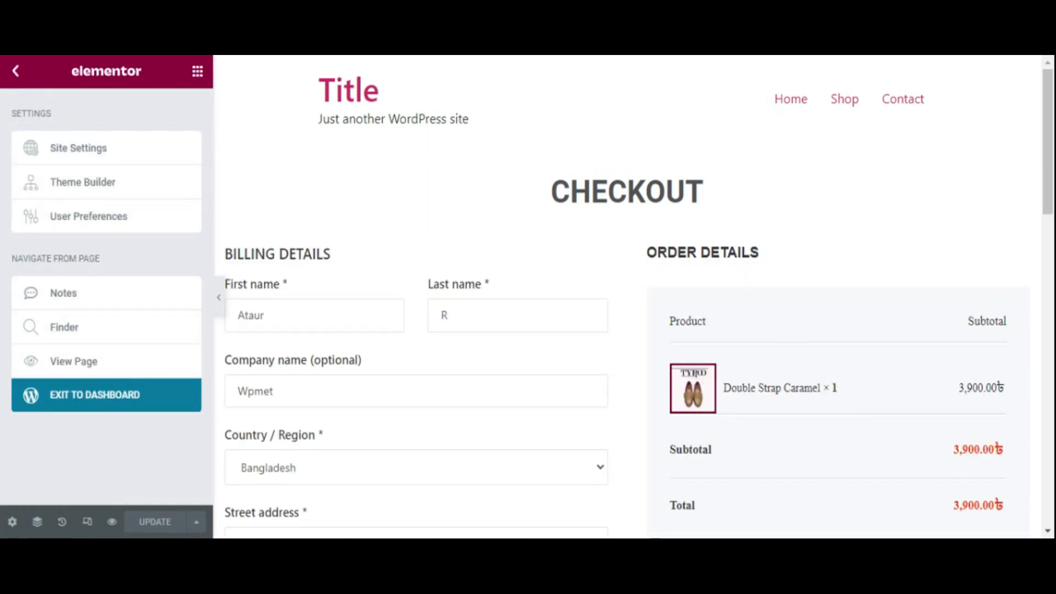
pyautogui.click(176, 394)
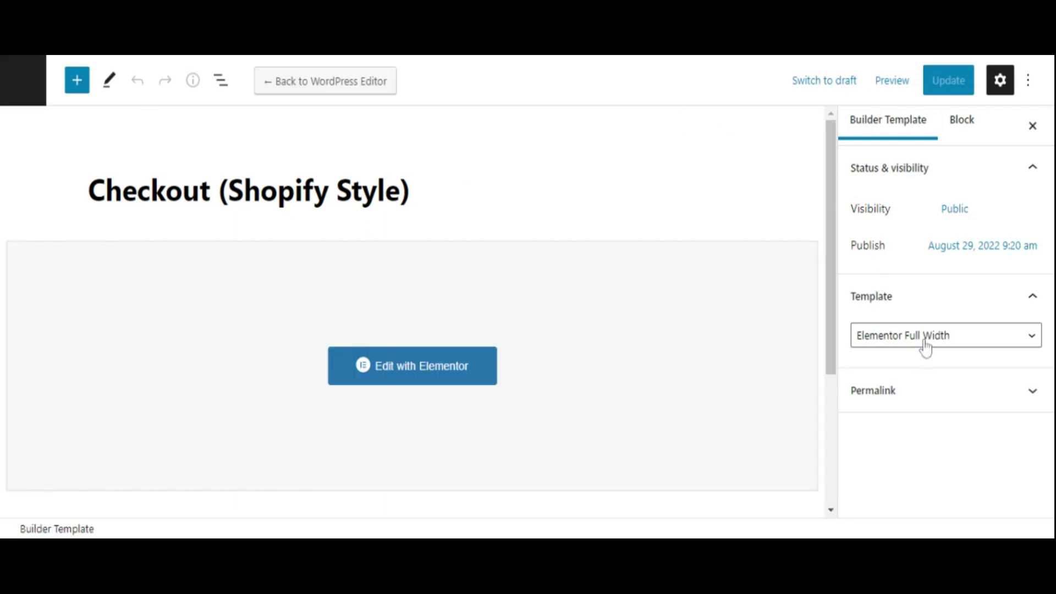
pyautogui.click(925, 347)
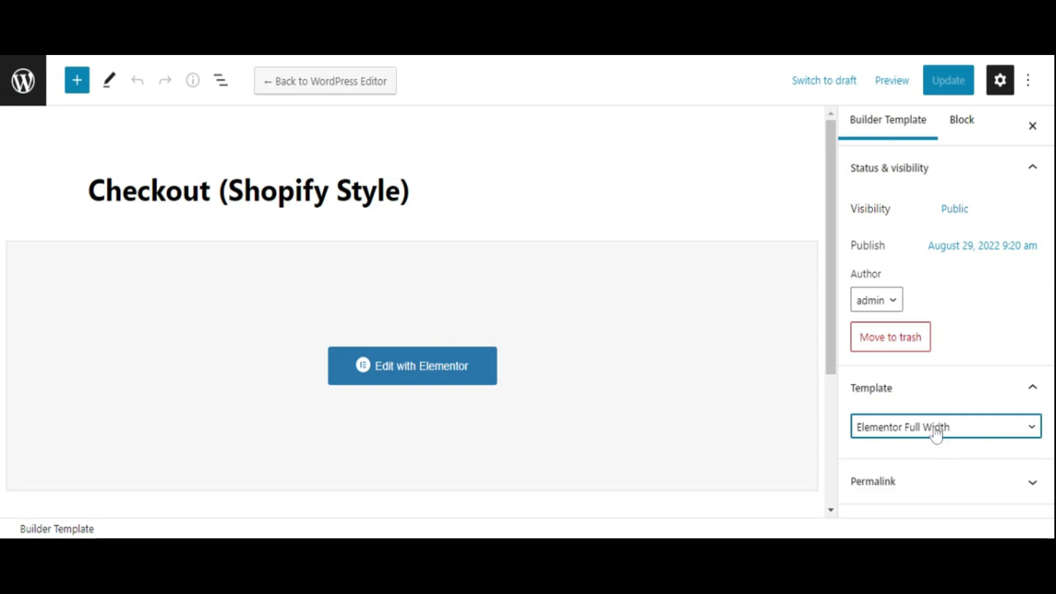
pyautogui.click(941, 468)
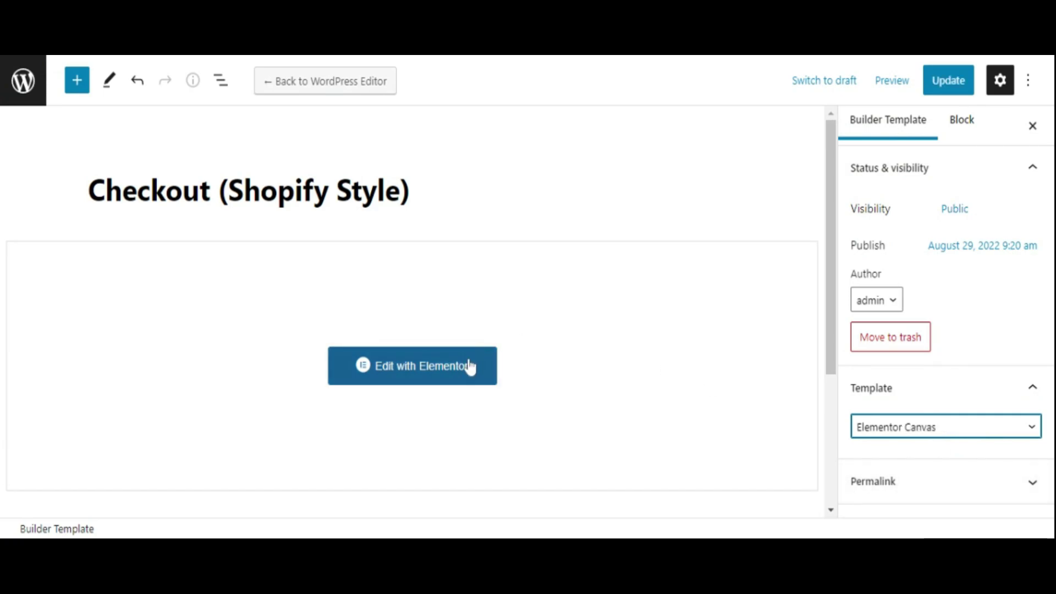
pyautogui.click(954, 87)
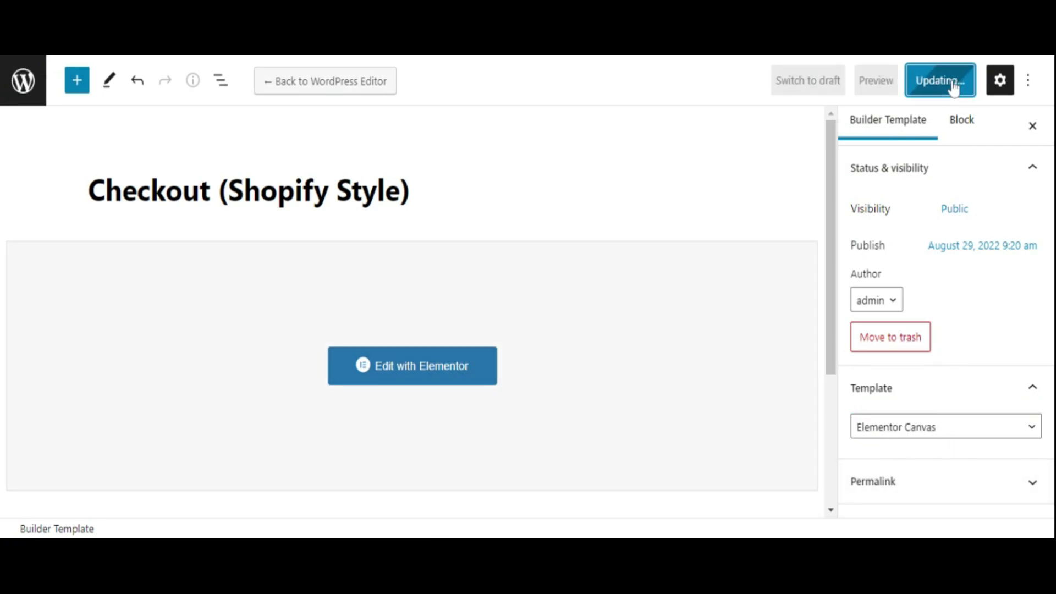
pyautogui.click(428, 372)
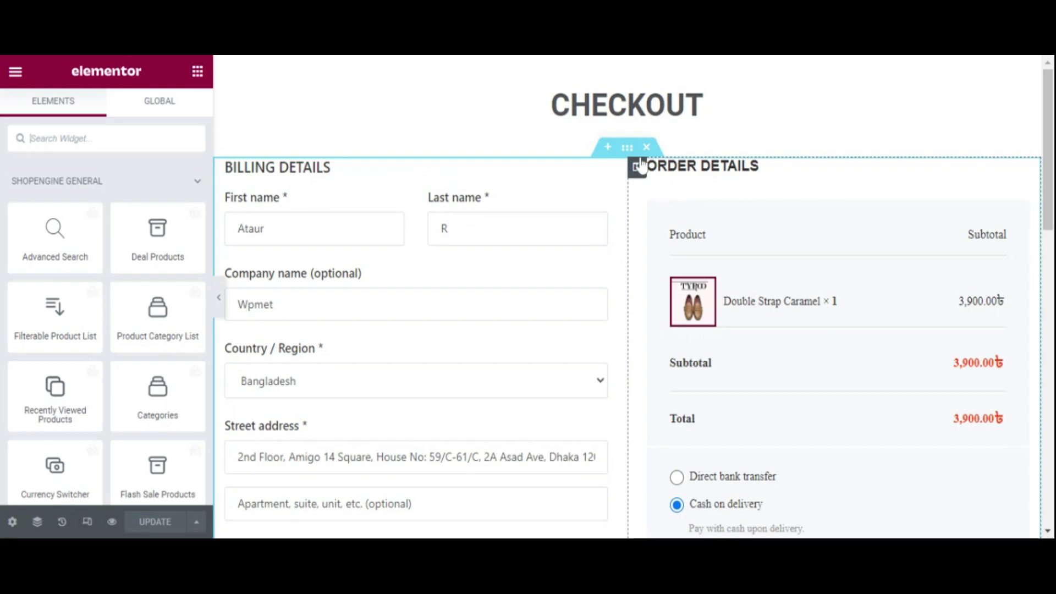
# Step: Set the CHECKOUT heading's text color to #5A0624
pyautogui.click(702, 104)
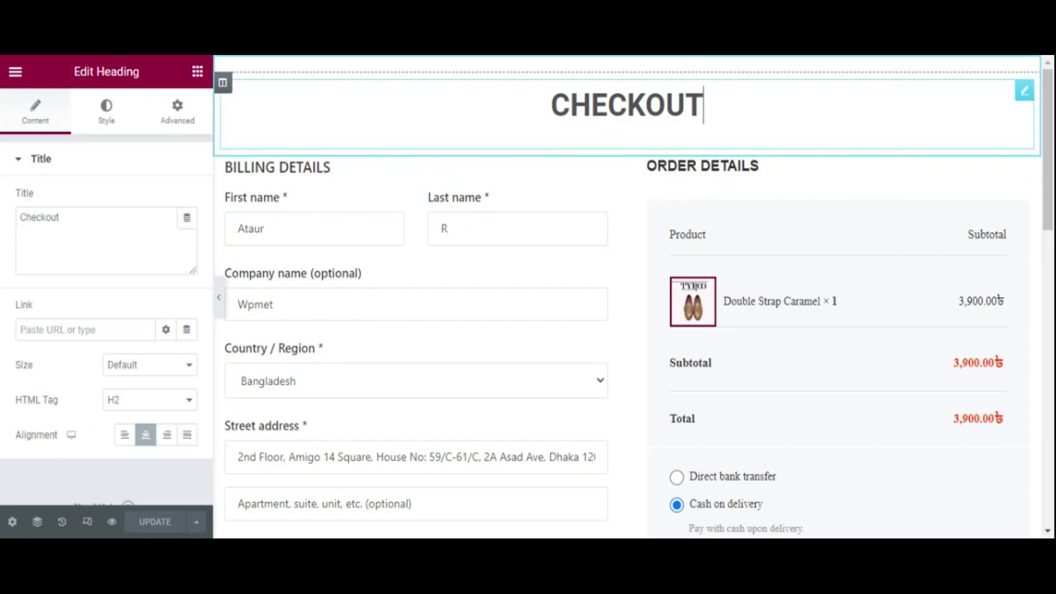
pyautogui.click(117, 120)
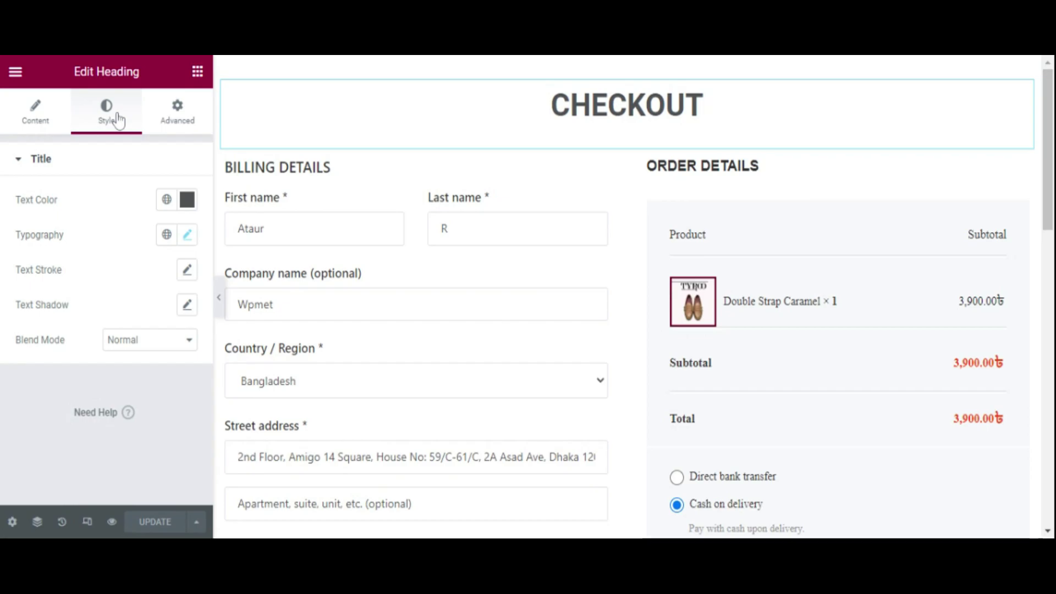
pyautogui.click(187, 199)
pyautogui.press('BackSpace')
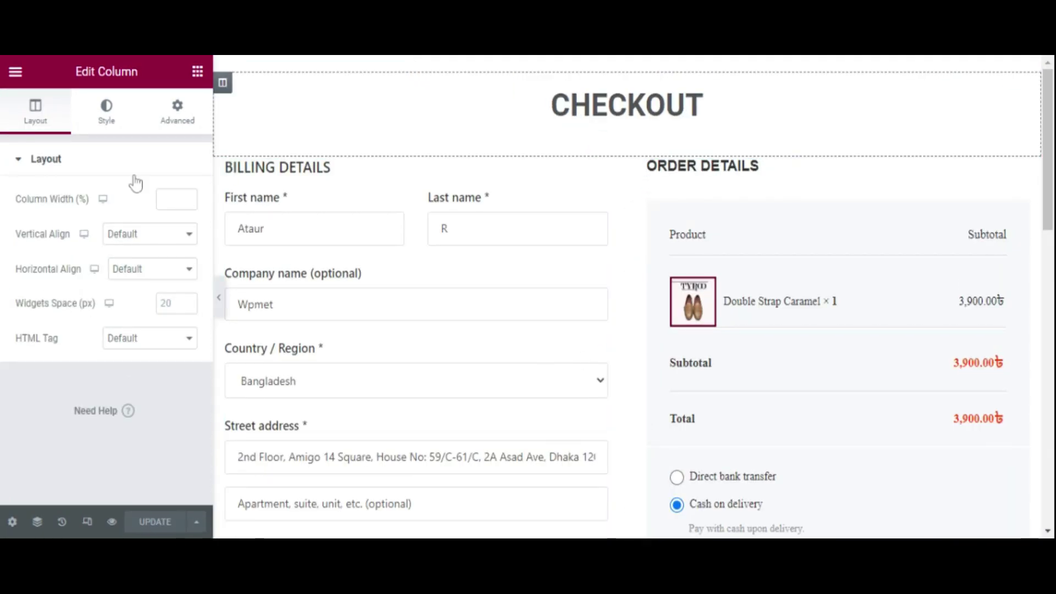
pyautogui.click(365, 146)
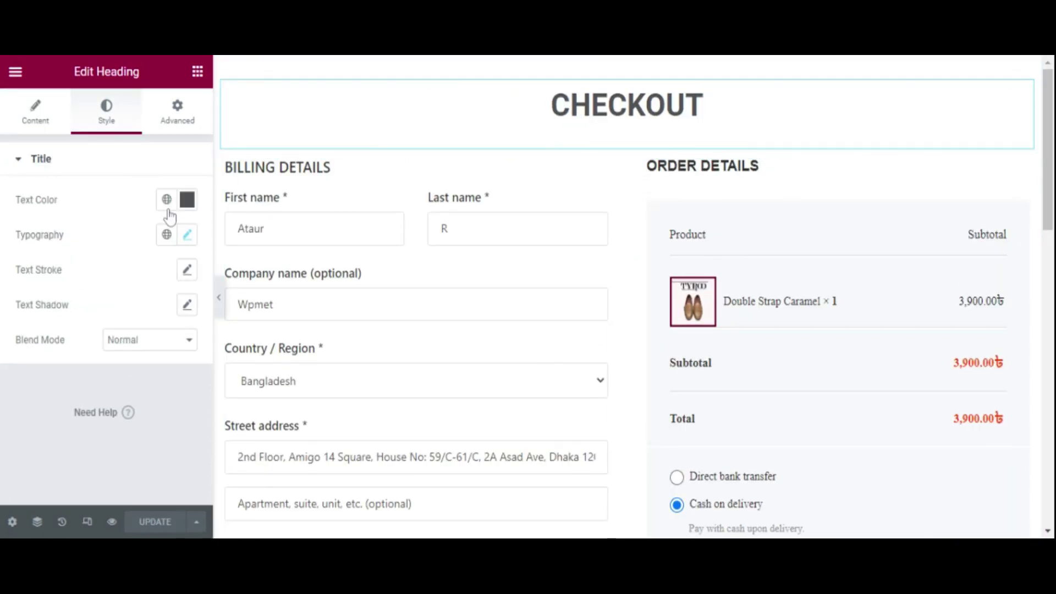
pyautogui.click(187, 199)
pyautogui.write('#6E0E2A')
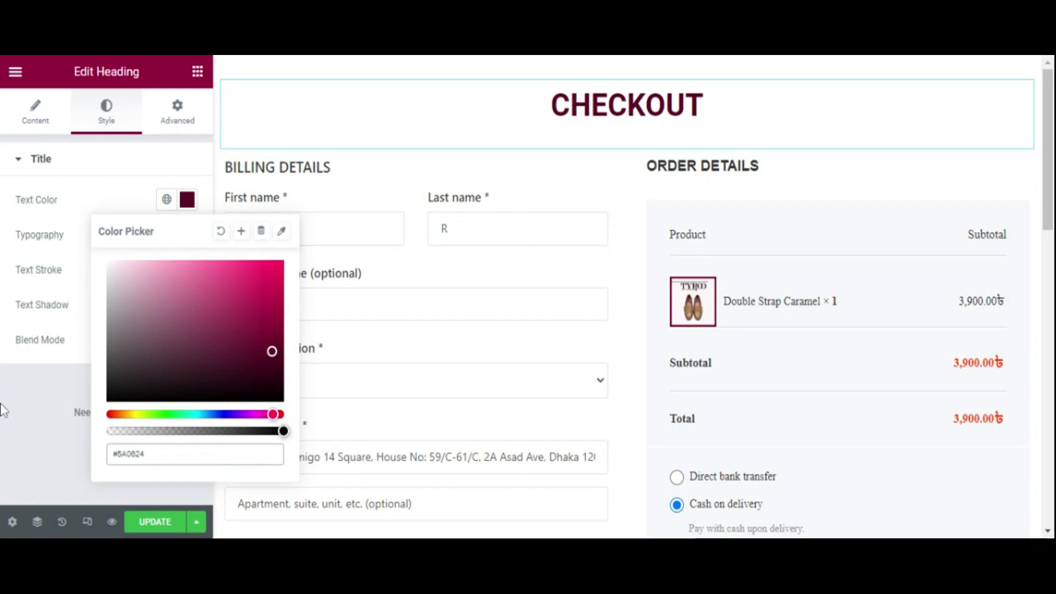
pyautogui.click(5, 405)
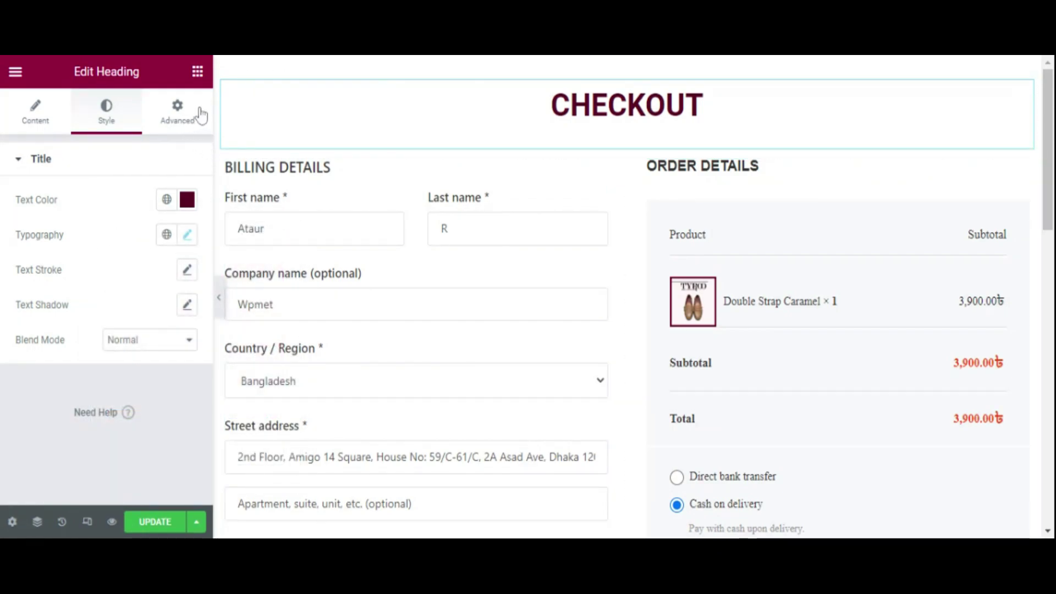
# Step: Change the CHECKOUT heading's typography to the Trocchi font family
pyautogui.click(186, 235)
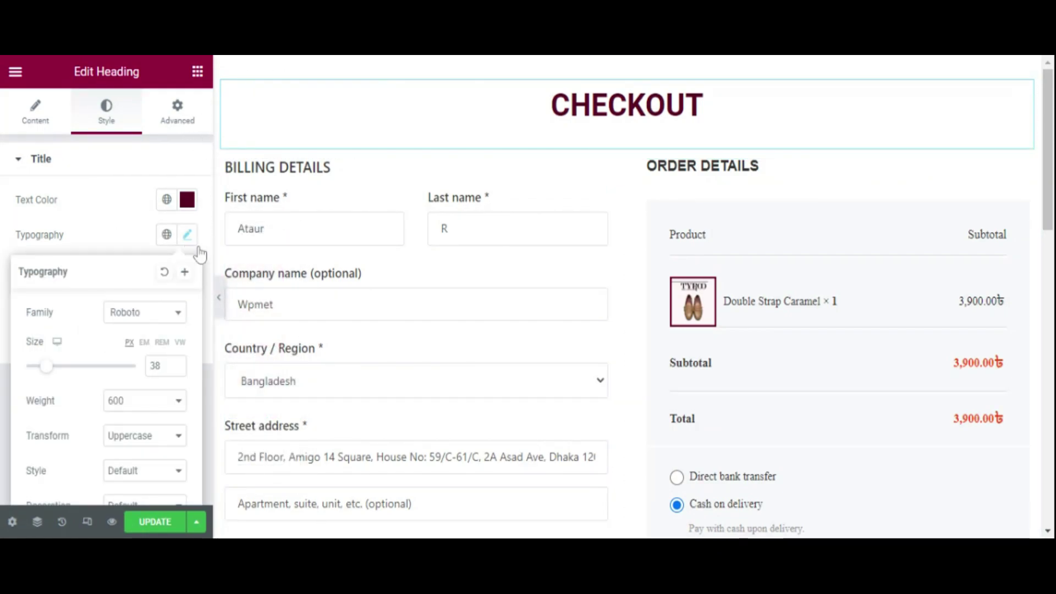
pyautogui.click(157, 312)
pyautogui.scroll(-15, 141, 429)
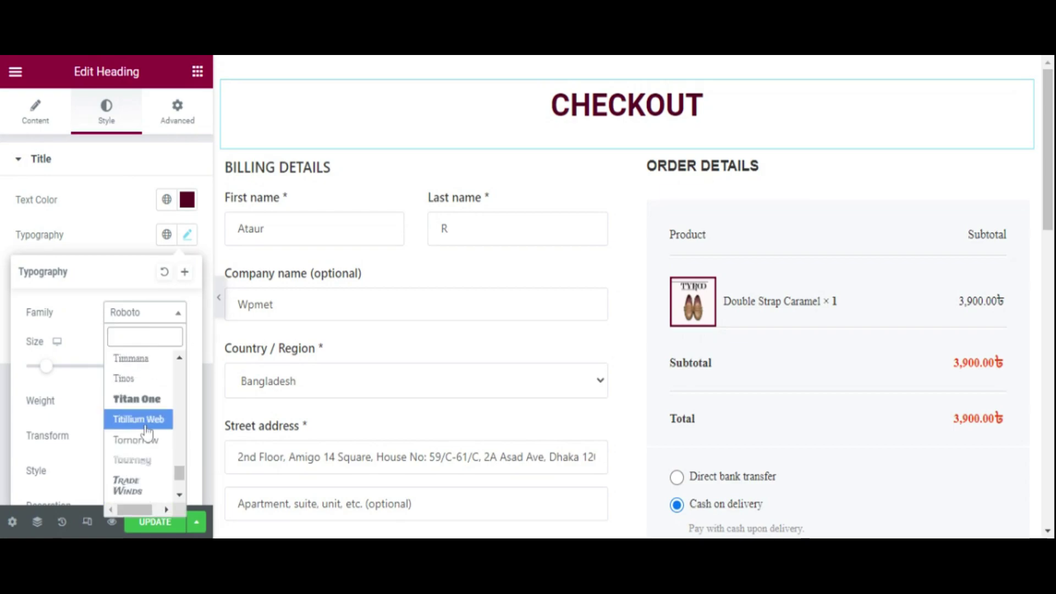
pyautogui.scroll(-2, 146, 435)
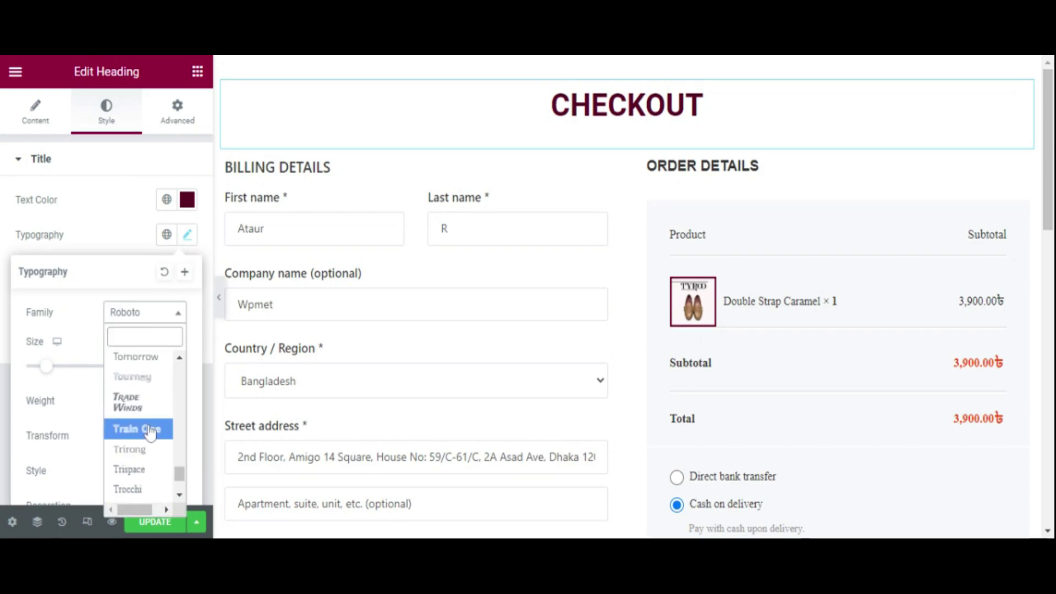
pyautogui.click(154, 489)
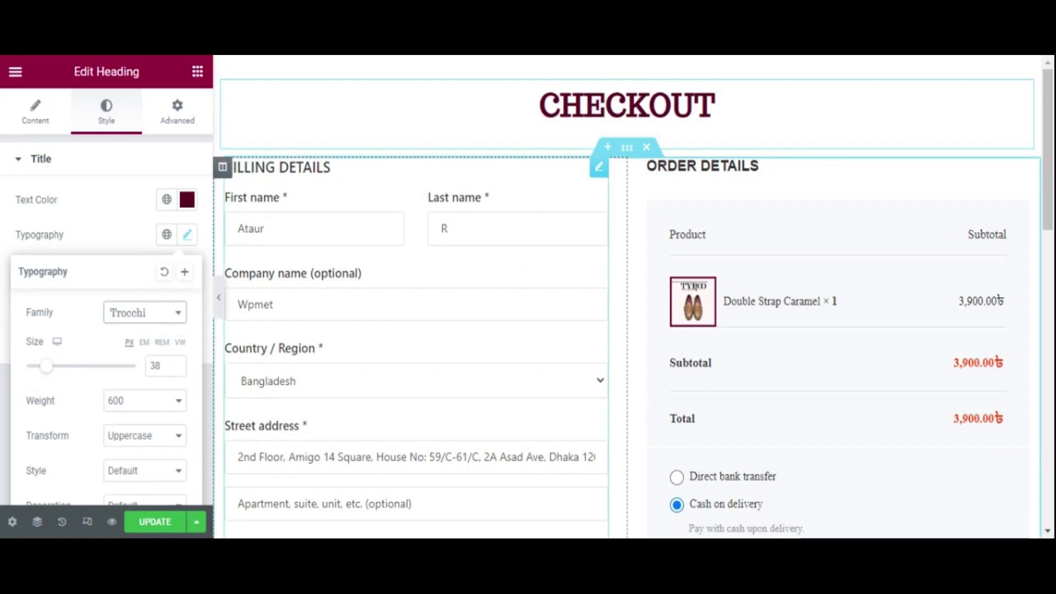
pyautogui.click(598, 166)
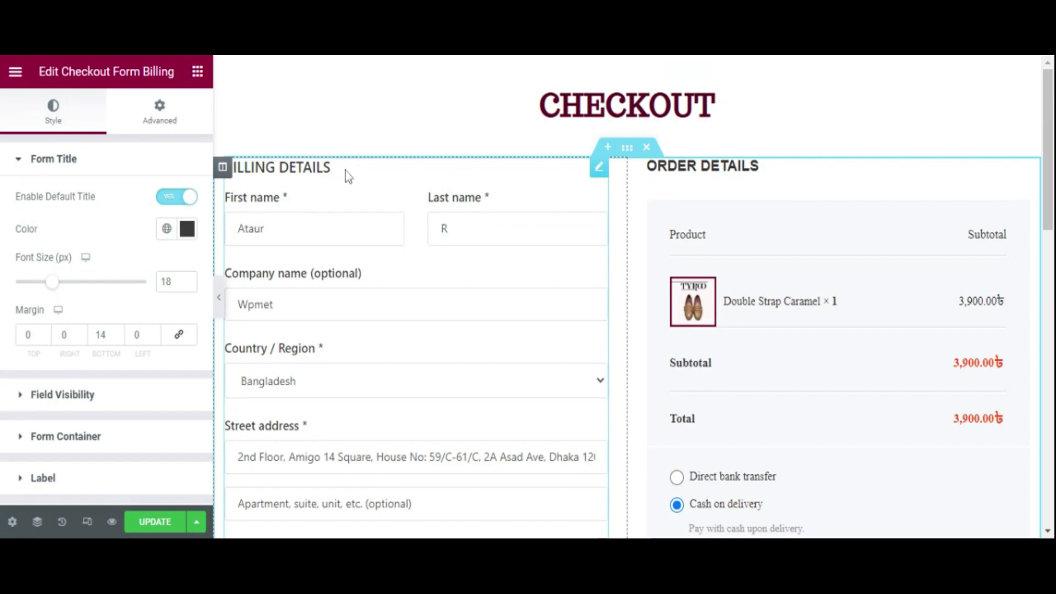
pyautogui.press('Delete')
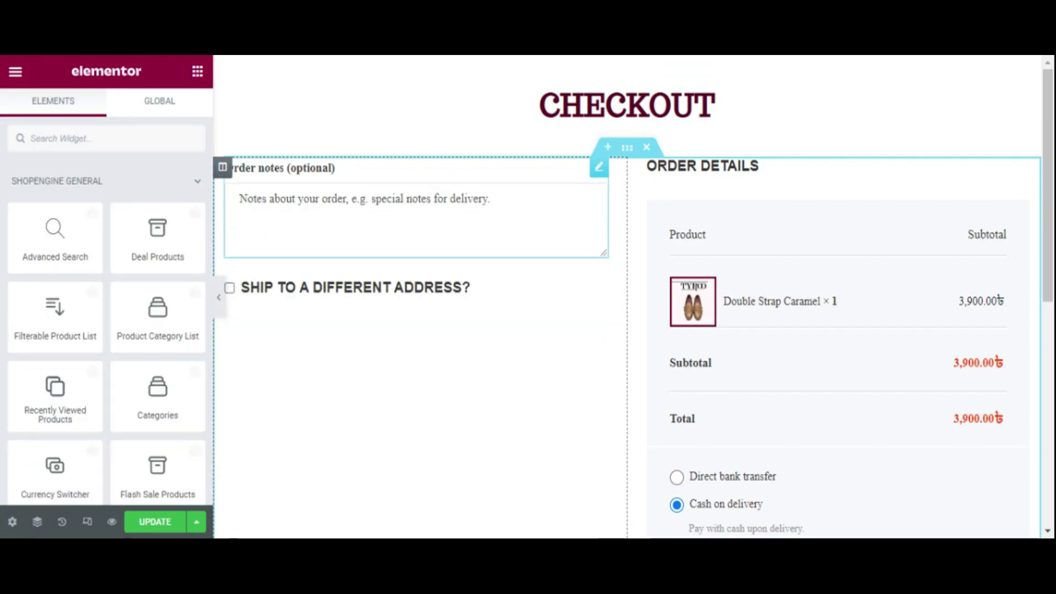
pyautogui.hotkey('ctrl', 'z')
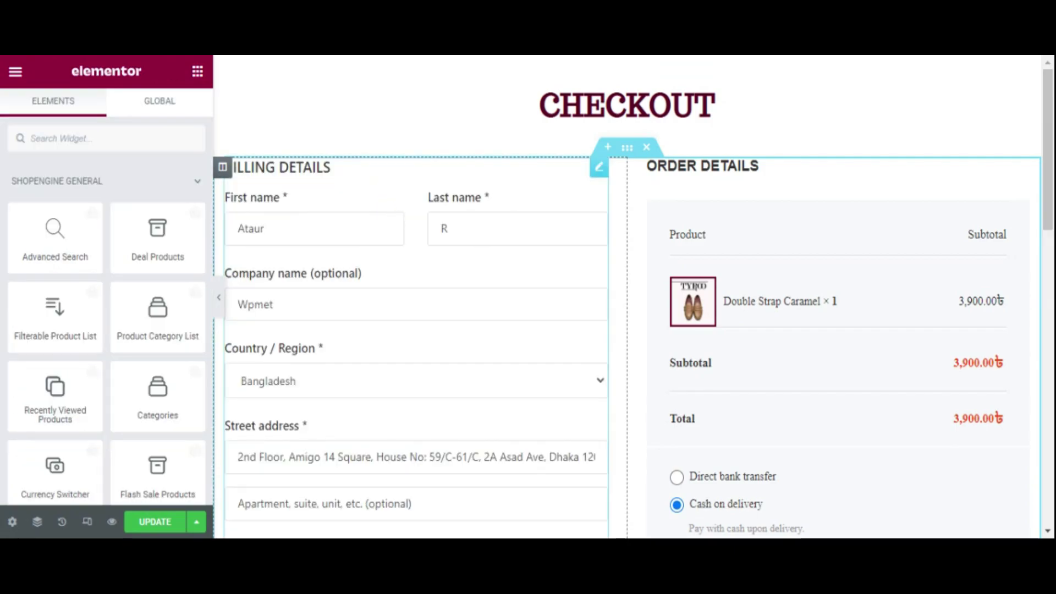
# Step: Disable the billing form's default title and delete the ORDER DETAILS heading above the order summary
pyautogui.rightClick(324, 173)
pyautogui.click(399, 185)
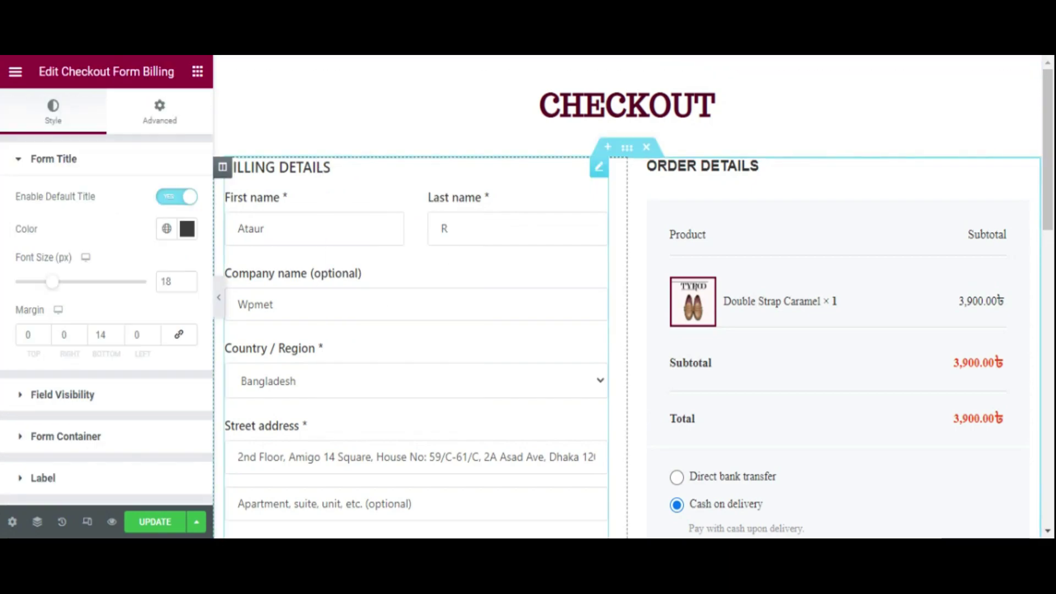
pyautogui.click(176, 196)
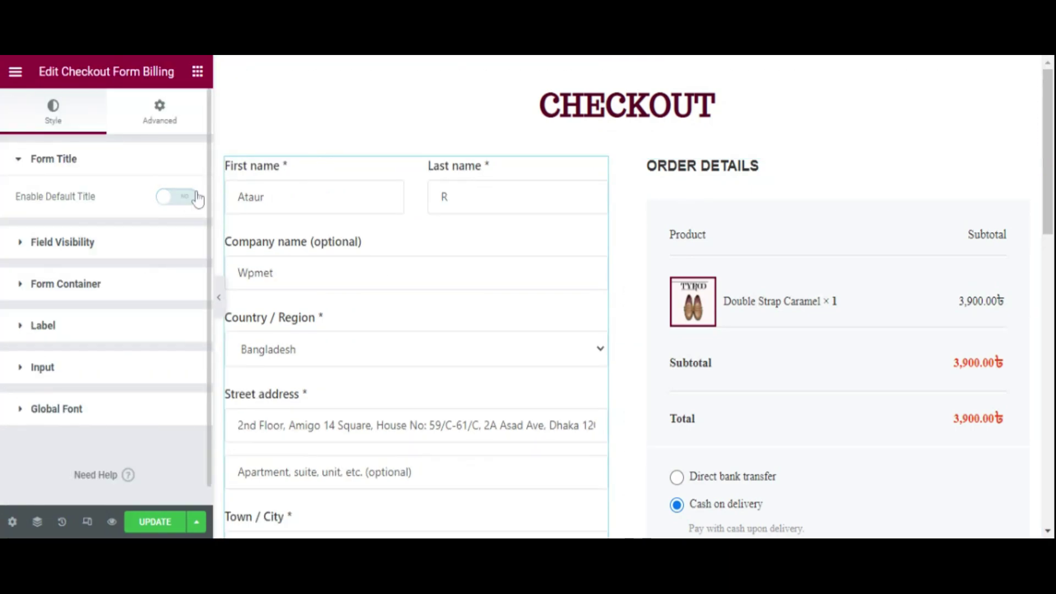
pyautogui.click(702, 166)
pyautogui.press('Delete')
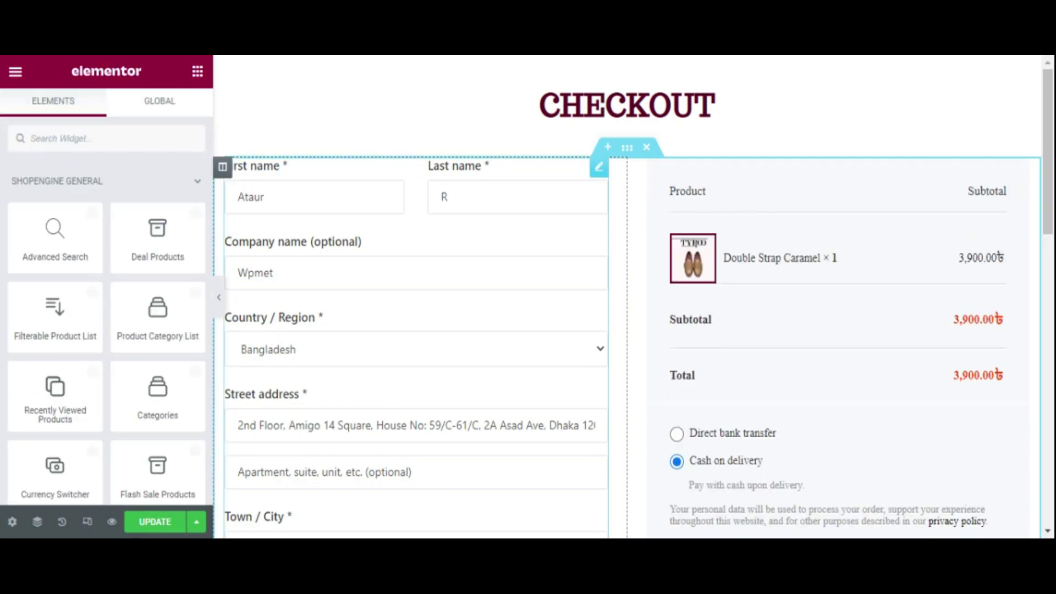
# Step: Add the EKIT Heading widget above the billing form and turn off its separator
pyautogui.write('heading')
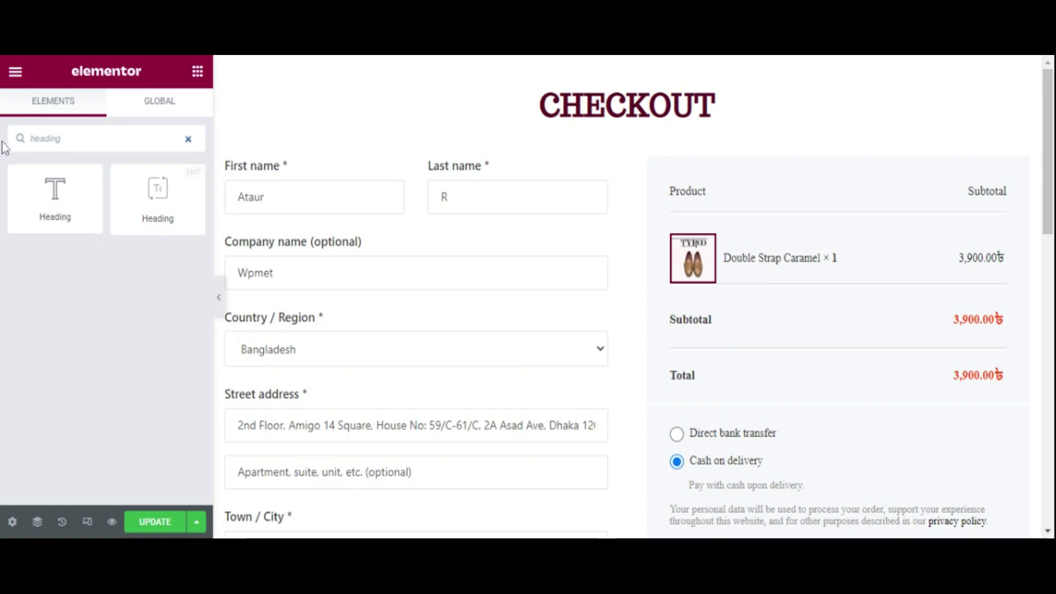
pyautogui.moveTo(135, 195); pyautogui.dragTo(303, 169)
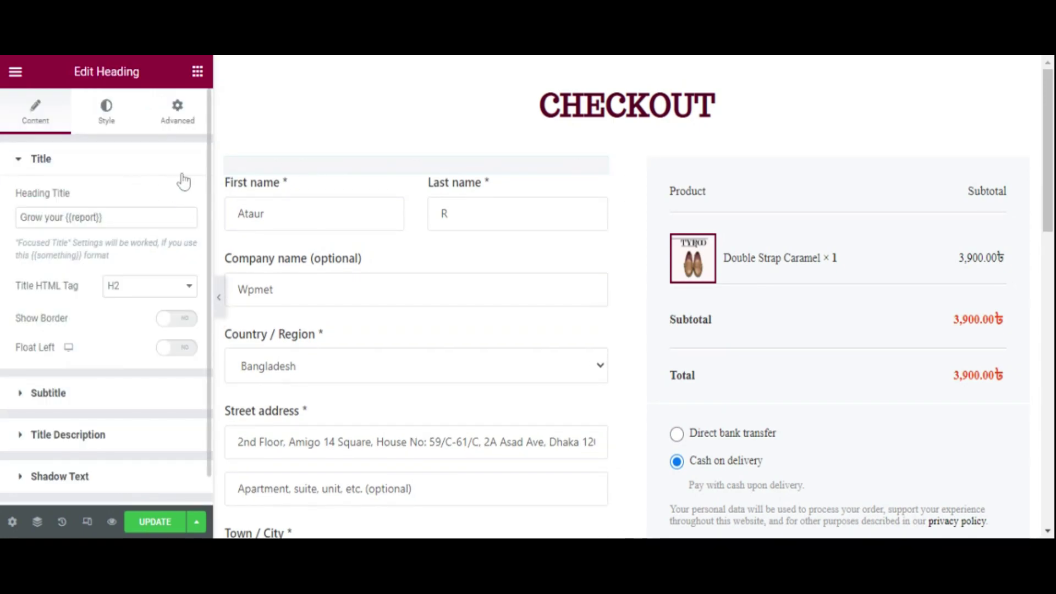
pyautogui.scroll(-1, 134, 299)
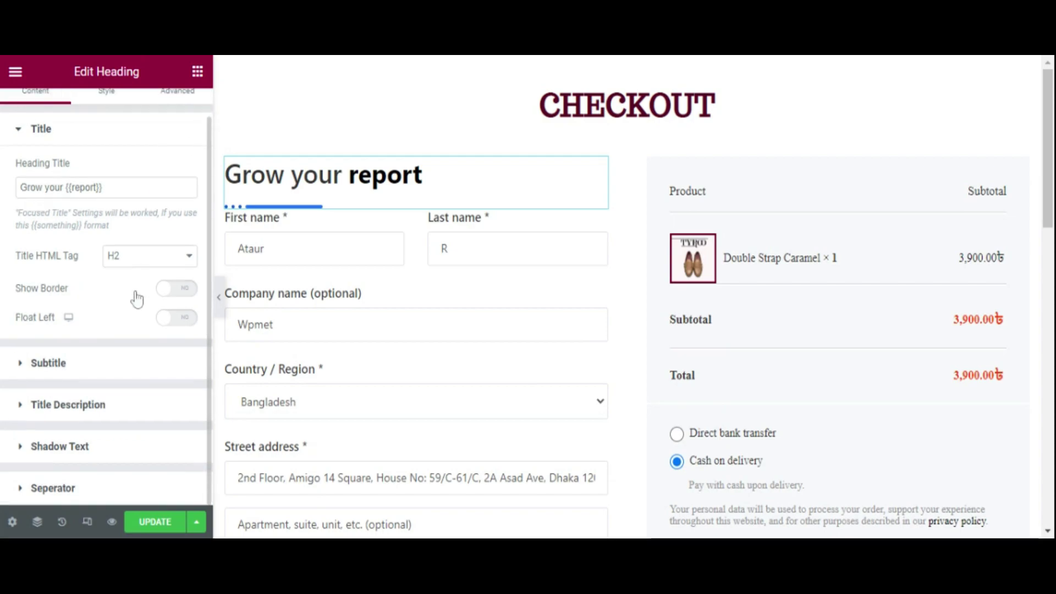
pyautogui.click(70, 487)
pyautogui.click(177, 365)
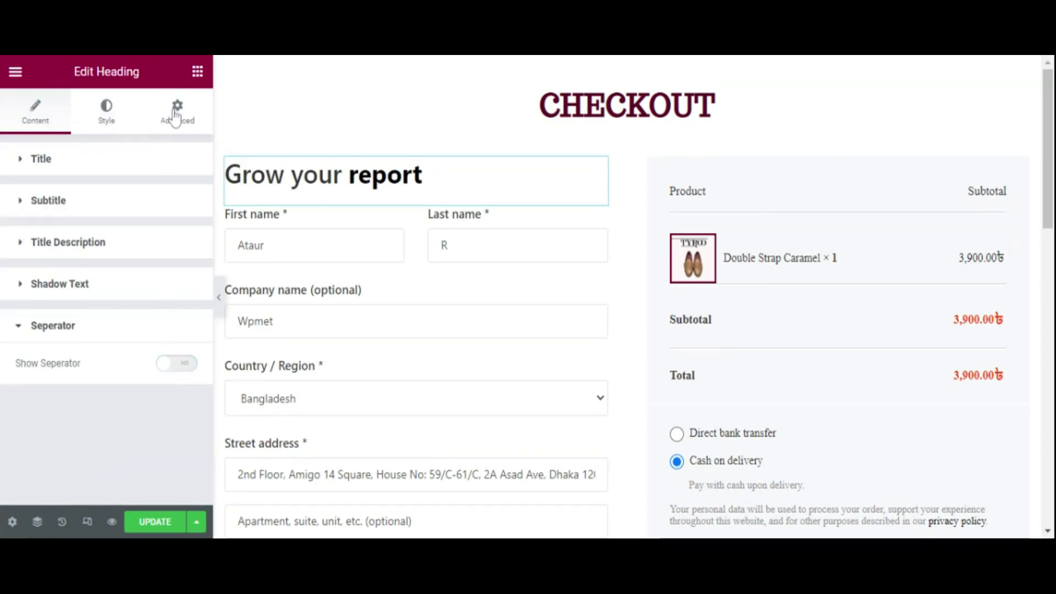
# Step: Replace the new heading's title text with "BILLING {{DETAILS}}"
pyautogui.click(154, 156)
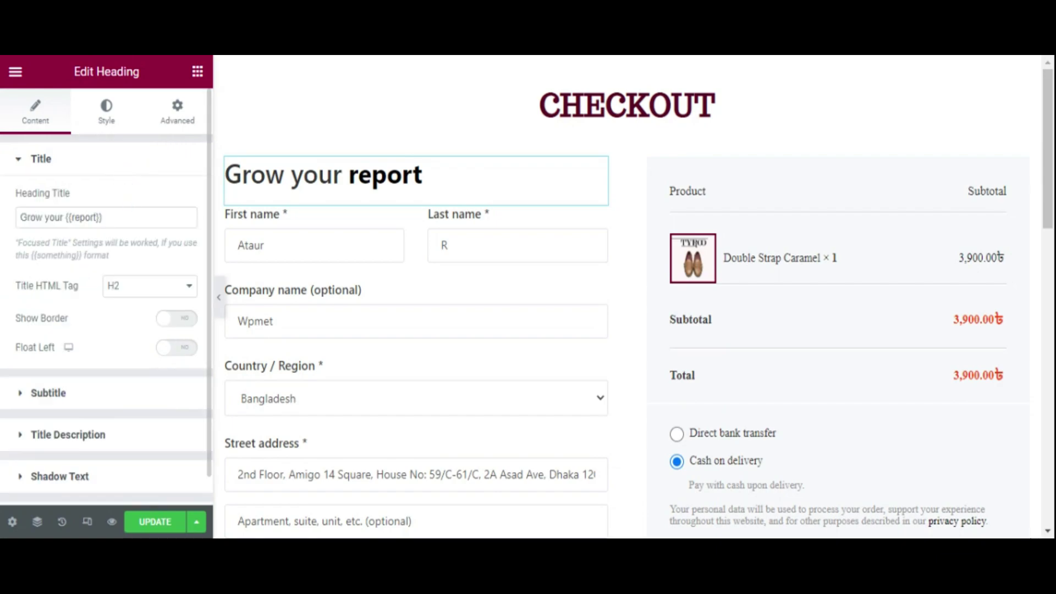
pyautogui.click(97, 217)
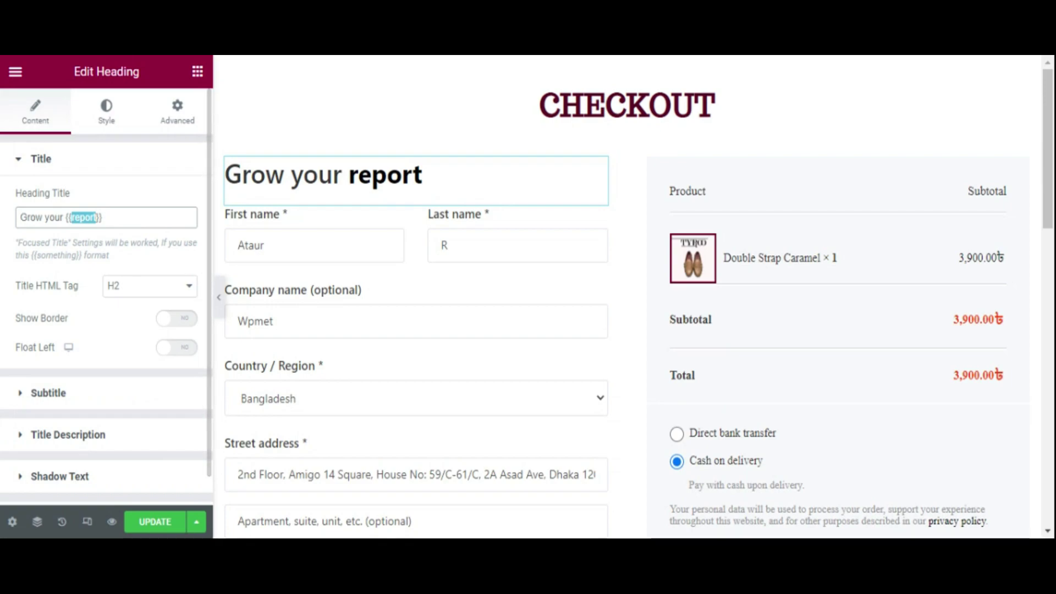
pyautogui.press('BackSpace')
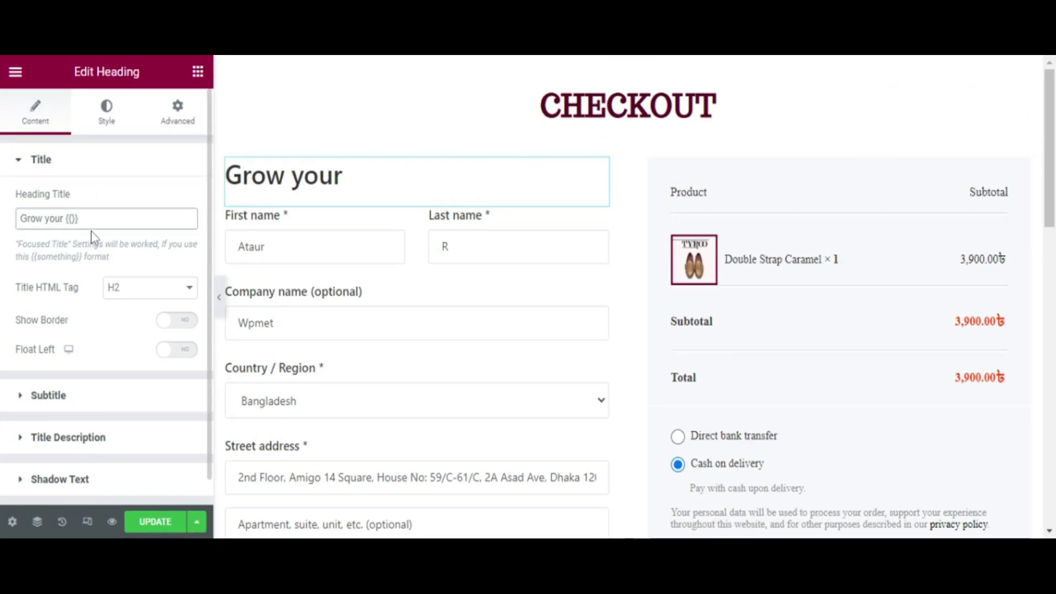
pyautogui.write('DETAILS')
pyautogui.press('BackSpace')
pyautogui.press('BackSpace')
pyautogui.press('BackSpace')
pyautogui.press('BackSpace')
pyautogui.press('BackSpace')
pyautogui.press('BackSpace')
pyautogui.press('BackSpace')
pyautogui.press('BackSpace')
pyautogui.write('BILL')
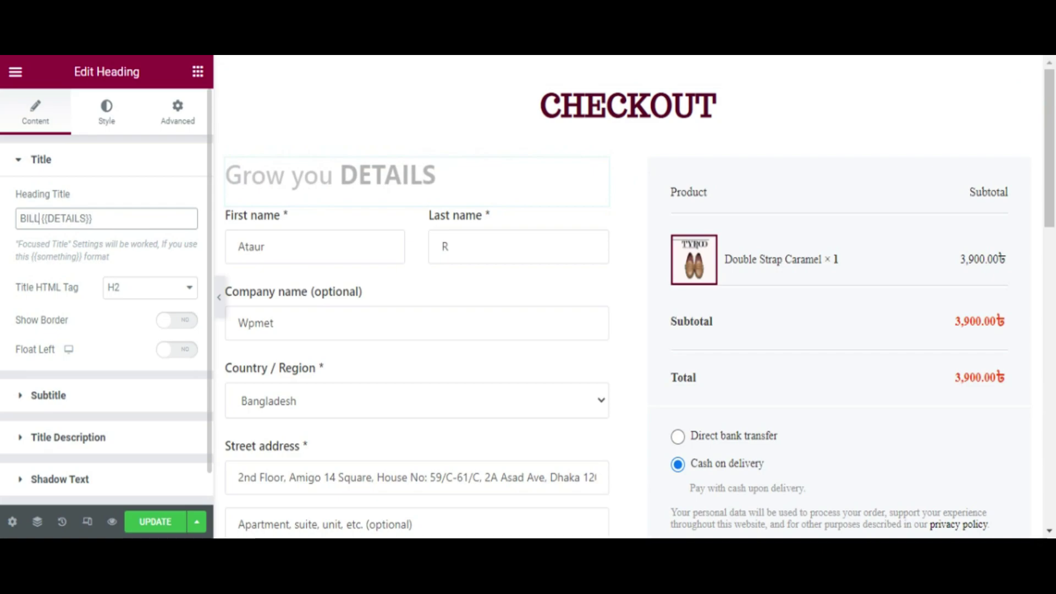
pyautogui.write('ING')
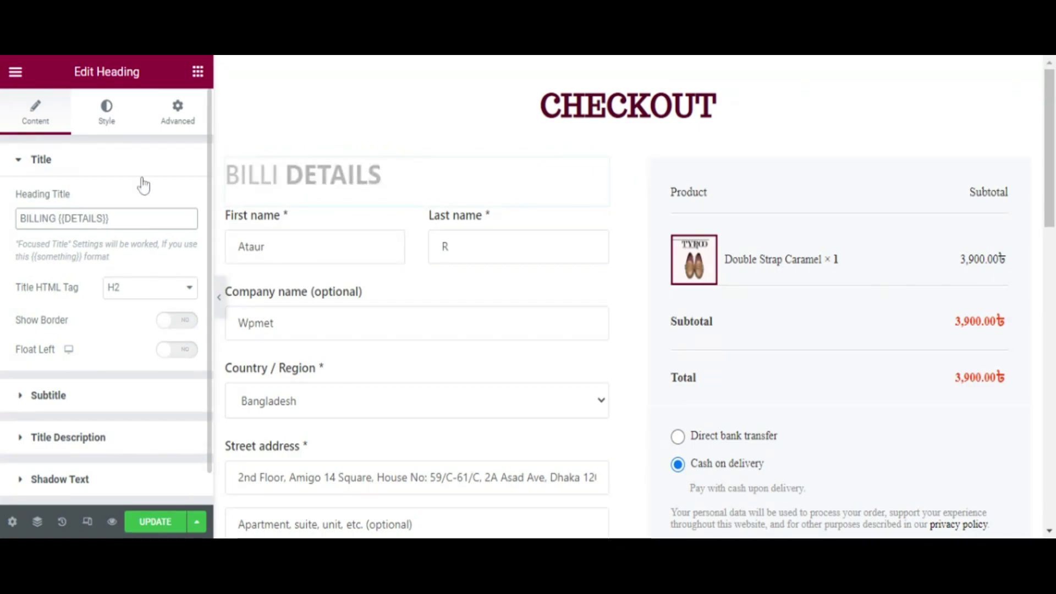
pyautogui.click(113, 108)
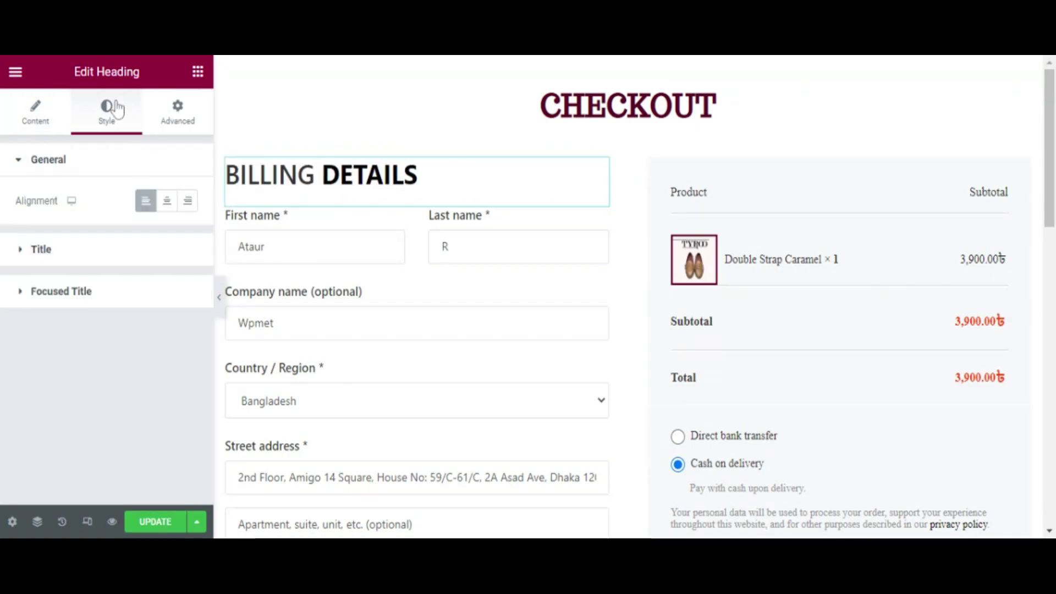
pyautogui.click(59, 126)
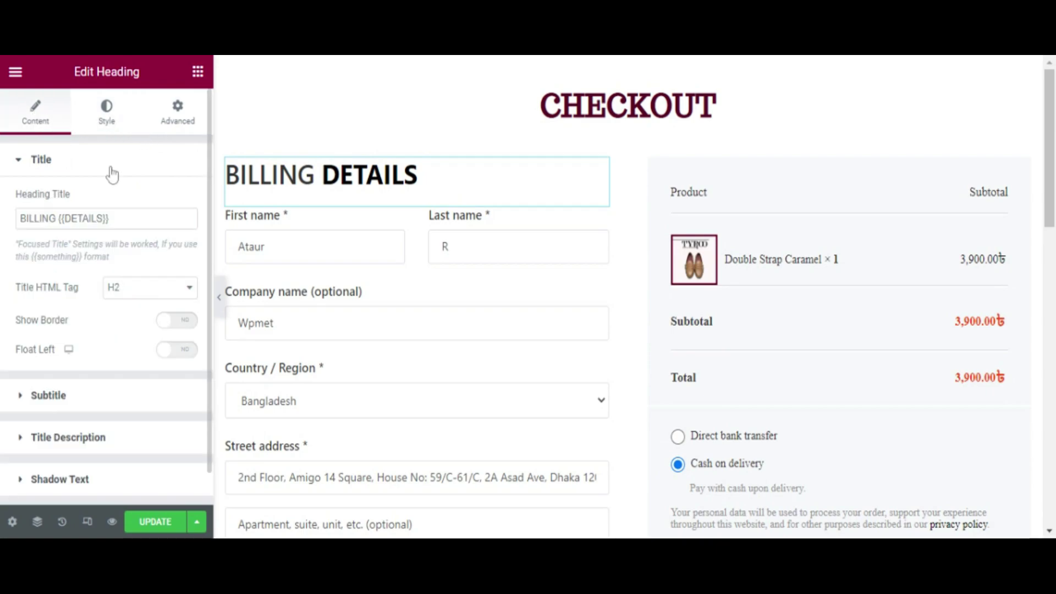
pyautogui.scroll(-1, 178, 288)
pyautogui.scroll(1, 137, 281)
pyautogui.click(179, 110)
pyautogui.click(32, 114)
pyautogui.scroll(-1, 124, 280)
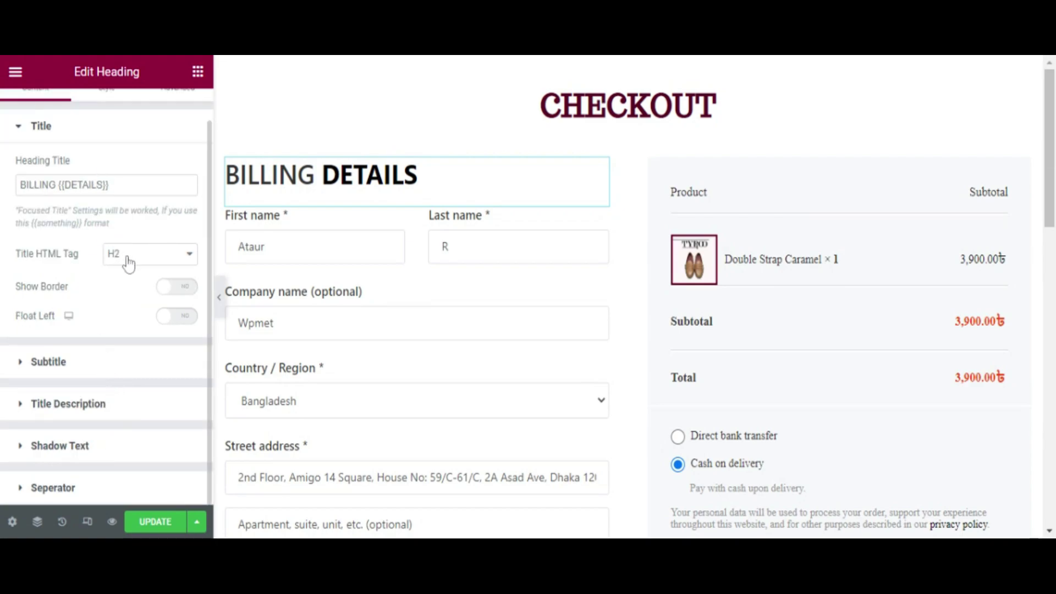
pyautogui.scroll(1, 129, 275)
pyautogui.click(69, 160)
# Step: Set the billing heading's title primary color to #5A0624
pyautogui.click(107, 108)
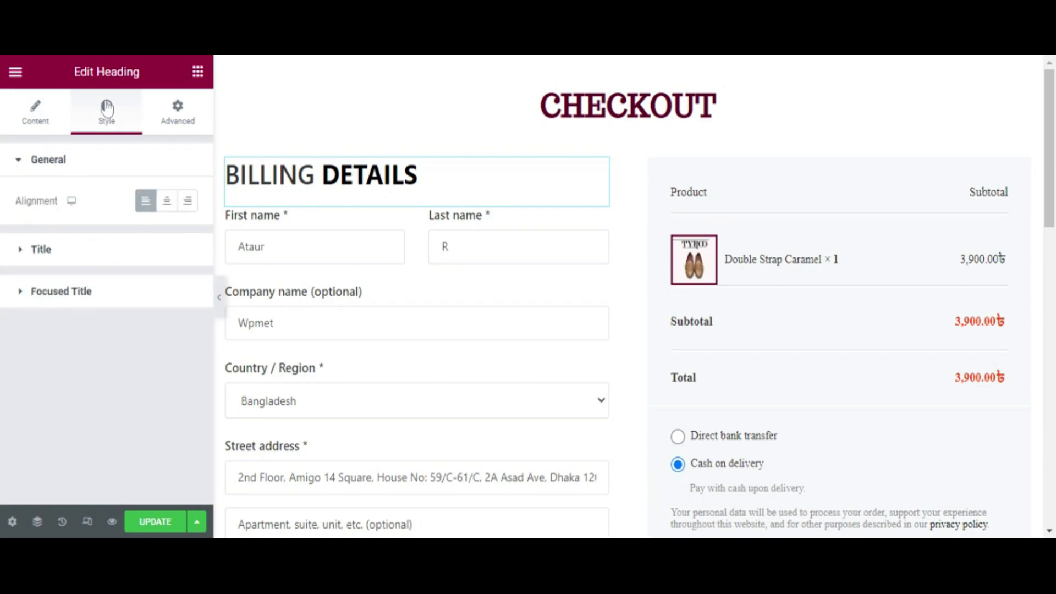
pyautogui.click(123, 258)
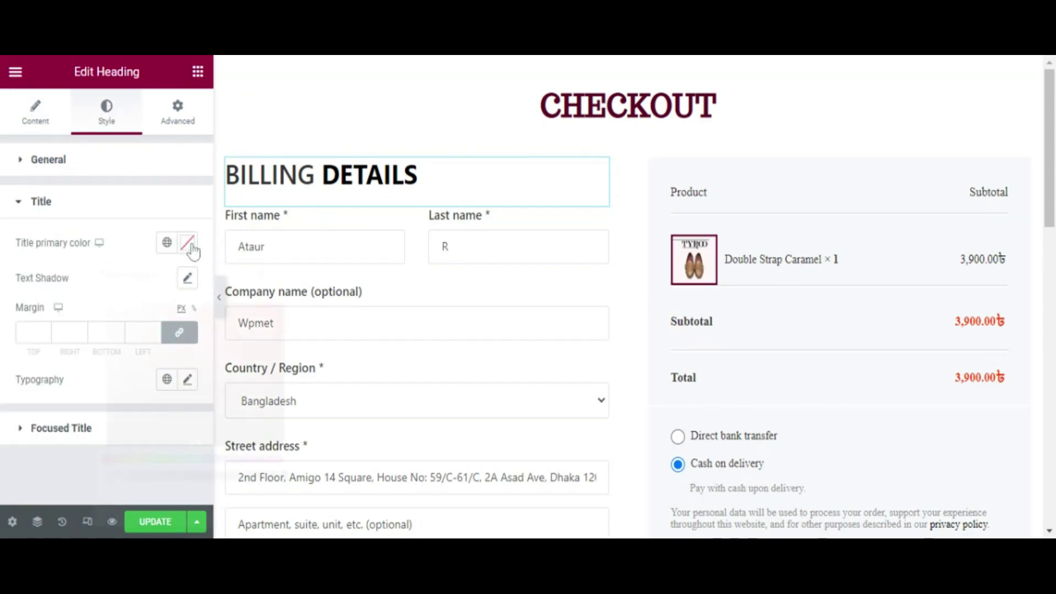
pyautogui.click(187, 242)
pyautogui.write('#5A0624')
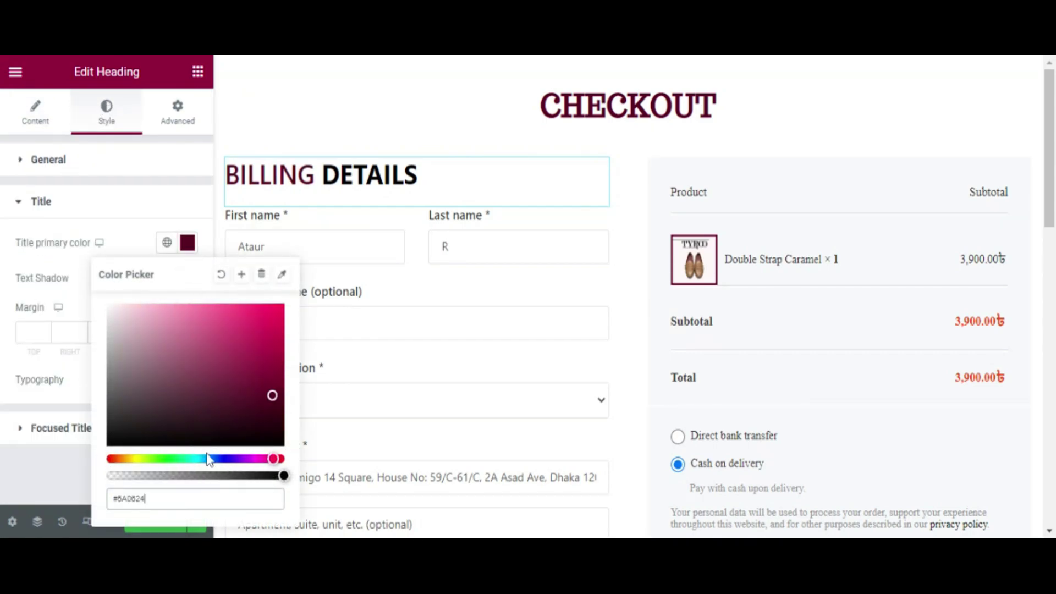
pyautogui.click(37, 399)
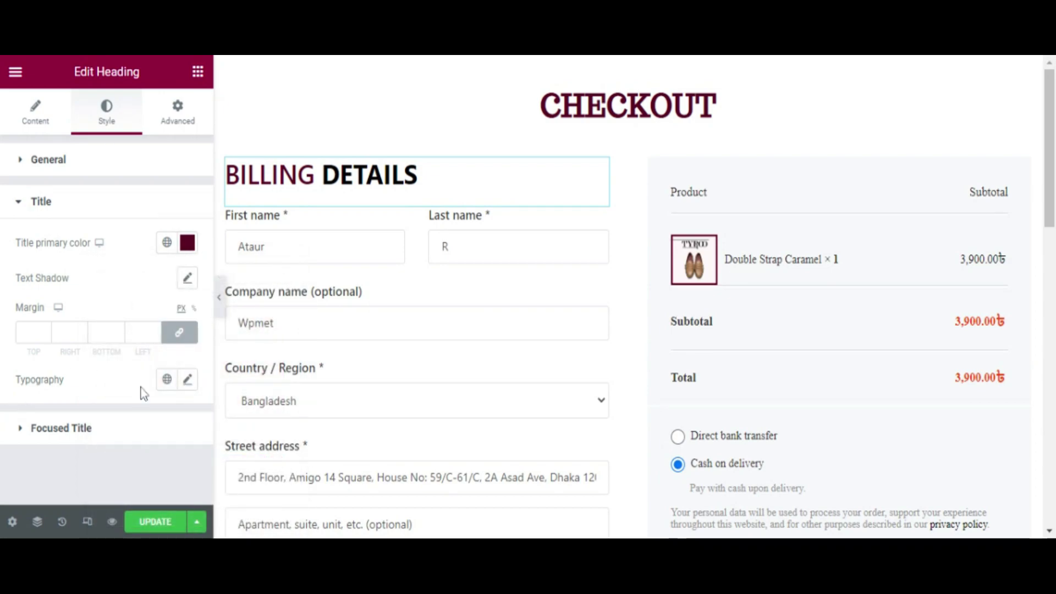
# Step: Set the focused title color of the billing heading to #5A0624 and return to the widget list
pyautogui.click(61, 428)
pyautogui.click(188, 285)
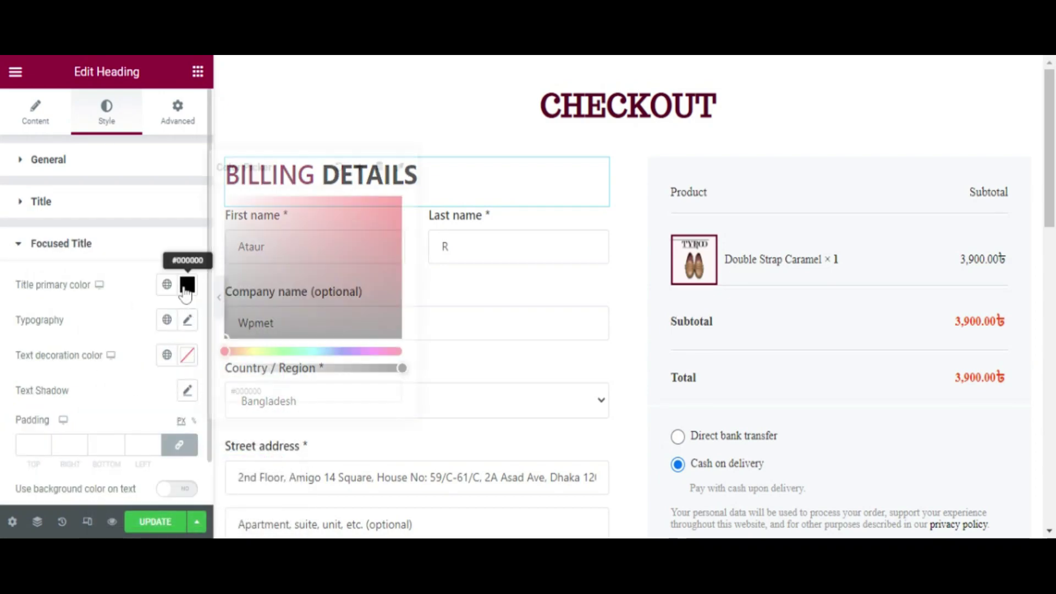
pyautogui.write('#5A0624')
pyautogui.click(10, 330)
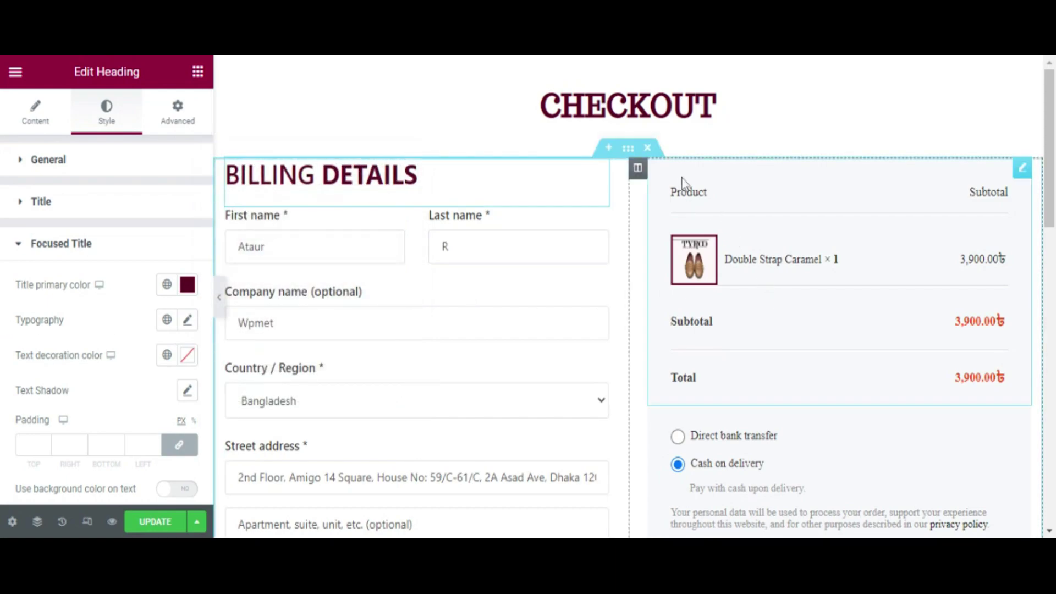
pyautogui.click(197, 72)
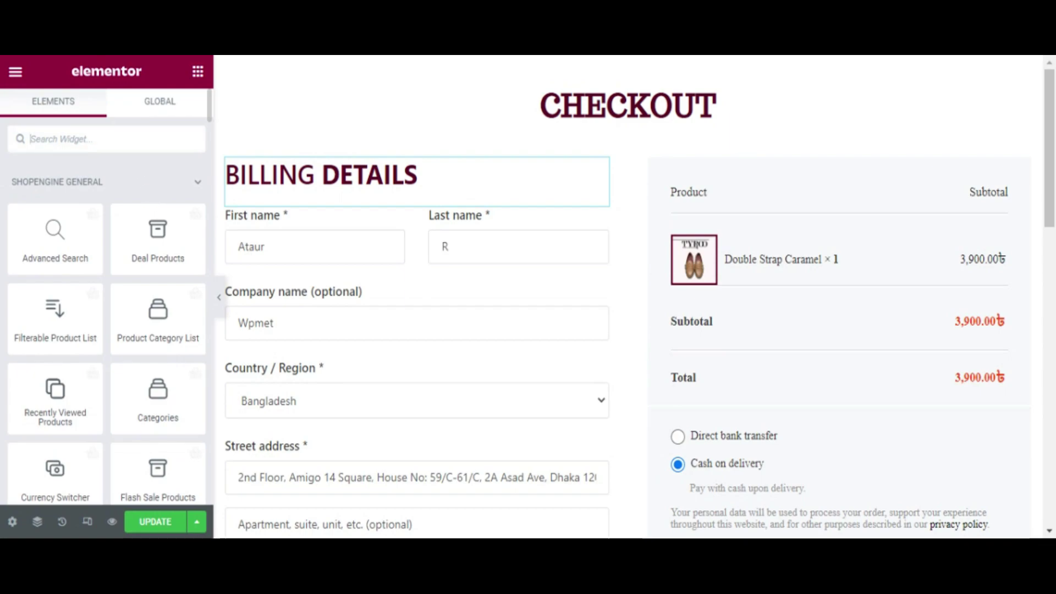
# Step: Add the EKIT Heading widget above the order summary and turn off its separator
pyautogui.write('headi')
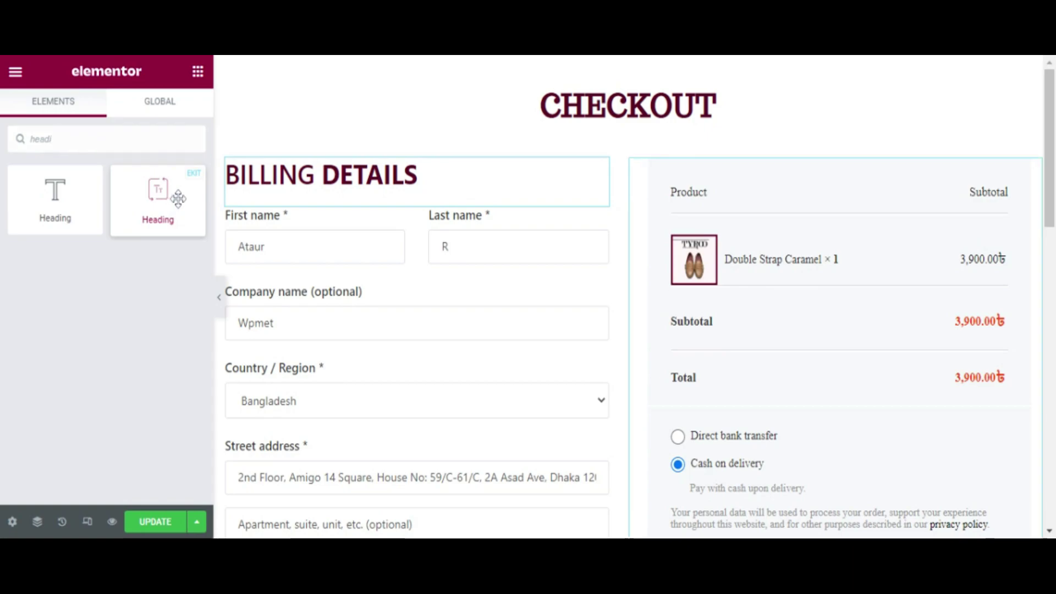
pyautogui.moveTo(168, 193); pyautogui.dragTo(854, 161)
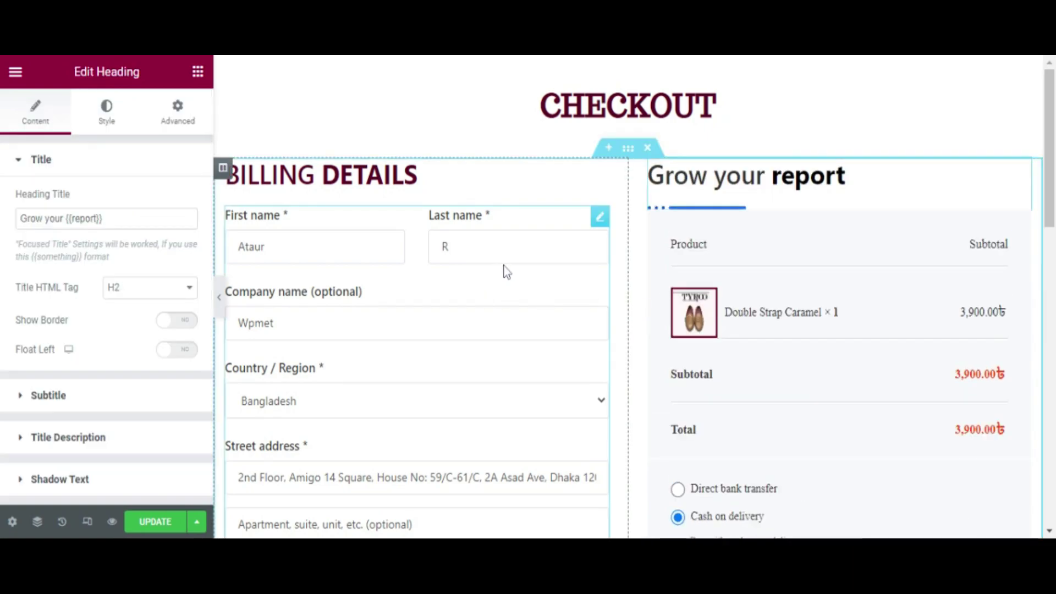
pyautogui.scroll(-1, 118, 327)
pyautogui.click(97, 485)
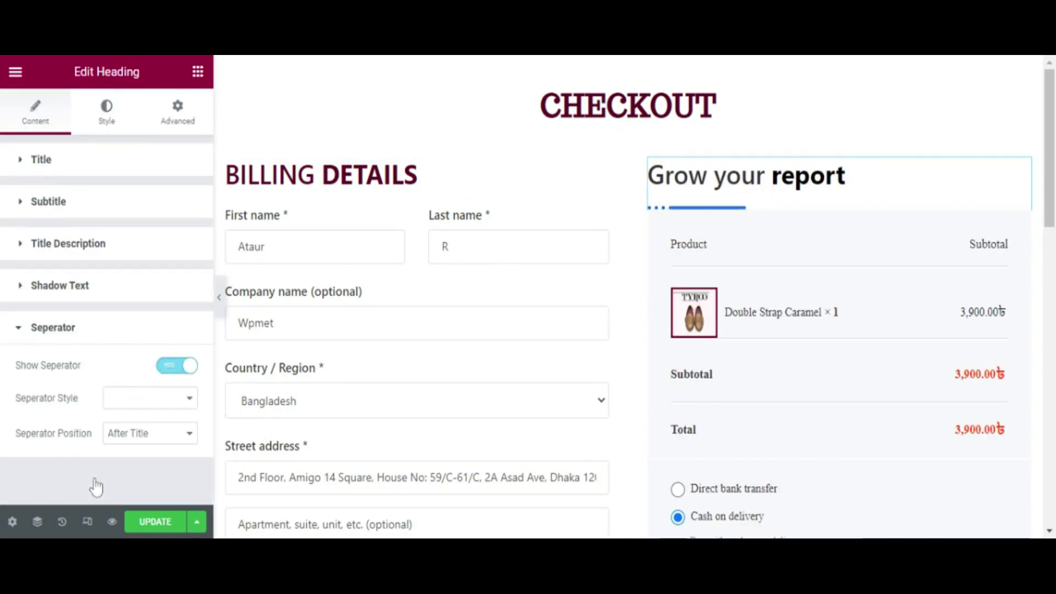
pyautogui.click(177, 366)
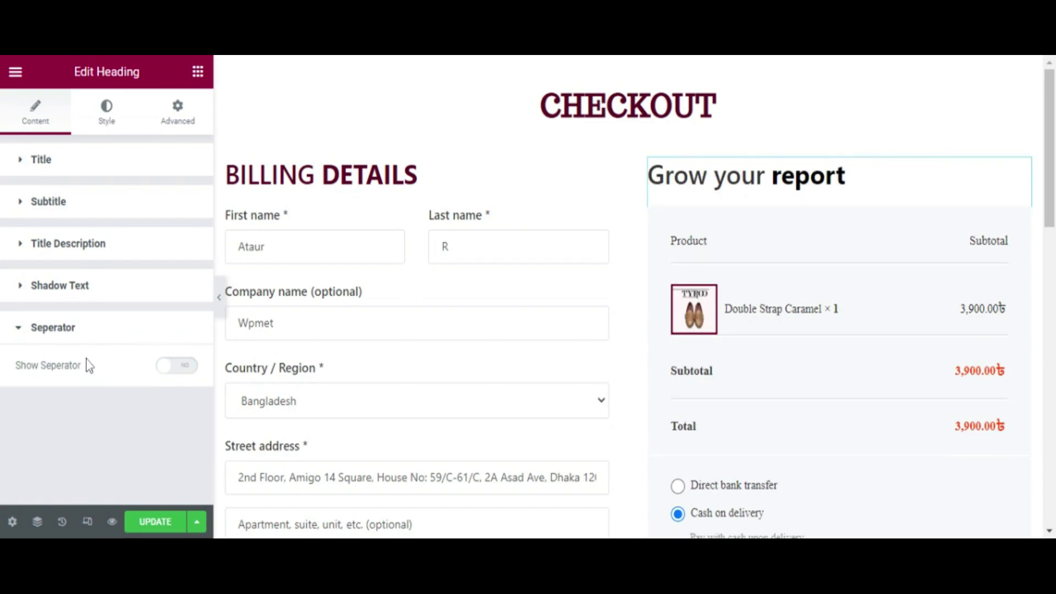
# Step: Replace the order summary heading's title text with "ORDER {{DETAILS}}"
pyautogui.click(86, 170)
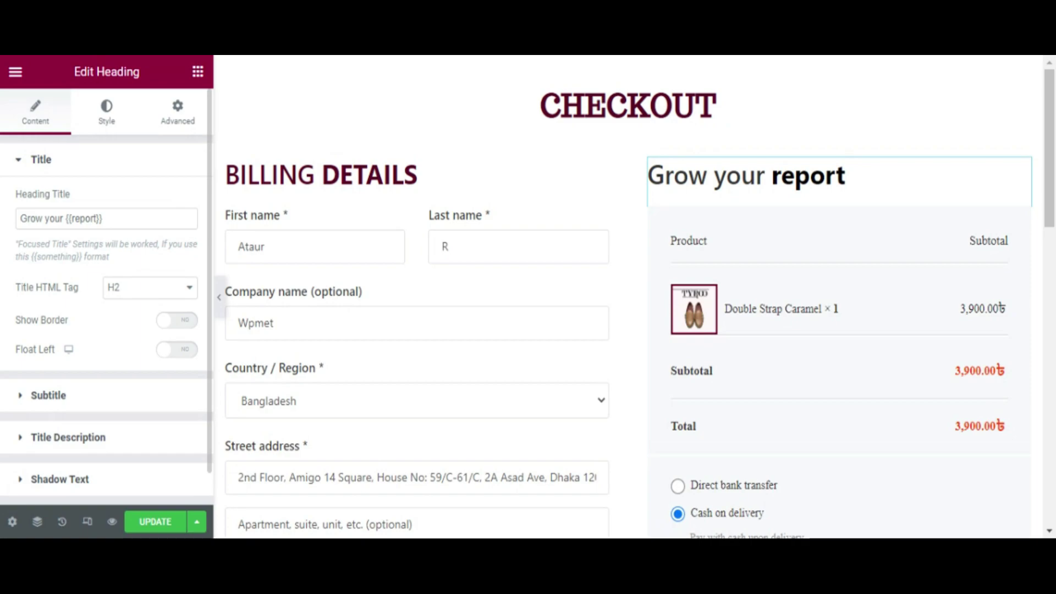
pyautogui.moveTo(63, 219); pyautogui.dragTo(4, 226)
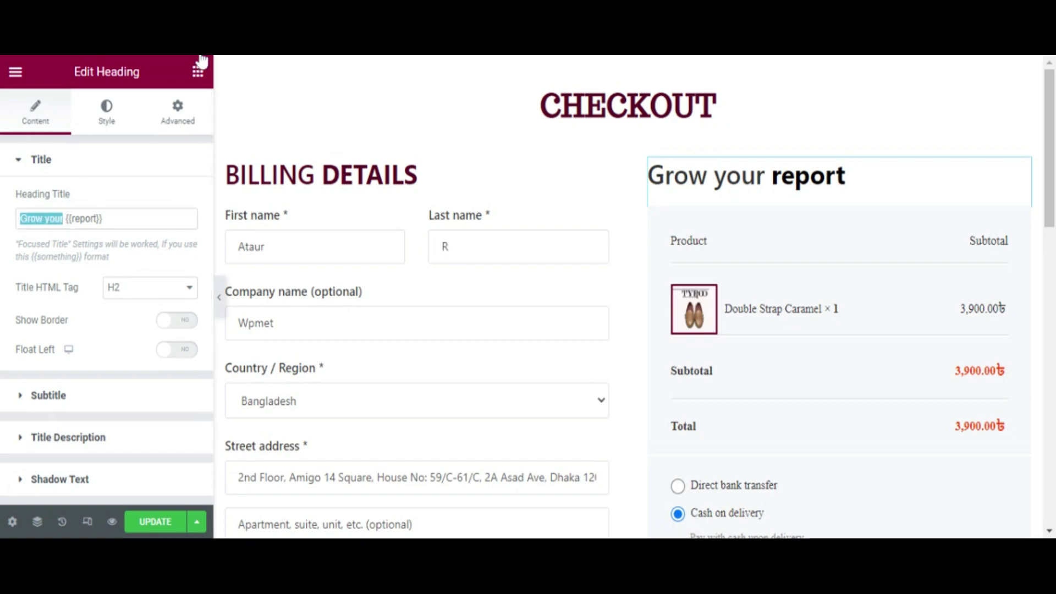
pyautogui.write('ORDER')
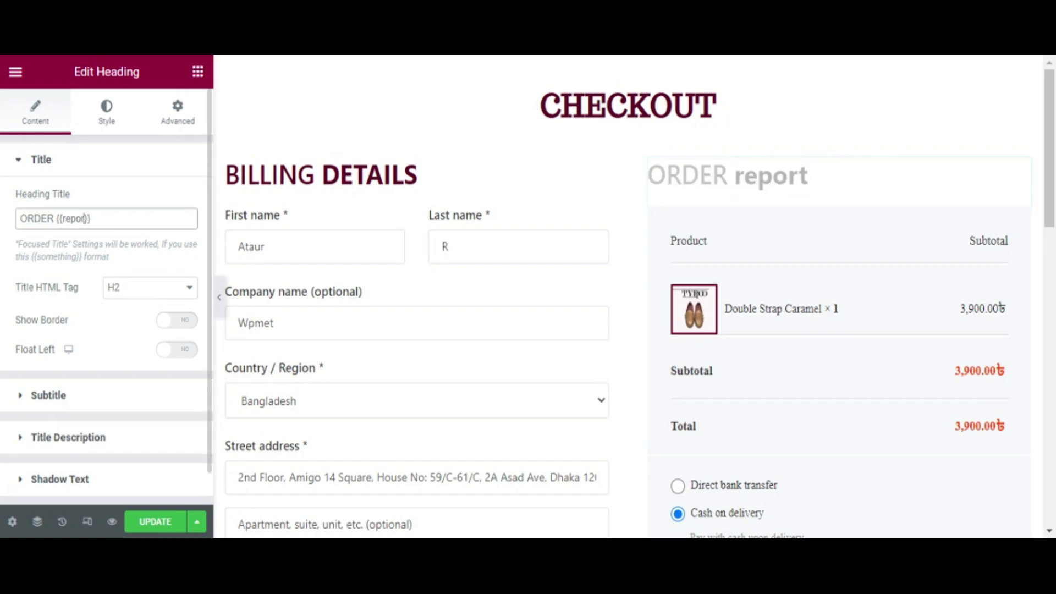
pyautogui.press('BackSpace')
pyautogui.press('BackSpace')
pyautogui.press('BackSpace')
pyautogui.write('DETA')
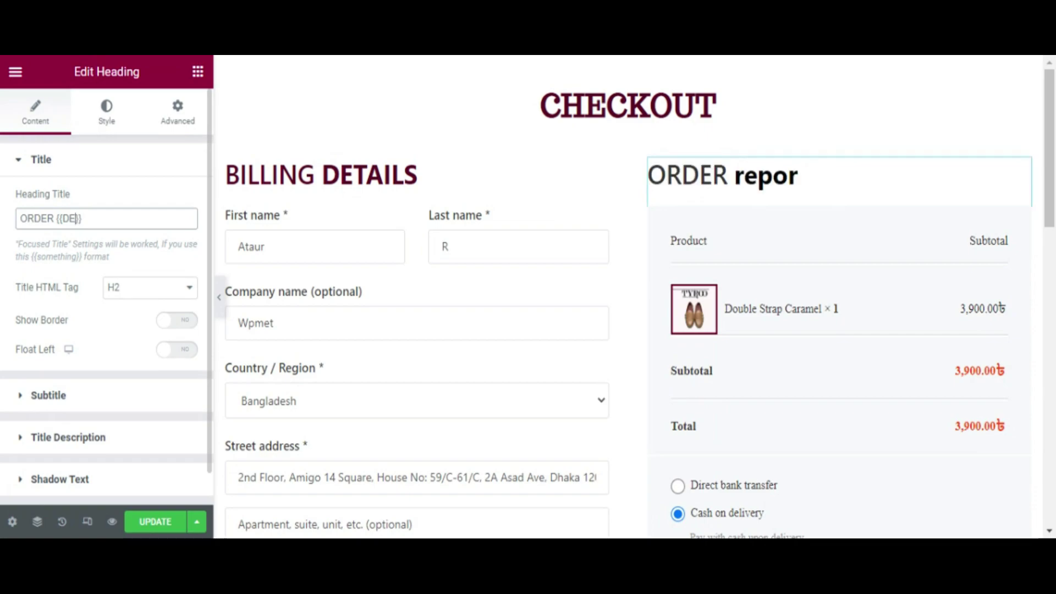
pyautogui.write('ILS')
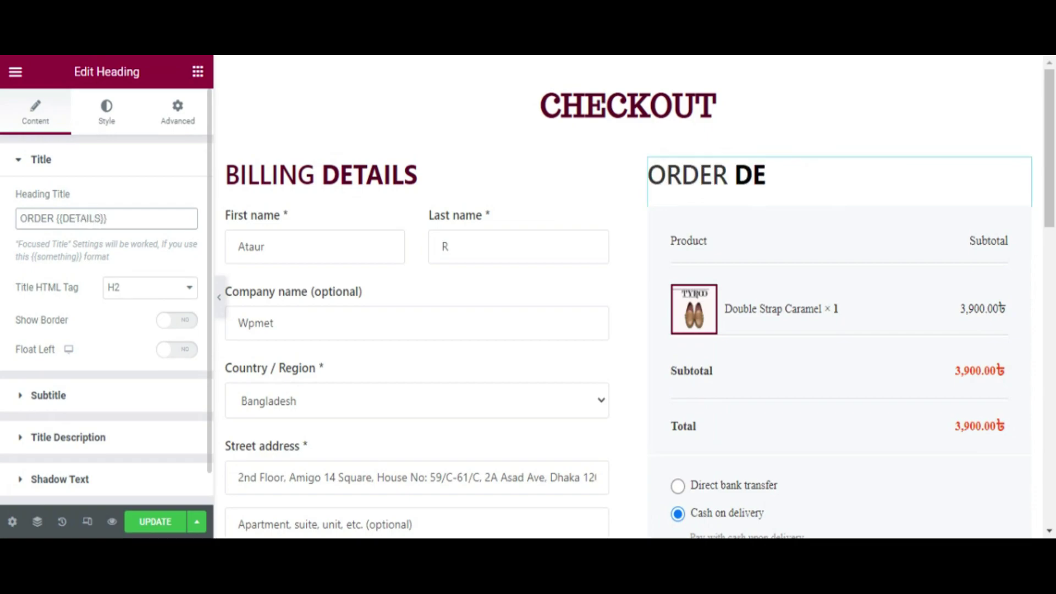
pyautogui.scroll(-1, 166, 284)
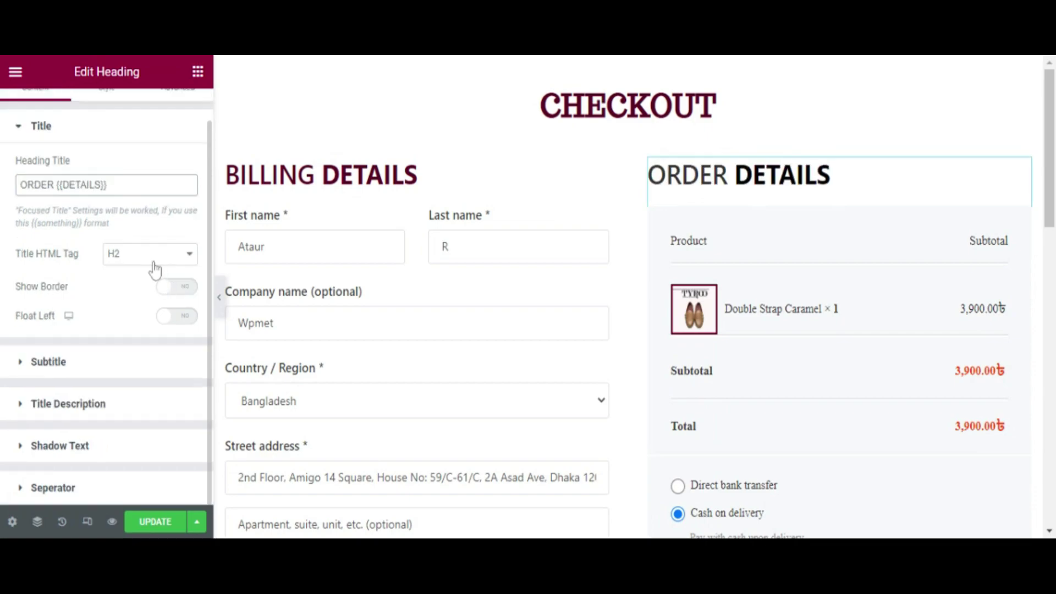
# Step: Set the order heading's title primary color to the same dark maroon as the billing heading
pyautogui.scroll(1, 158, 269)
pyautogui.click(131, 109)
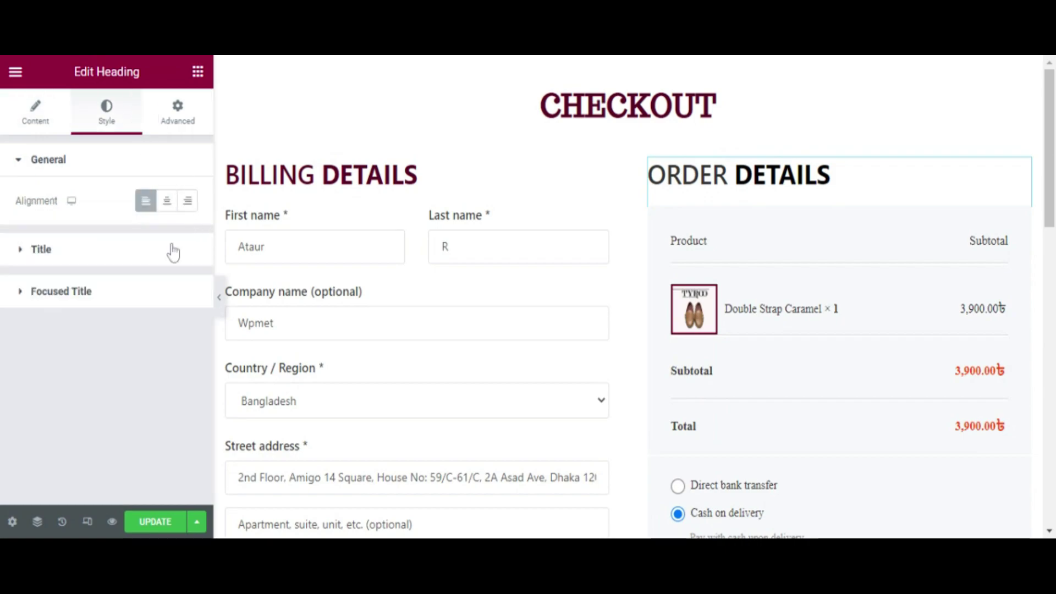
pyautogui.click(142, 260)
pyautogui.click(187, 243)
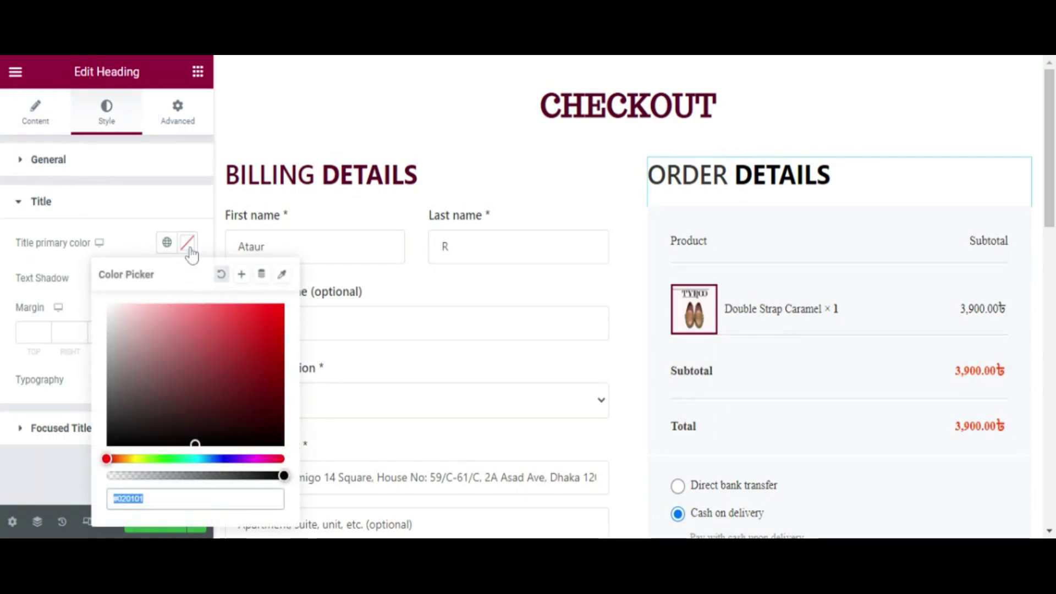
pyautogui.write('#4d0a2e')
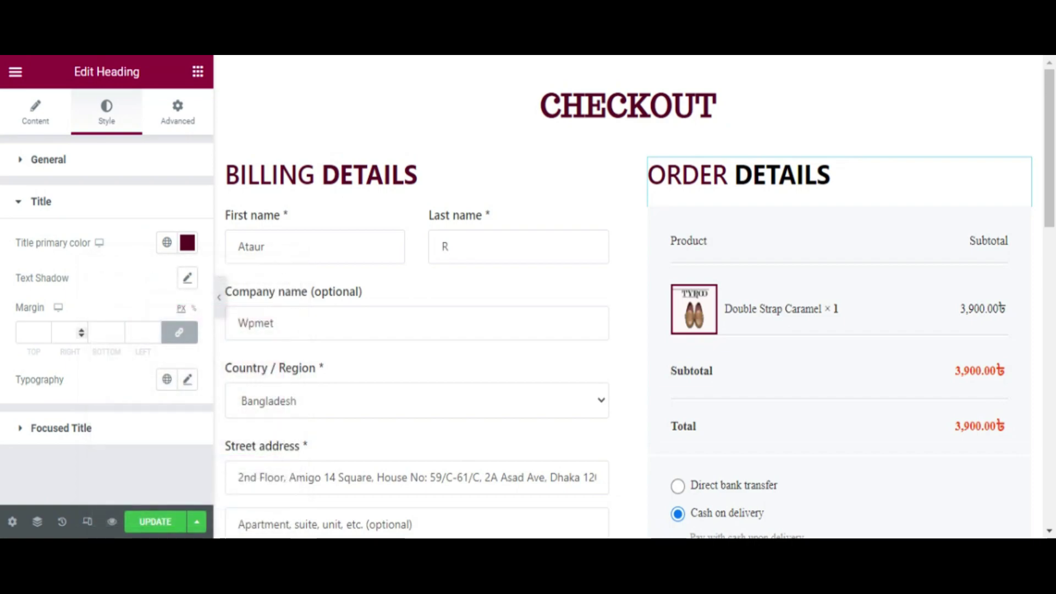
# Step: Set the order heading's focused title color to #5A0624
pyautogui.click(61, 428)
pyautogui.click(187, 284)
pyautogui.write('#5A0624')
pyautogui.click(6, 381)
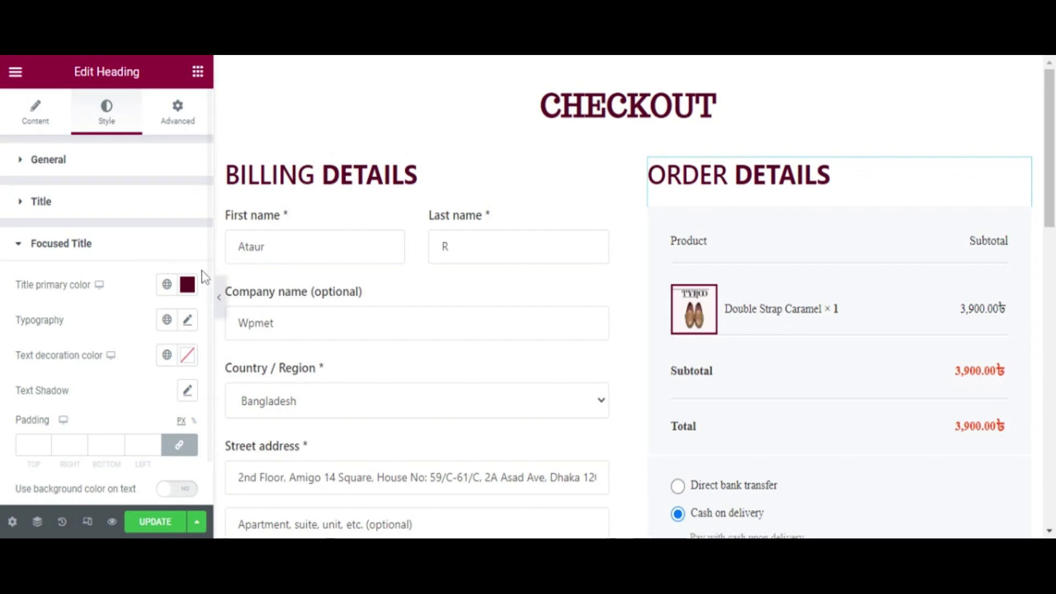
pyautogui.click(138, 253)
# Step: Set the normal background color of the Place Order button in the Checkout Payment widget to #5A0624
pyautogui.scroll(-1, 660, 265)
pyautogui.scroll(-3, 660, 265)
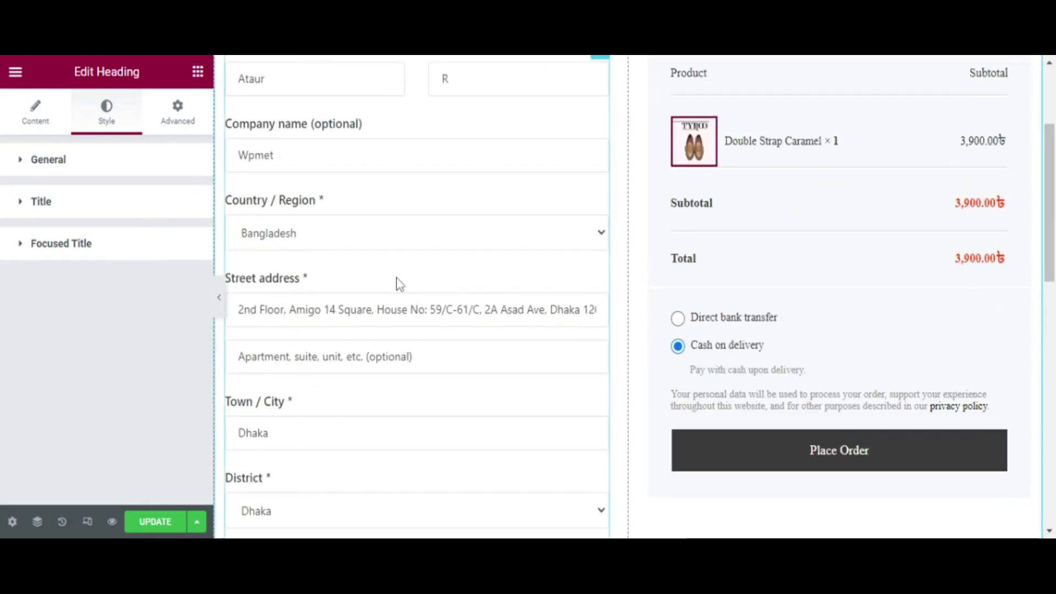
pyautogui.click(739, 473)
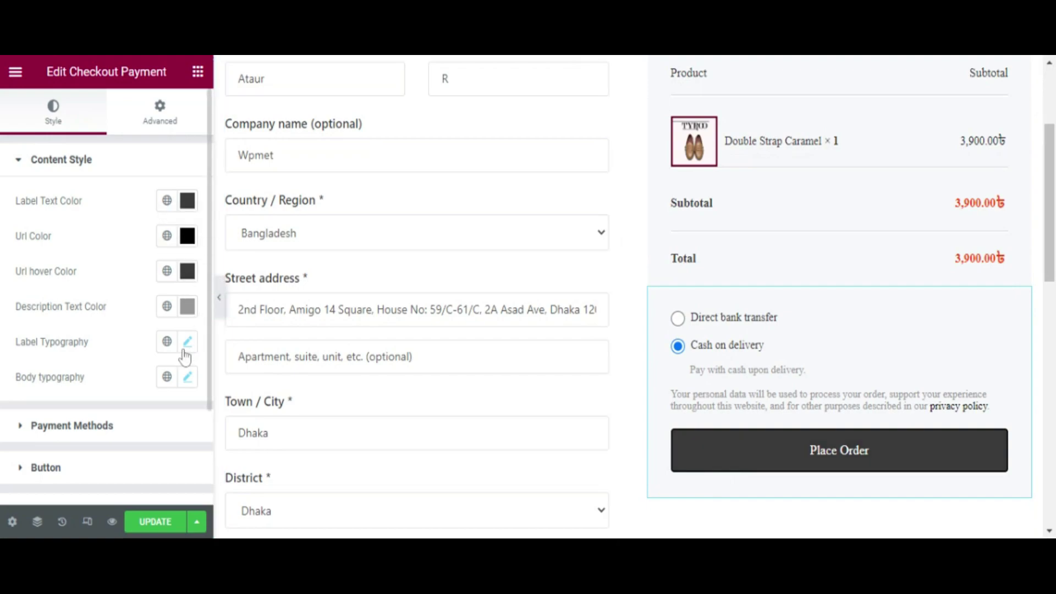
pyautogui.click(147, 480)
pyautogui.scroll(-8, 181, 357)
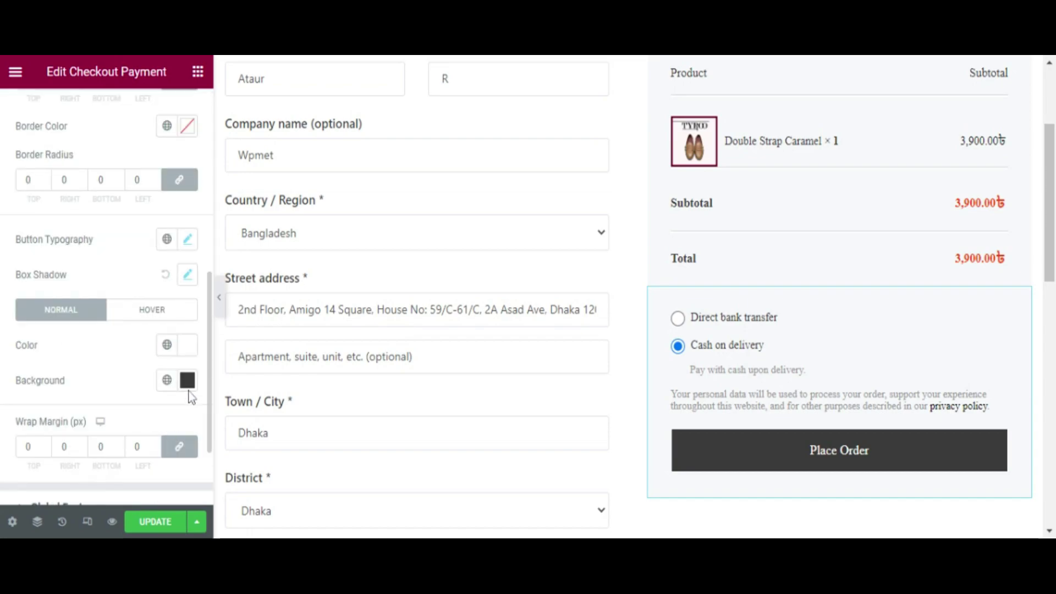
pyautogui.click(188, 380)
pyautogui.write('#5A0624')
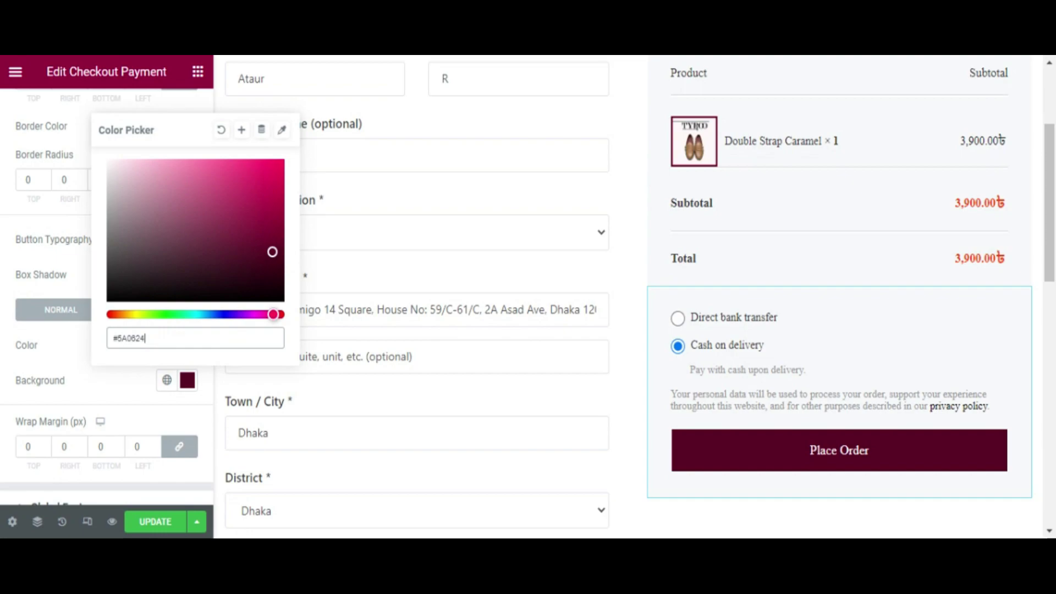
pyautogui.click(65, 379)
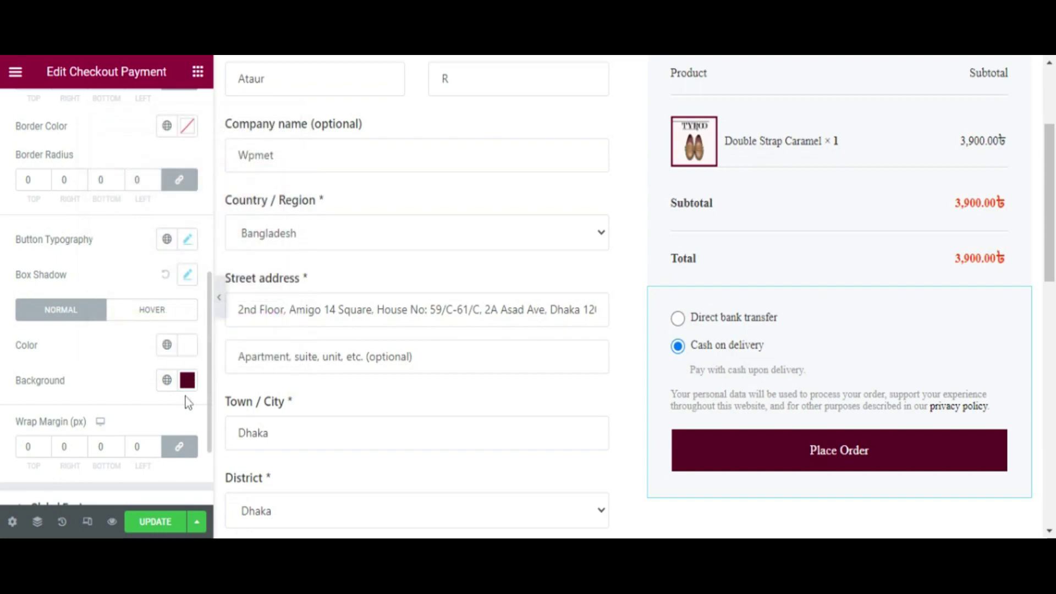
# Step: Set the Place Order button's hover background to white and its hover text color to the same dark maroon
pyautogui.scroll(-2, 186, 371)
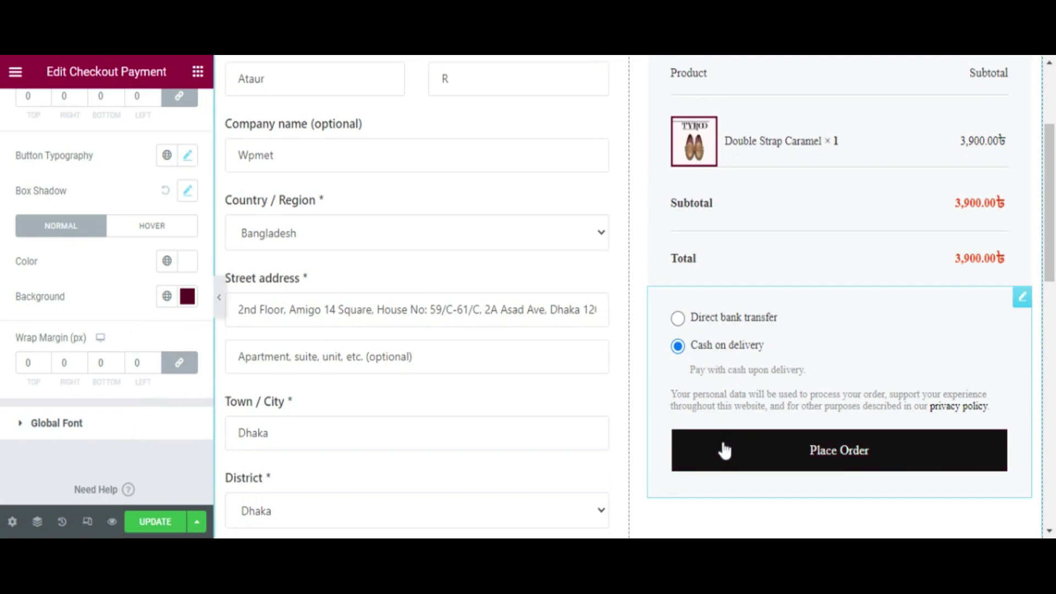
pyautogui.click(165, 229)
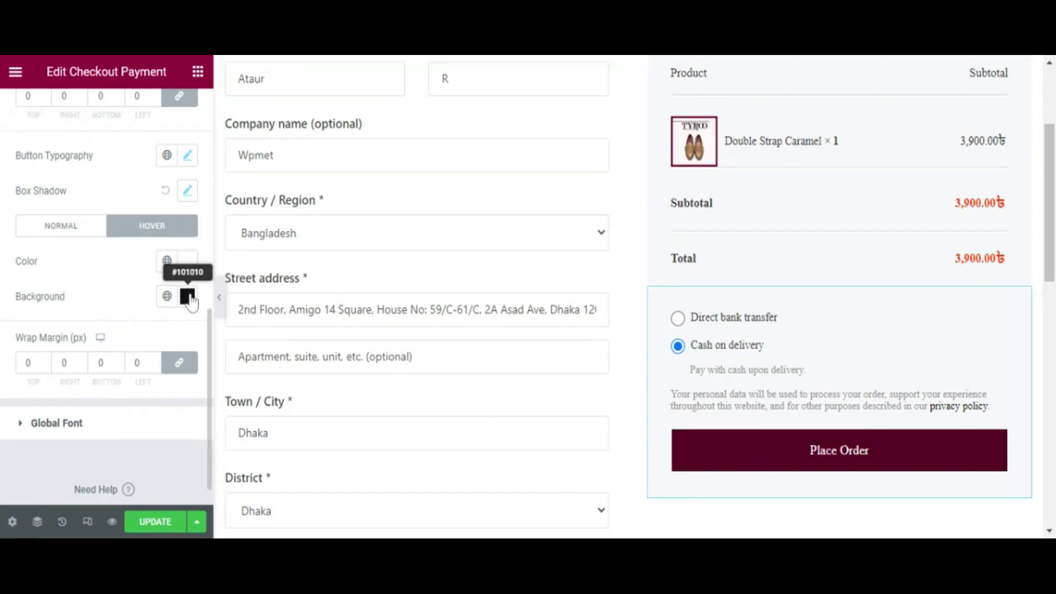
pyautogui.click(187, 296)
pyautogui.click(233, 331)
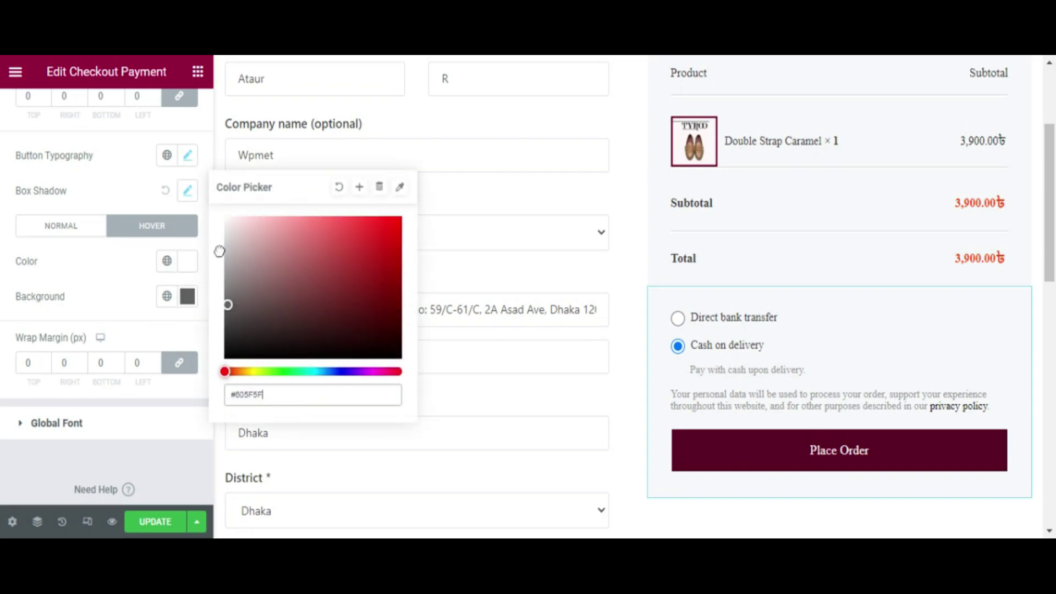
pyautogui.click(187, 261)
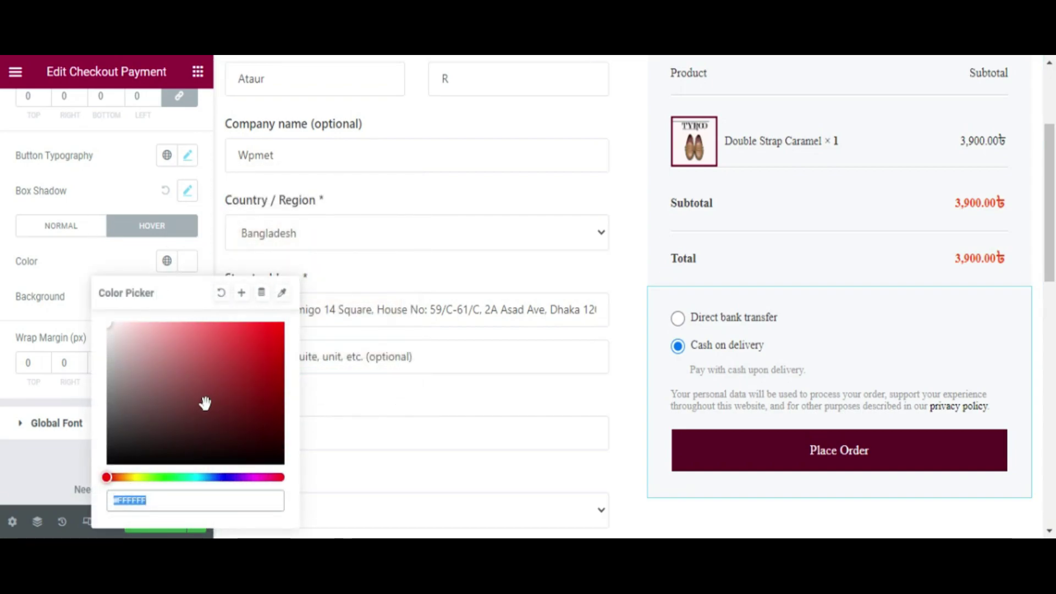
pyautogui.hotkey('ctrl', 'v')
pyautogui.click(30, 363)
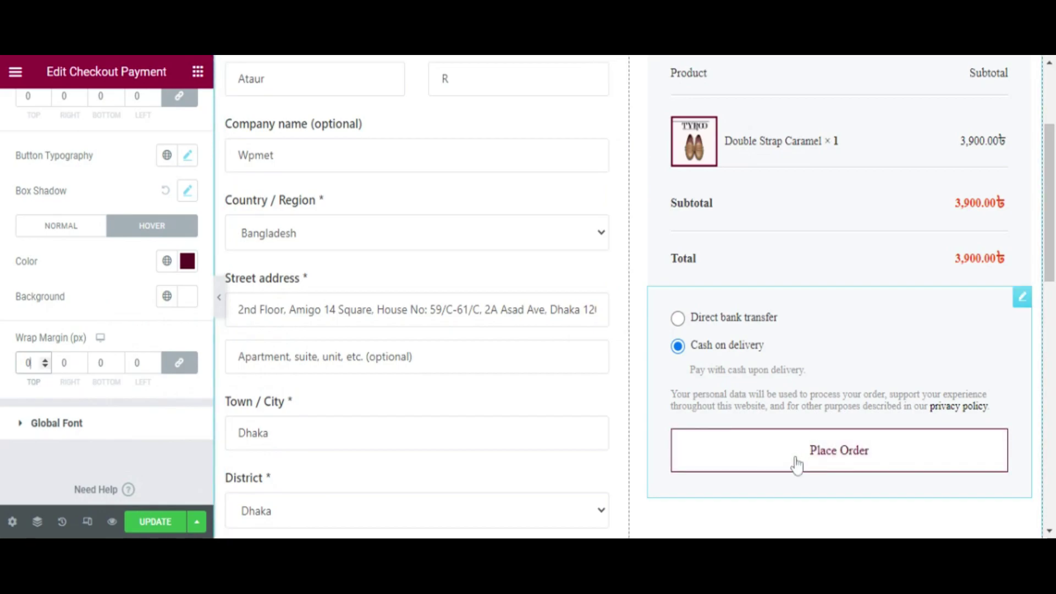
# Step: Set the "Ship to a different address?" checkbox title color in the Checkout Form Shipping widget to #5A0624
pyautogui.scroll(1, 583, 293)
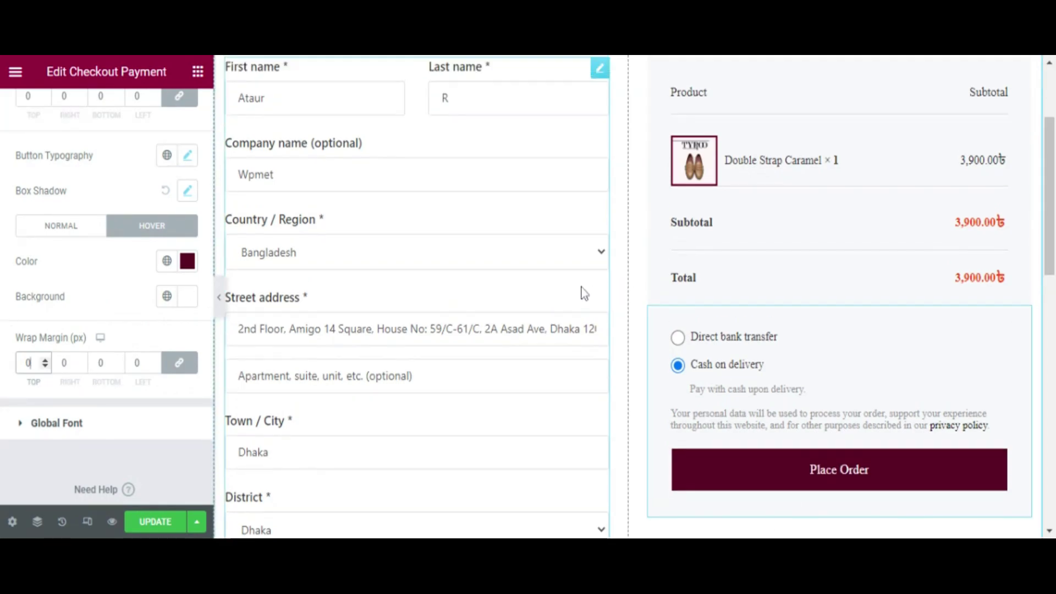
pyautogui.scroll(3, 584, 293)
pyautogui.scroll(-10, 580, 292)
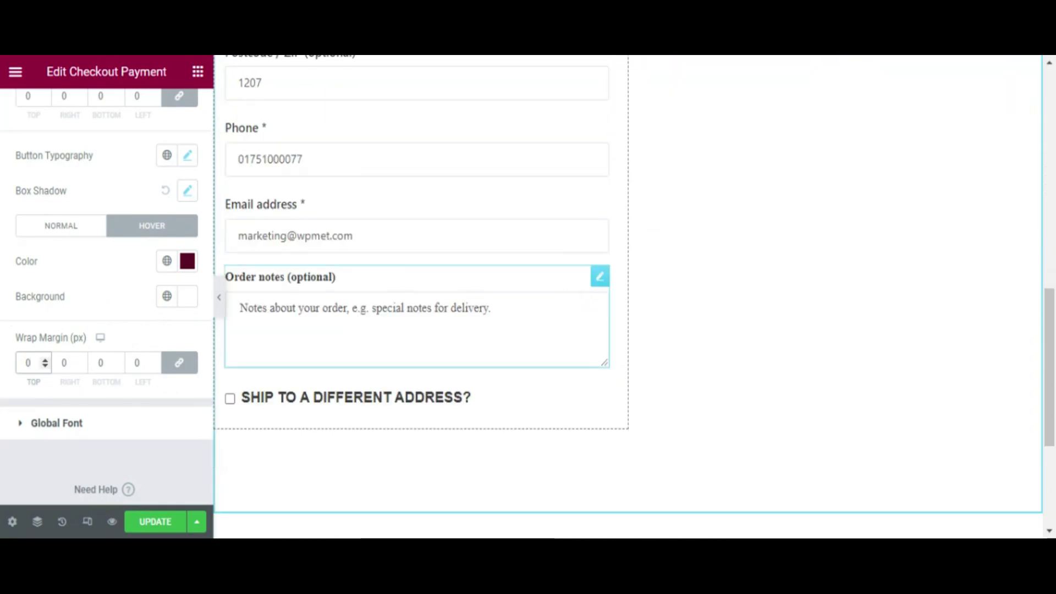
pyautogui.scroll(-2, 340, 332)
pyautogui.click(336, 325)
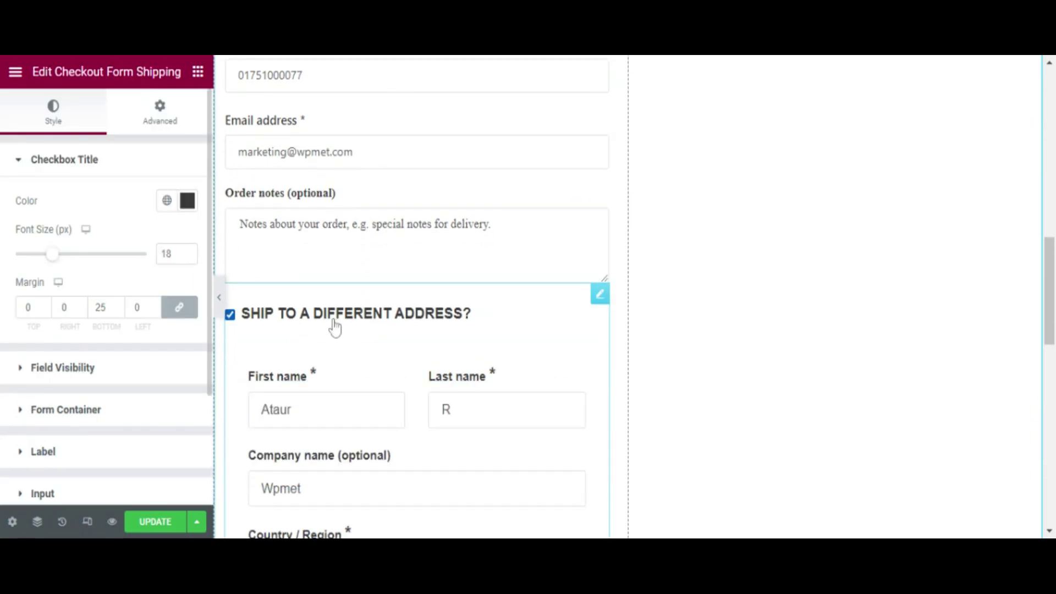
pyautogui.click(187, 200)
pyautogui.write('#5A0624')
pyautogui.click(3, 338)
# Step: Look over the restyled checkout template, from the expanded shipping form back up to the headings
pyautogui.scroll(-10, 549, 255)
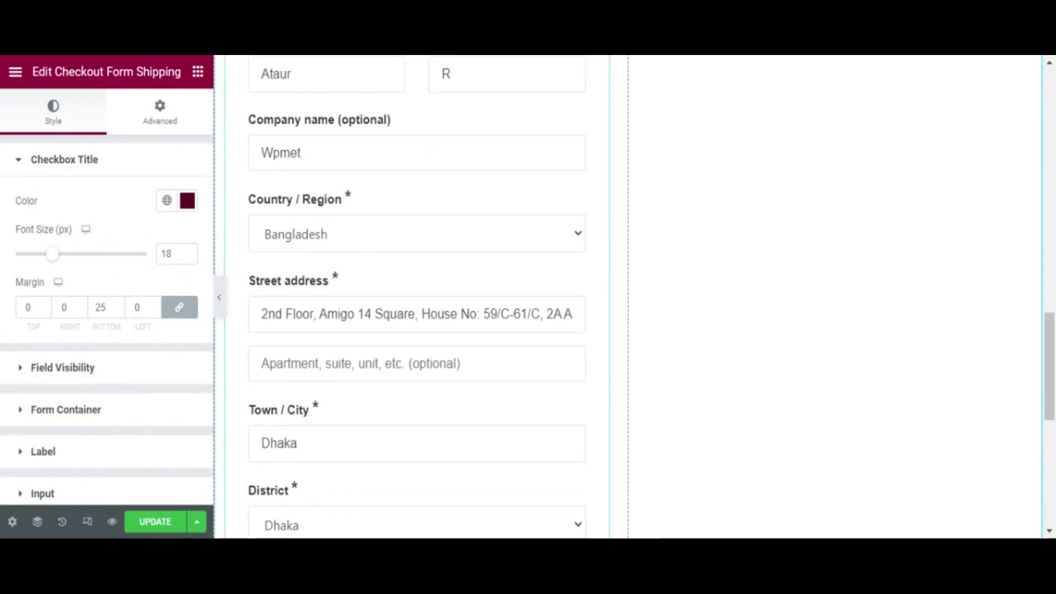
pyautogui.scroll(8, 549, 255)
pyautogui.scroll(8, 553, 254)
pyautogui.scroll(-4, 378, 348)
pyautogui.click(361, 360)
pyautogui.scroll(8, 361, 365)
pyautogui.scroll(4, 476, 297)
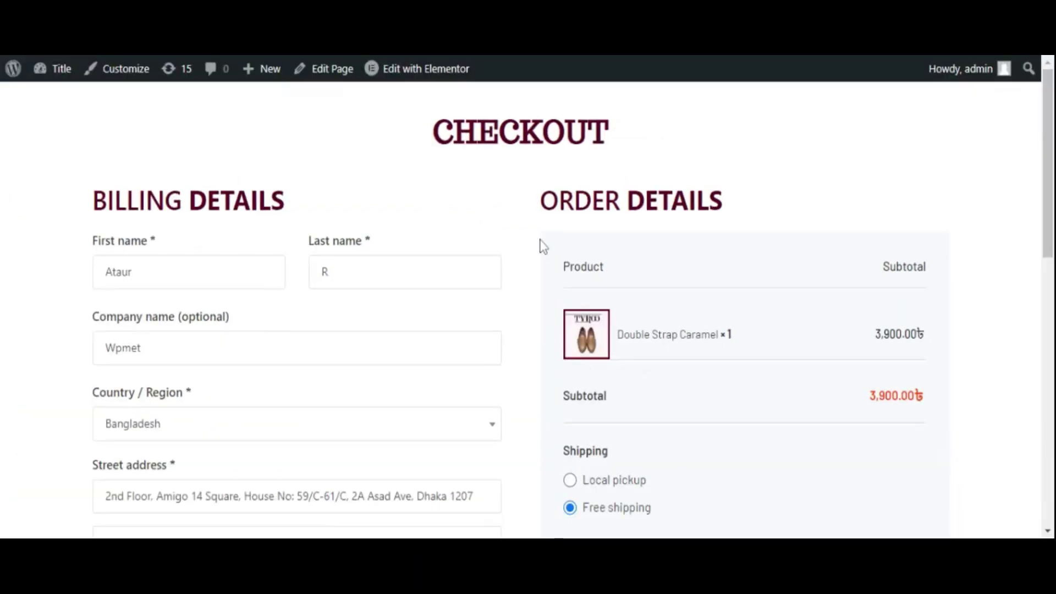
# Step: Test the published checkout page by choosing Local pickup and switching payment to Direct bank transfer and back to Cash on delivery
pyautogui.scroll(-3, 541, 245)
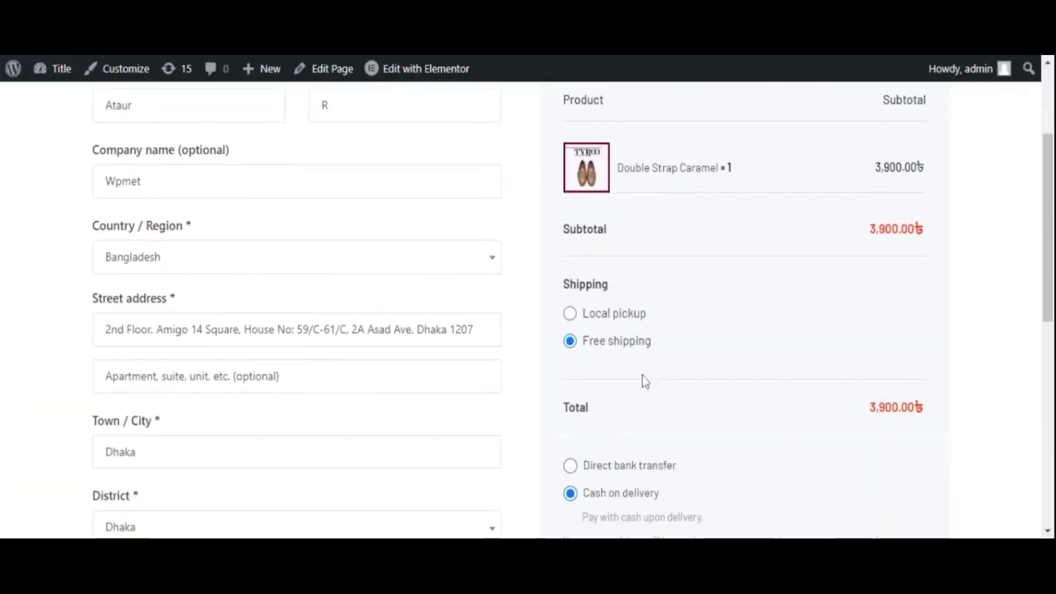
pyautogui.scroll(-4, 645, 382)
pyautogui.scroll(2, 620, 262)
pyautogui.click(597, 148)
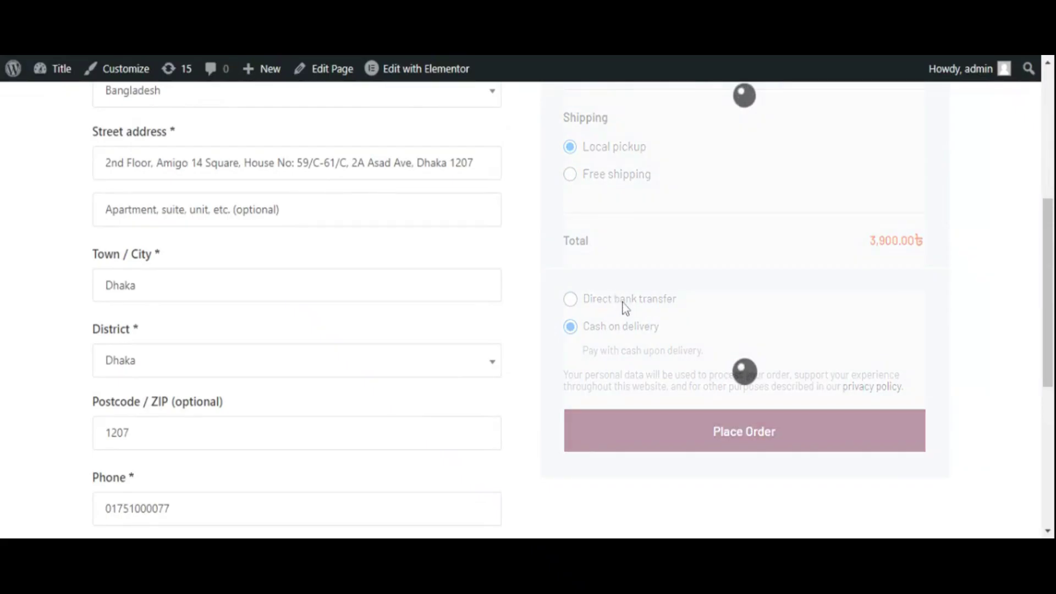
pyautogui.click(624, 300)
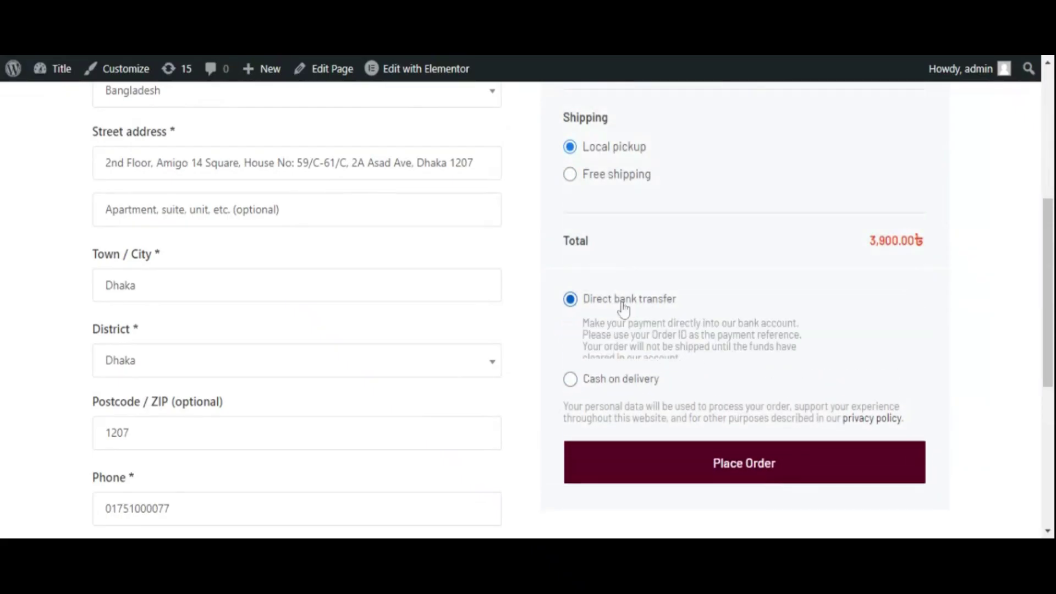
pyautogui.click(627, 388)
pyautogui.click(650, 431)
# Step: Enable shipping to a different address on the published checkout page and review the shipping form
pyautogui.scroll(-5, 309, 438)
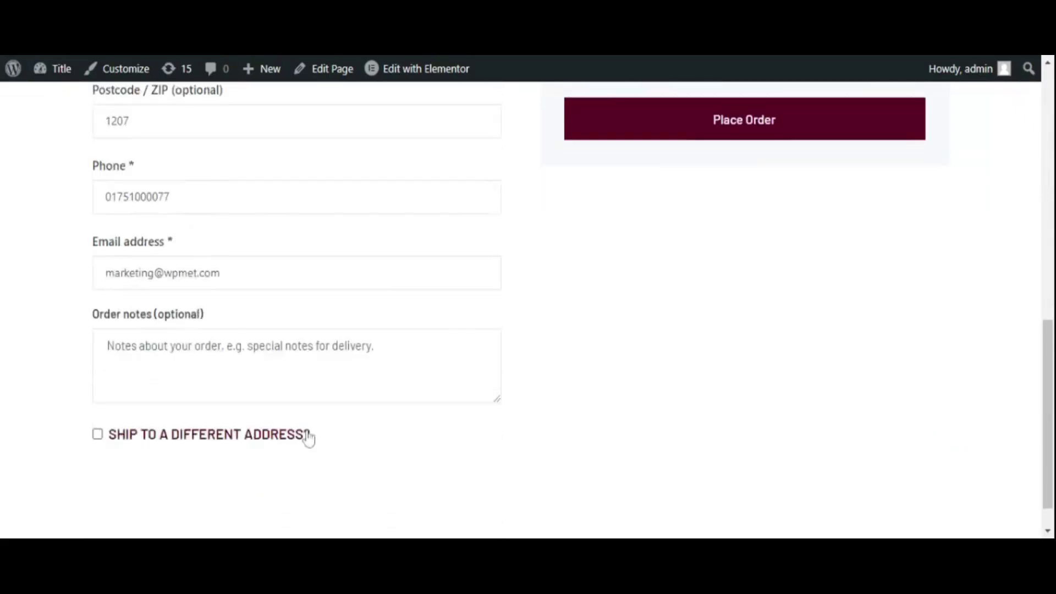
pyautogui.click(215, 393)
pyautogui.scroll(-5, 402, 292)
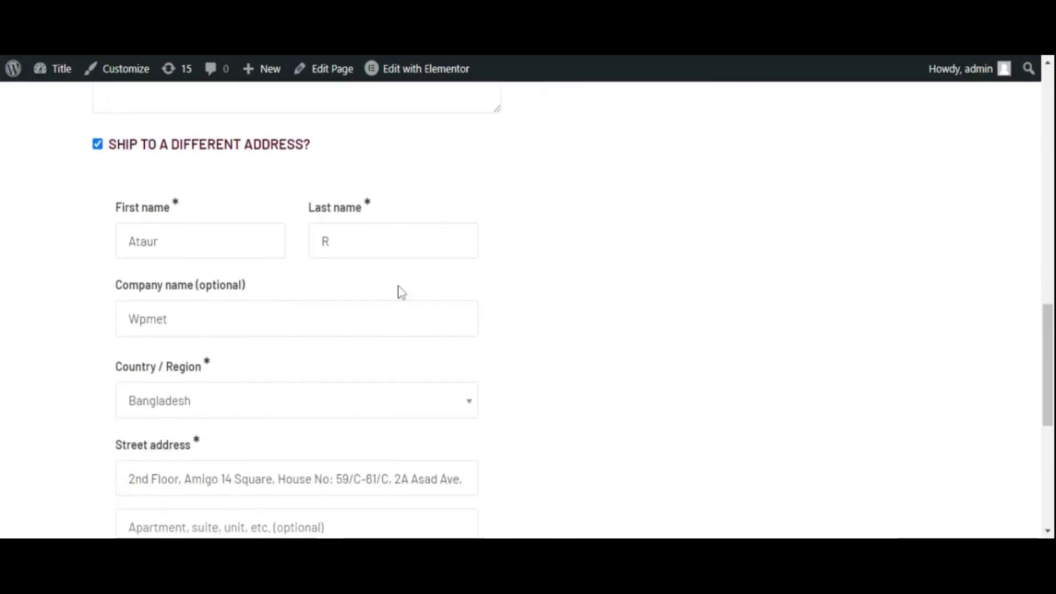
pyautogui.scroll(-6, 398, 292)
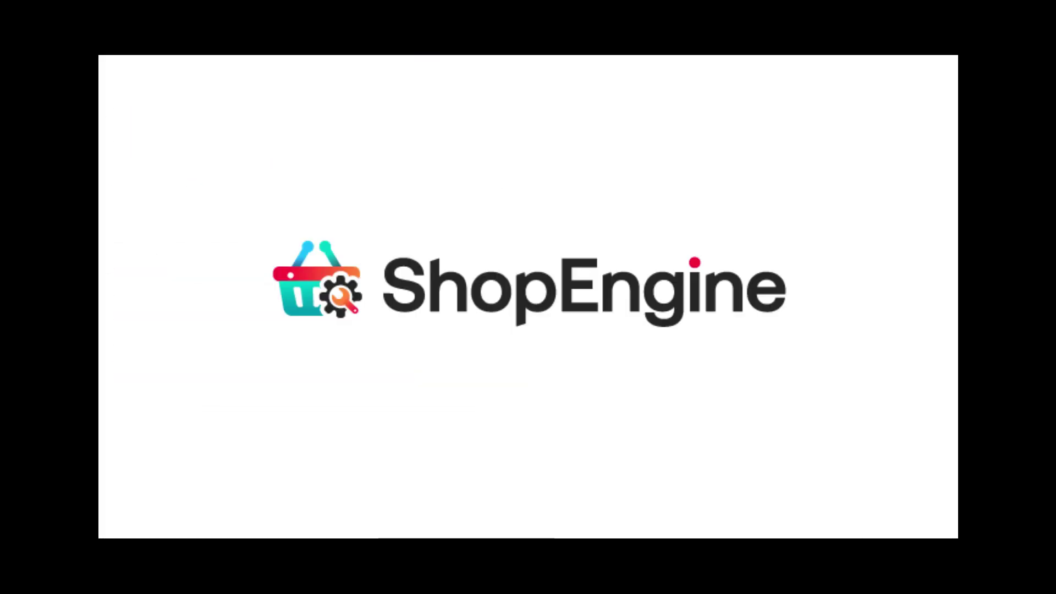